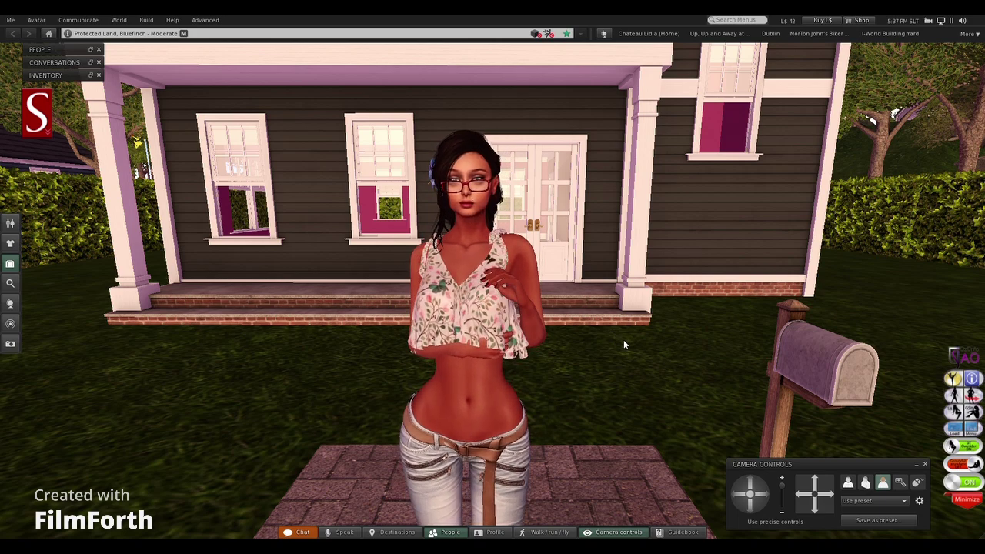
Examine the house's exterior from the front, from above and around to the rear balcony
left_click(498, 92, "alt")
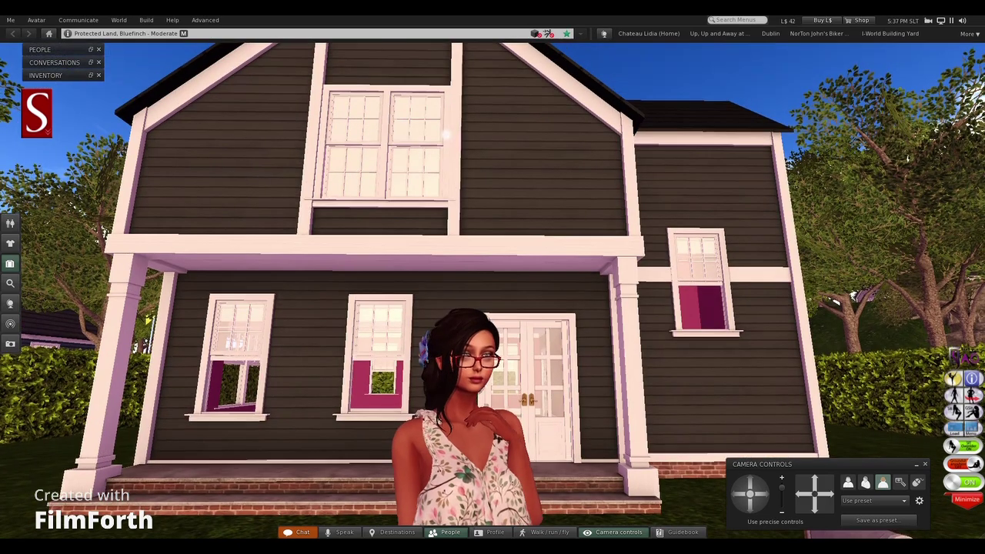
scroll(446, 135, "down", 5)
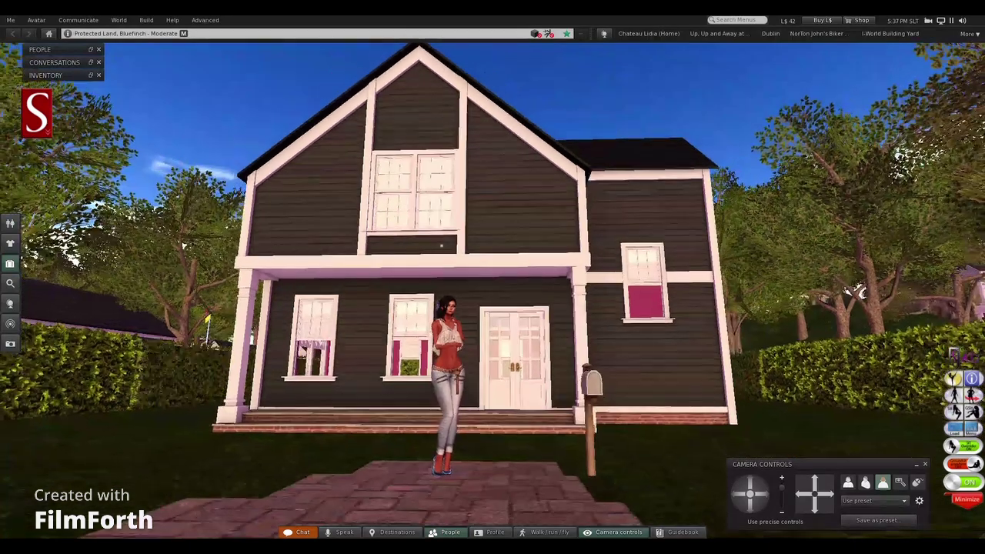
scroll(469, 374, "up", 3)
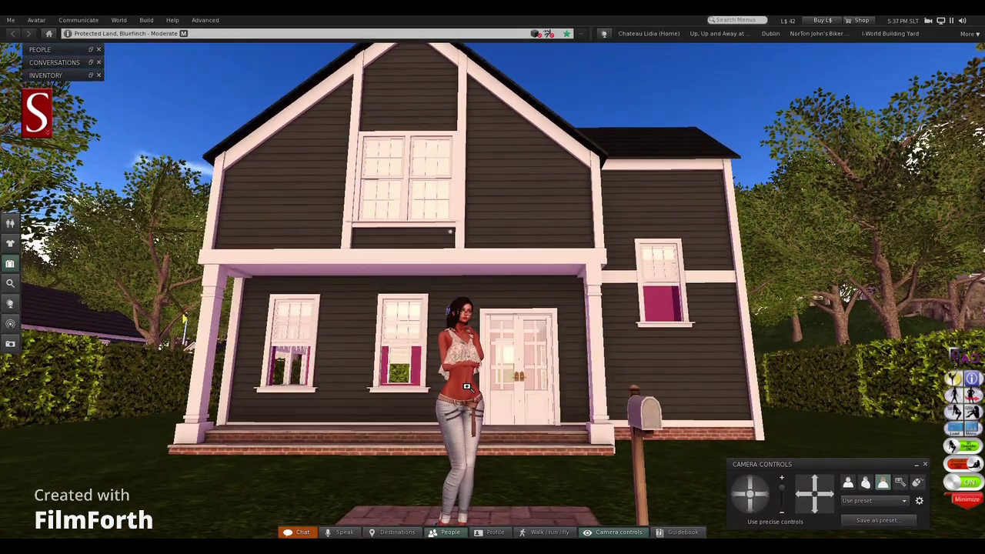
key("ctrl+alt+Up")
key("alt+Left")
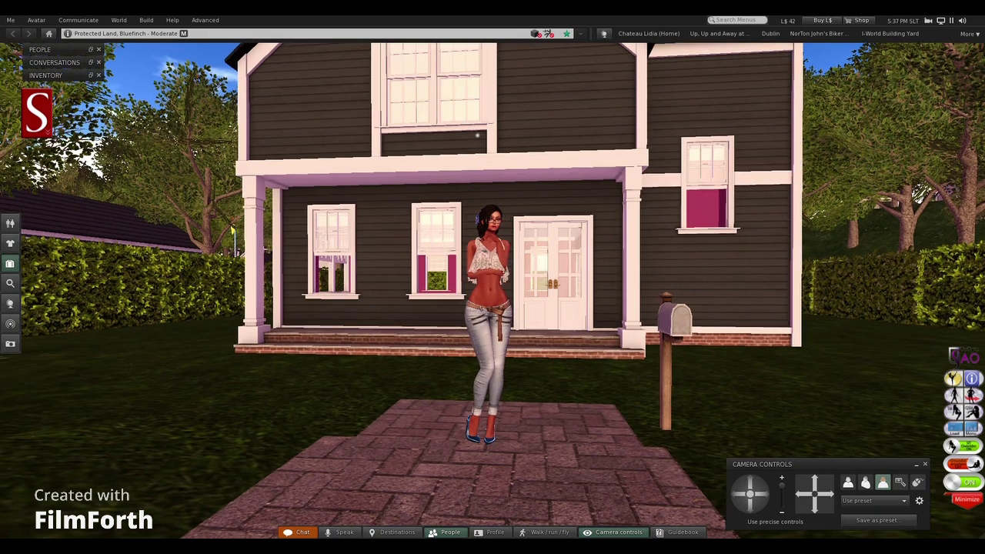
key("alt+Right")
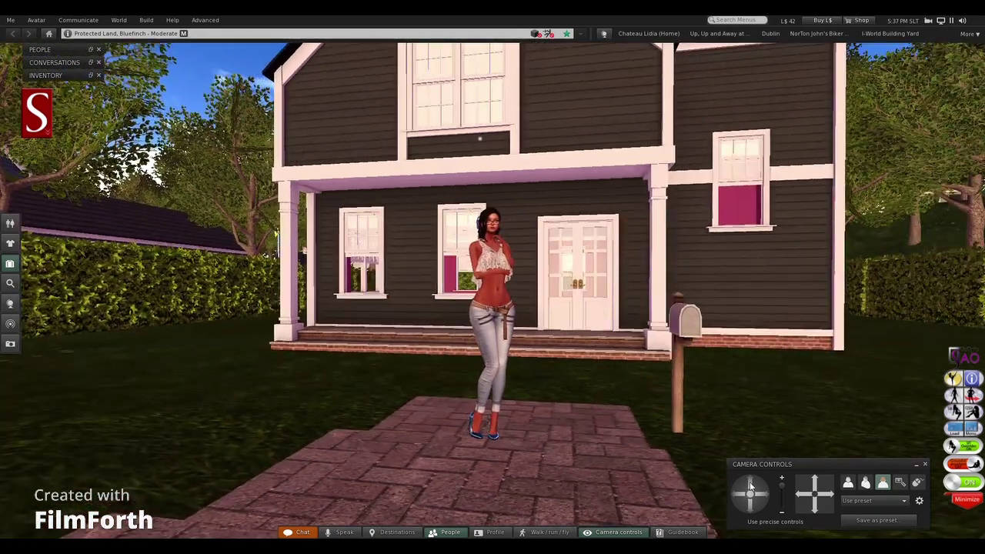
left_click_drag(751, 486, 751, 486)
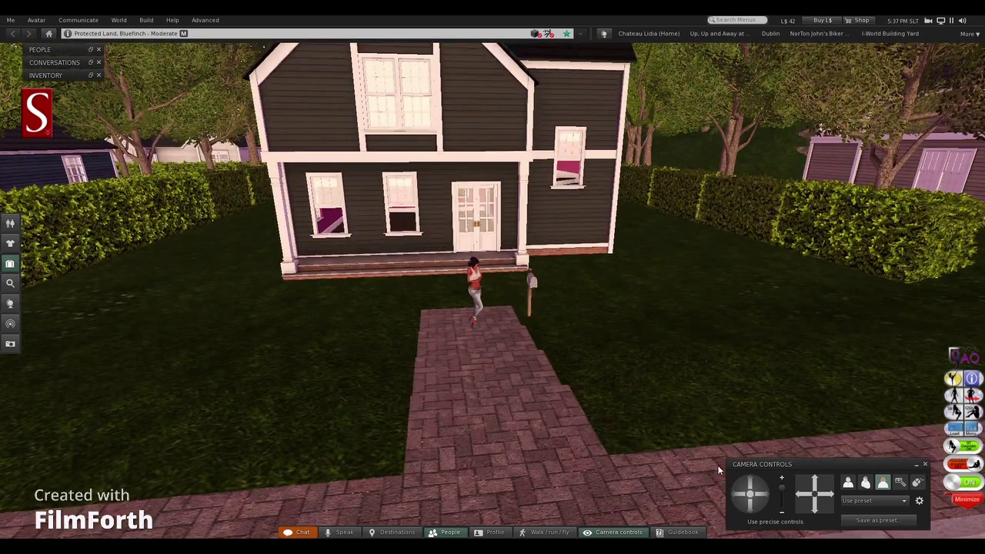
left_click(750, 487)
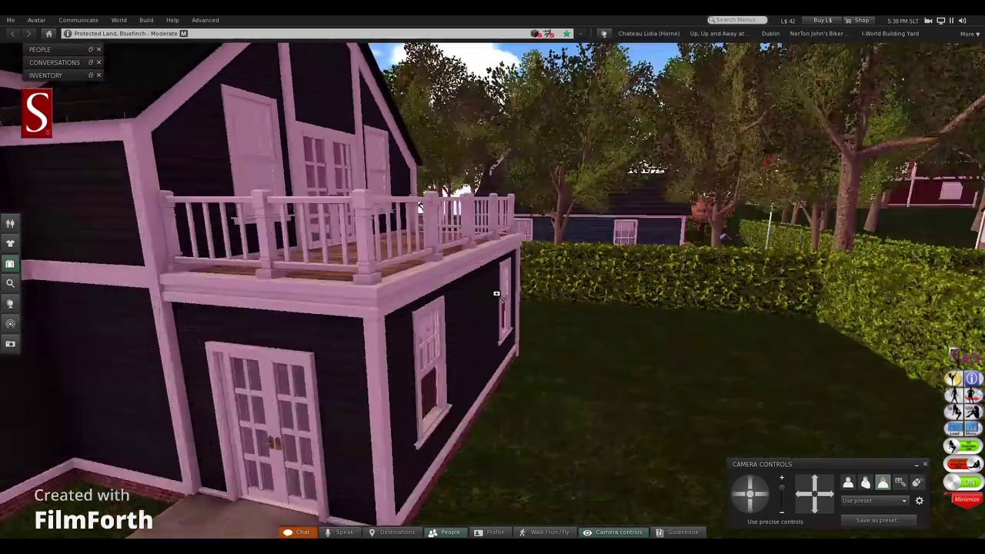
Walk the avatar up to the front double doors, open them and enter the house
key("Escape")
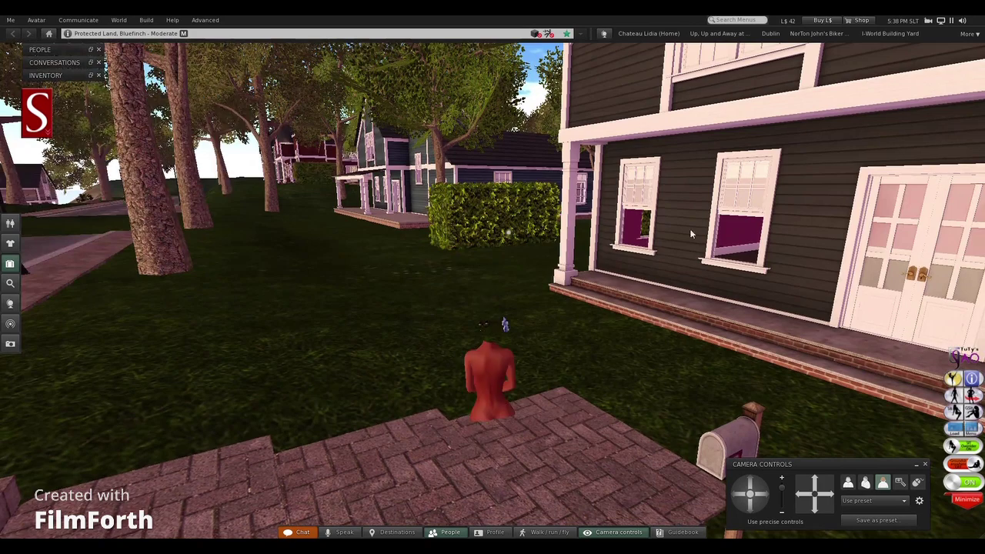
key("Right")
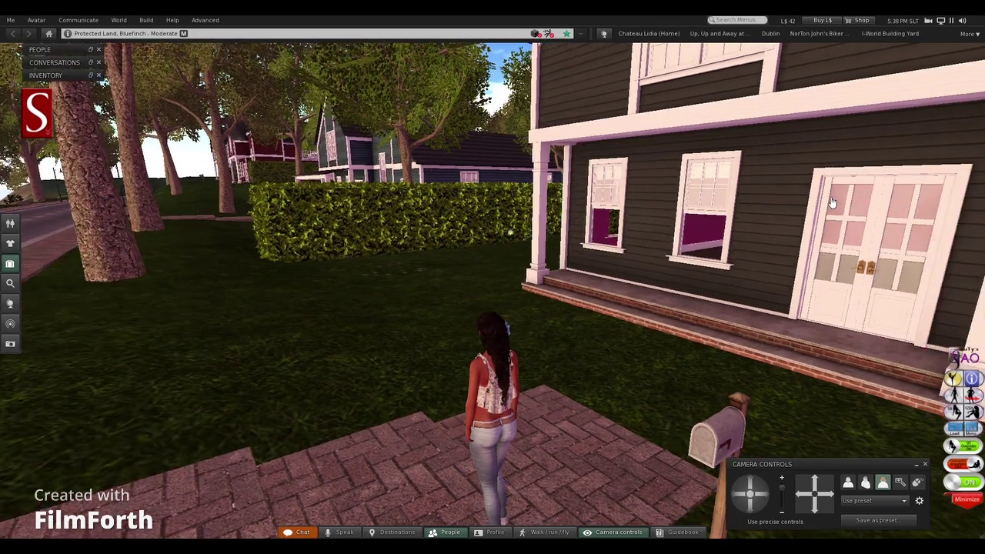
key("Right")
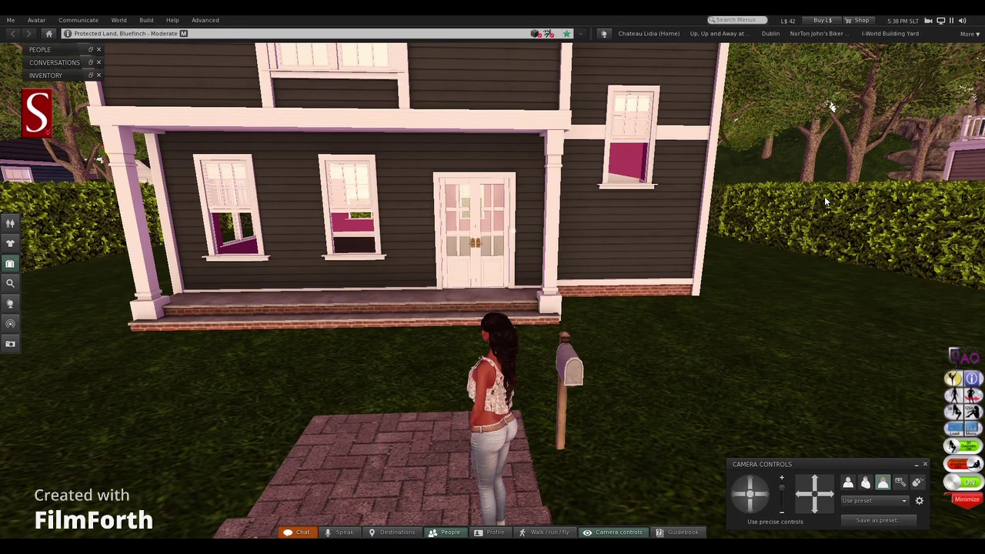
key("Up")
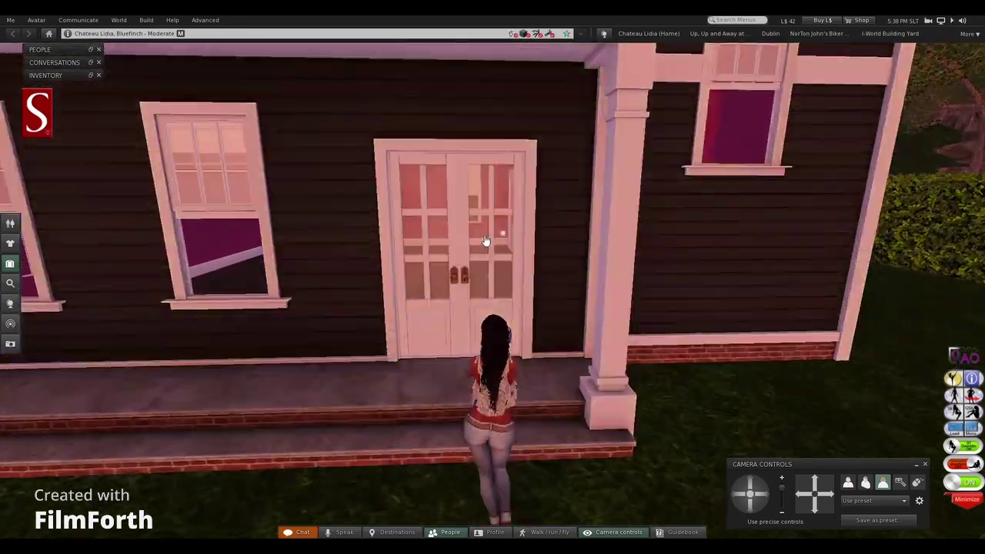
left_click(485, 242)
key("Up")
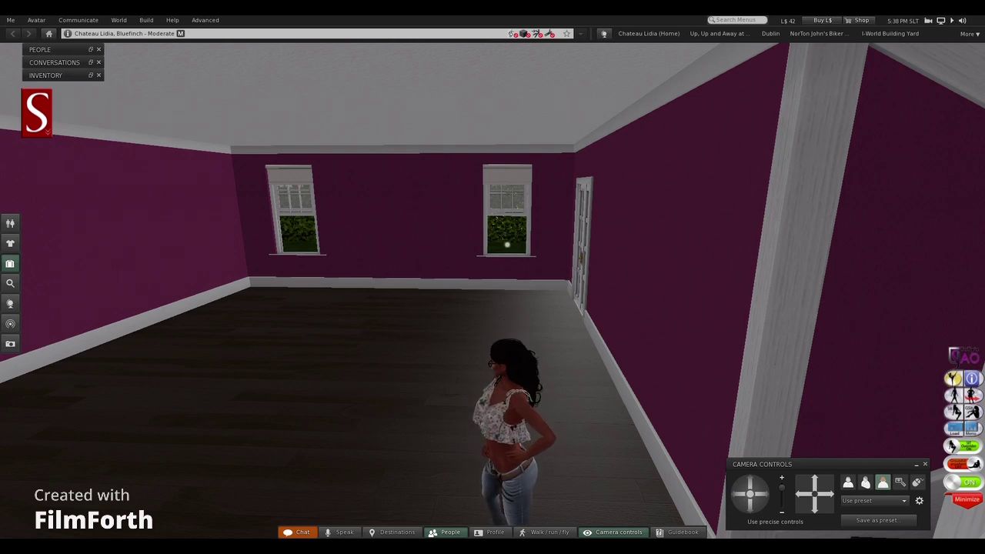
Look around the ground-floor room and walk the avatar up the winding staircase to the upper floor
left_click_drag(507, 245, 732, 322)
left_click_drag(521, 301, 742, 323)
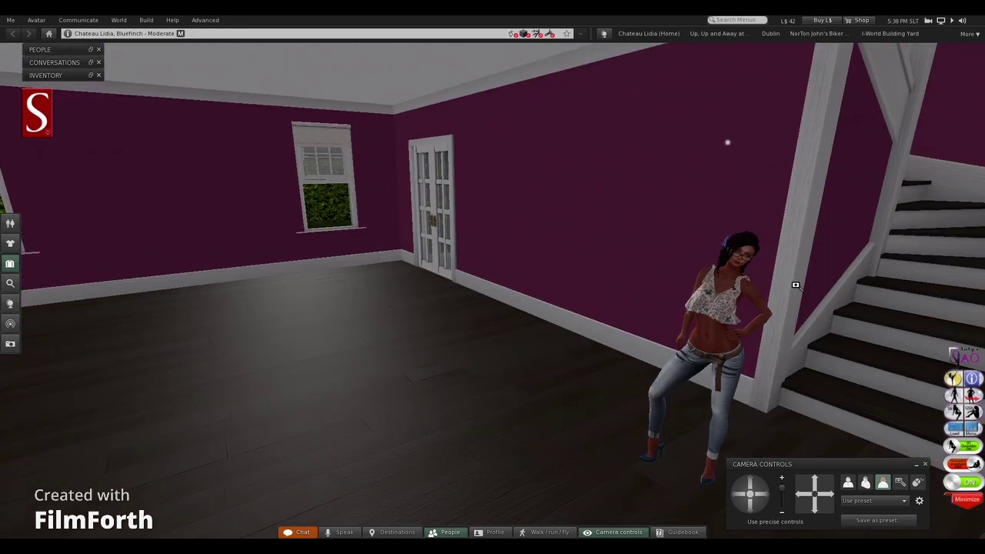
key("Right")
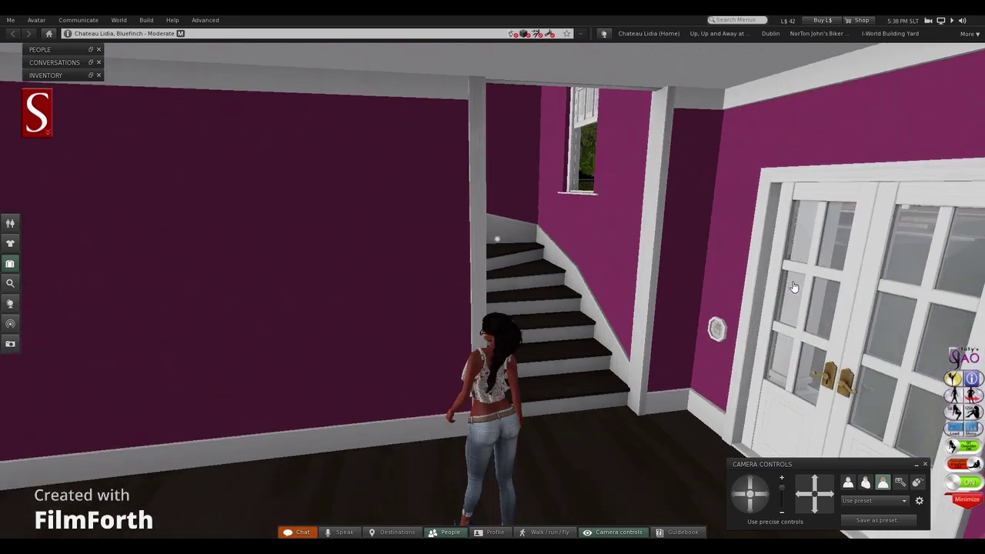
key("Up")
key("Up")
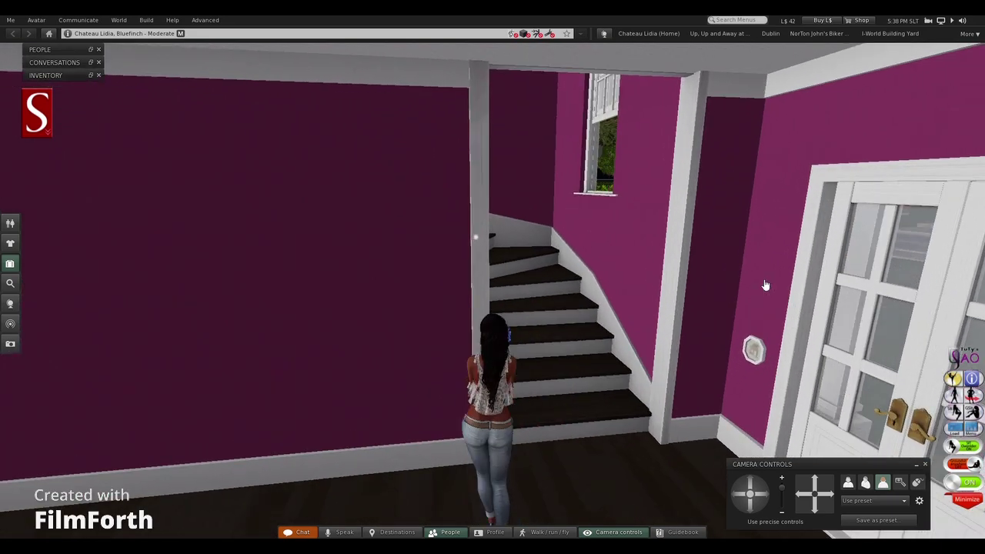
key("Up")
key("Left")
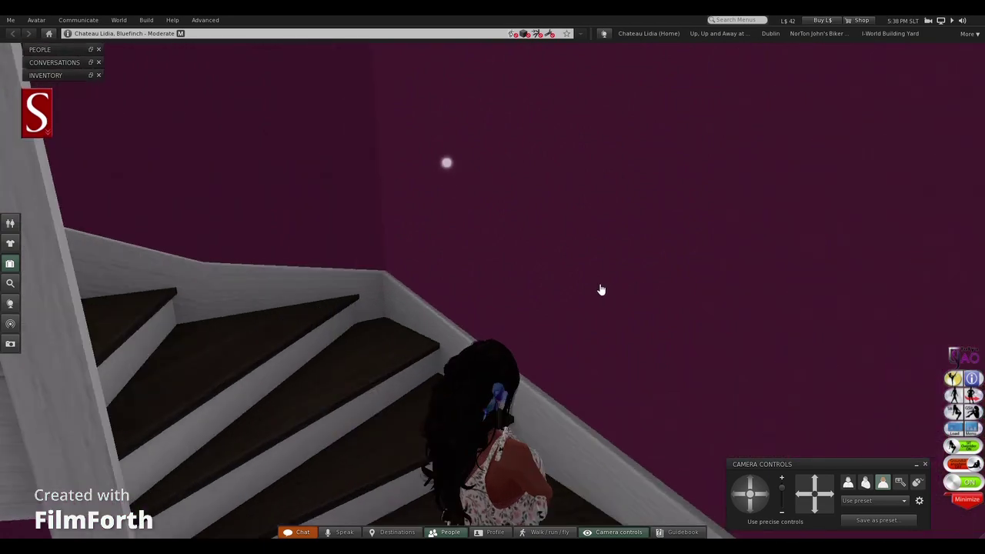
key("Up")
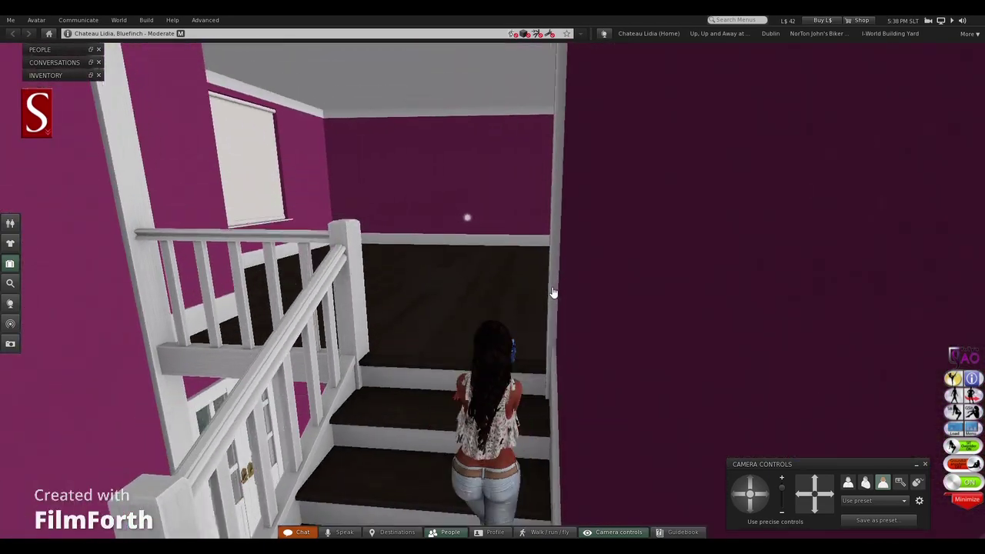
key("Up")
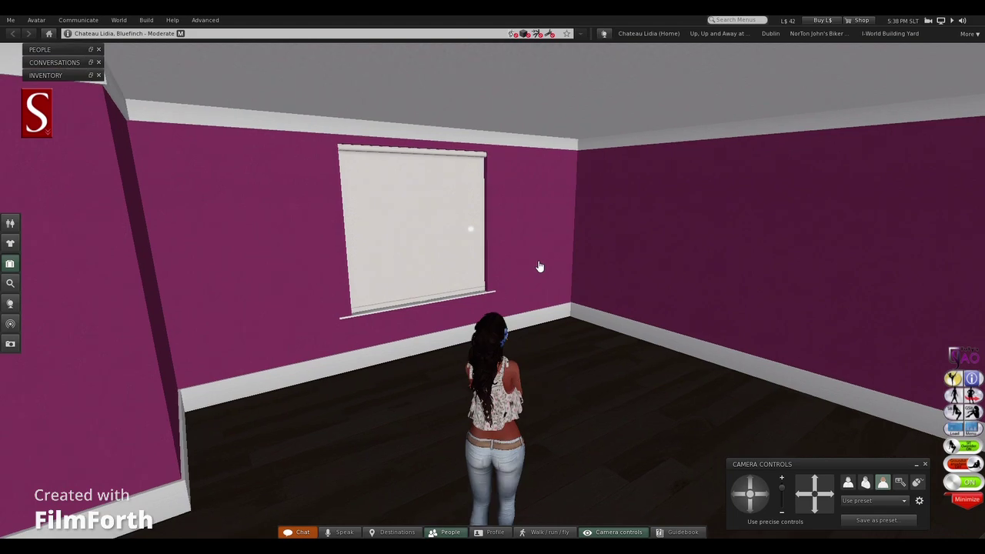
Open the double doors in the upstairs room and walk the avatar out onto the balcony
key("Right")
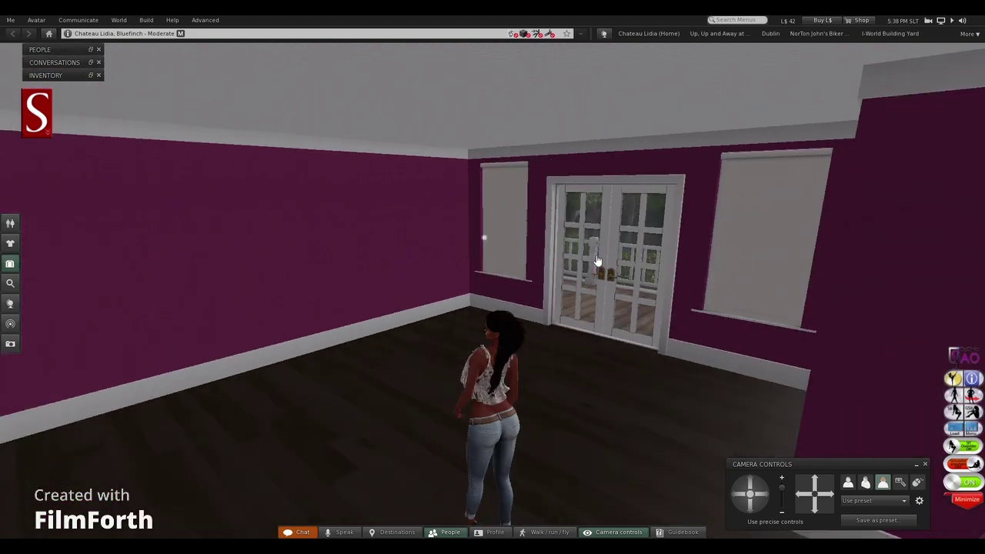
key("Right")
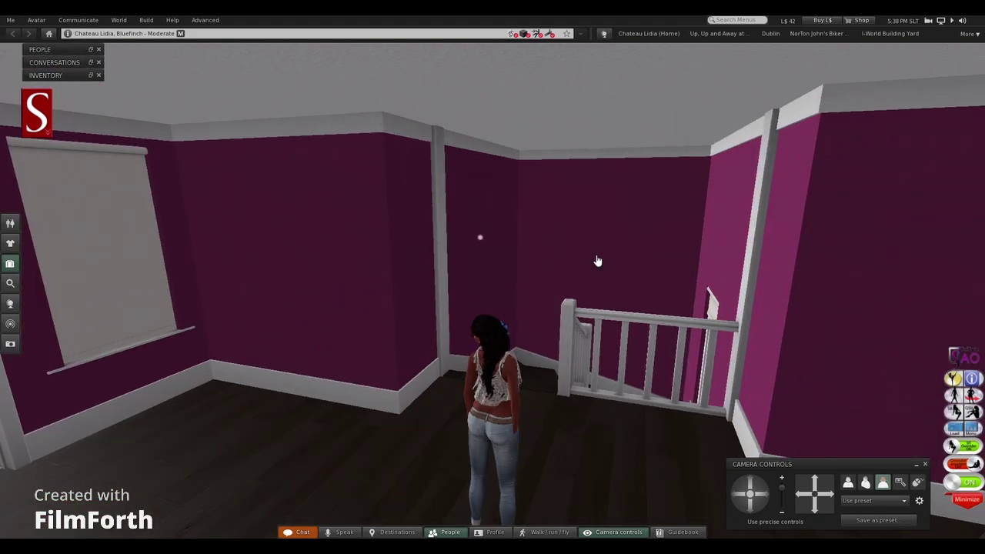
key("Left")
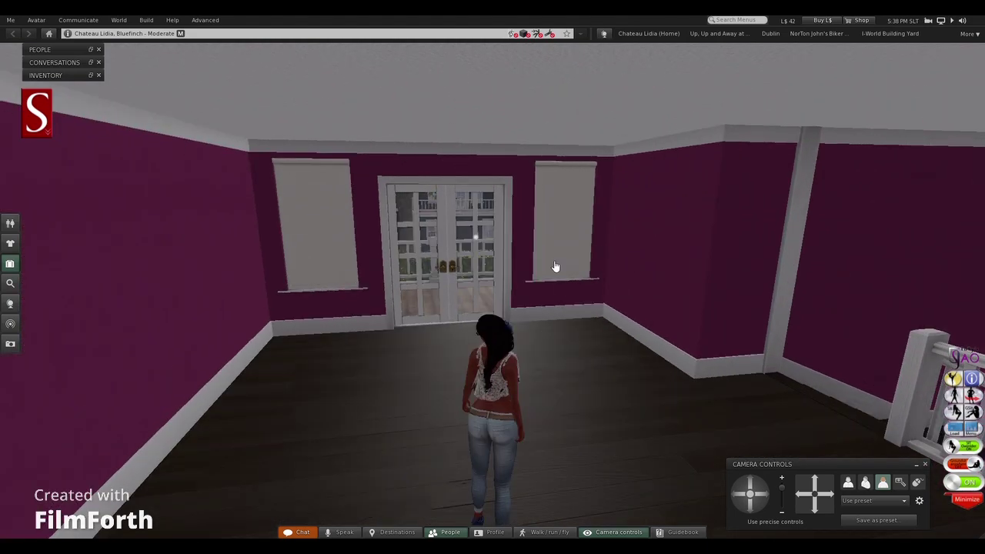
key("Up")
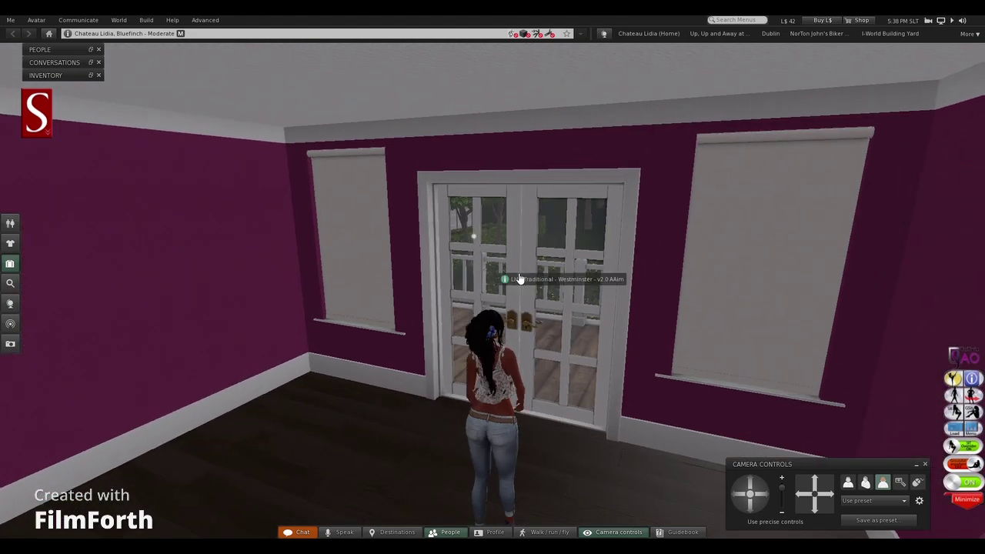
key("Left")
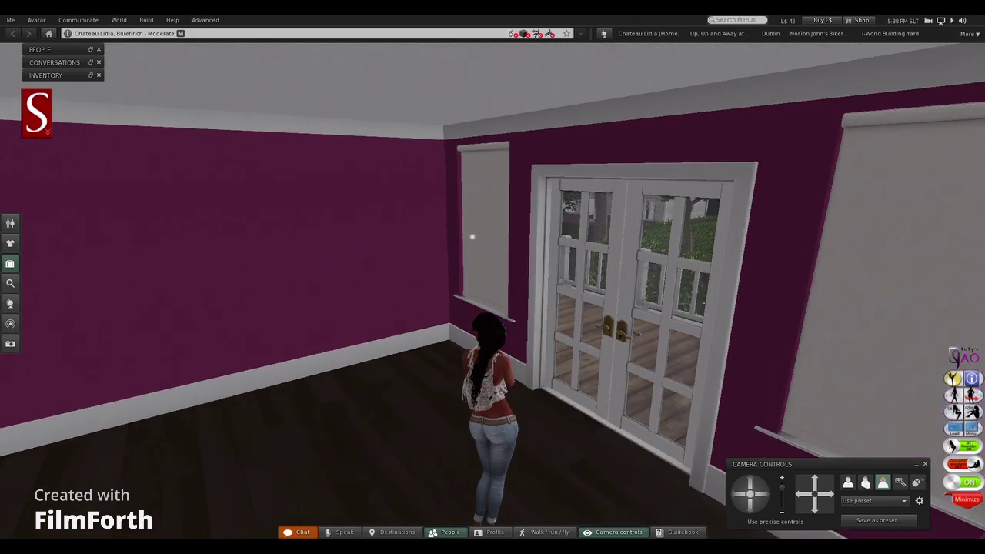
key("Right")
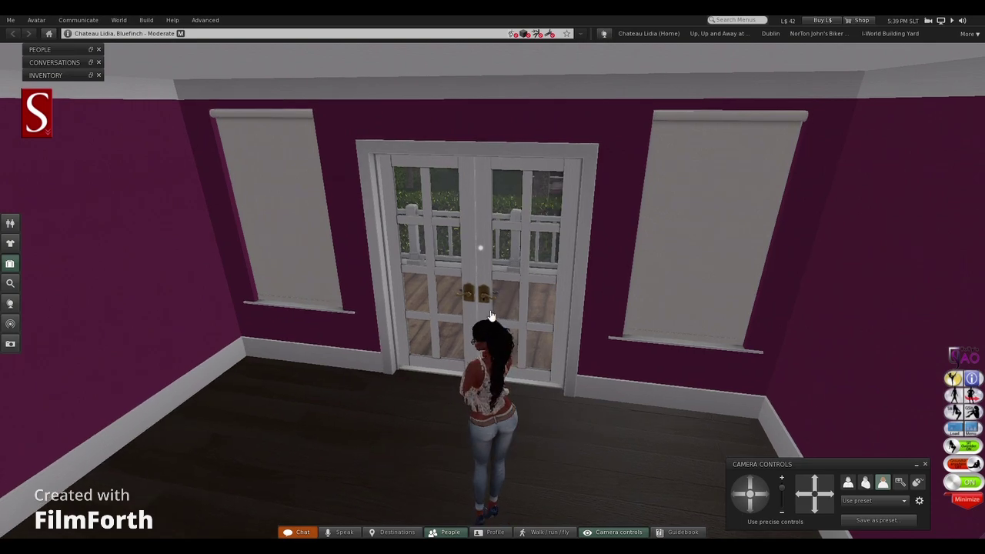
left_click(491, 317)
key("Up")
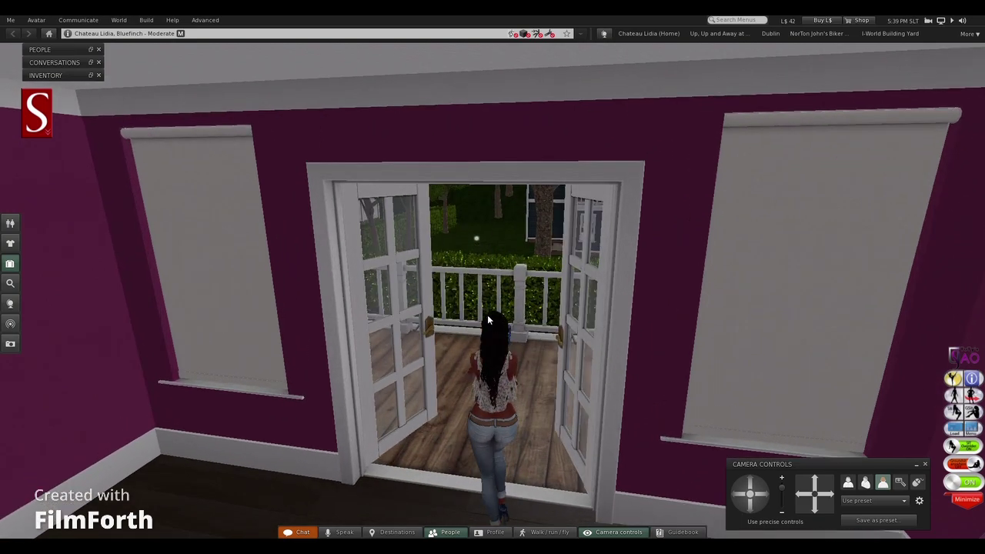
key("Up")
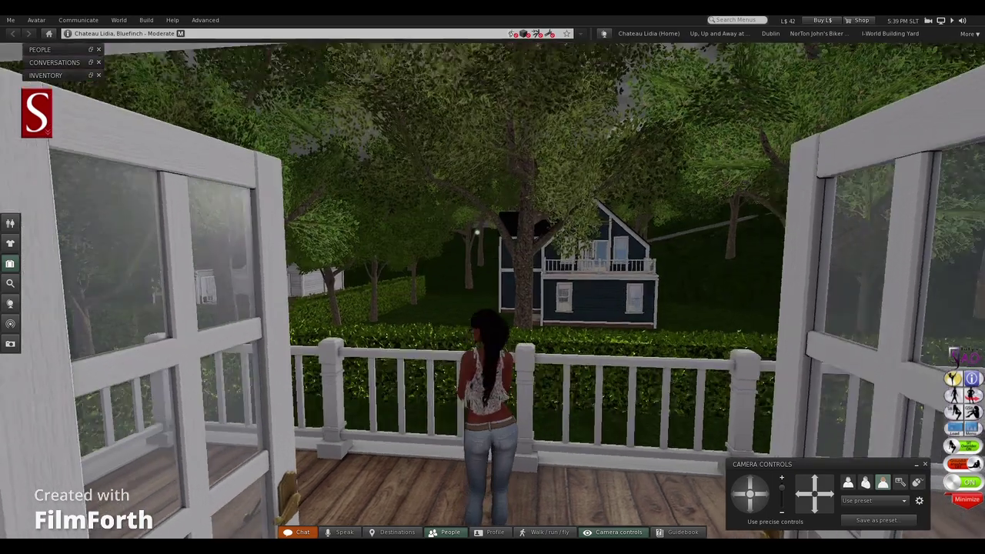
Turn the avatar around on the balcony and walk it back into the upstairs room, facing the double doors again
key("Right")
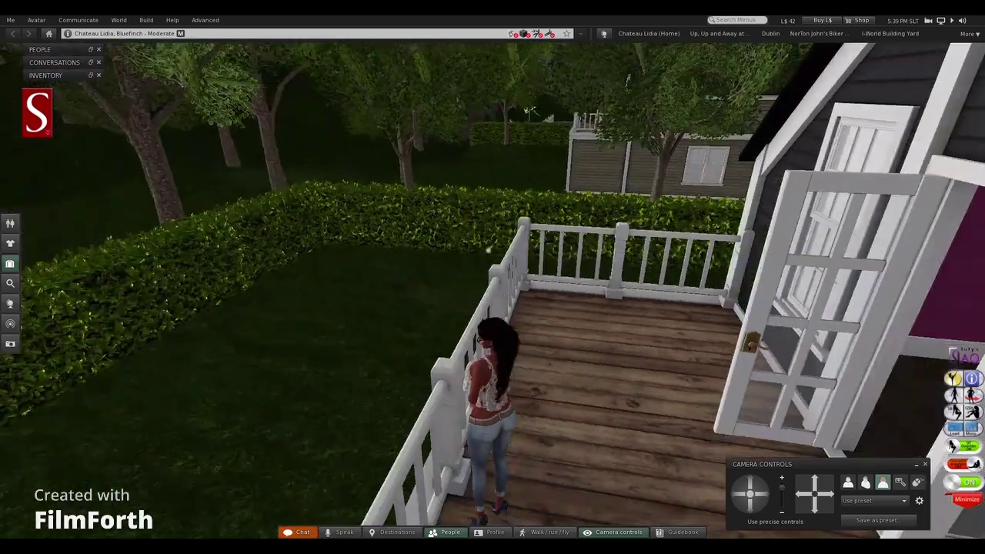
key("Right")
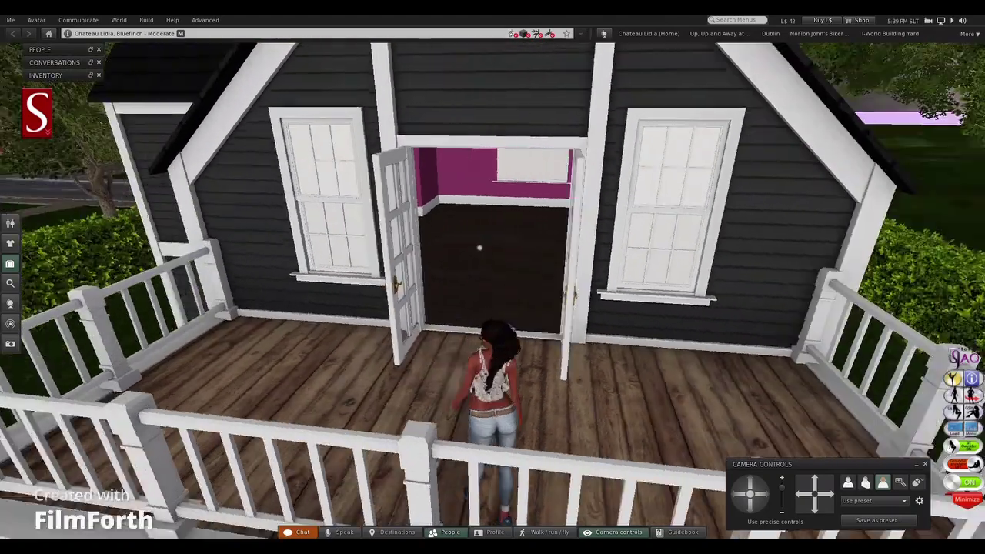
key("Right")
key("Left")
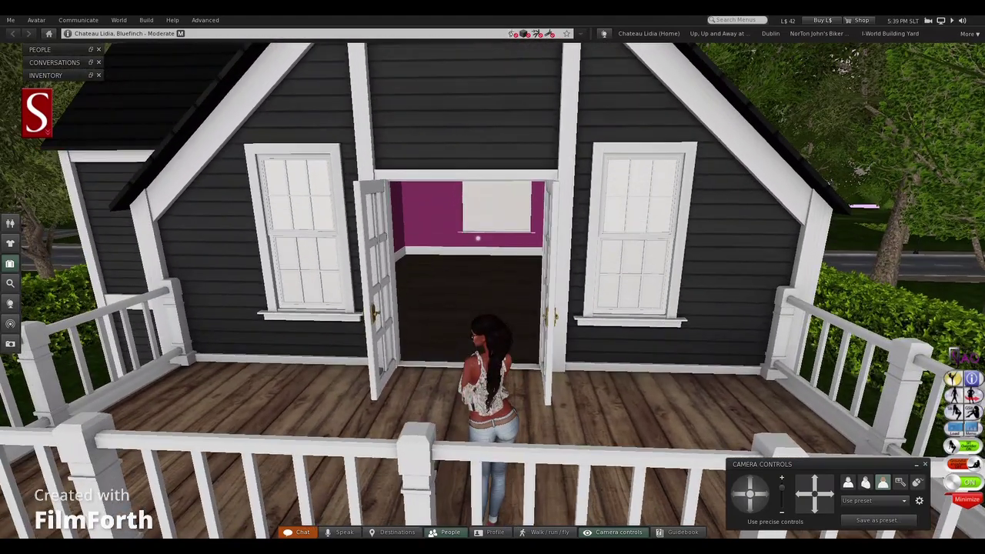
key("Up")
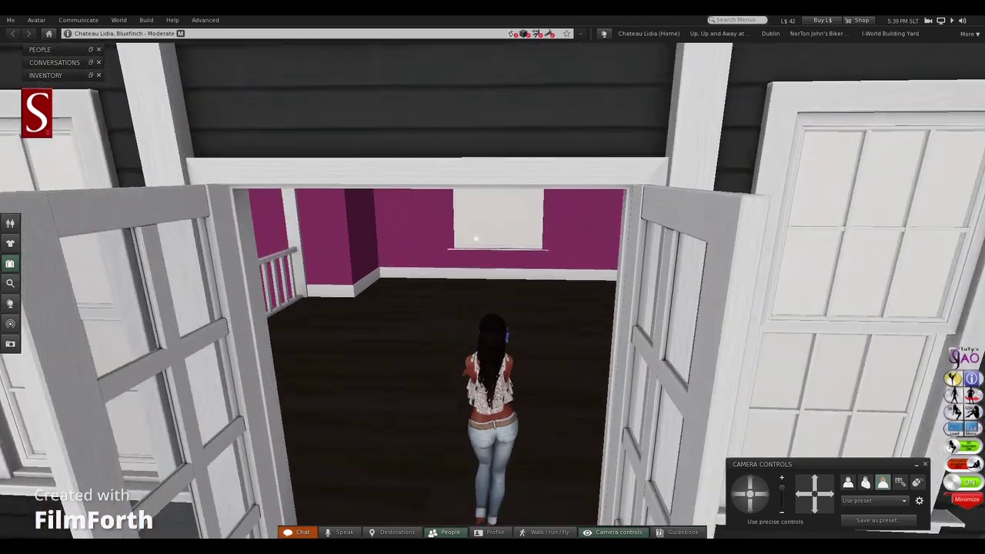
key("Left")
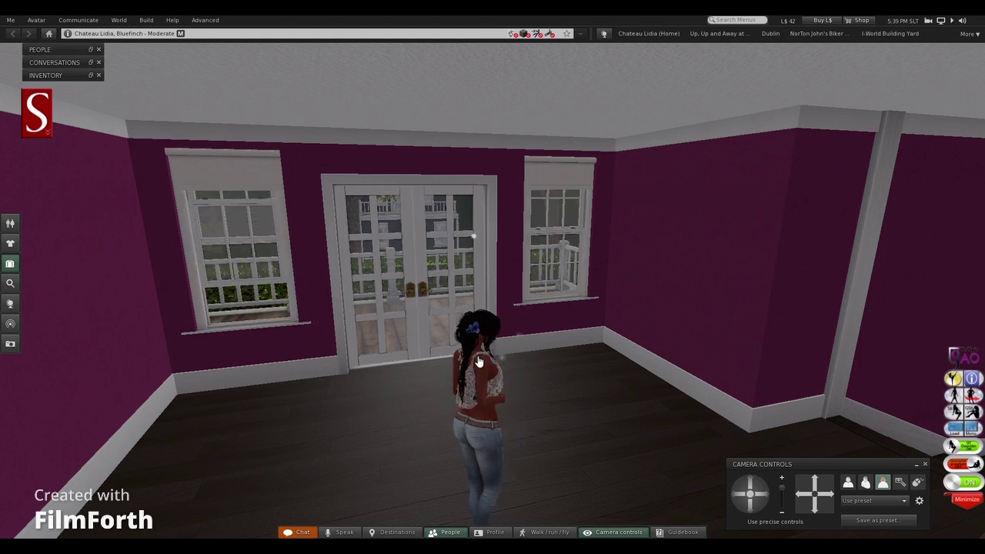
Raise the blind on the large front window upstairs and turn the avatar back toward the balcony doors
key("Right")
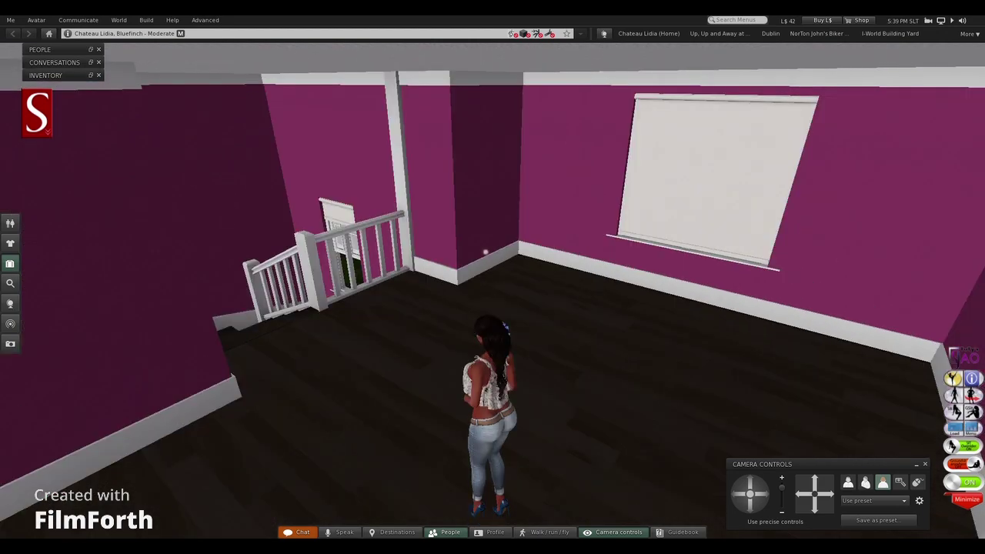
key("Left")
key("Up")
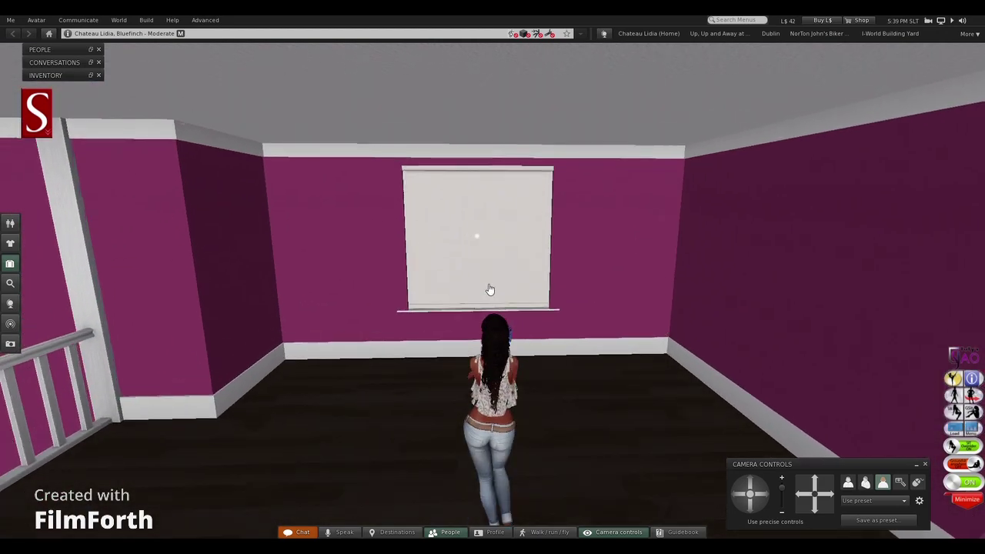
left_click(490, 290)
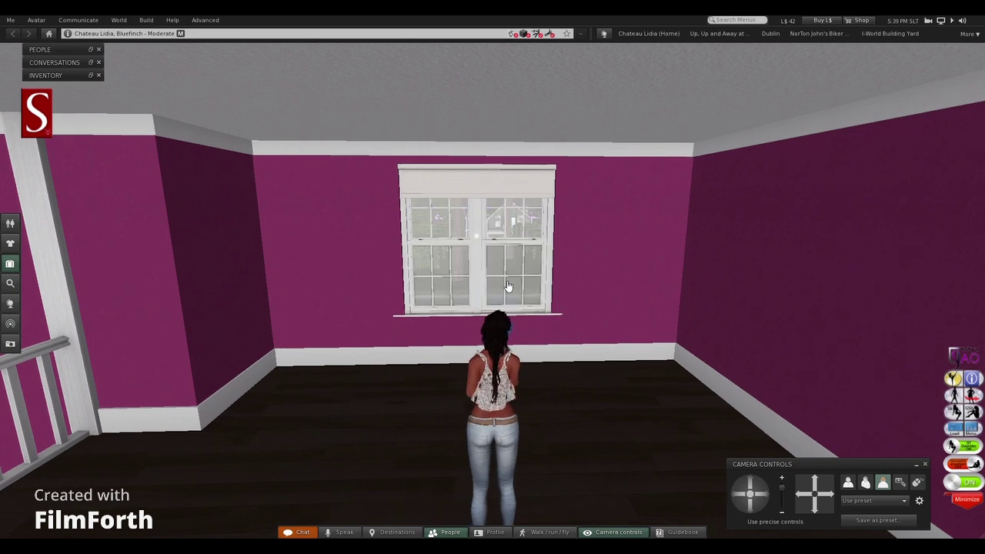
left_click(498, 291)
left_click_drag(497, 377, 308, 439)
key("Left")
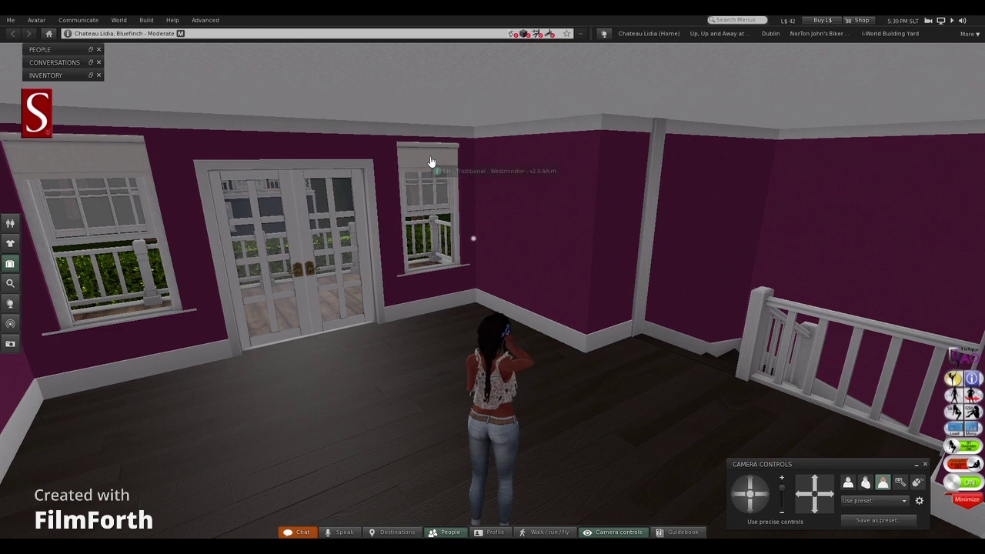
Try the small window beside the upstairs balcony doors and walk the avatar down the winding staircase to the ground floor
left_click(432, 163)
left_click(437, 239)
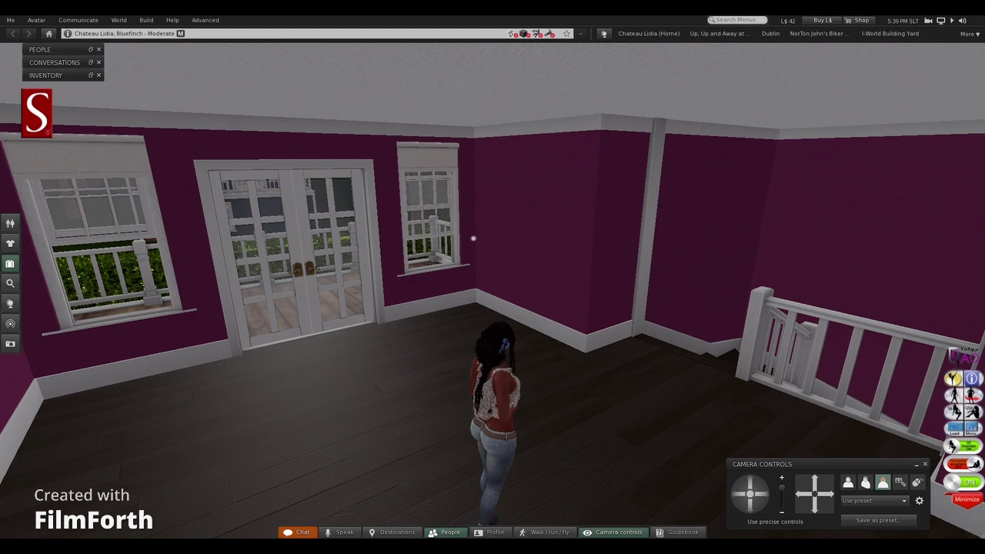
key("Right")
key("Up")
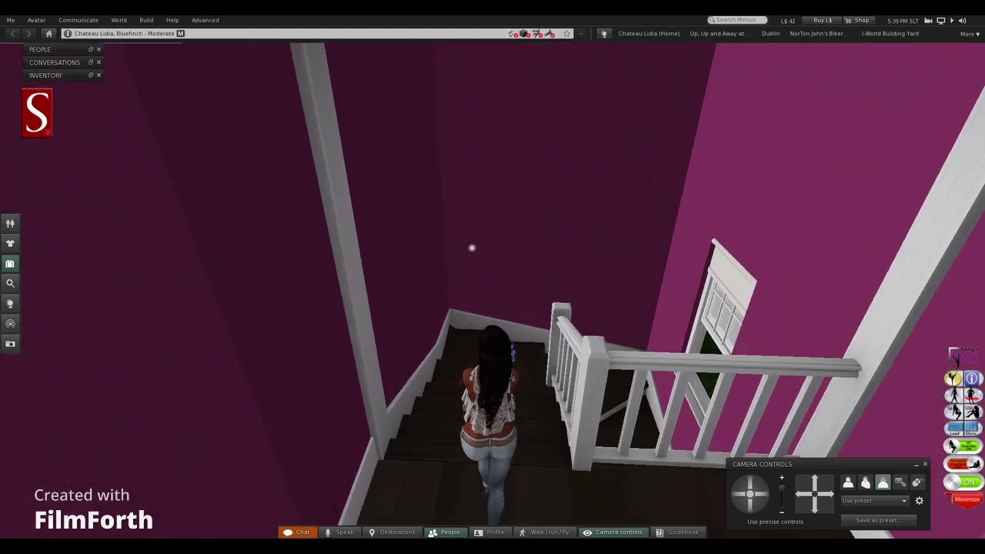
key("Up")
key("Right")
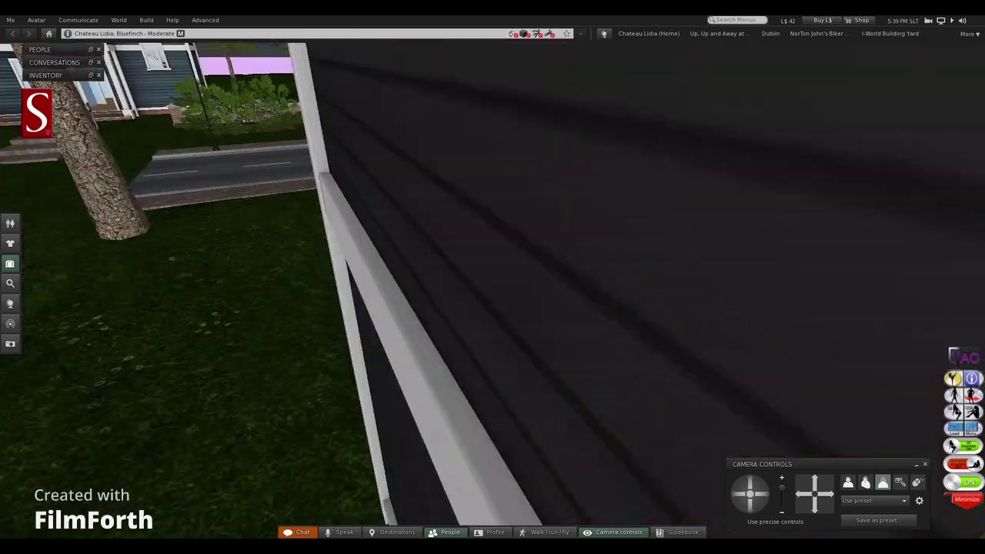
key("Up")
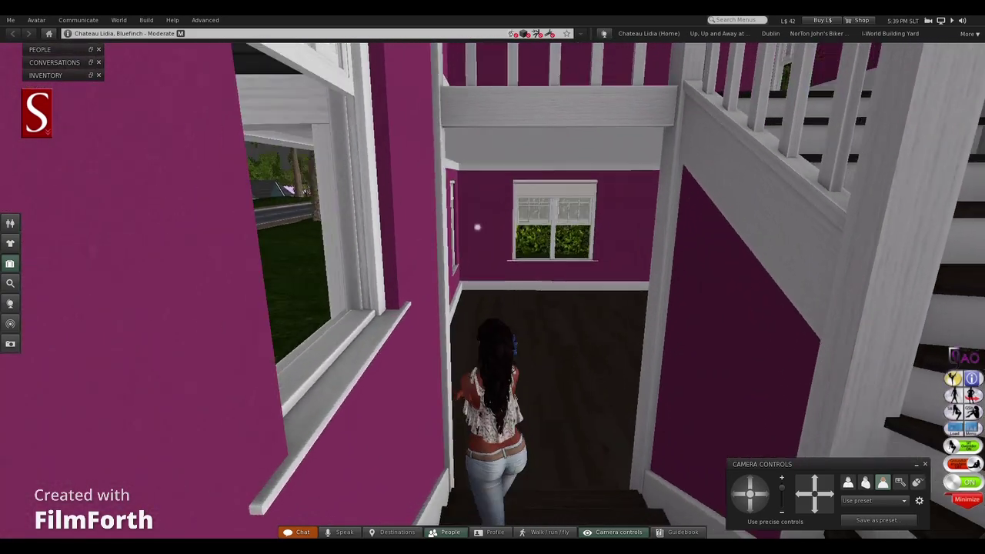
key("Up")
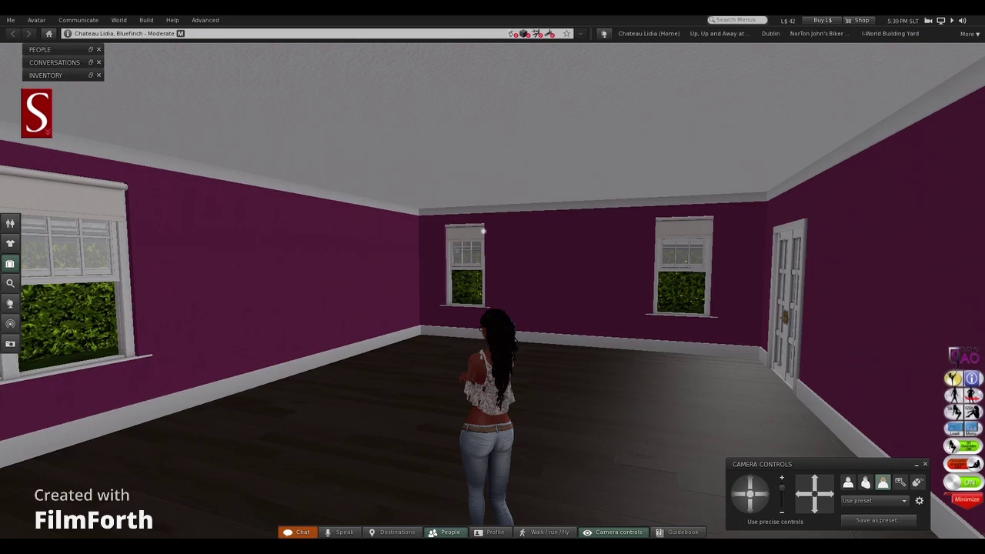
Walk the avatar around the ground-floor room to view its windows, double doors and staircase, ending toward the empty floor area
key("Up")
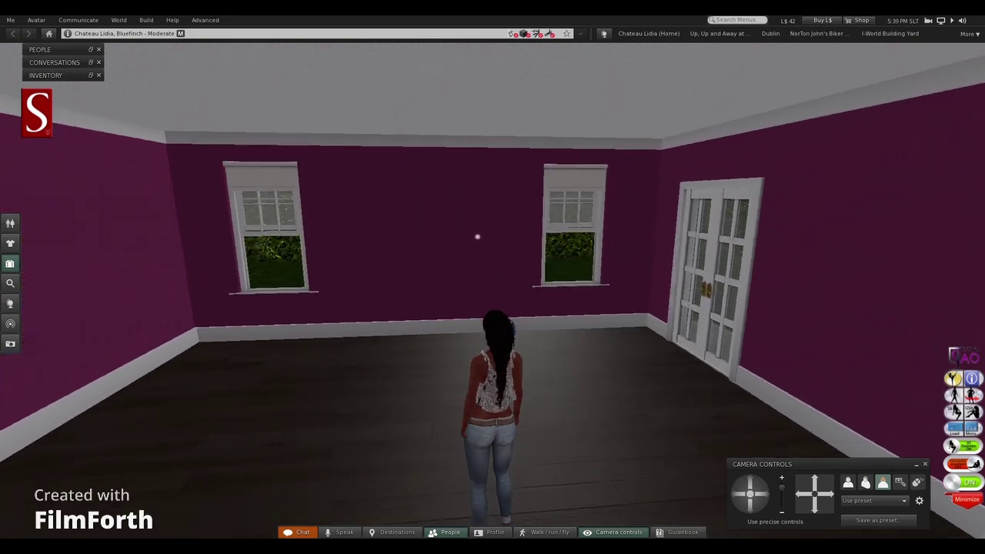
key("Right")
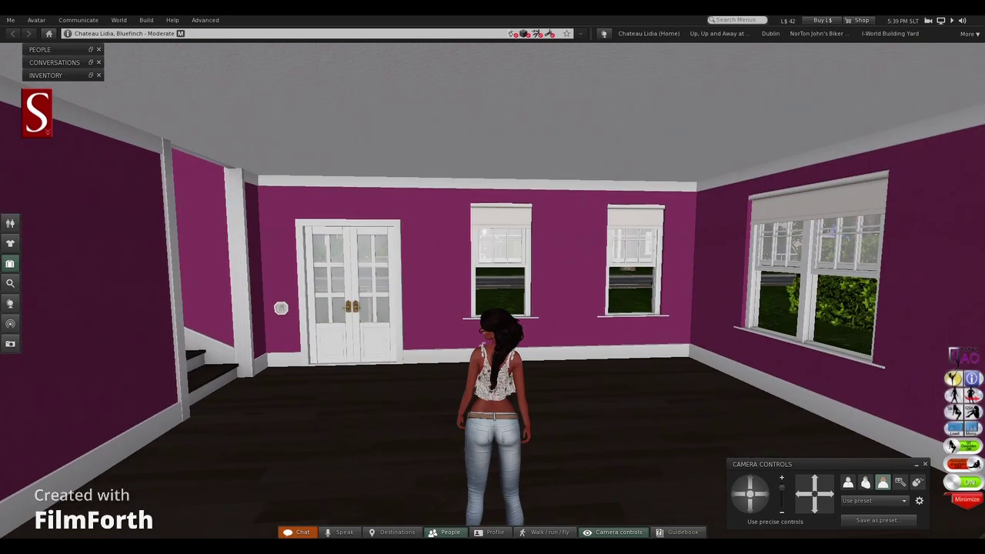
key("Left")
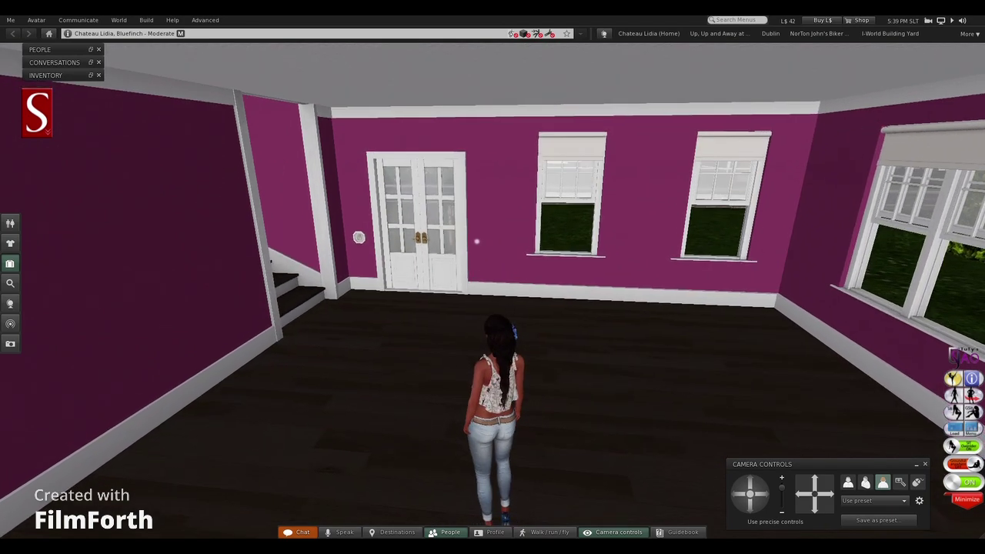
key("Up")
key("Left")
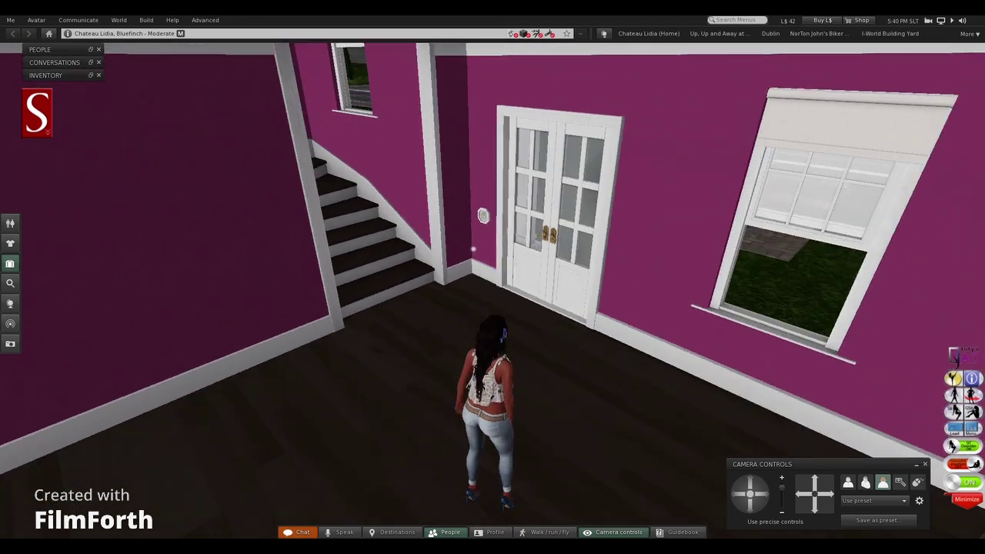
key("Left")
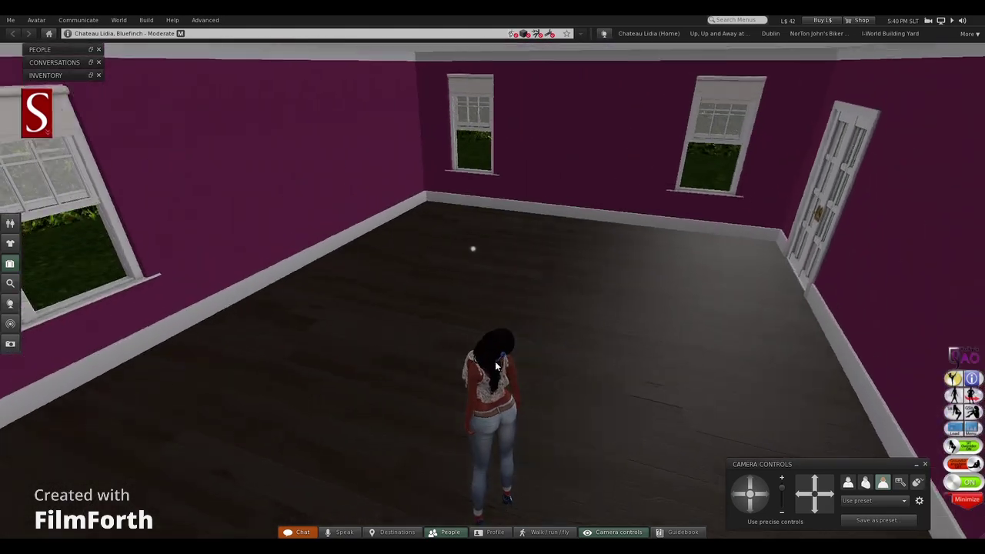
Open the inventory and search it for "living room"
left_click(10, 263)
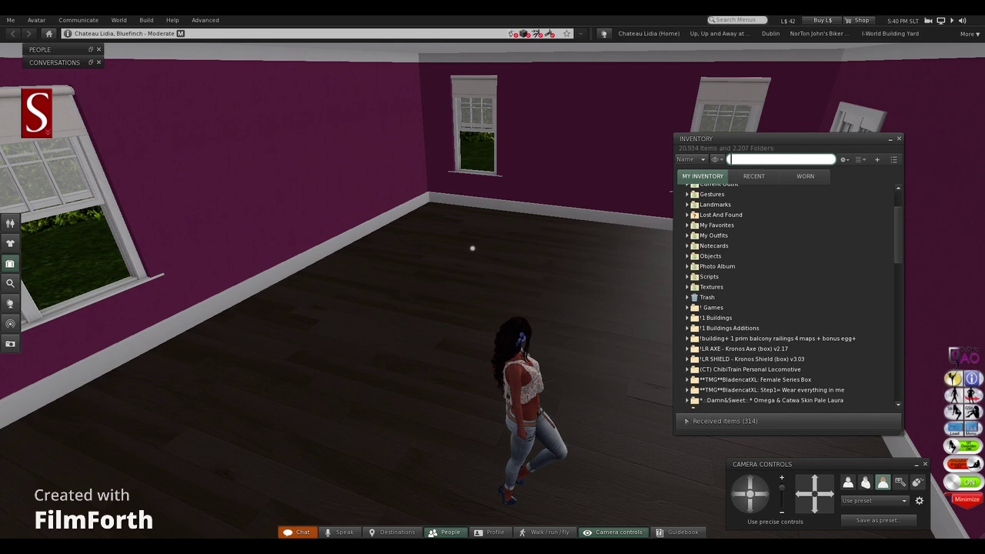
type("living roo")
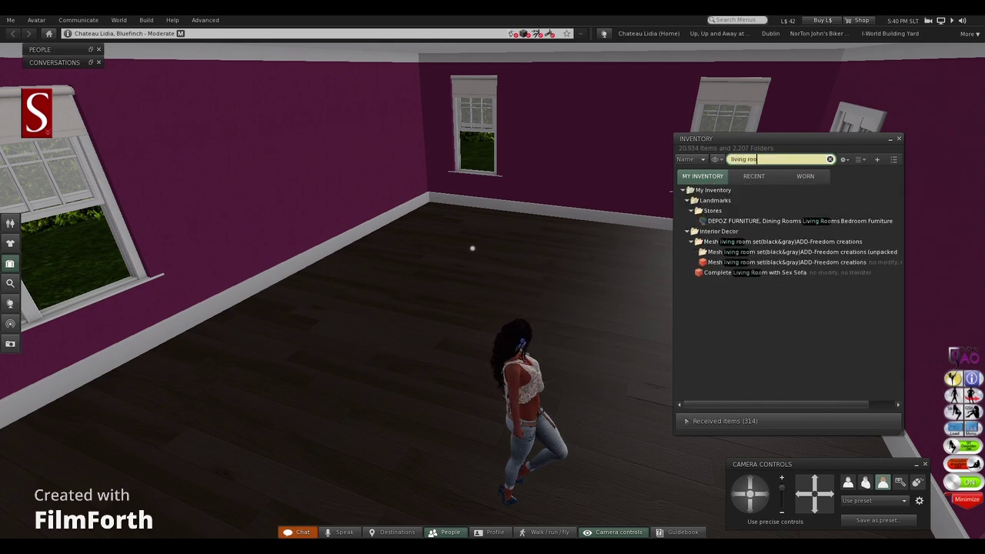
type("m")
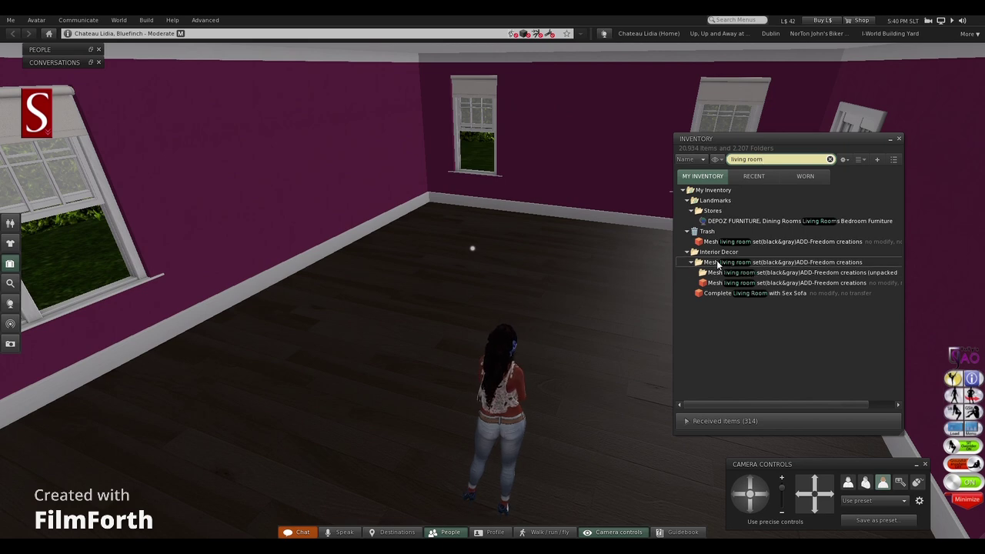
Clear the search and expand the unpacked Mesh living room set(black&gray) folder to view its furniture pieces
left_click(830, 159)
scroll(764, 280, "up", 20)
scroll(761, 282, "down", 12)
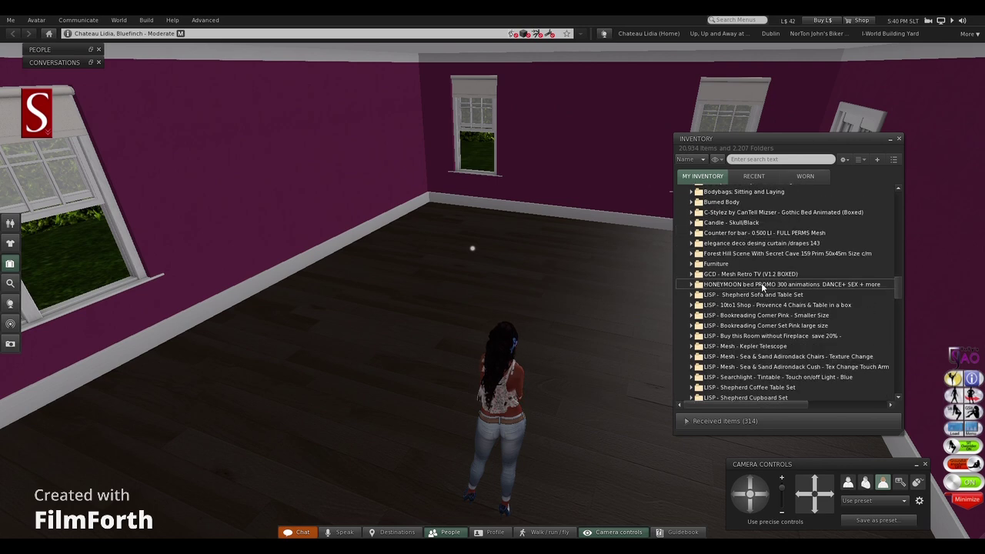
scroll(761, 283, "down", 8)
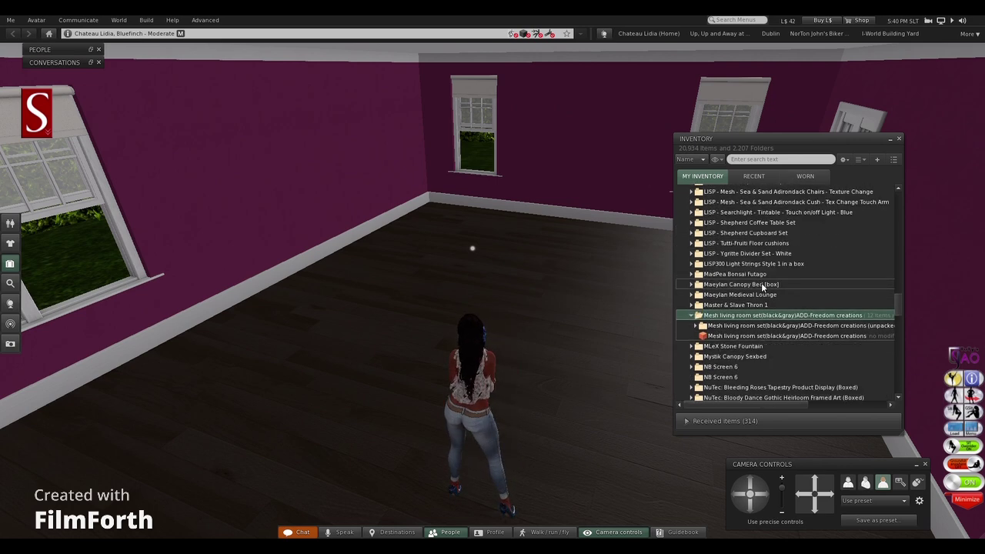
left_click(696, 268)
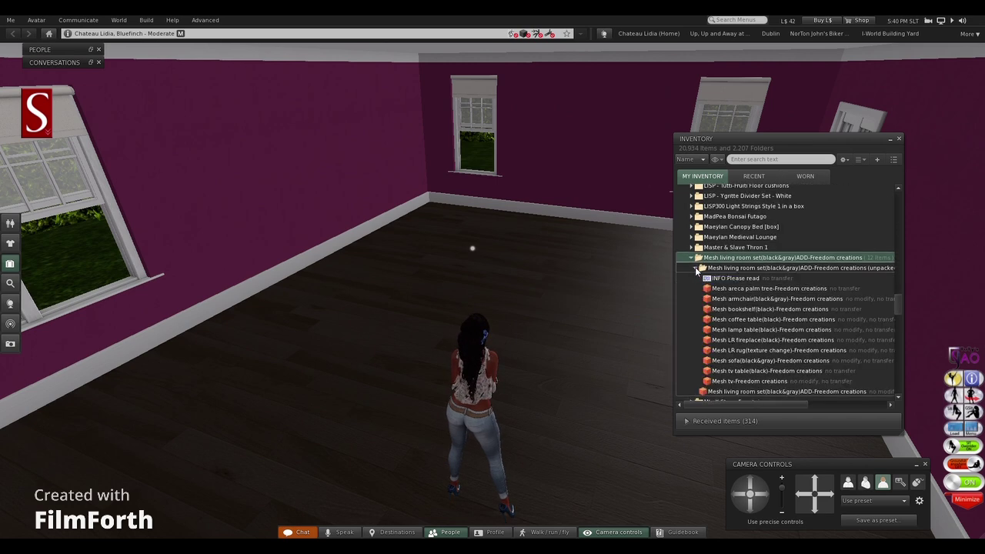
scroll(803, 306, "down", 1)
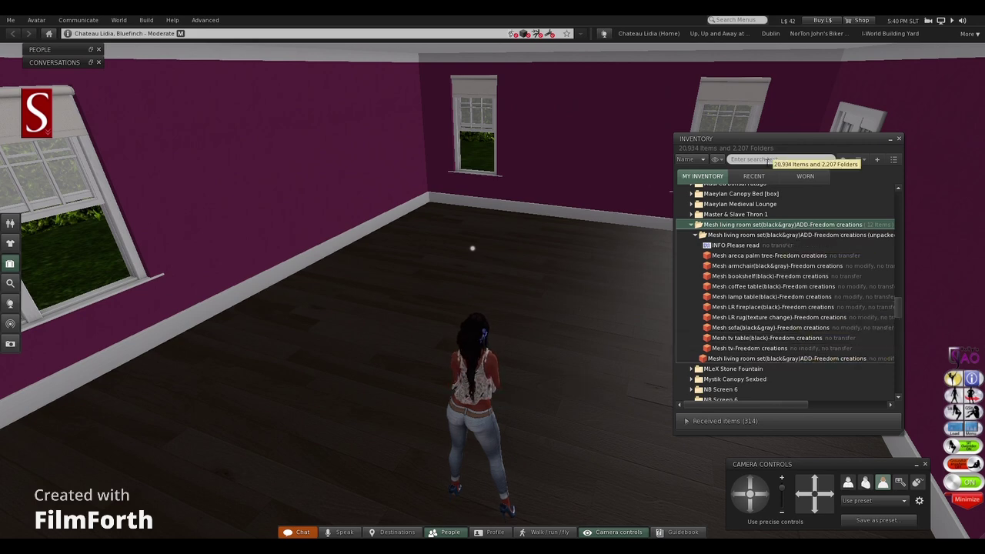
Search the inventory for "kitchen" and select the inner ONYX KITCHEN P folder under Interior Decor
left_click(768, 160)
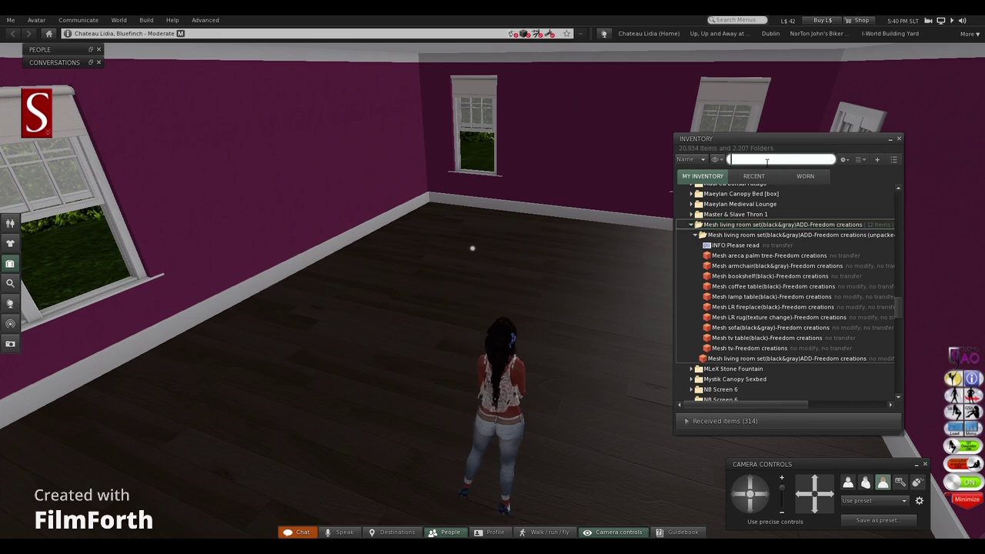
type("kitchen")
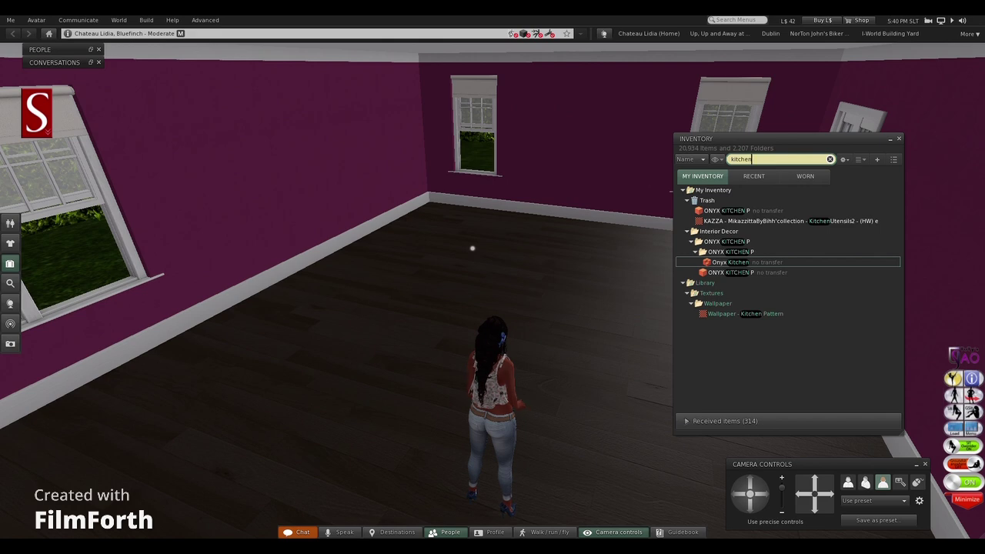
left_click(725, 251)
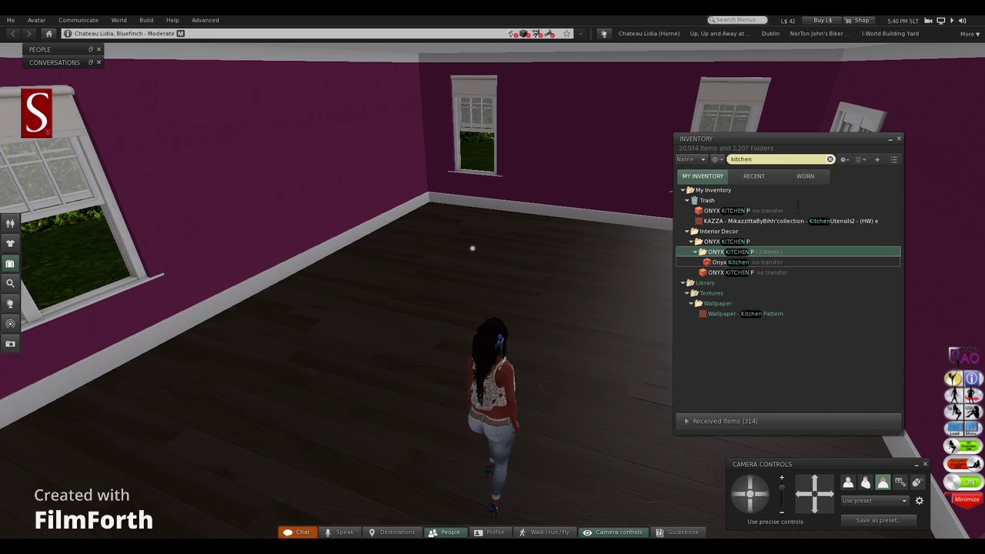
Clear the inventory search and place the Onyx Kitchen object from the ONYX KITCHEN P folder in the ground-floor room
left_click(830, 160)
scroll(741, 268, "up", 7)
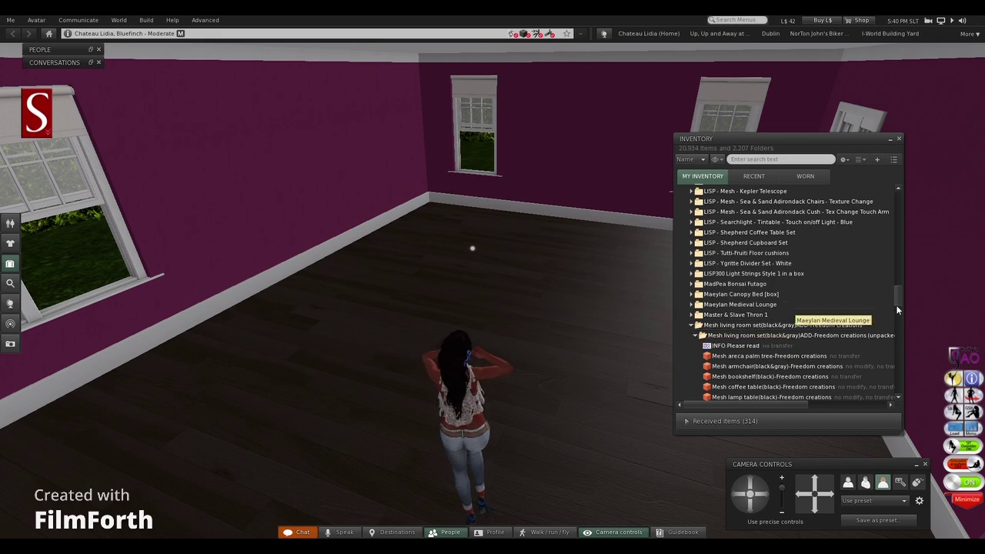
left_click_drag(896, 305, 896, 324)
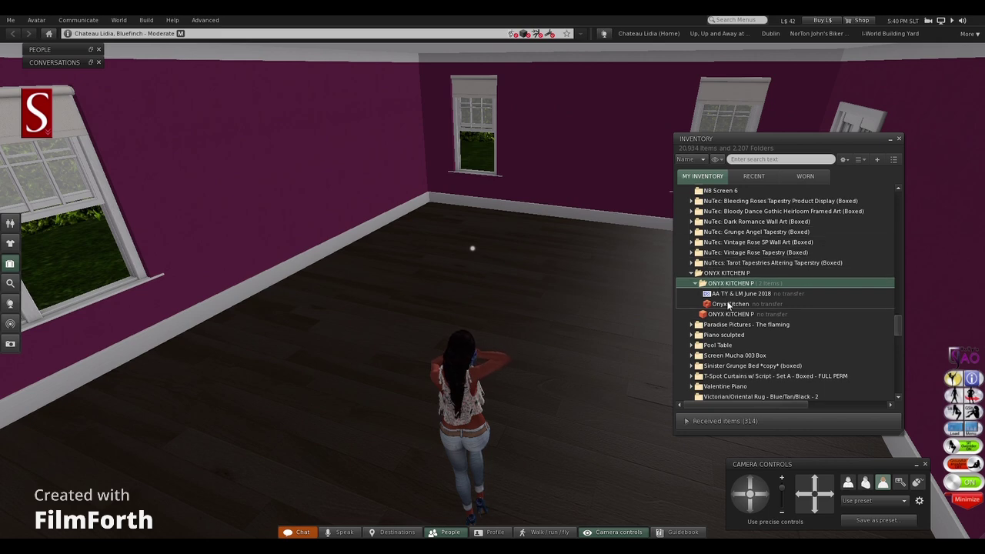
left_click_drag(727, 303, 406, 313)
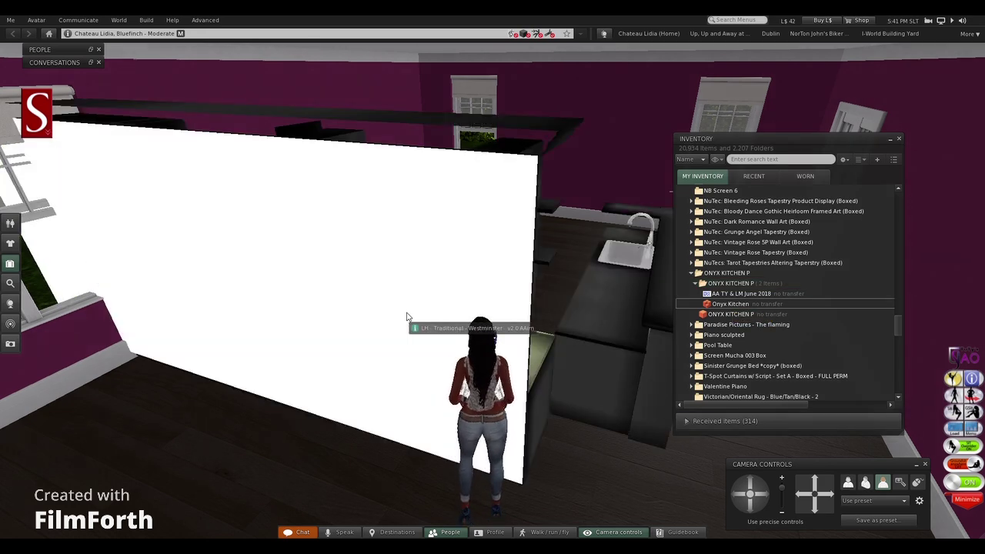
Minimize the inventory and open the Onyx Kitchen's cabinet unit around the stove for editing
left_click_drag(505, 268, 584, 391, "alt")
left_click_drag(752, 508, 749, 482)
left_click(753, 486)
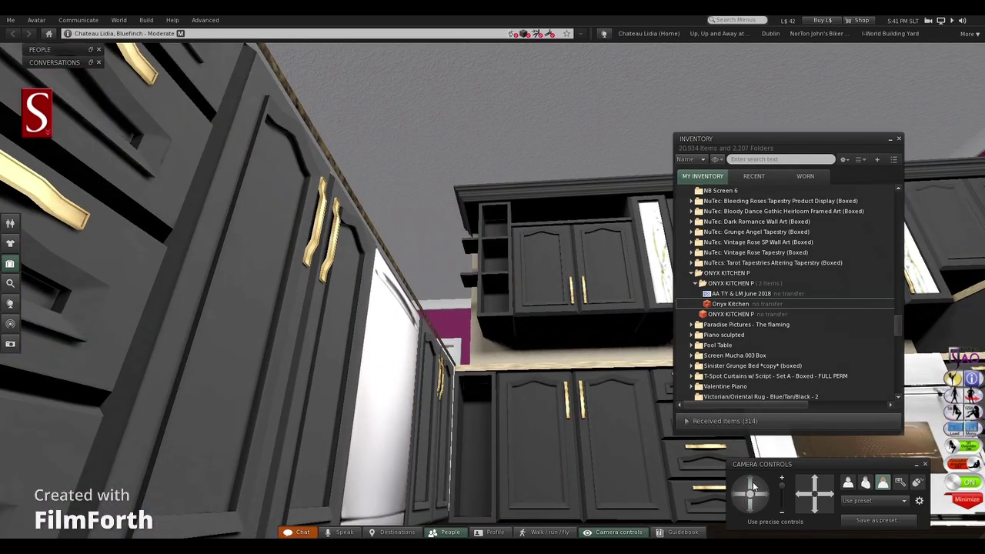
left_click(754, 485)
left_click_drag(568, 421, 511, 284)
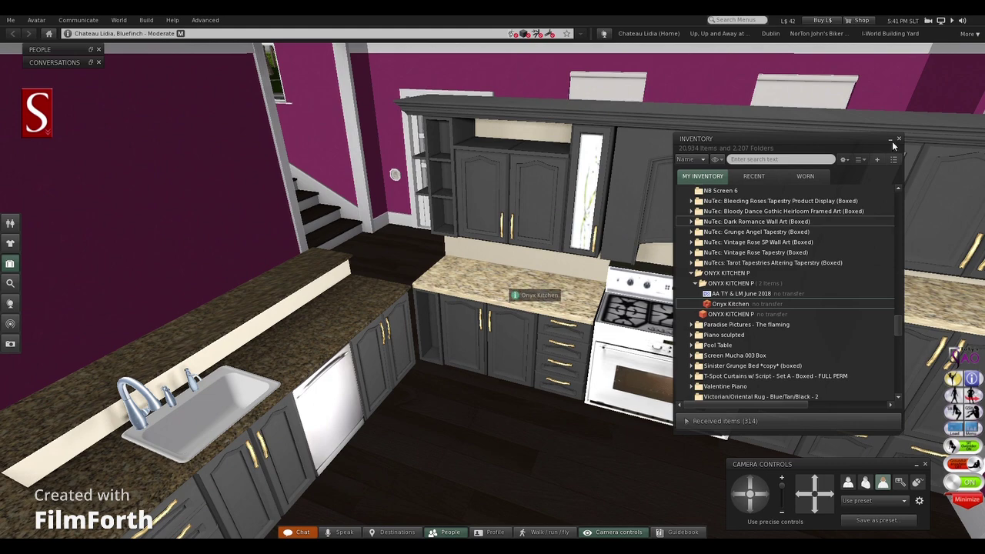
left_click(891, 139)
right_click(533, 291)
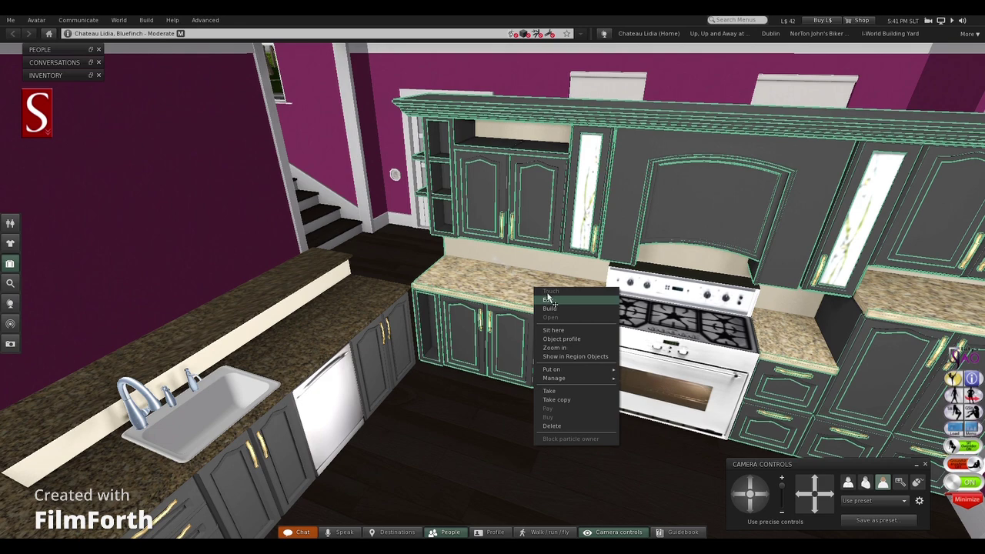
left_click(548, 300)
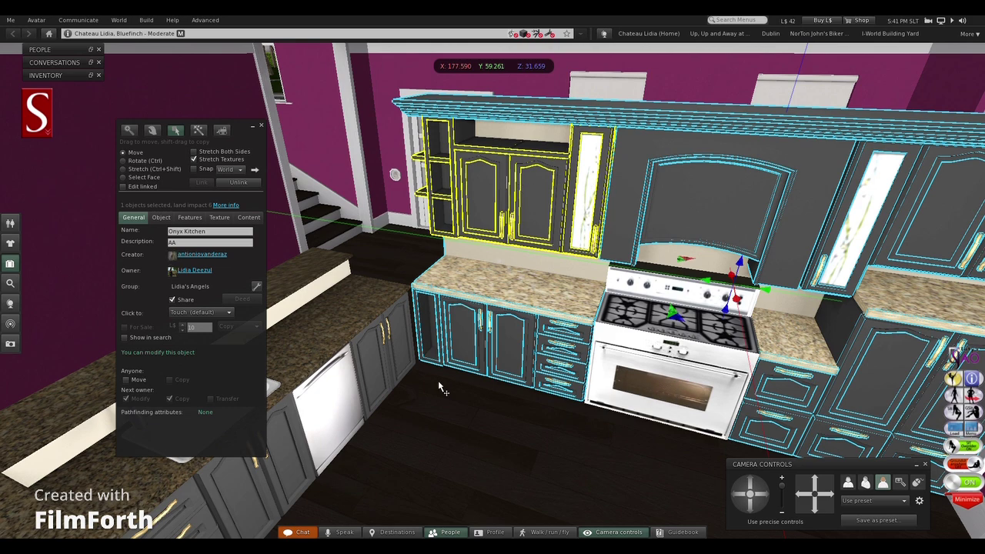
Add the sink counter, the dishwasher and the white piece at the far end of the cabinets to the edit selection
left_click(370, 315, "shift")
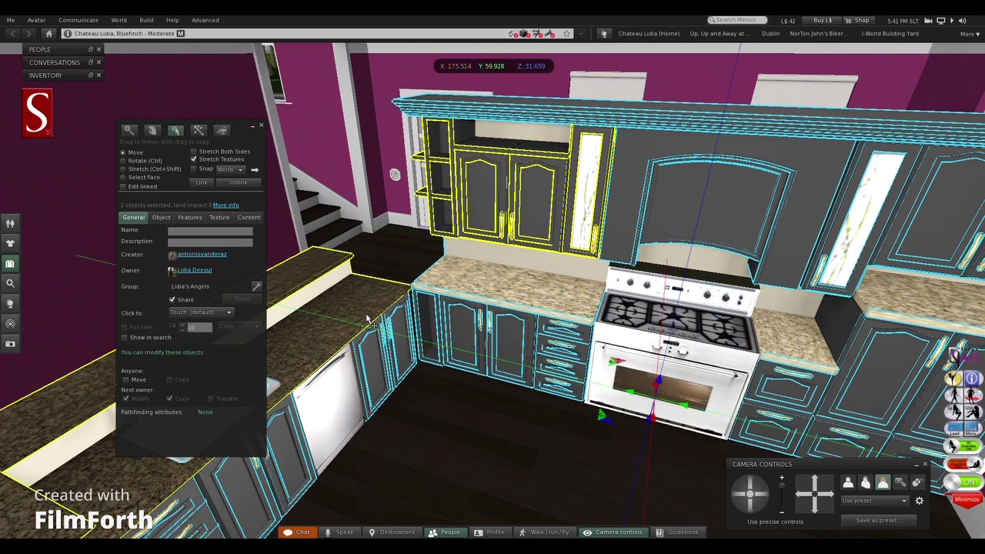
left_click(335, 396, "shift")
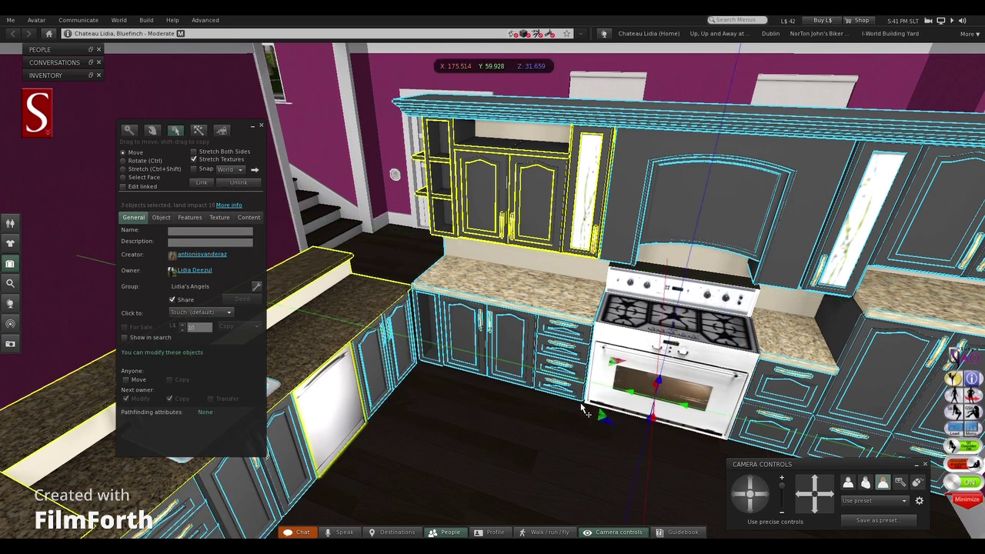
left_click_drag(495, 292, 429, 299, "alt")
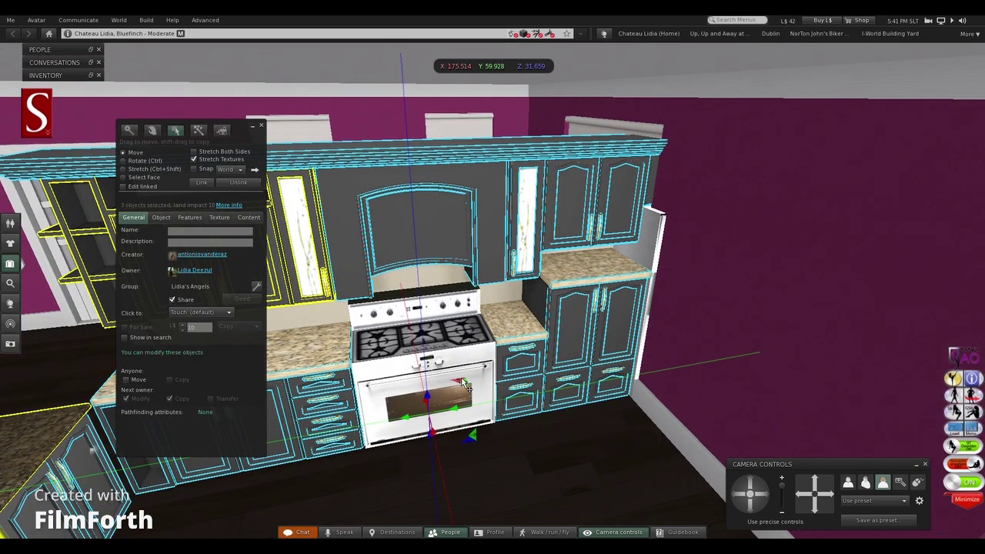
left_click(653, 256, "shift")
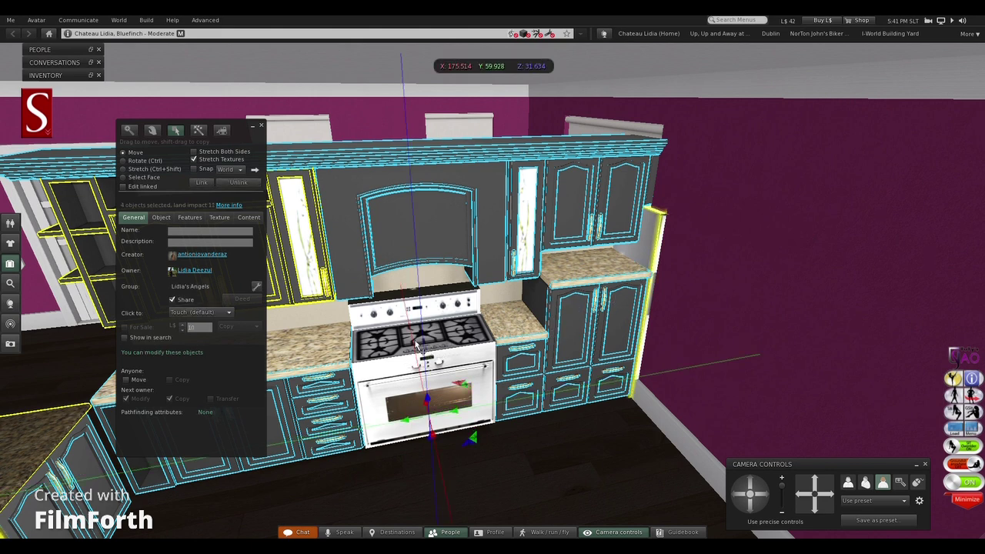
Try to rotate the selected kitchen pieces about the vertical axis without the stove, and undo the rotation
key("alt")
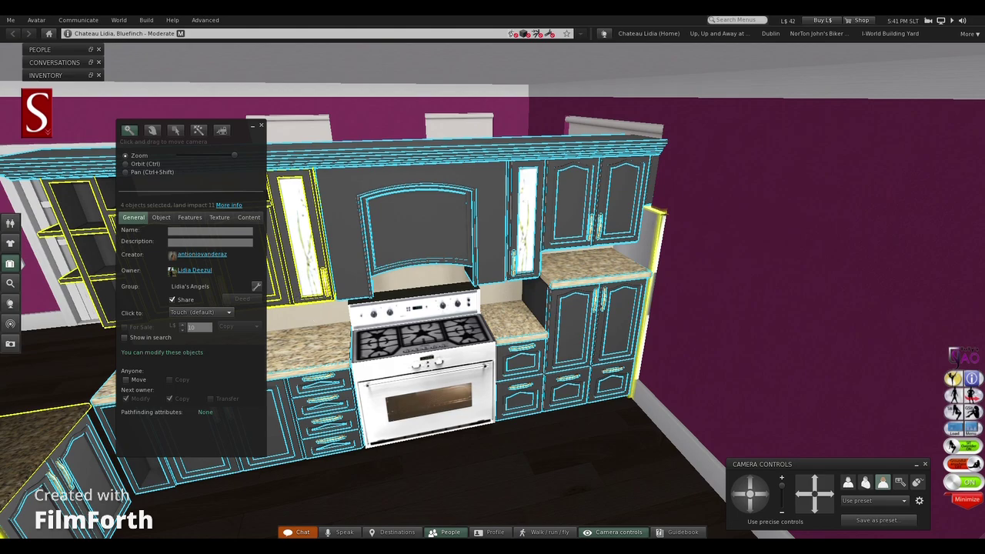
key("Escape")
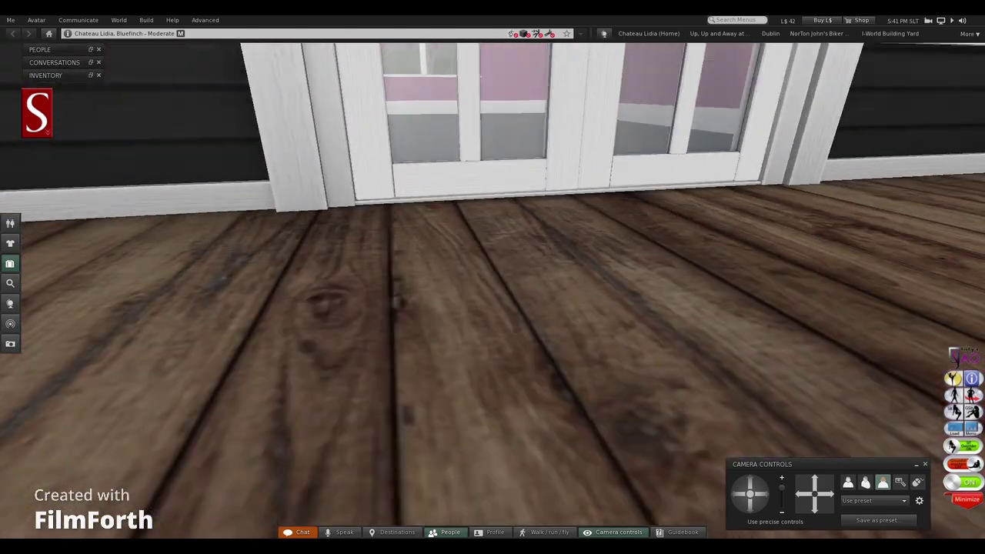
key("ctrl+3")
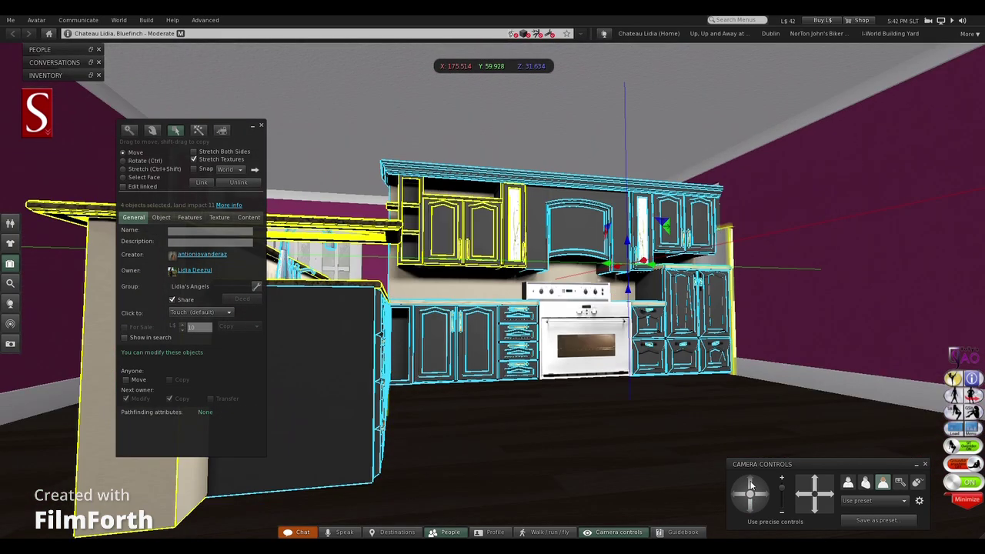
left_click_drag(752, 483, 752, 483)
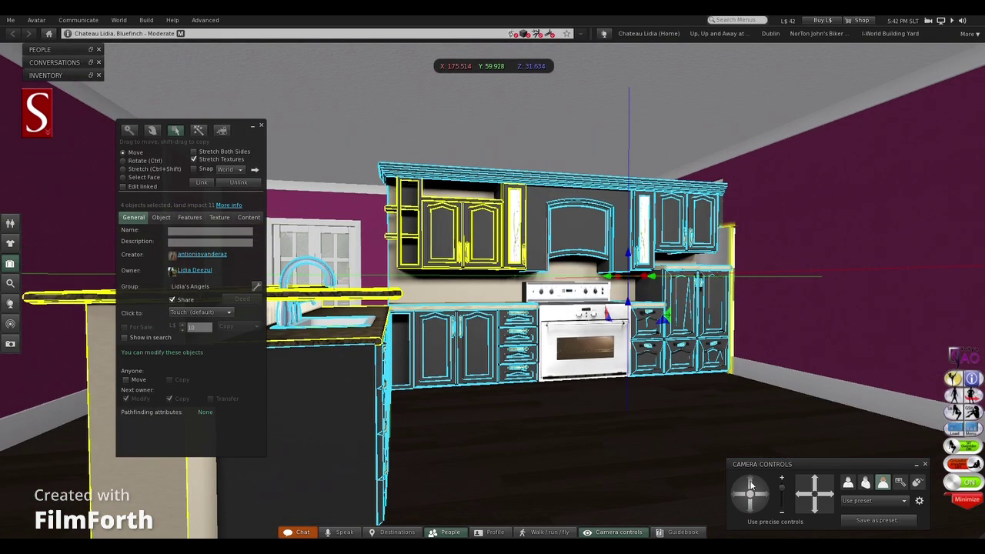
left_click(147, 160)
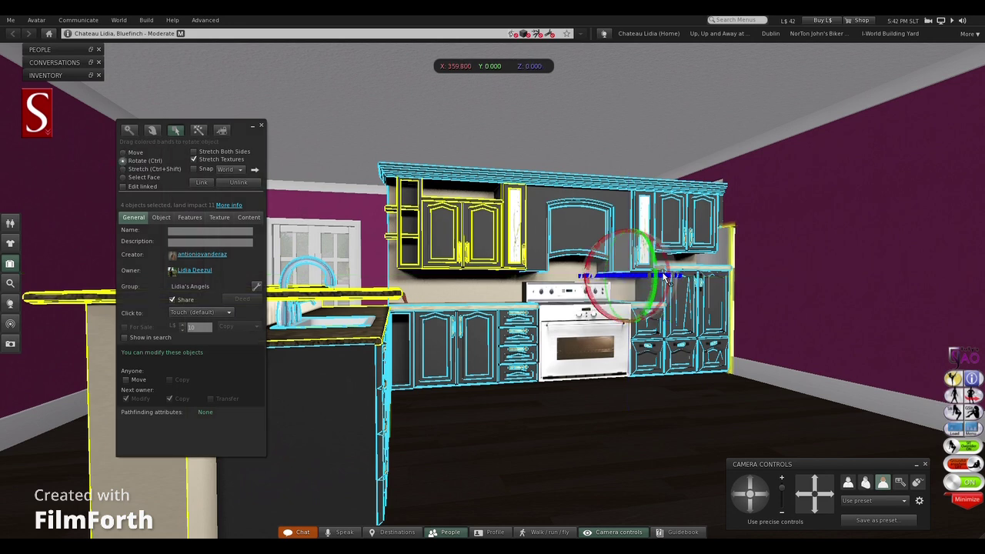
left_click_drag(663, 275, 625, 274)
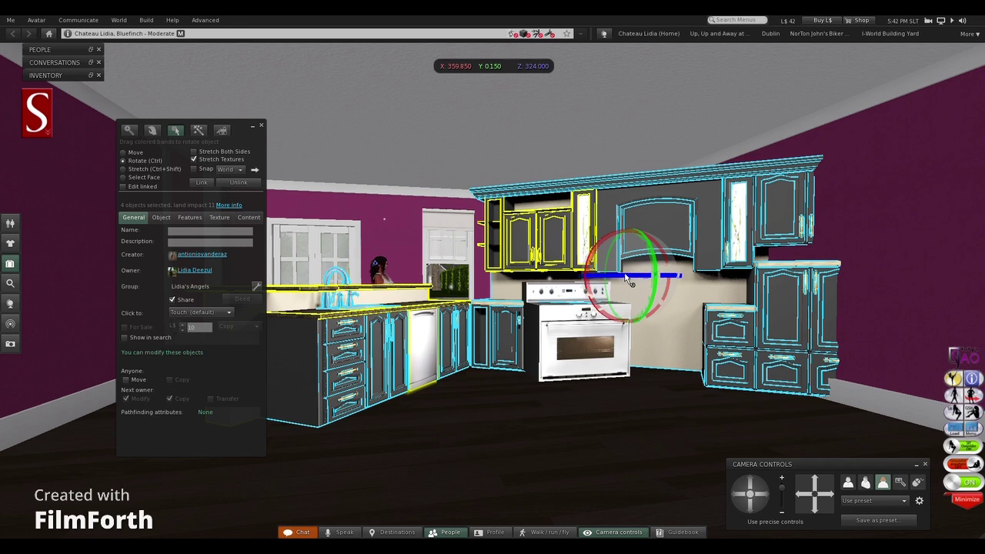
key("ctrl+z")
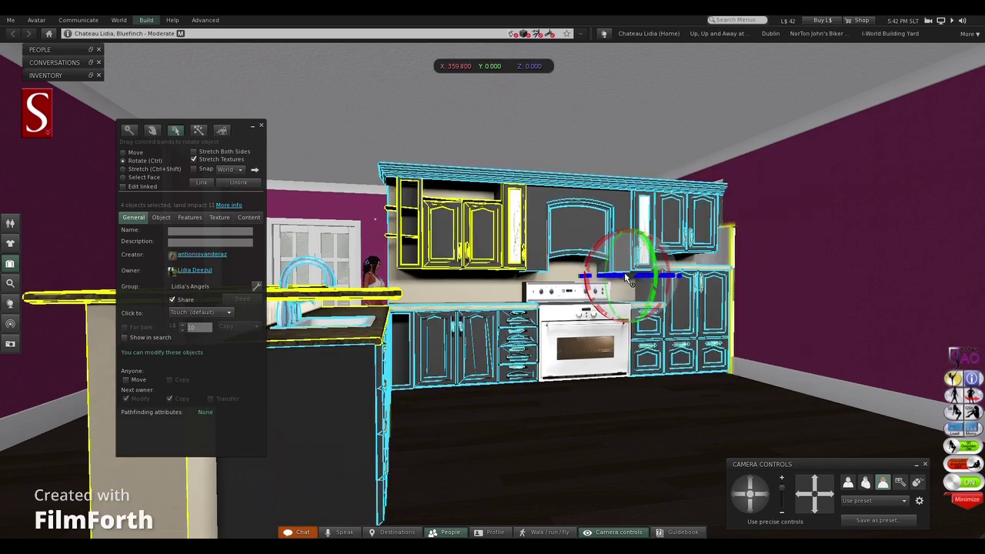
Add the stove to the edit selection and rotate the whole kitchen about the vertical axis to about 272 degrees
left_click(586, 354, "shift")
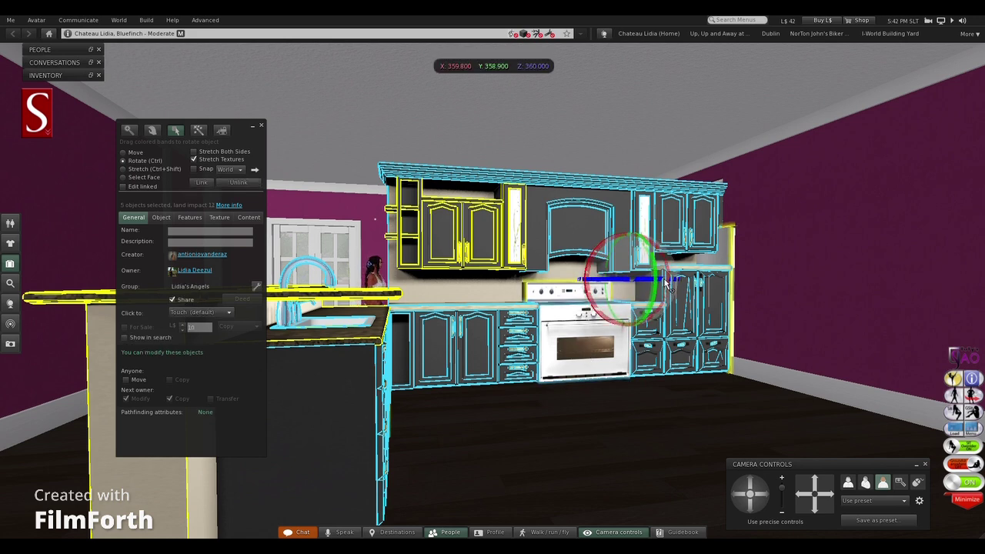
left_click_drag(666, 285, 564, 290)
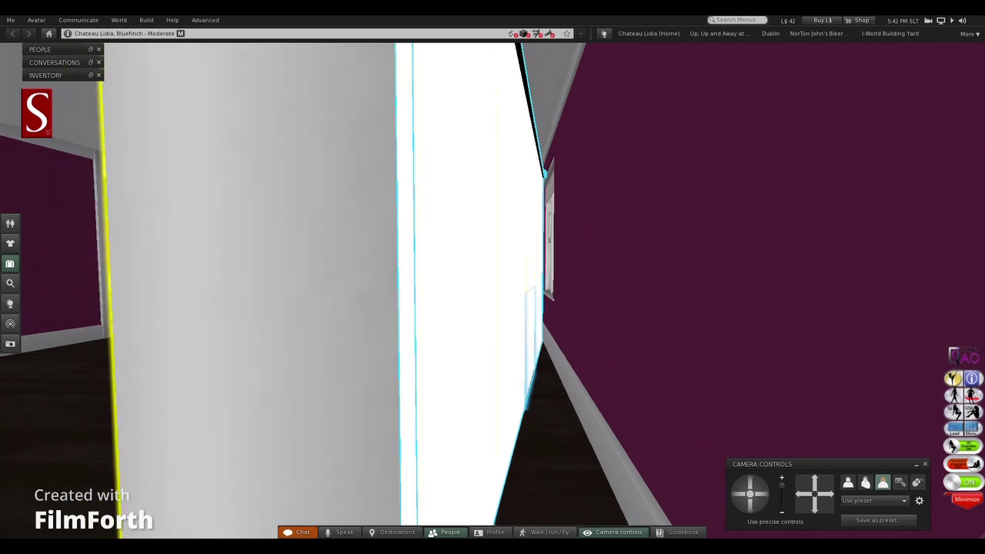
key("ctrl+3")
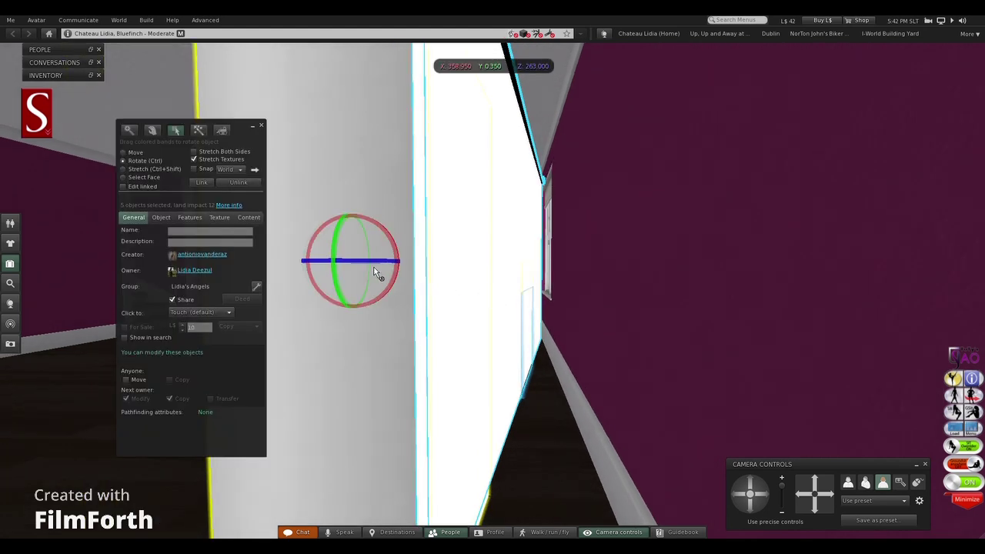
mouse_move(358, 266)
left_mouse_down()
mouse_move(370, 270)
mouse_move(367, 262)
left_mouse_up()
left_click_drag(584, 317, 697, 346)
left_click_drag(87, 316, 89, 347)
left_click_drag(493, 219, 493, 250)
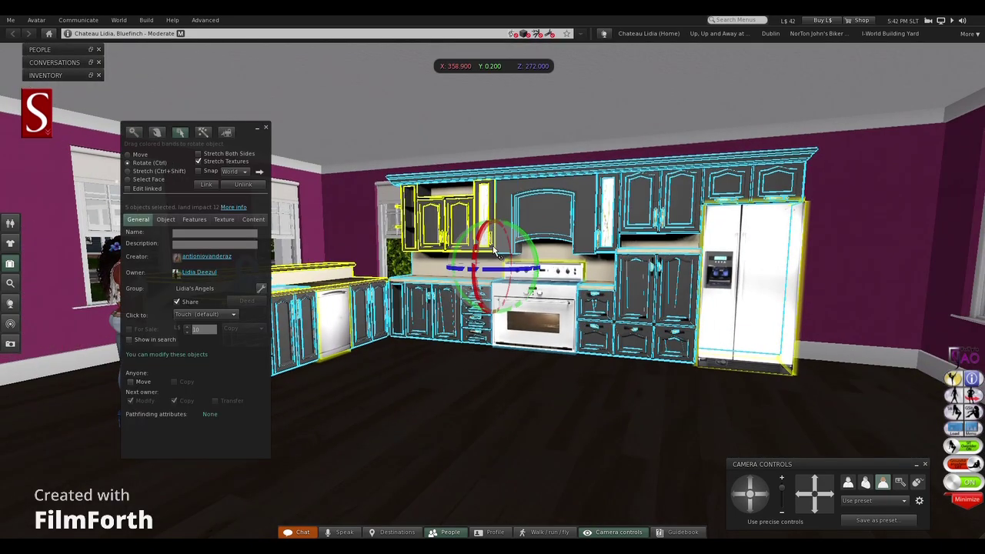
Move the whole kitchen toward the corner by the windows, to about X 173.606 and Y 59.400
left_click(138, 155)
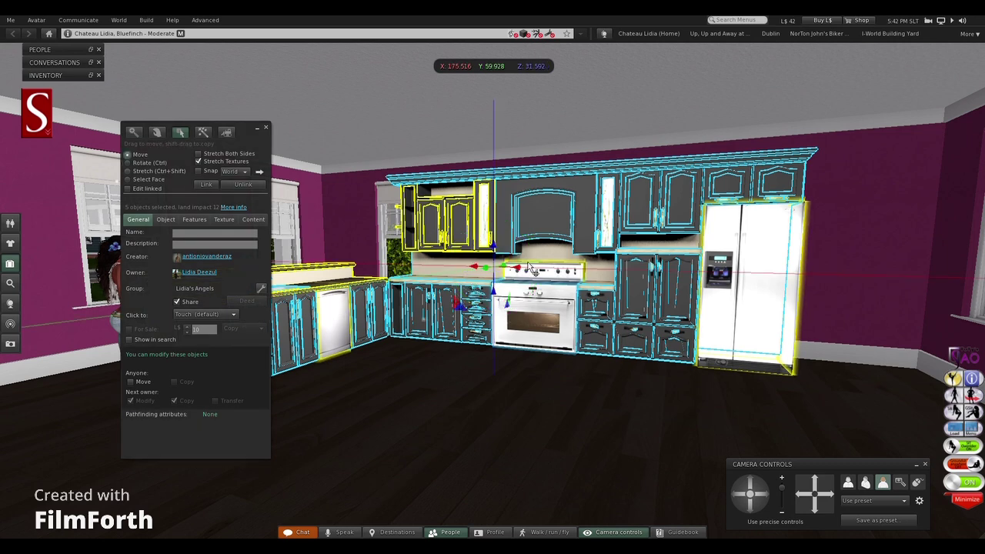
left_click_drag(521, 271, 666, 295)
left_click(721, 292, "alt")
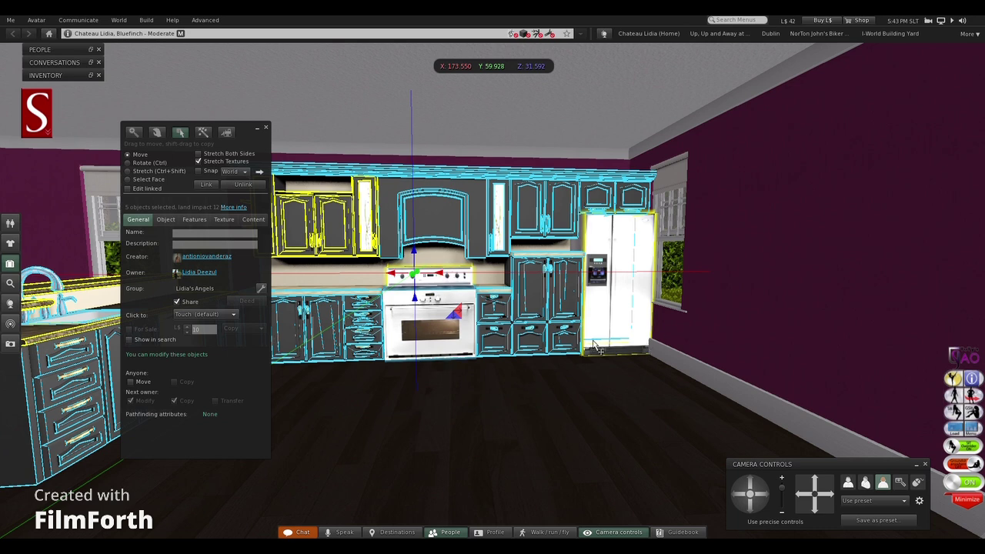
left_click_drag(440, 277, 493, 294)
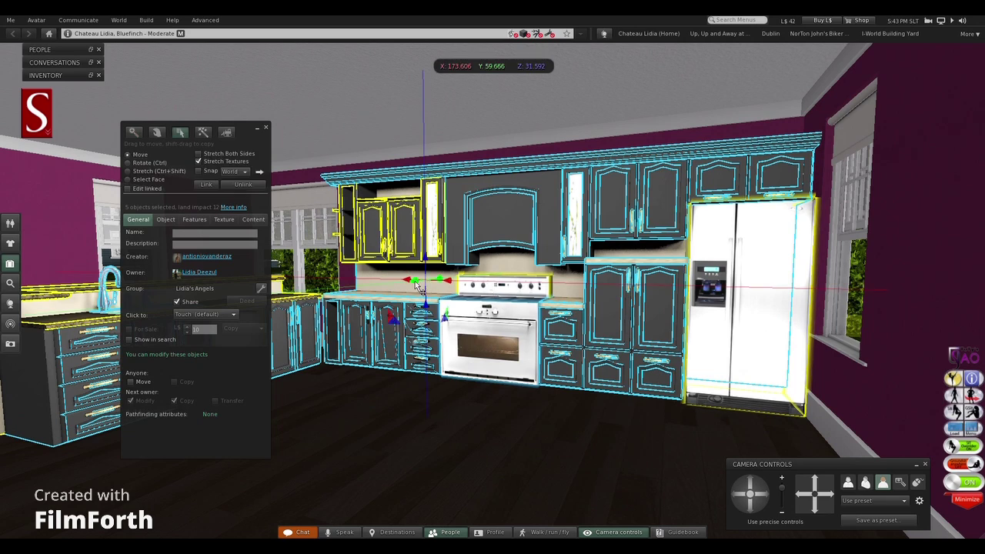
left_click_drag(414, 281, 427, 279)
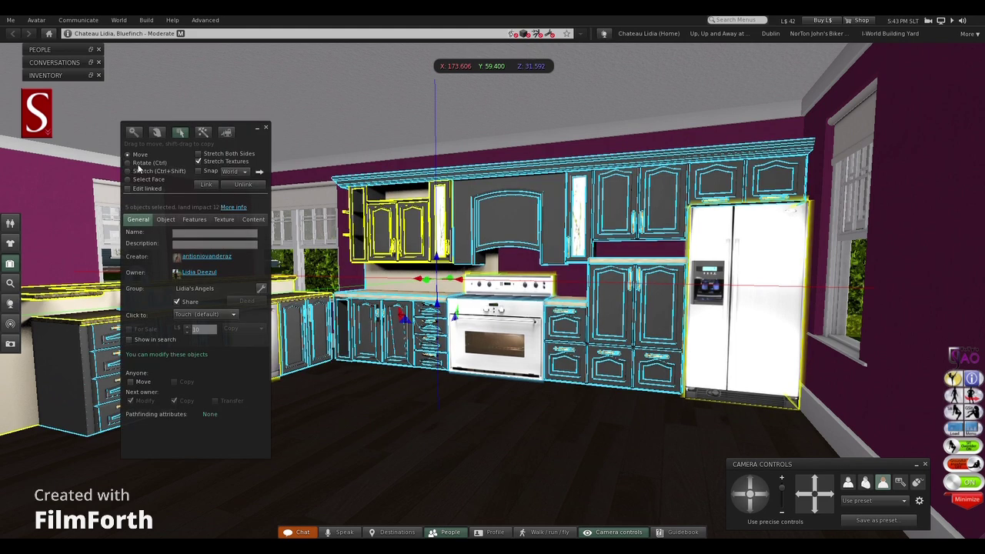
Fine-tune the kitchen's rotation about the vertical axis to 270 degrees so it lines up with the wall
left_click(141, 165)
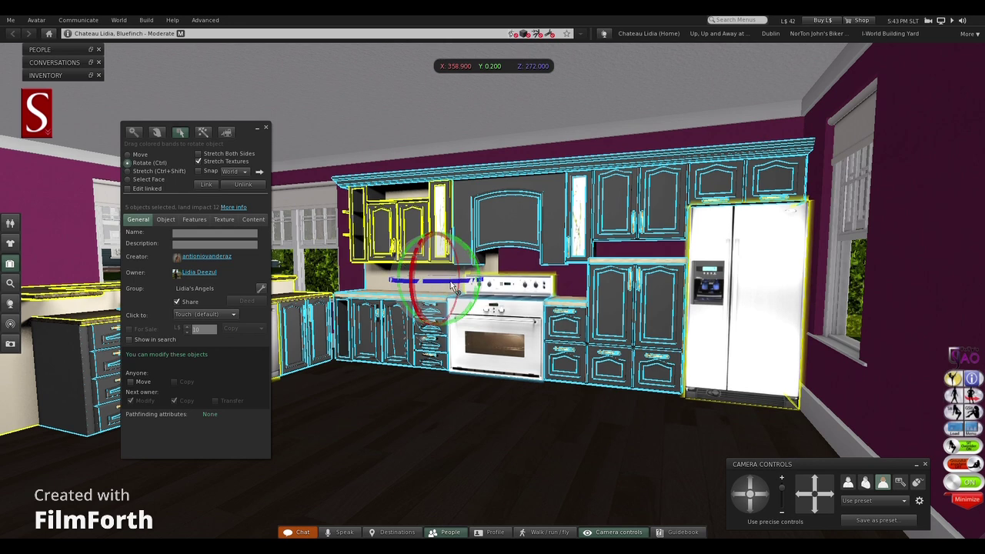
left_click_drag(452, 285, 445, 284)
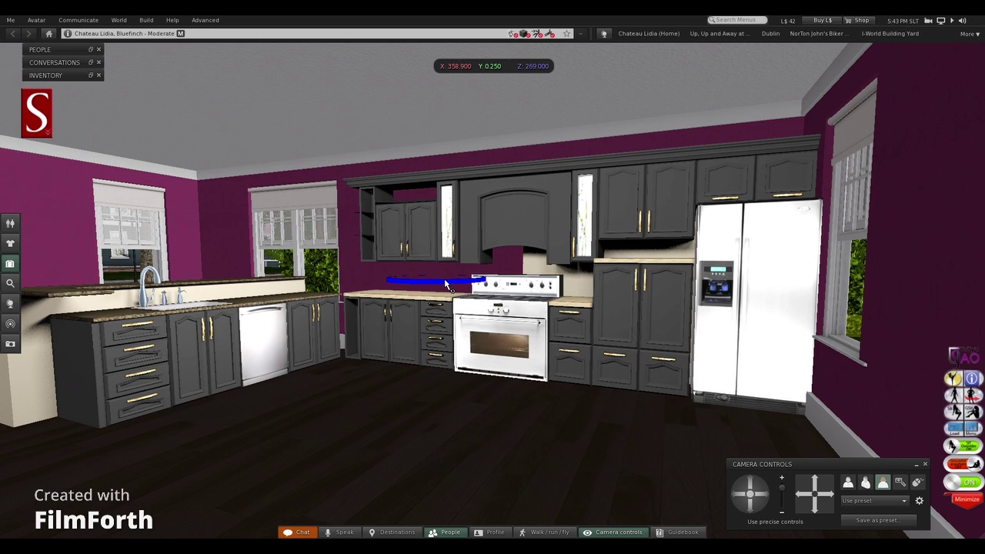
left_click_drag(447, 284, 446, 284)
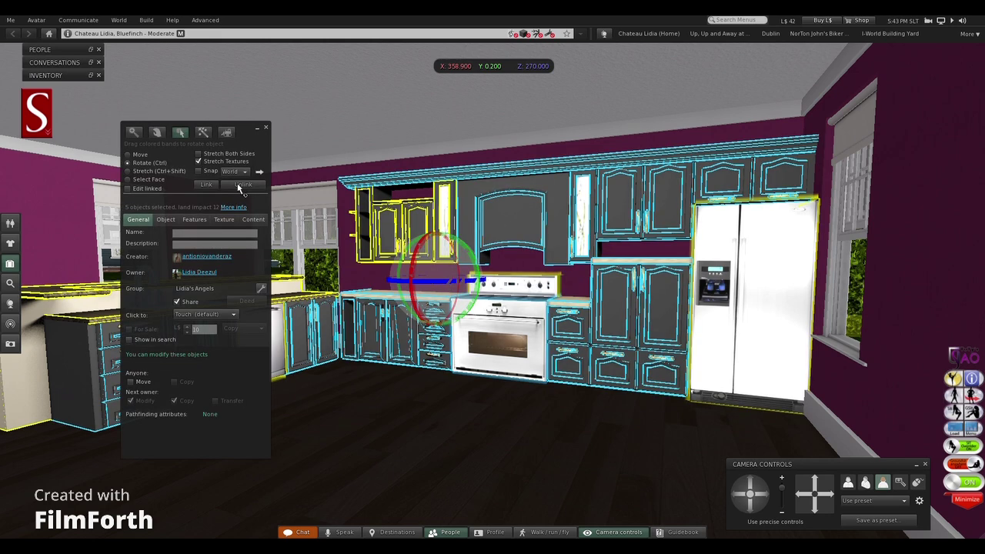
Shift the kitchen slightly out from the wall to about Y 59.456, check its fit, and finish editing it
left_click(135, 156)
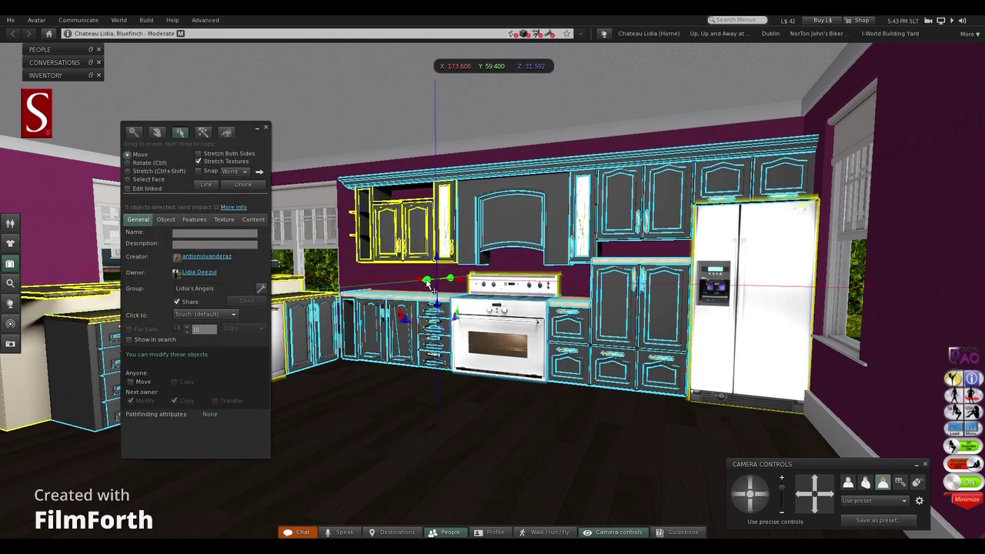
left_click_drag(428, 283, 423, 280)
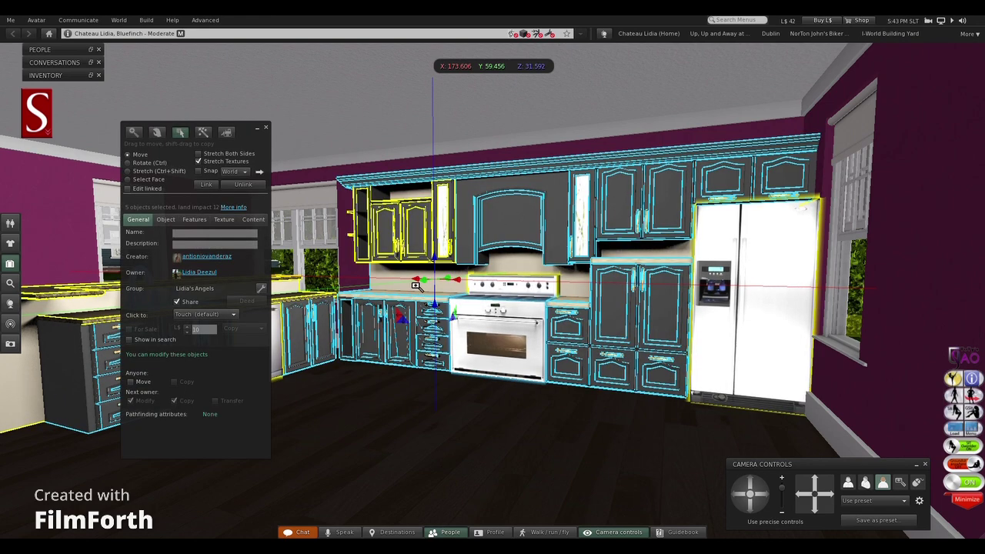
key("alt")
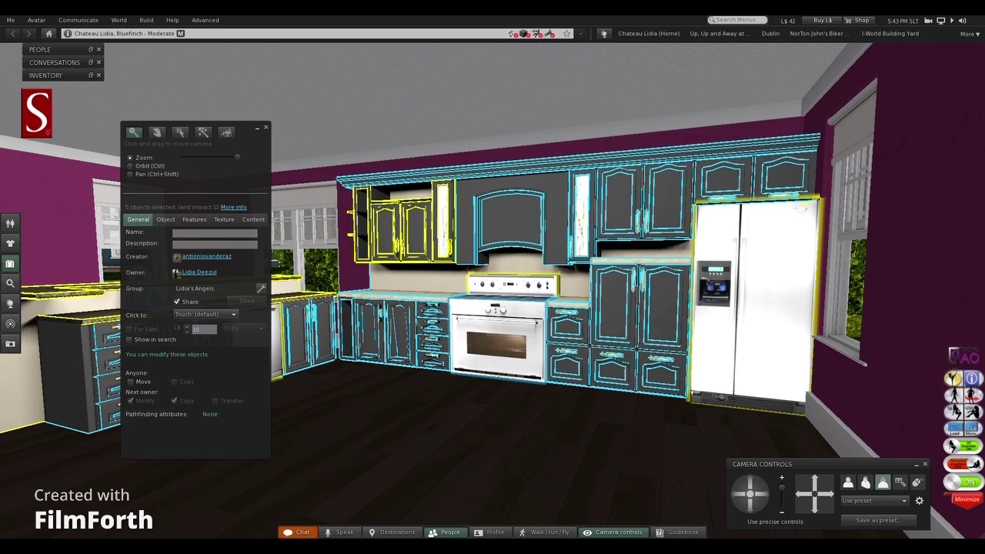
key("Escape")
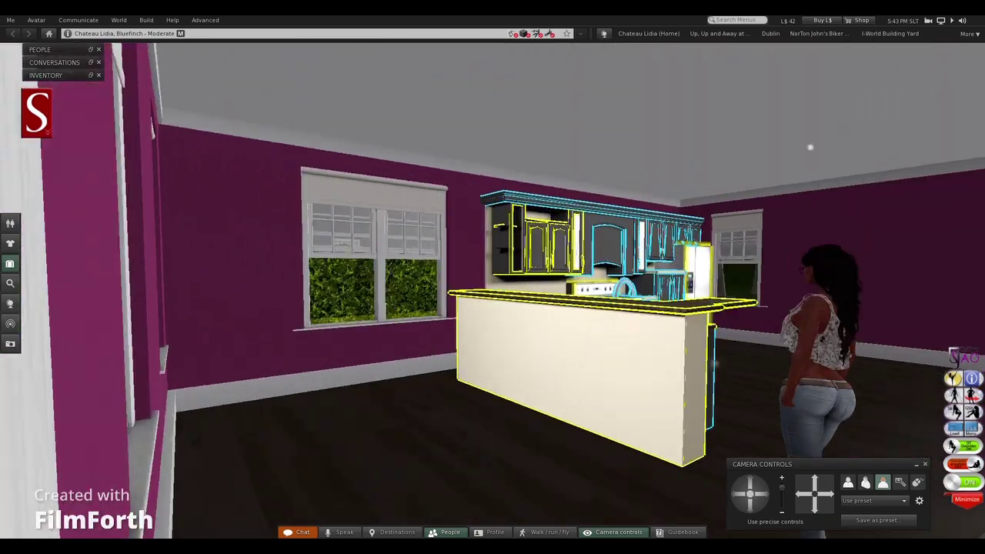
mouse_move(493, 277)
left_mouse_down()
mouse_move(562, 231)
mouse_move(654, 216)
mouse_move(500, 277)
mouse_move(492, 291)
left_mouse_up()
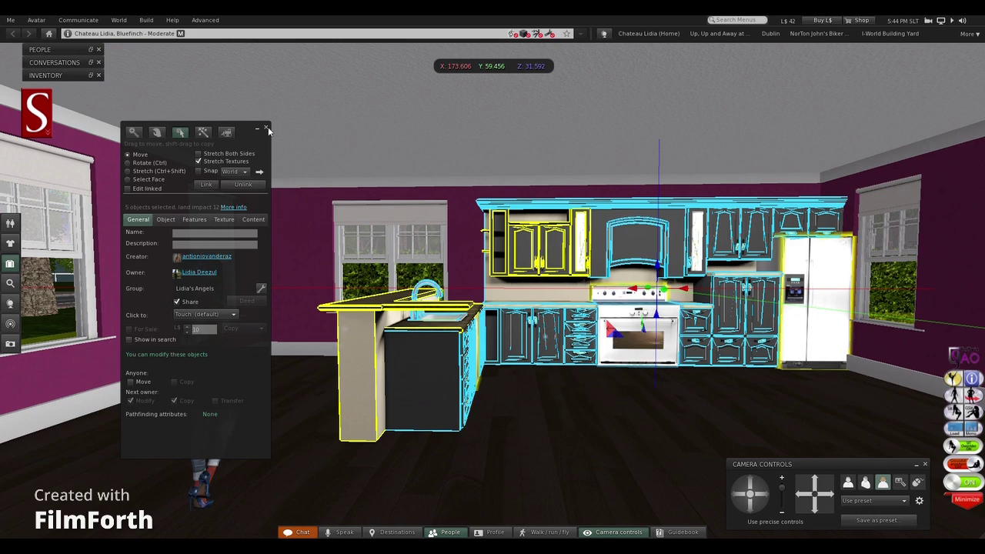
left_click(269, 131)
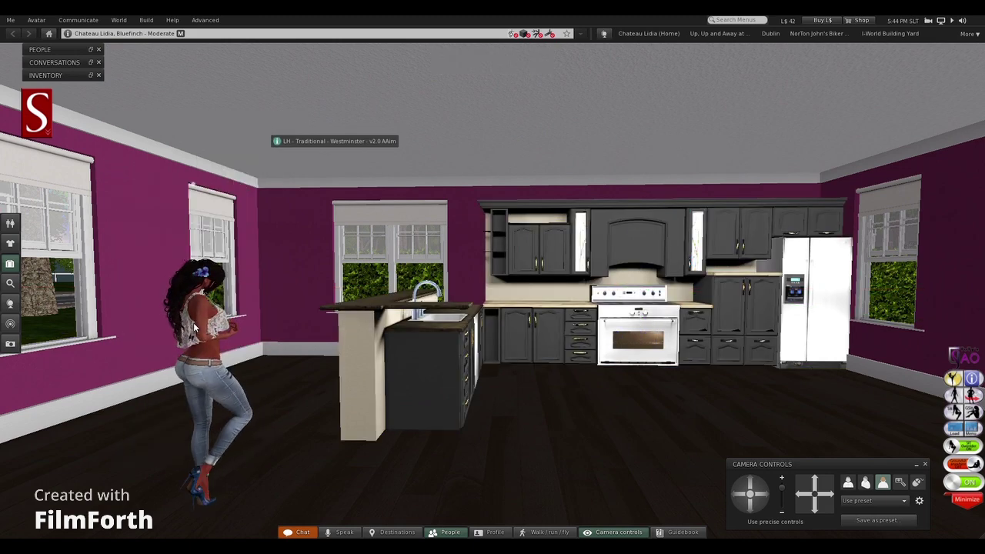
Examine the positioned kitchen from behind the counter with the avatar and from the side of the room
left_click_drag(194, 328, 479, 259)
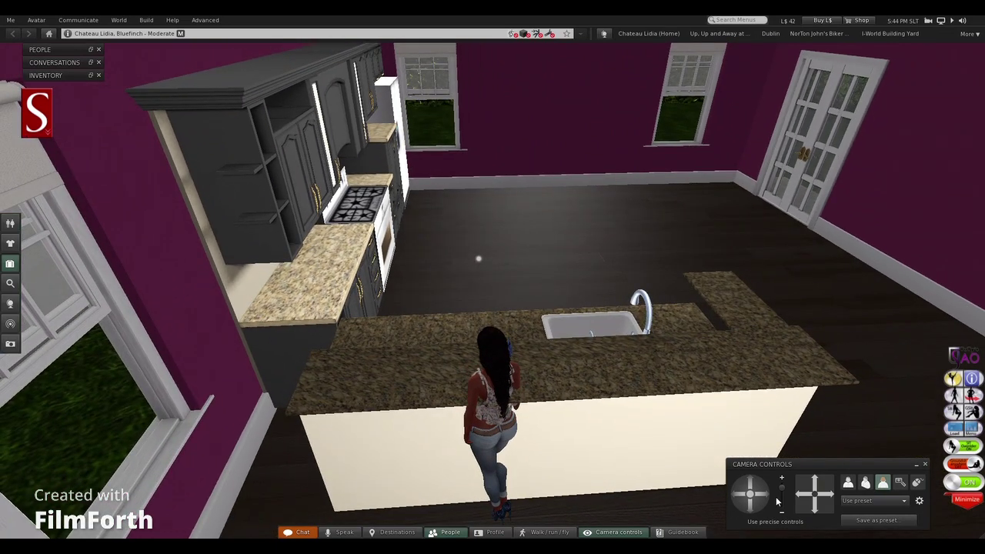
left_click(750, 510)
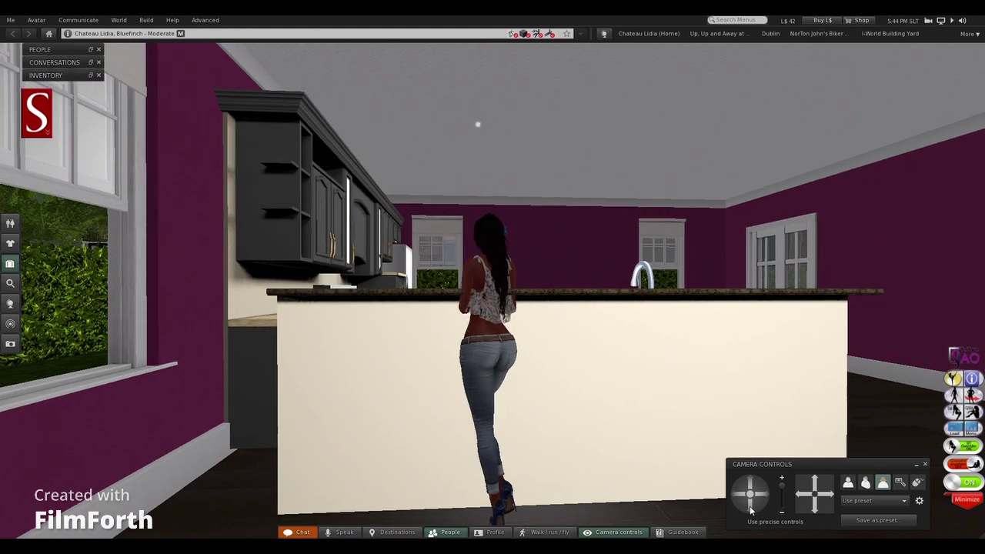
left_click(751, 484)
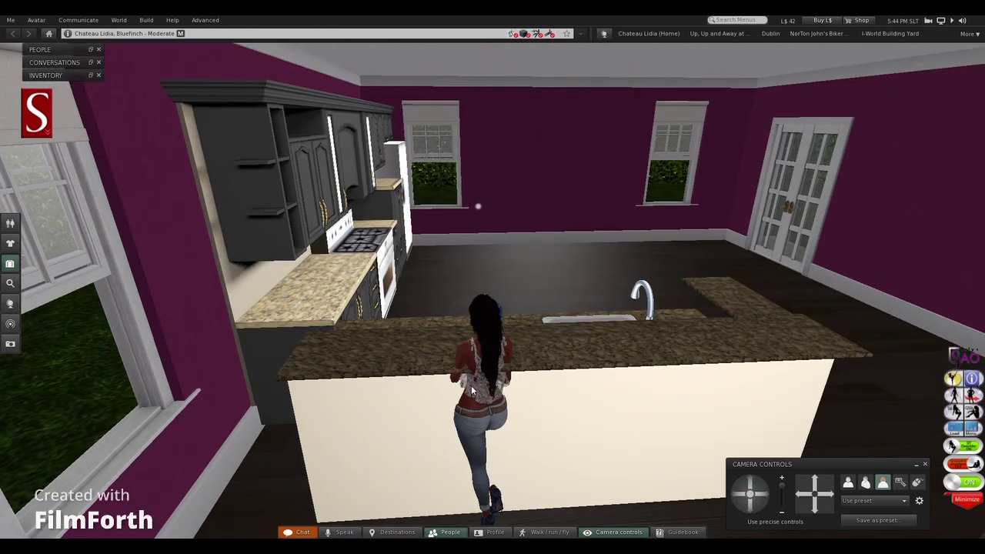
key("Down")
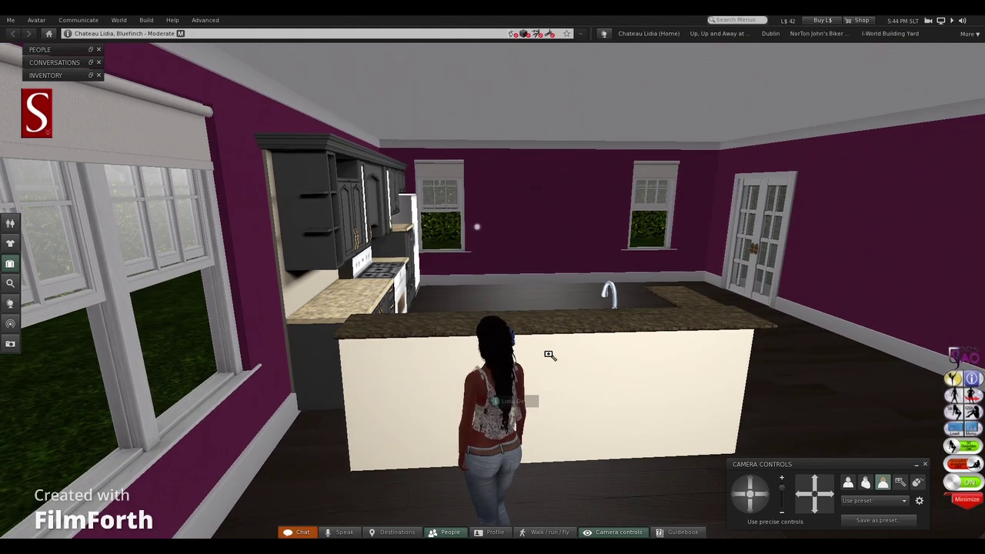
left_click_drag(462, 214, 281, 166)
left_click_drag(497, 294, 407, 294)
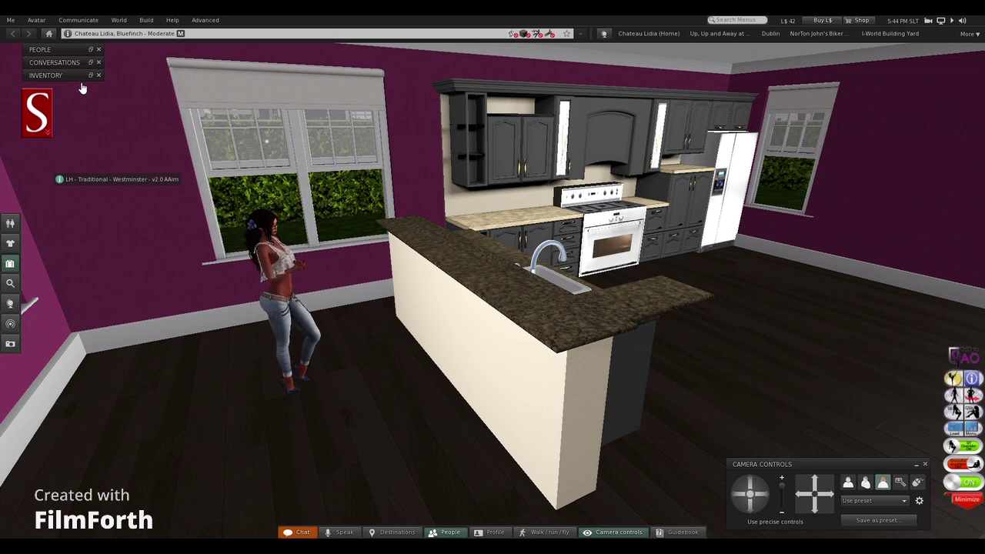
Build a new box on the floor beside the cream-sided kitchen counter and open it for editing
right_click(379, 233)
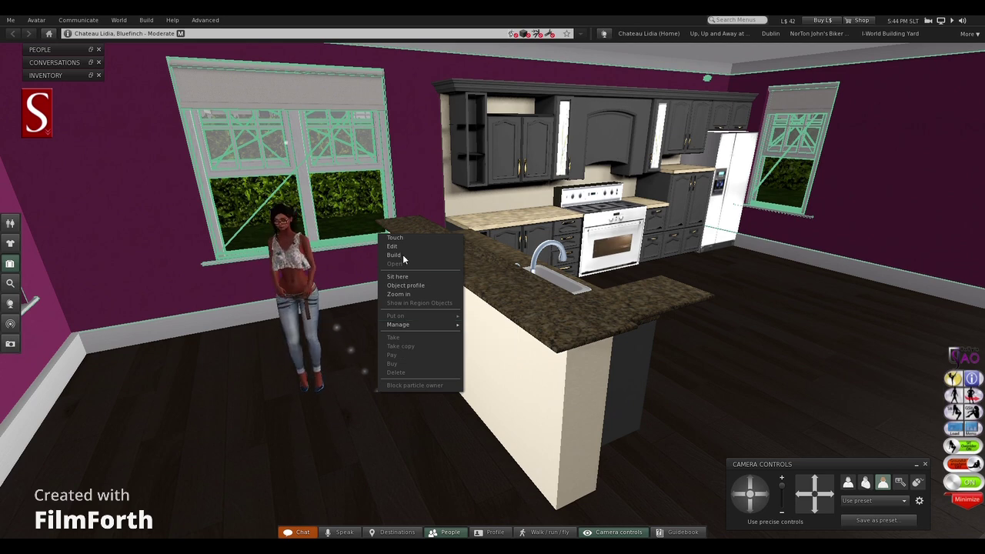
left_click(402, 254)
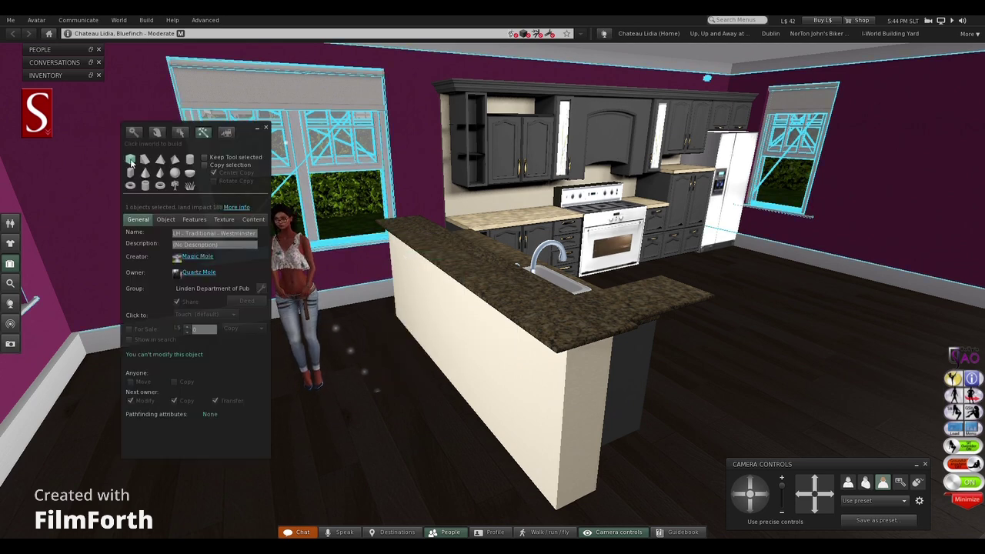
left_click(382, 404)
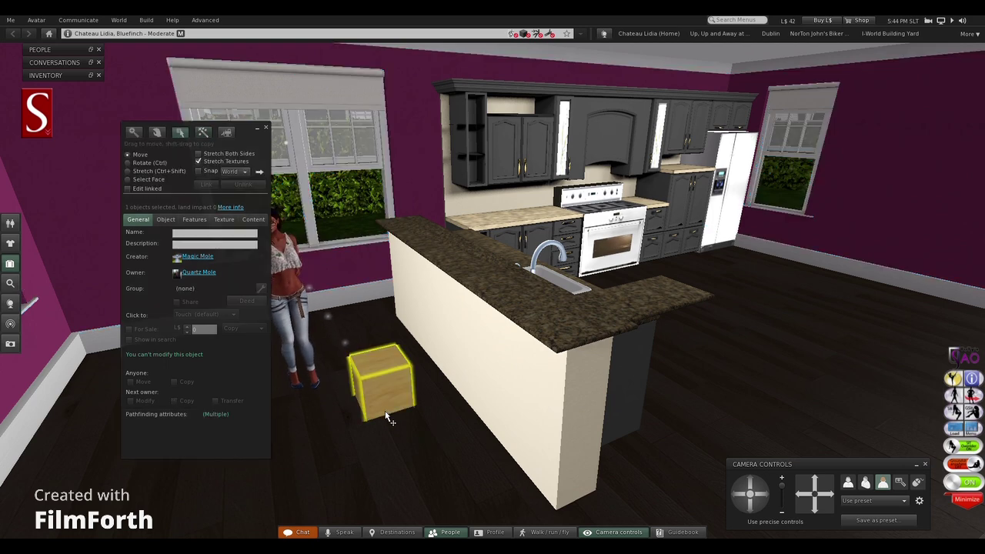
left_click(266, 128)
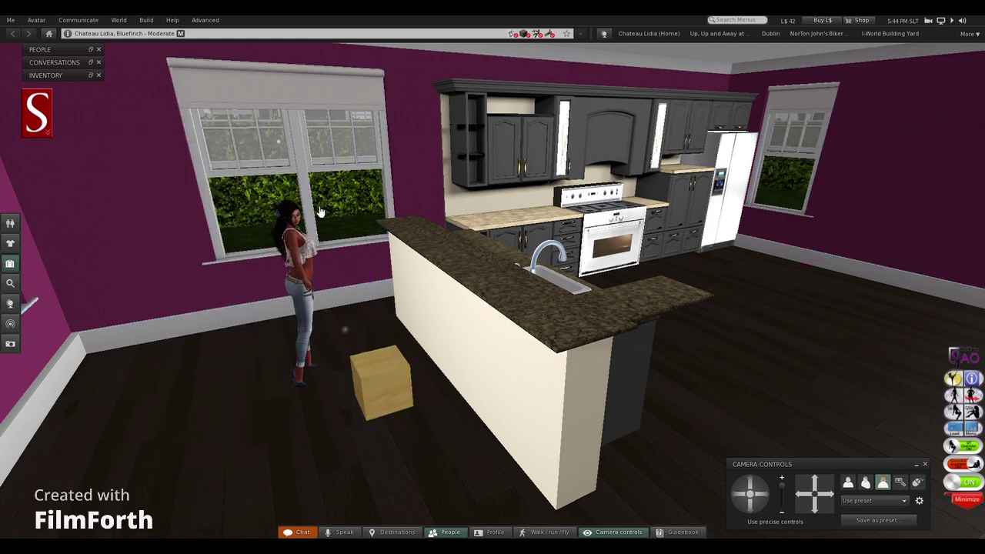
right_click(389, 388)
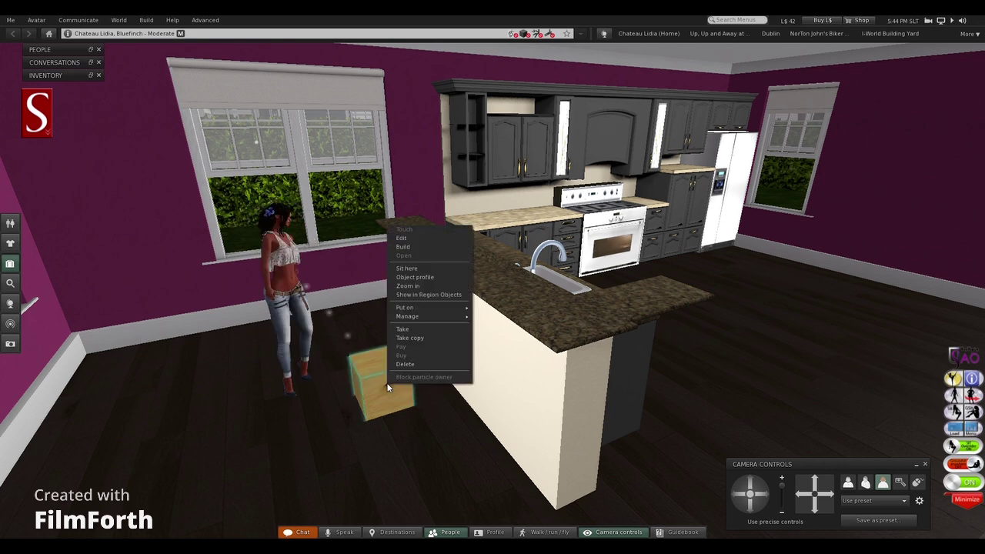
left_click(414, 243)
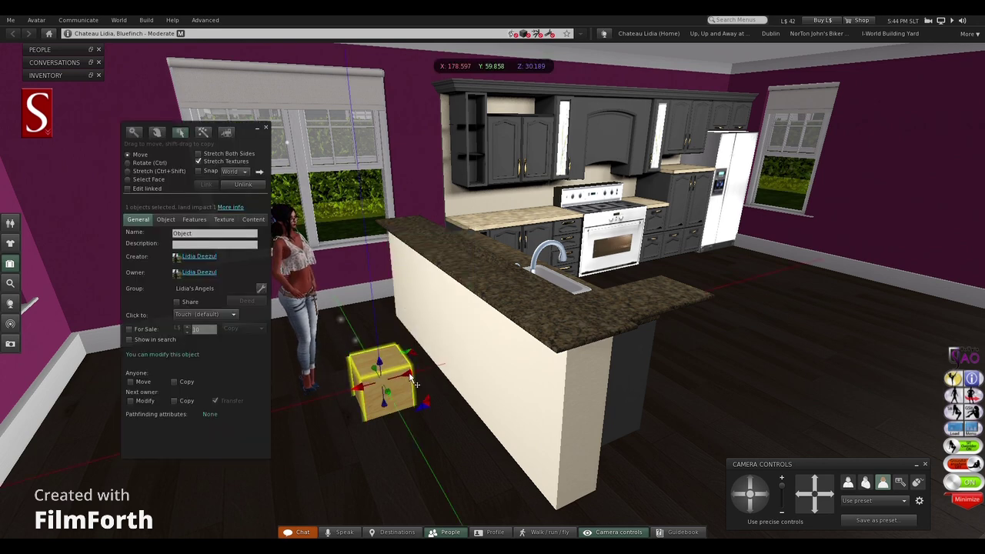
Slide the box along the X axis into the counter's cream side, to about X 177.745
left_click_drag(410, 378, 481, 364)
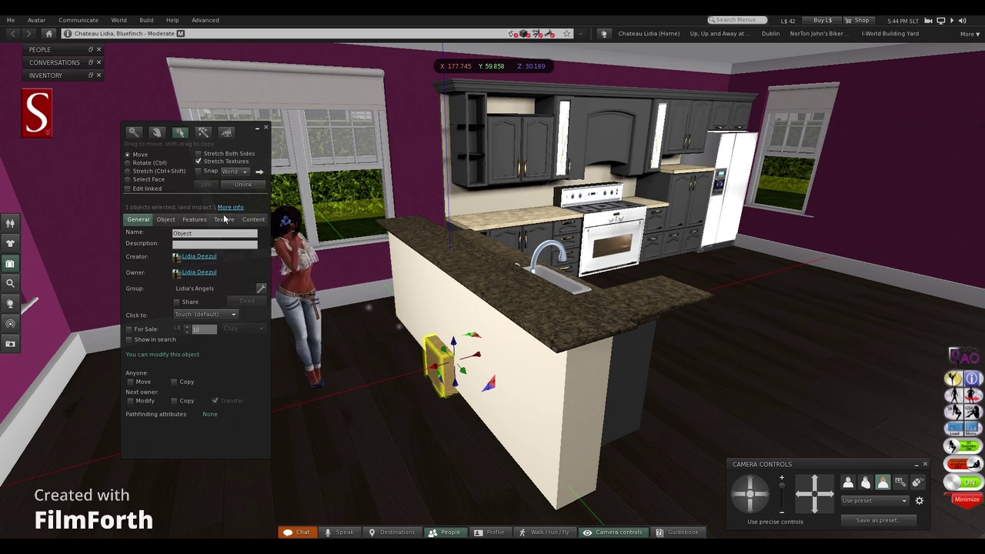
Open the kitchen counter's object properties and turn off its Physical setting
left_click(517, 324)
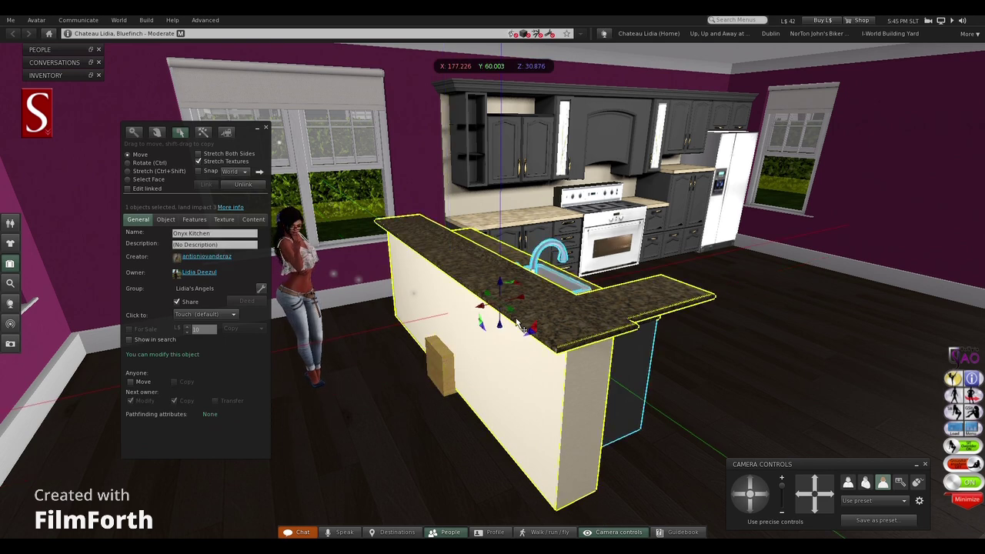
left_click(164, 220)
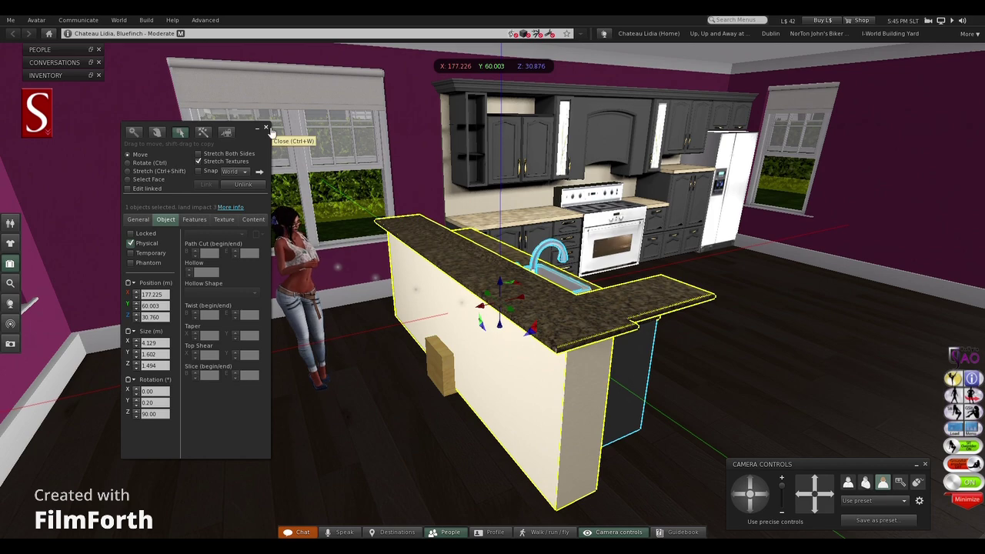
left_click(266, 128)
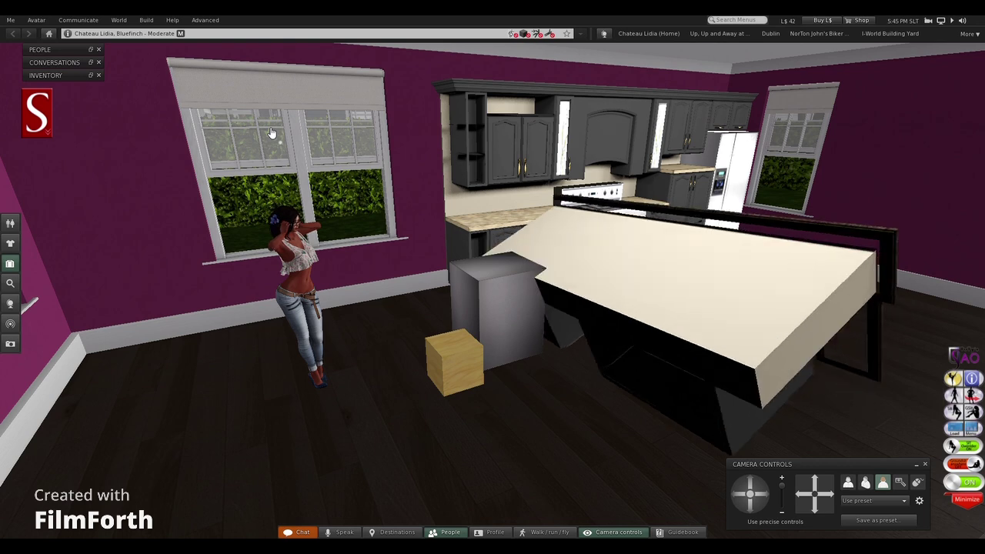
right_click(659, 286)
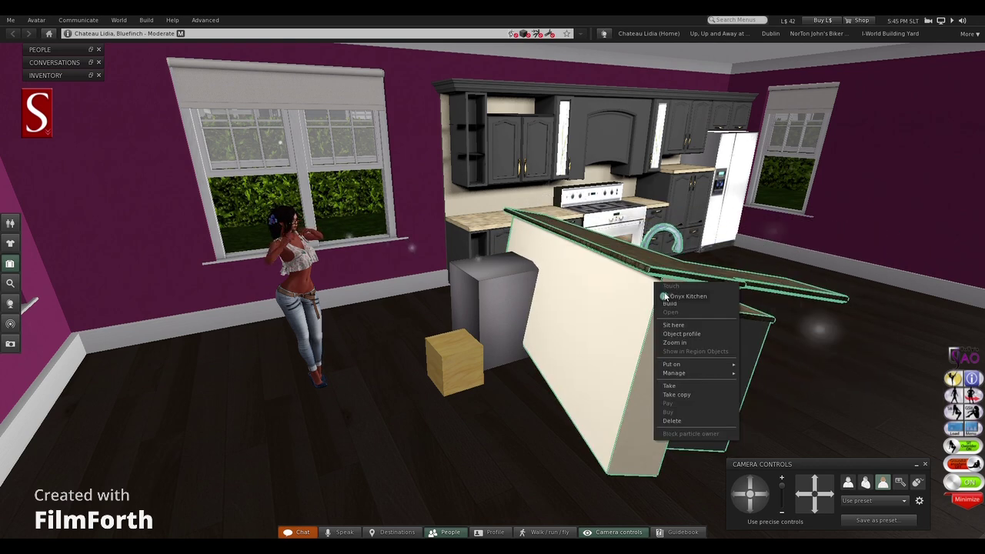
left_click(720, 303)
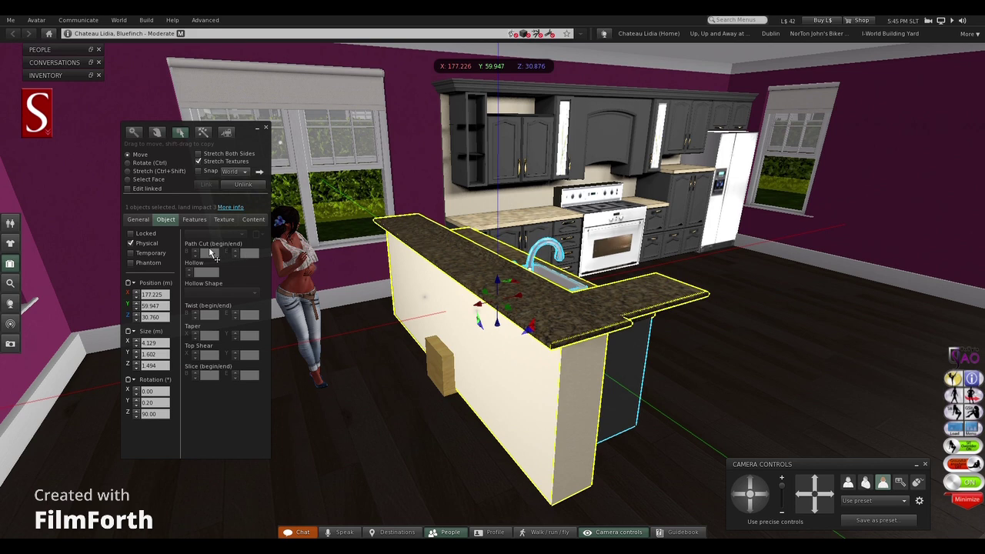
left_click(132, 243)
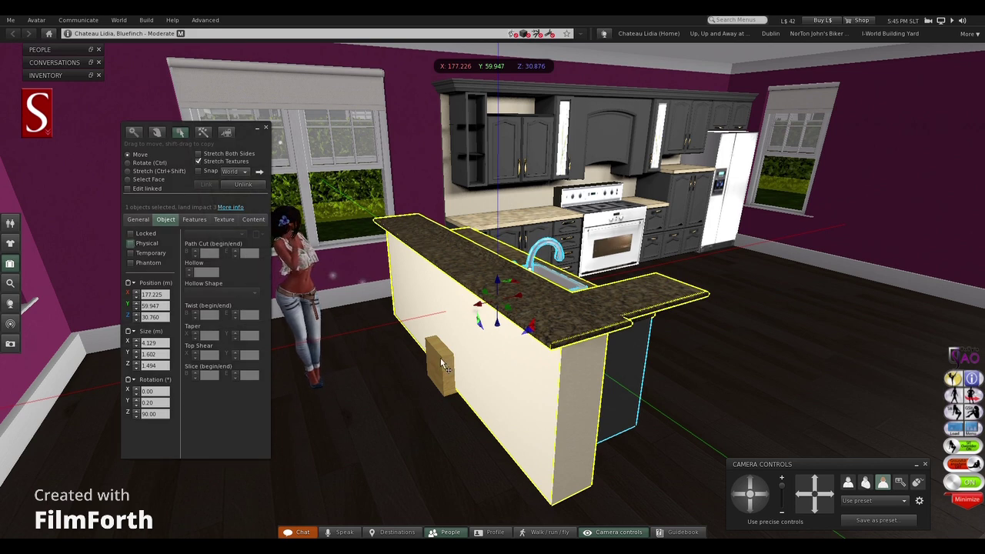
Stretch the box along the counter's cream side to a Y size of about 2.245 m
left_click(444, 364)
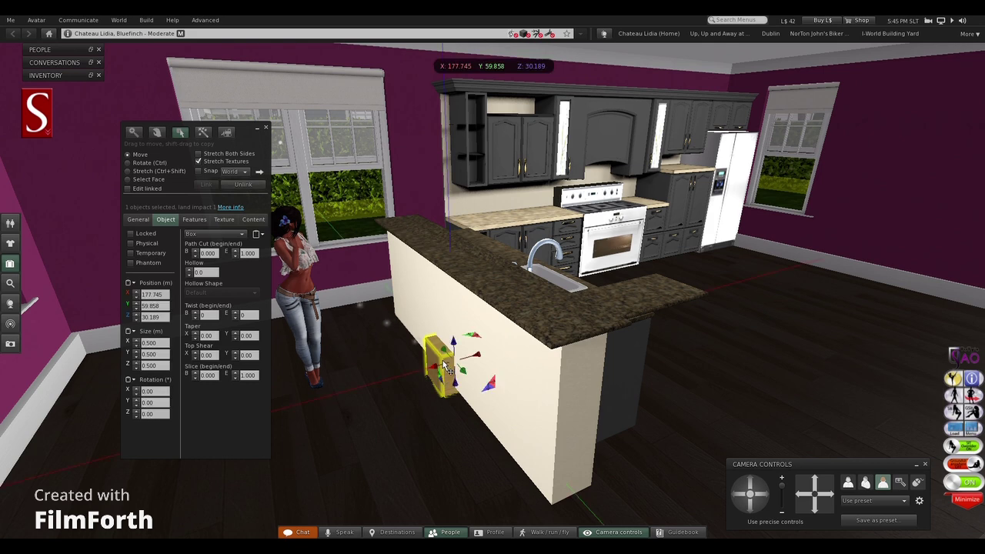
left_click(138, 171)
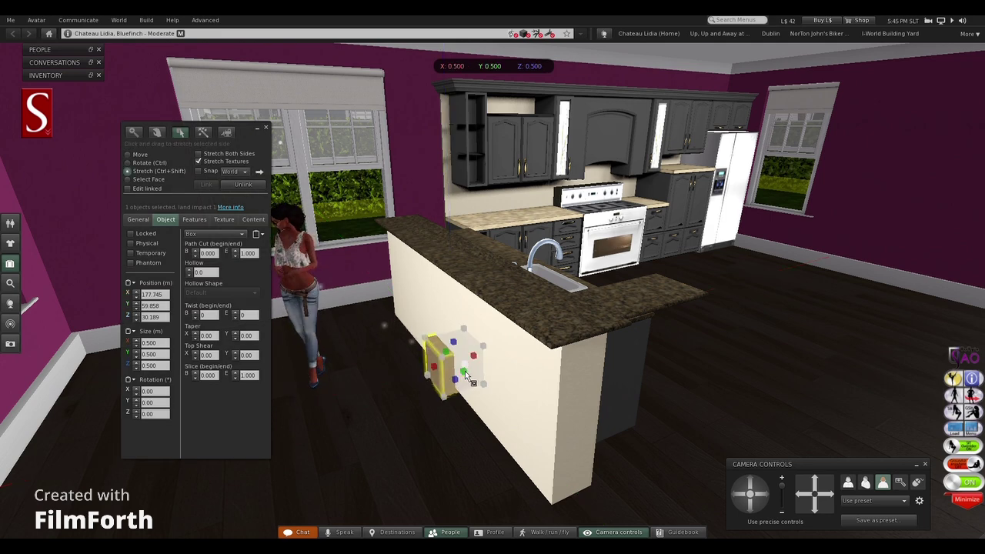
left_click_drag(467, 375, 563, 448)
left_click_drag(751, 505, 752, 505)
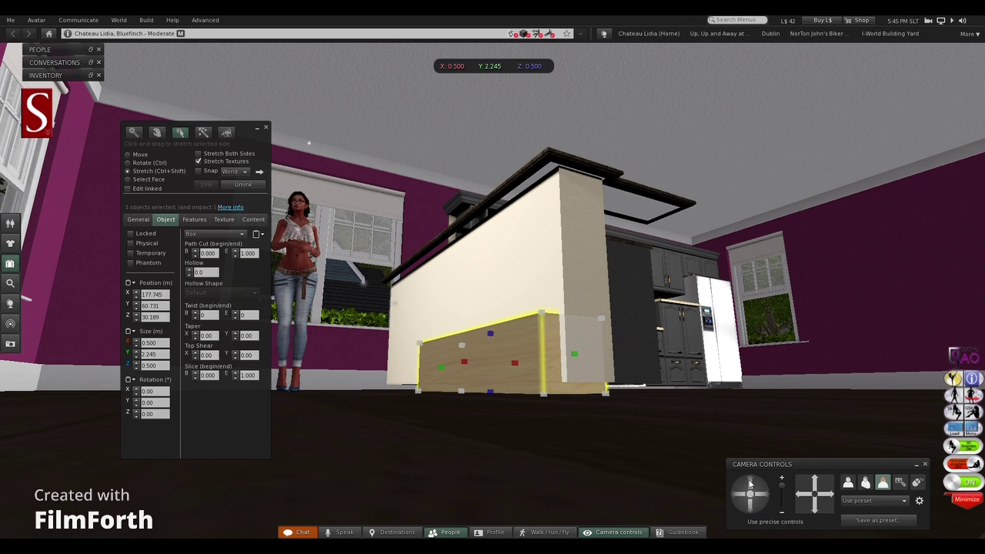
left_click(751, 484)
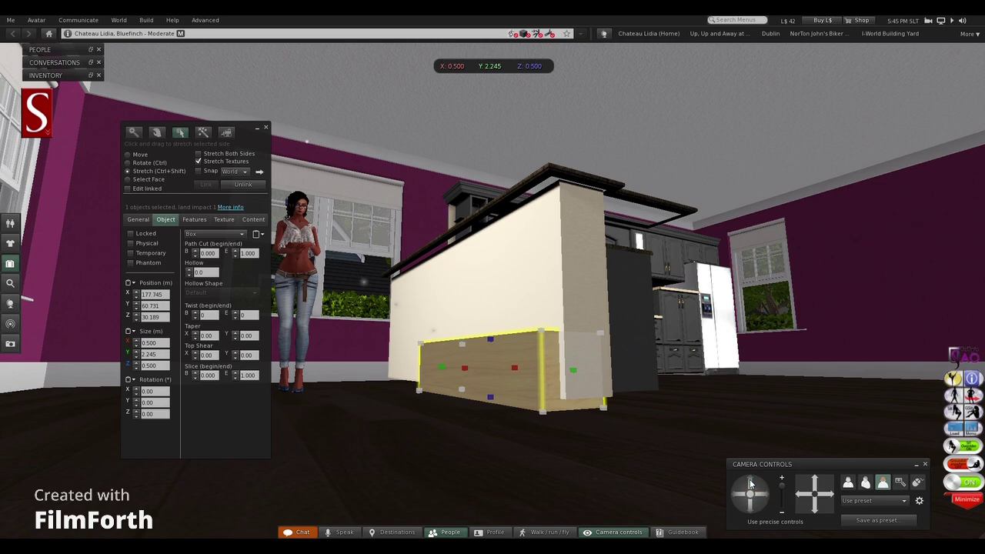
Select the five kitchen pieces together, including cabinets, stove, counter and refrigerator, and lower them to about Z 31.574
left_click_drag(762, 497, 762, 497)
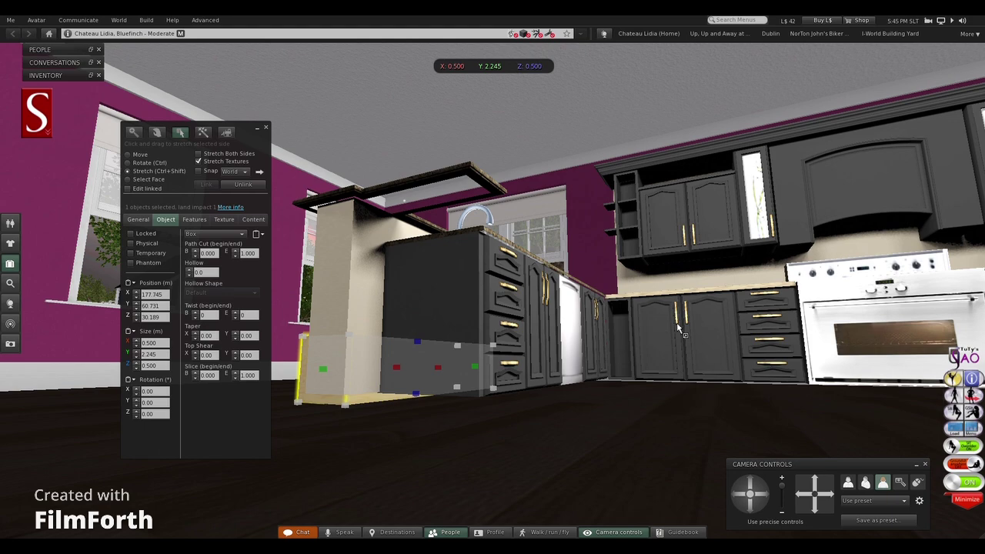
left_click(697, 330)
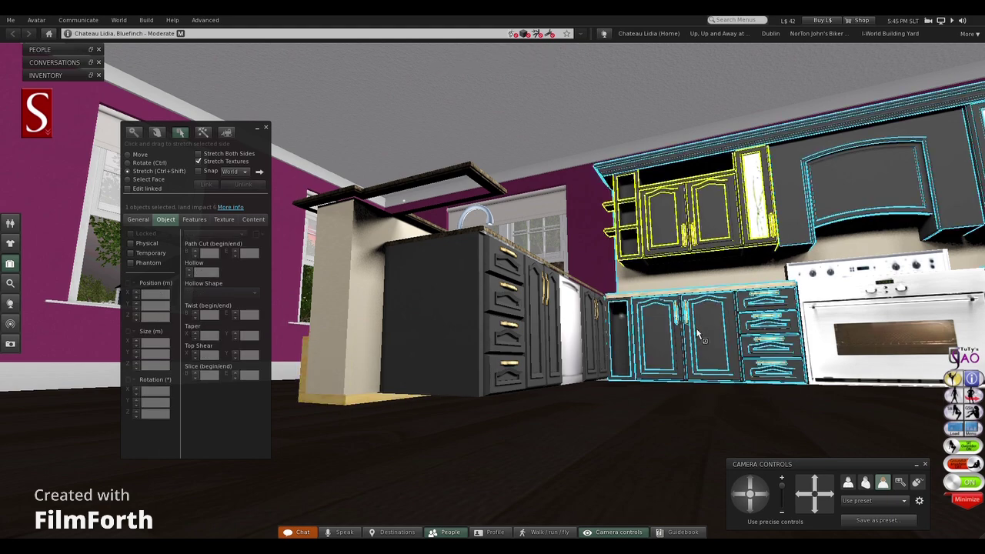
left_click(882, 333, "shift")
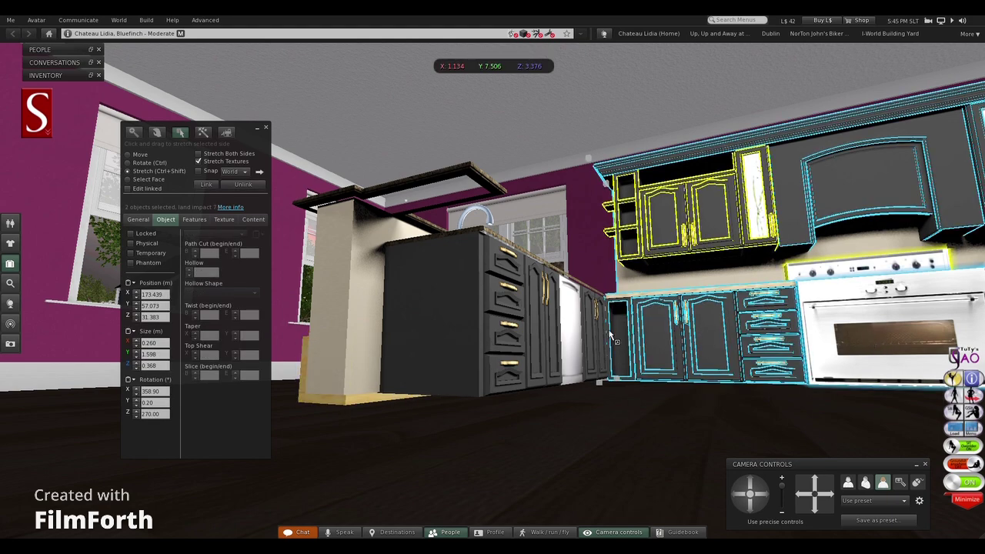
left_click(550, 333, "shift")
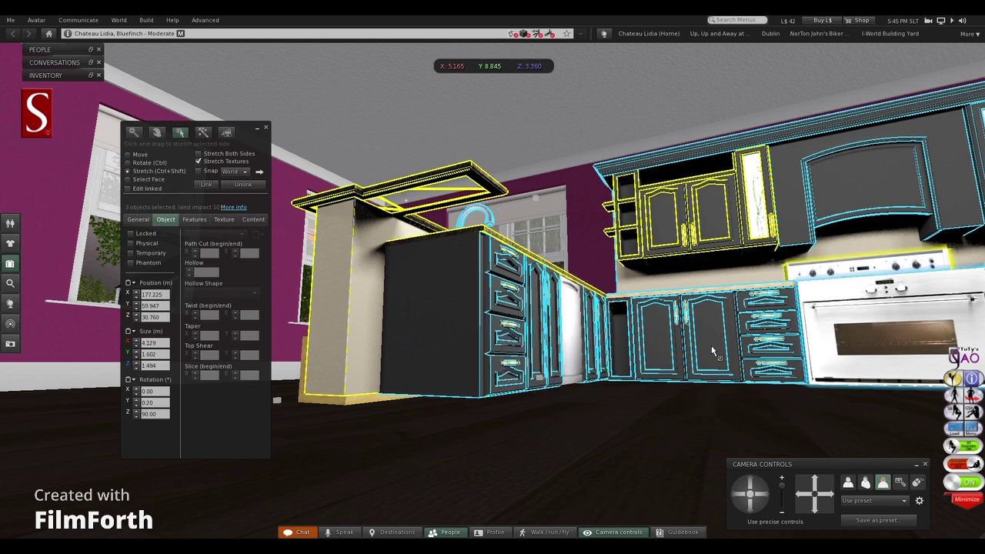
left_click(842, 352, "shift")
left_click(886, 350, "alt")
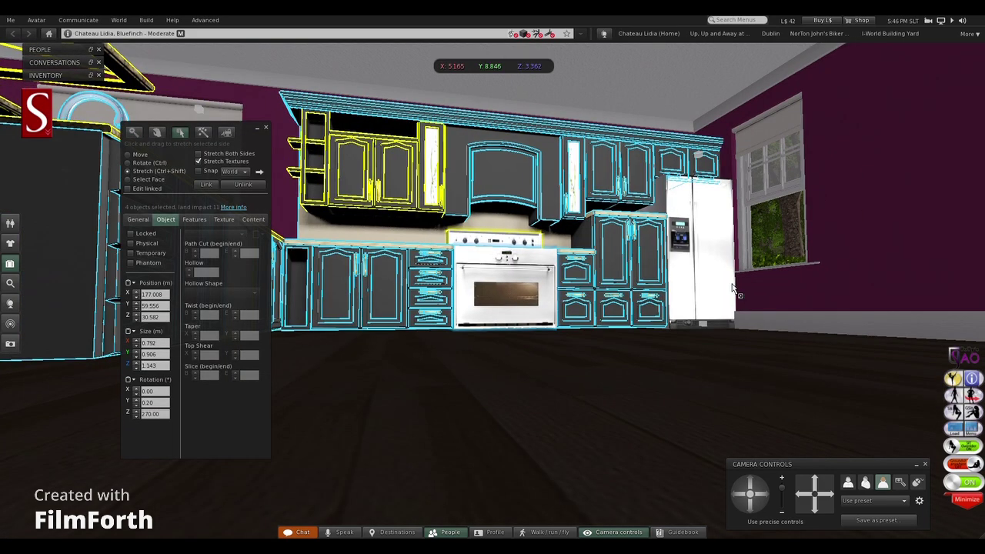
left_click(699, 281, "shift")
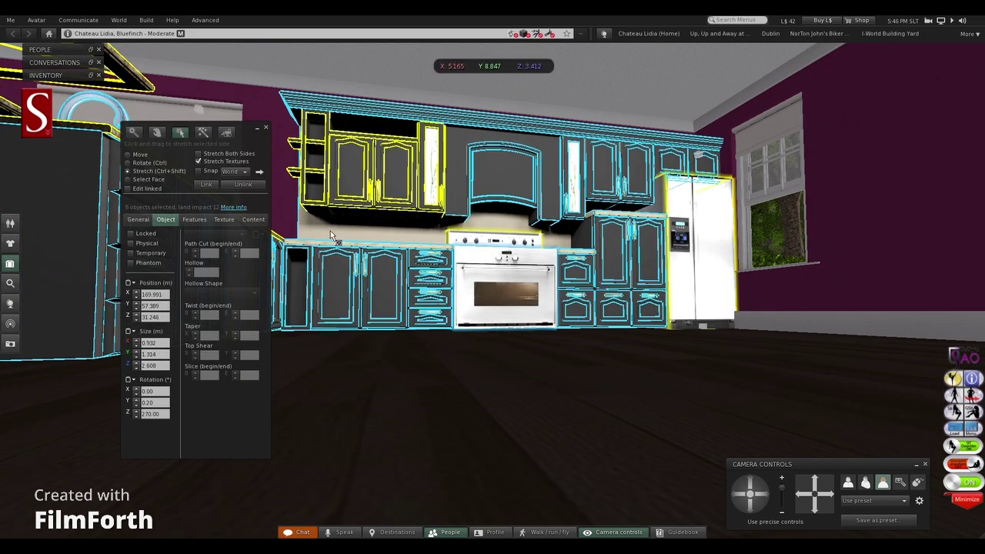
left_click(129, 154)
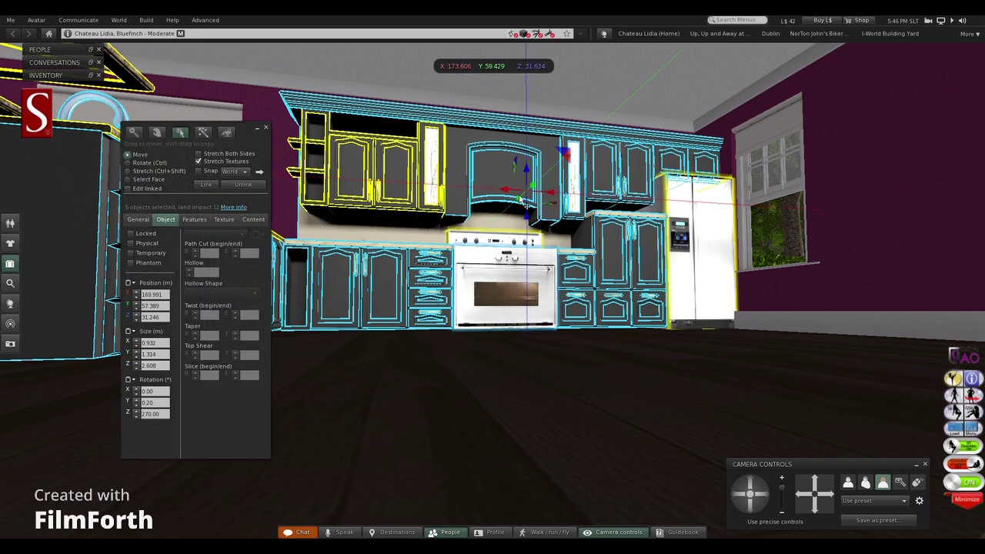
left_click_drag(531, 221, 527, 222)
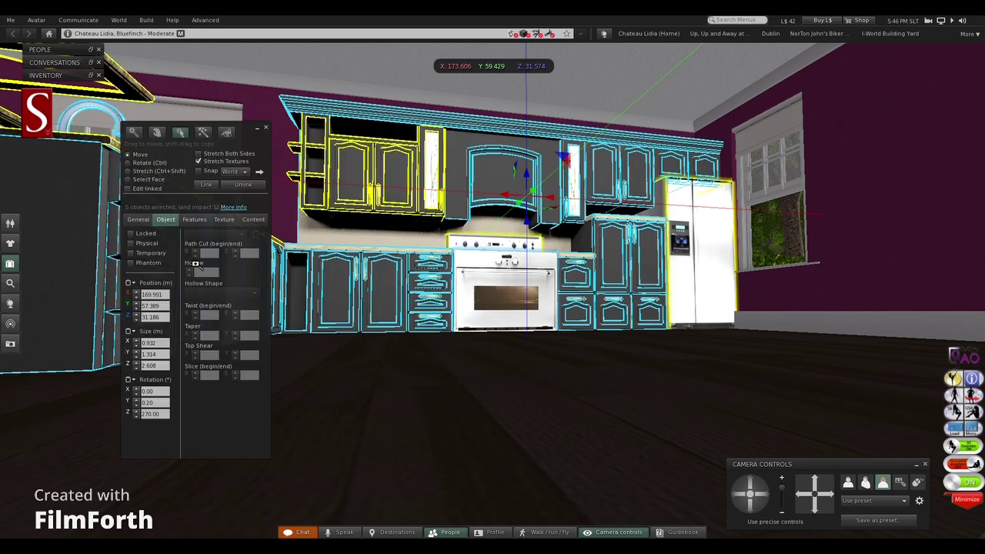
Extend the wooden box to the counter's near end, about 2.294 m in Y, and narrow its X size to about 0.419 m
left_click_drag(82, 259, 83, 259)
key("ctrl+b")
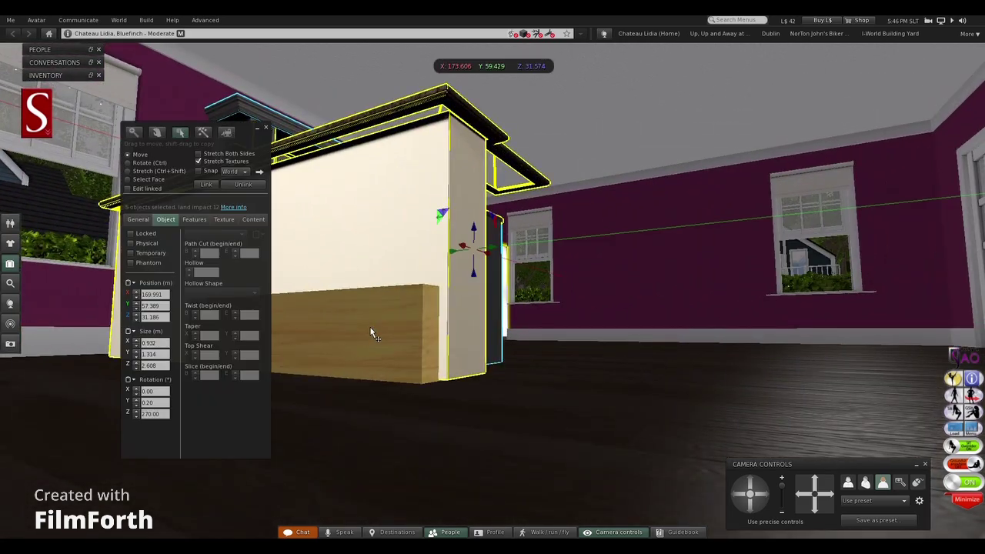
left_click(371, 330)
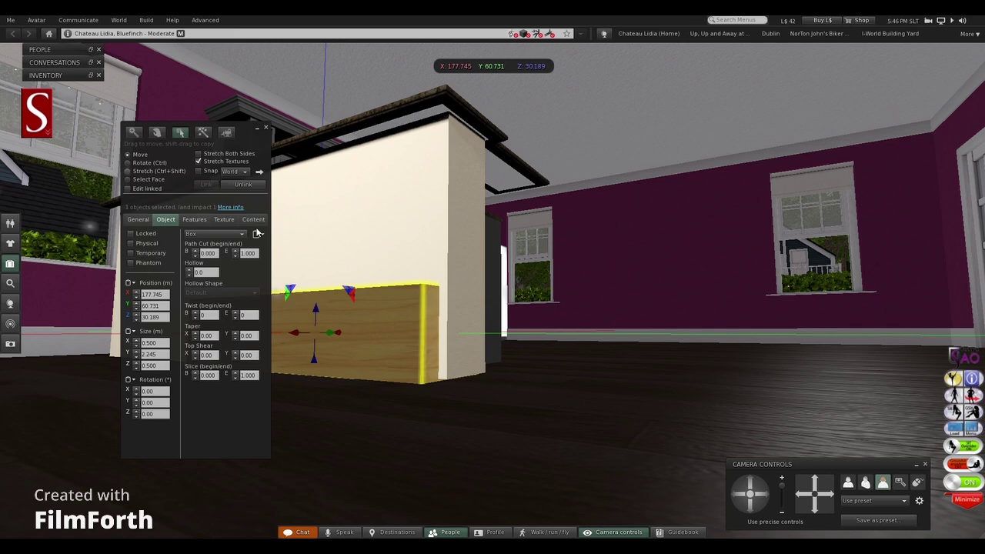
left_click(144, 172)
left_click_drag(452, 335, 460, 336)
left_click_drag(752, 483, 752, 483)
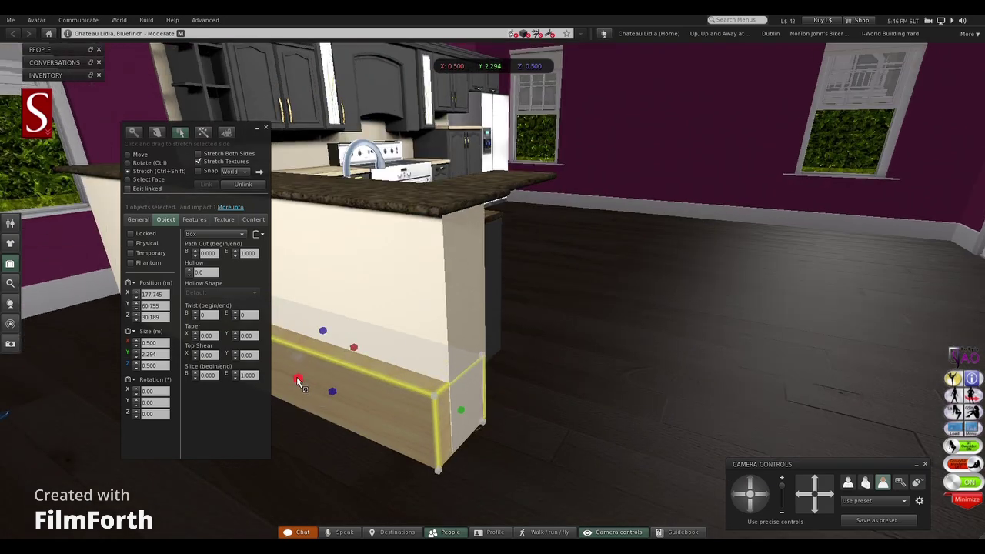
left_click_drag(298, 381, 308, 374)
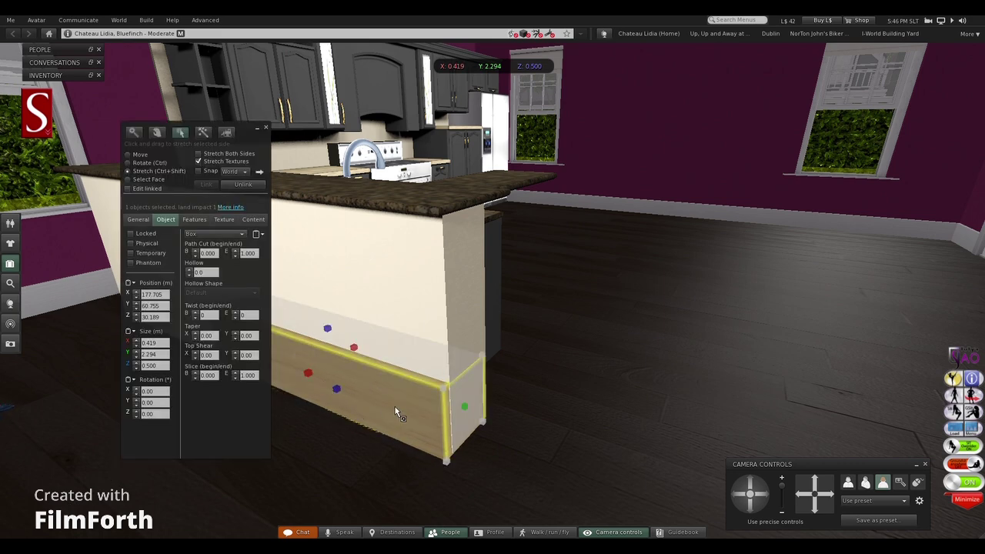
Stretch the box to enclose the whole counter, about 4.031 m in Y, 1.503 m in Z and 1.335 m in X
left_click_drag(318, 318, 246, 459)
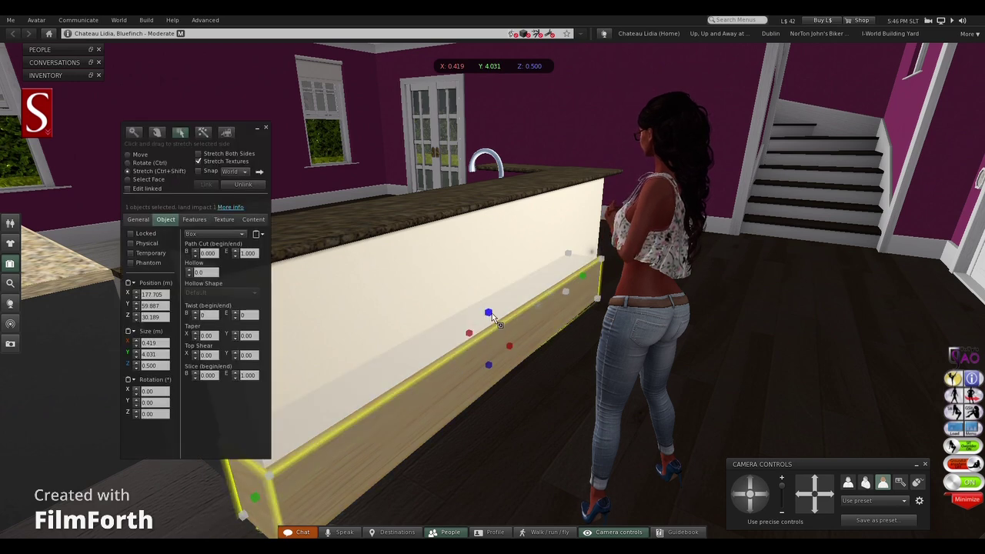
left_click_drag(491, 315, 501, 192)
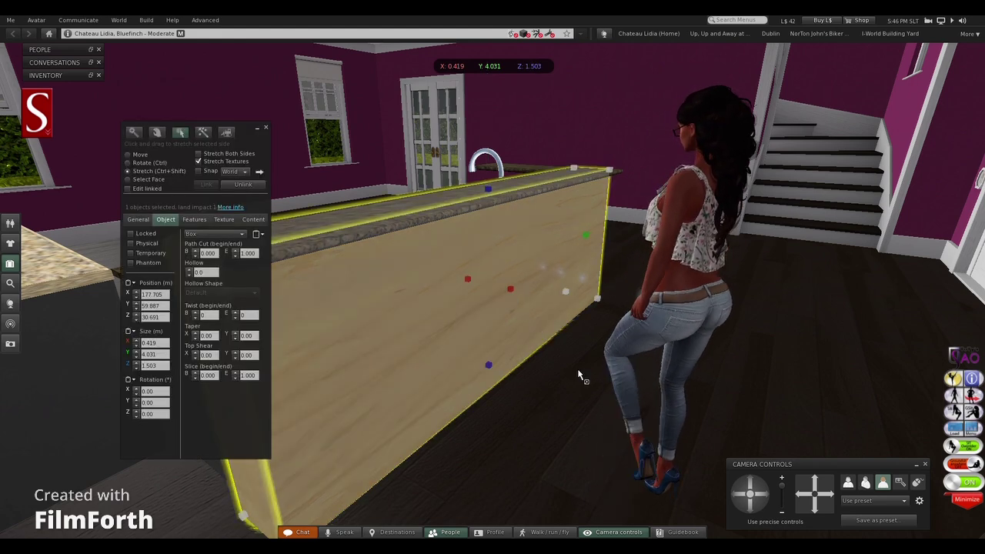
left_click_drag(762, 496, 761, 497)
left_click_drag(509, 256, 598, 276)
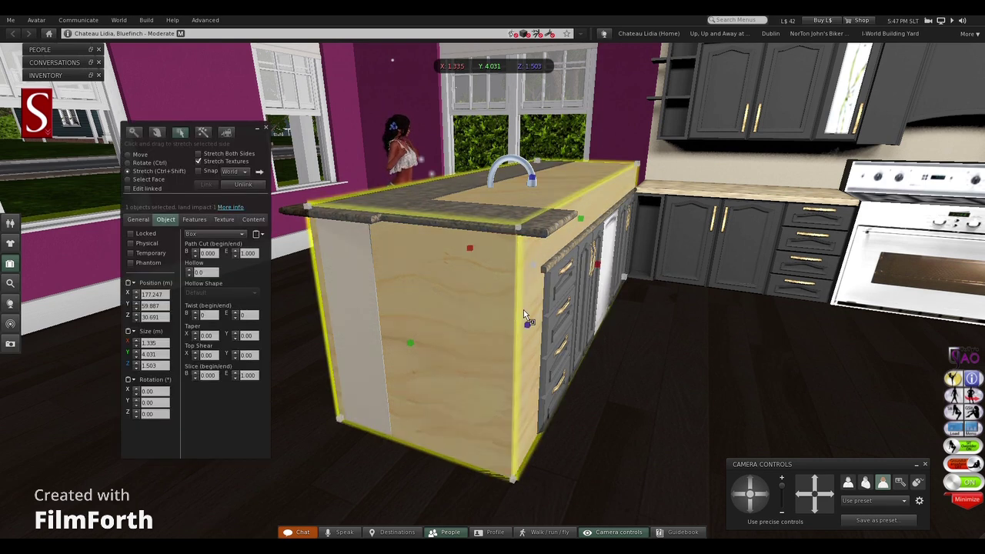
Set the box's transparency to 100% and finish editing it
left_click(220, 221)
left_click(191, 244)
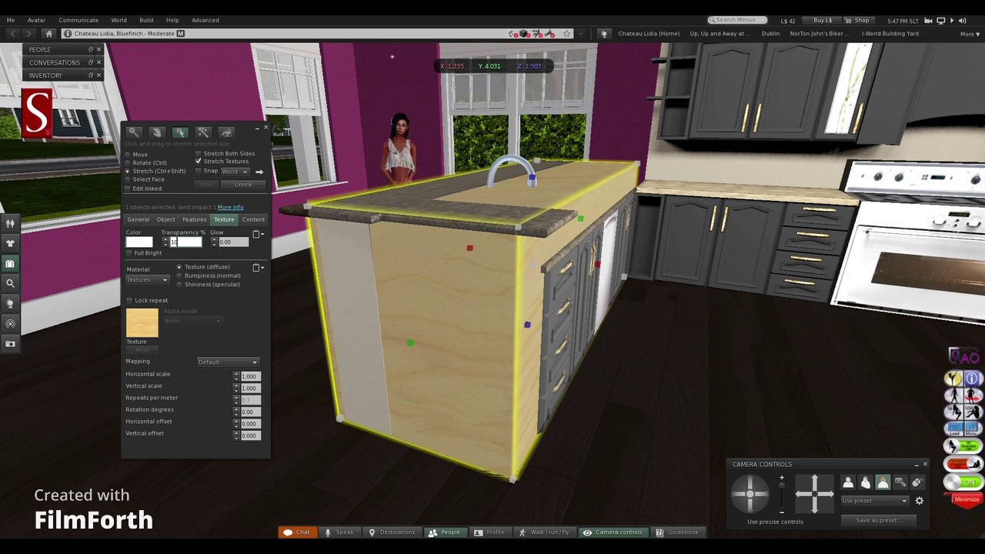
type("100")
key("Return")
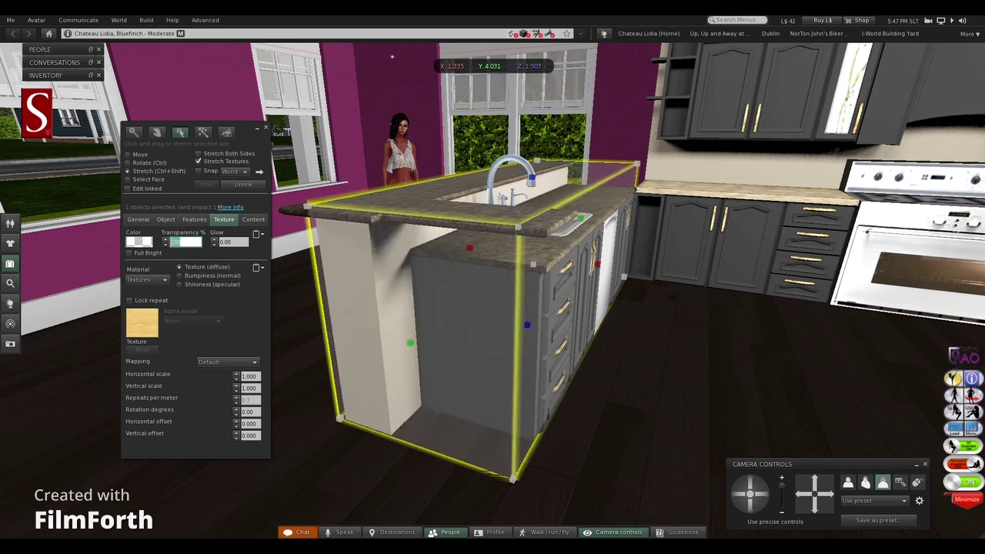
left_click(268, 128)
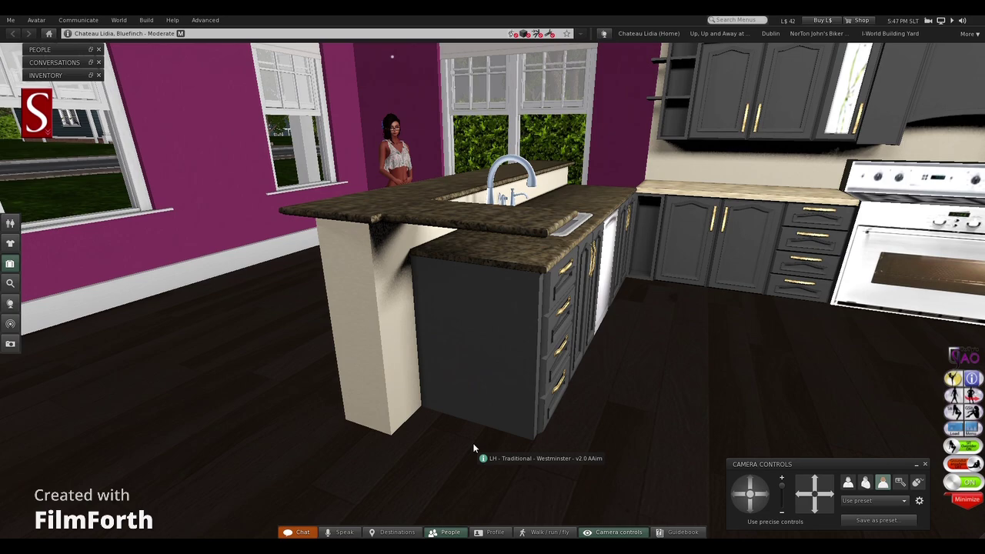
Walk the avatar up to and around the counter to test whether it blocks her way, viewing the kitchen from several sides
key("Escape")
key("Right")
key("Up")
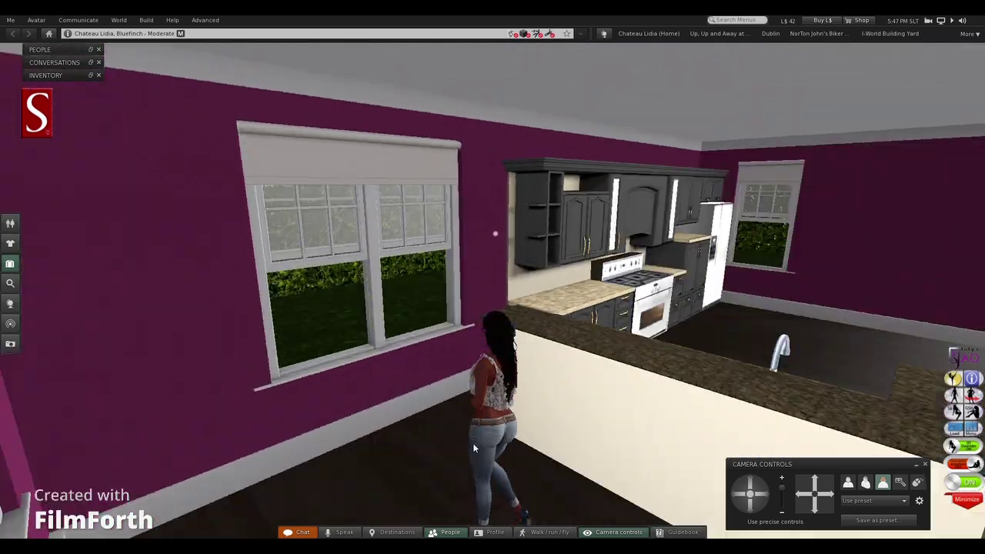
key("Right")
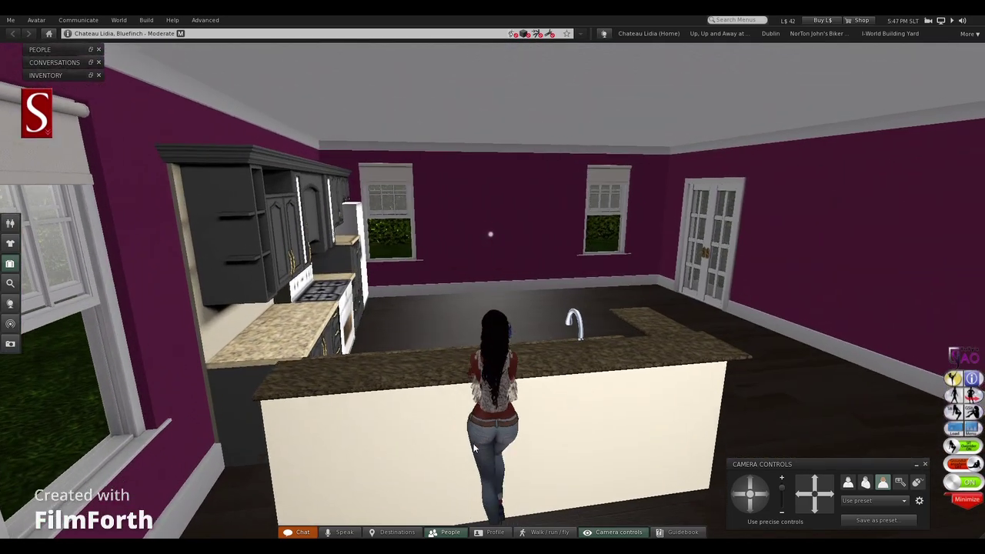
key("Down")
key("Left")
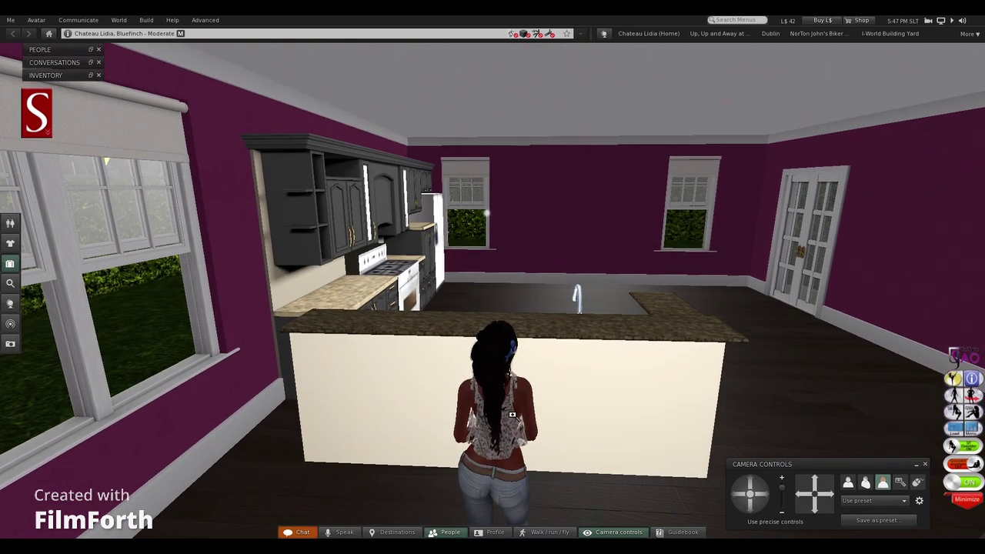
left_click_drag(512, 415, 300, 415)
scroll(174, 157, "up", 1)
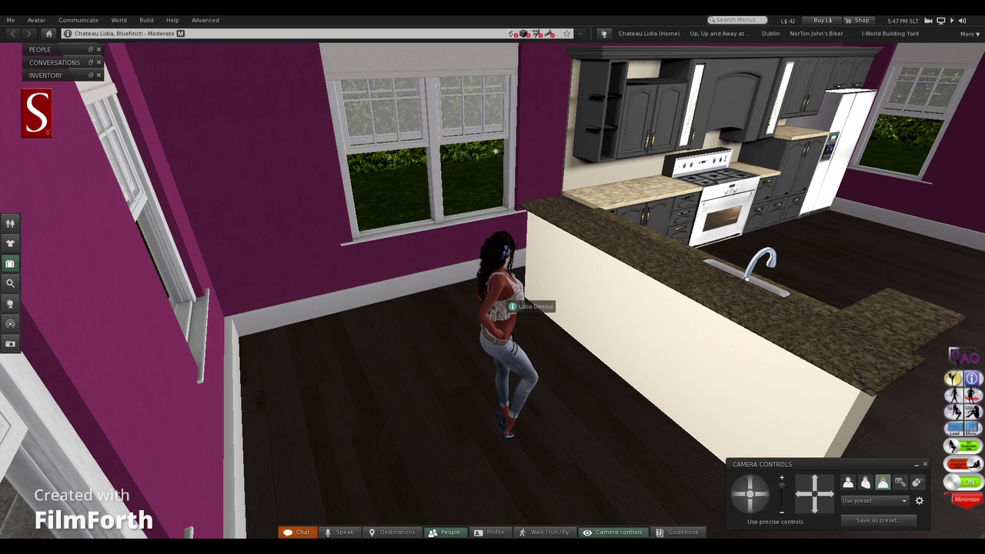
key("Right")
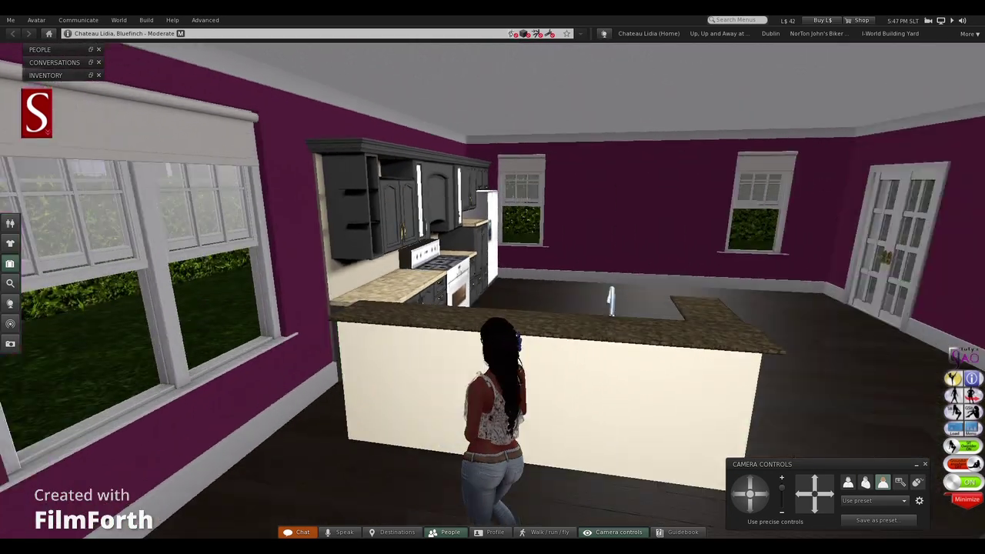
key("Right")
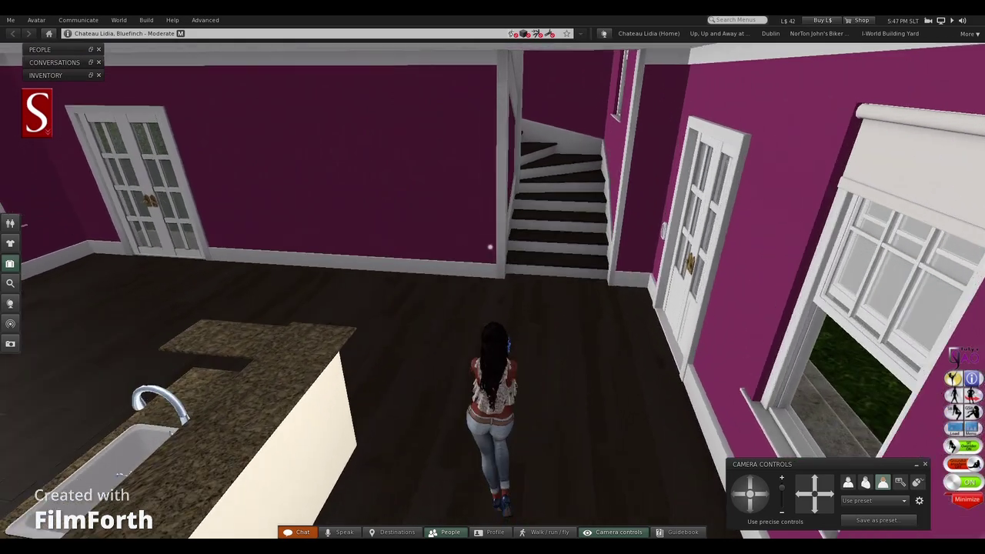
Open the inventory, collapse the ONYX KITCHEN P folder and locate the unpacked Mesh living room set(black&gray) items
key("Left")
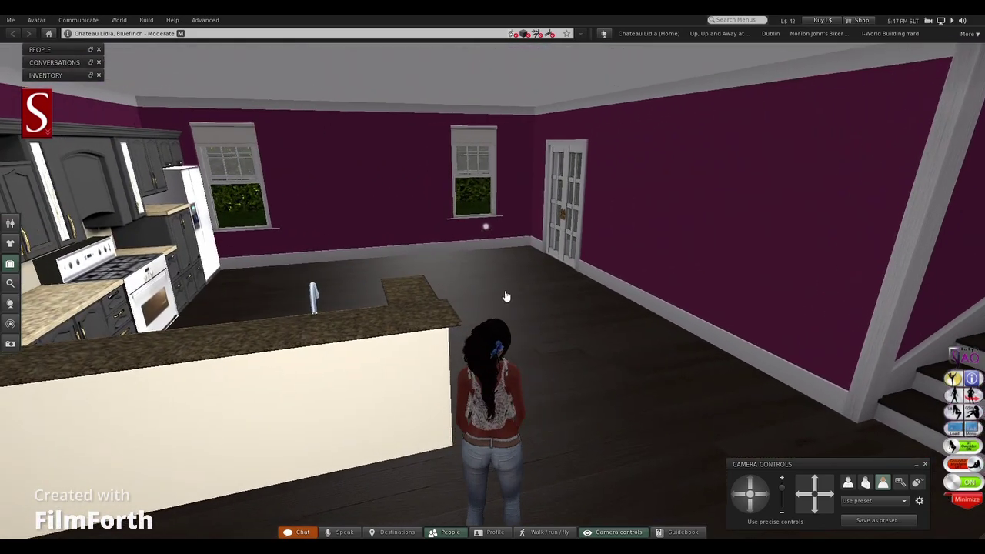
left_click(10, 264)
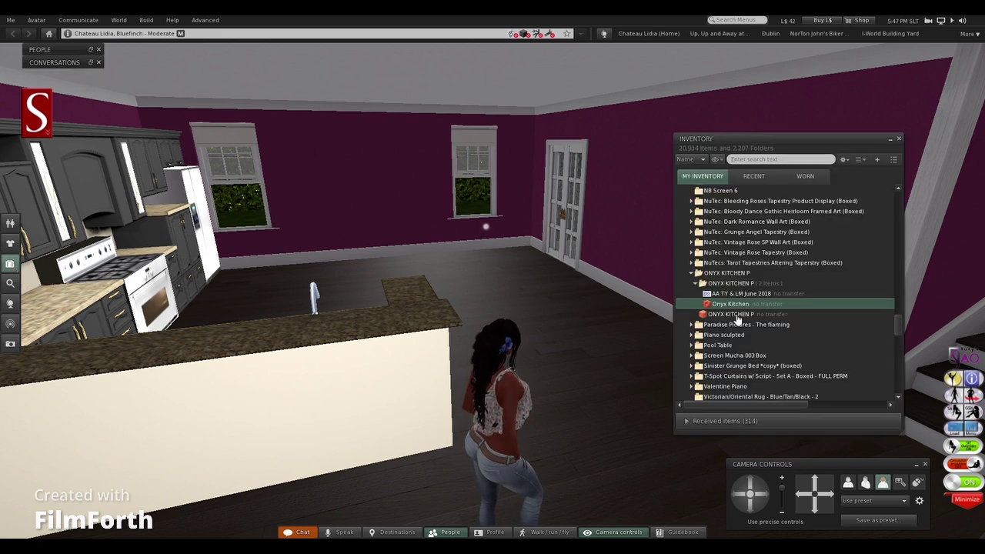
left_click(693, 274)
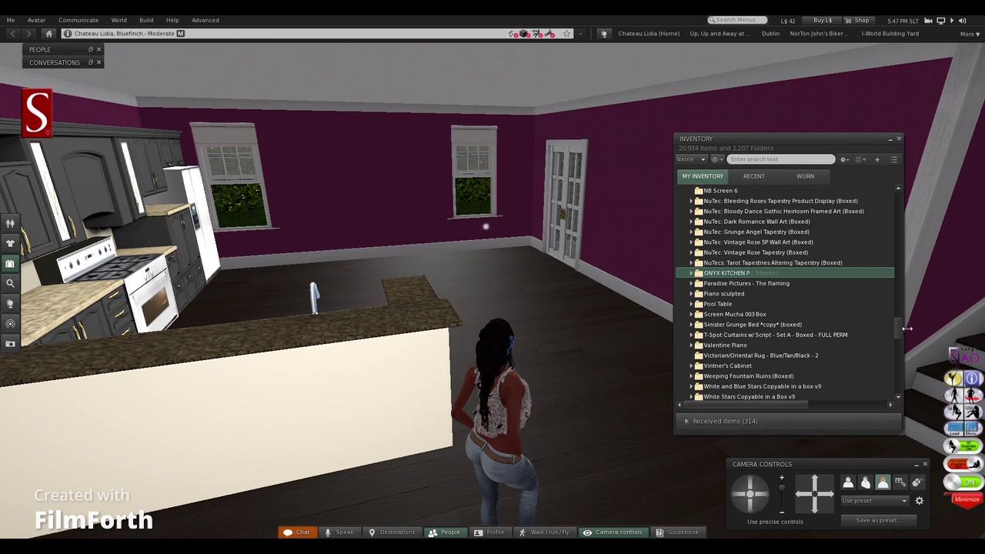
left_click_drag(898, 325, 903, 305)
scroll(903, 305, "down", 1)
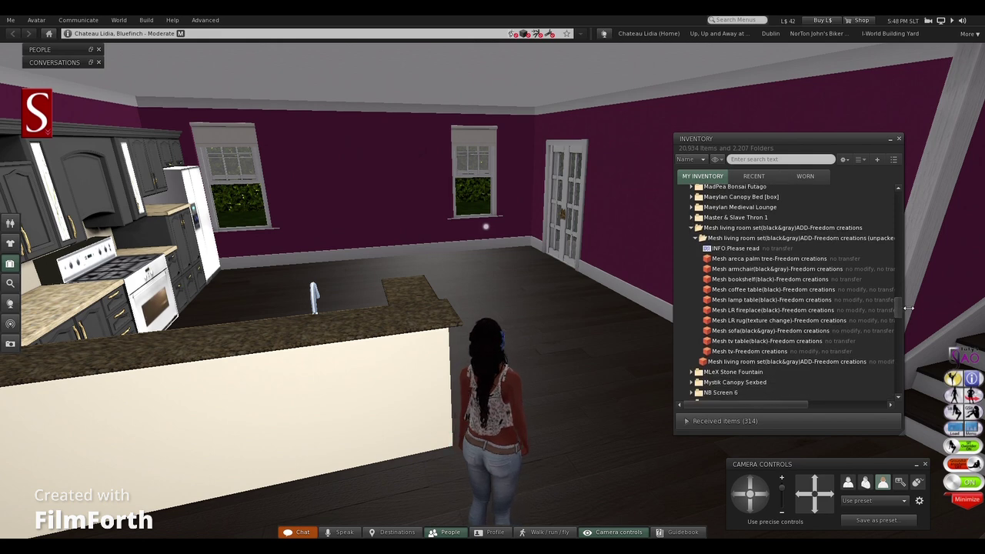
Place the Mesh sofa(black&gray) from the inventory on the floor beyond the end of the kitchen counter
left_click(785, 246)
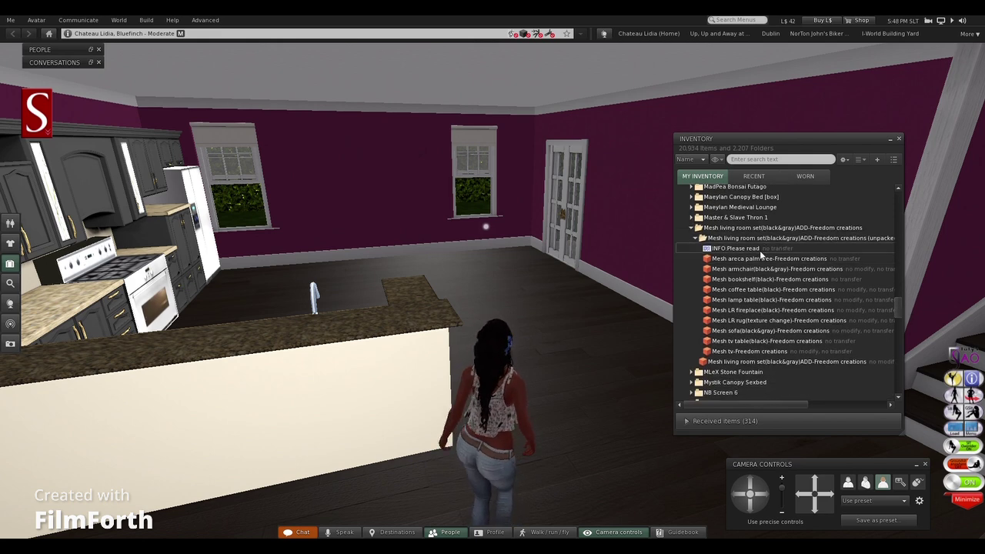
left_click(755, 331)
left_click_drag(711, 324, 493, 299)
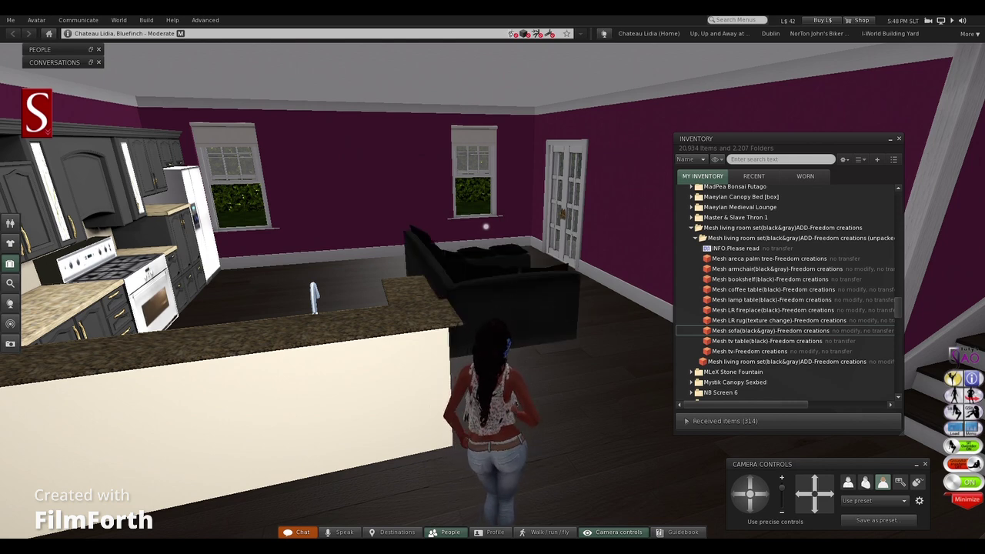
Move the sofa away from the counter into the living area, to about X 174.896 and Y 63.858
left_click_drag(500, 308, 412, 304, "alt")
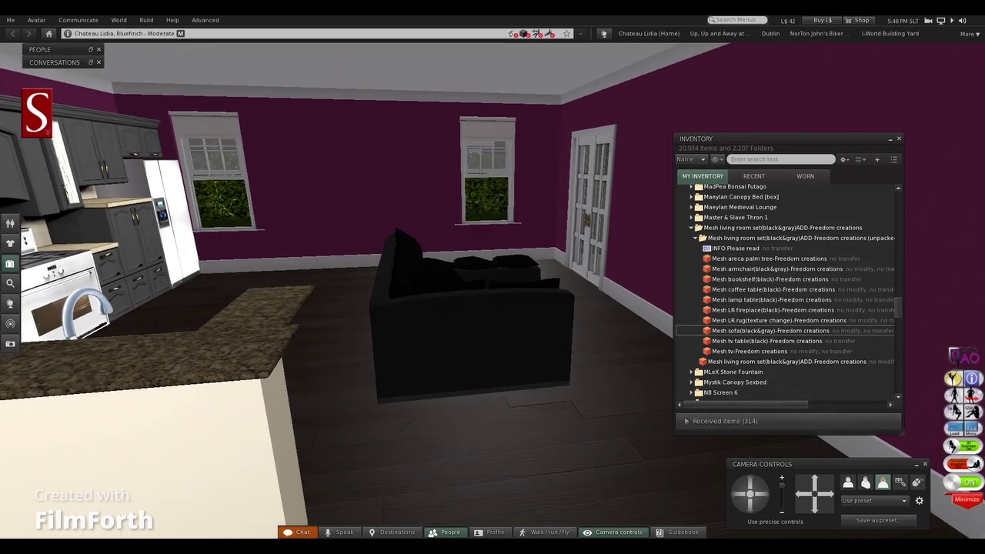
right_click(483, 322)
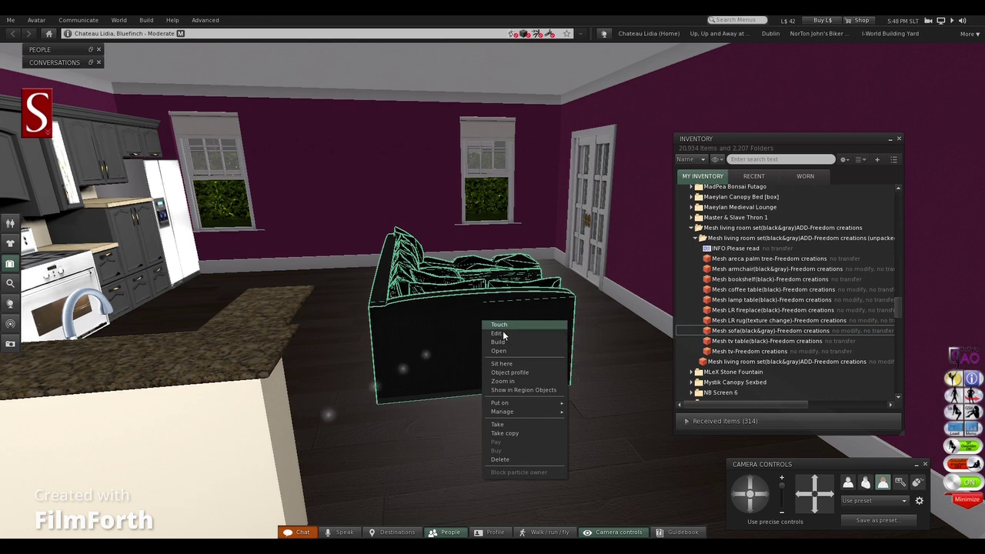
left_click(503, 332)
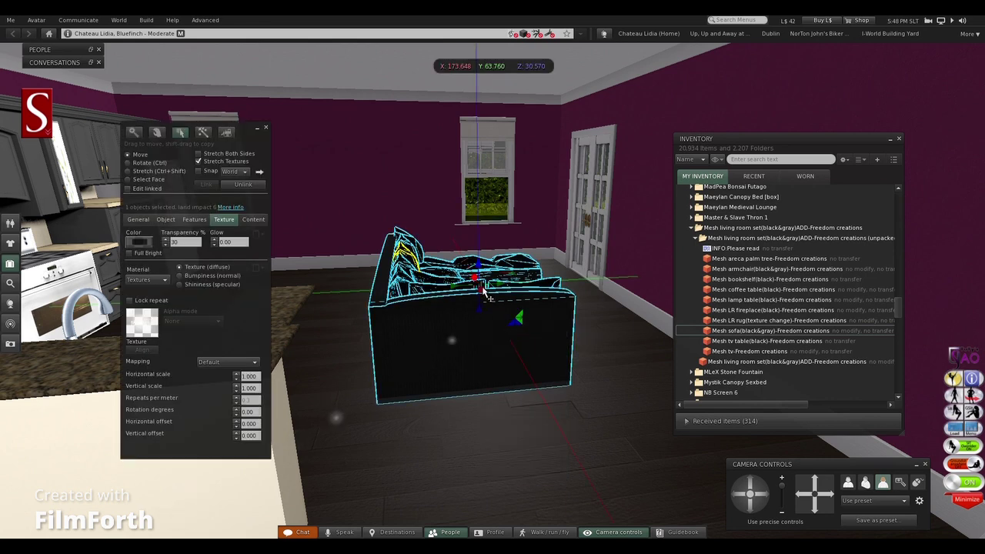
left_click_drag(481, 292, 689, 346)
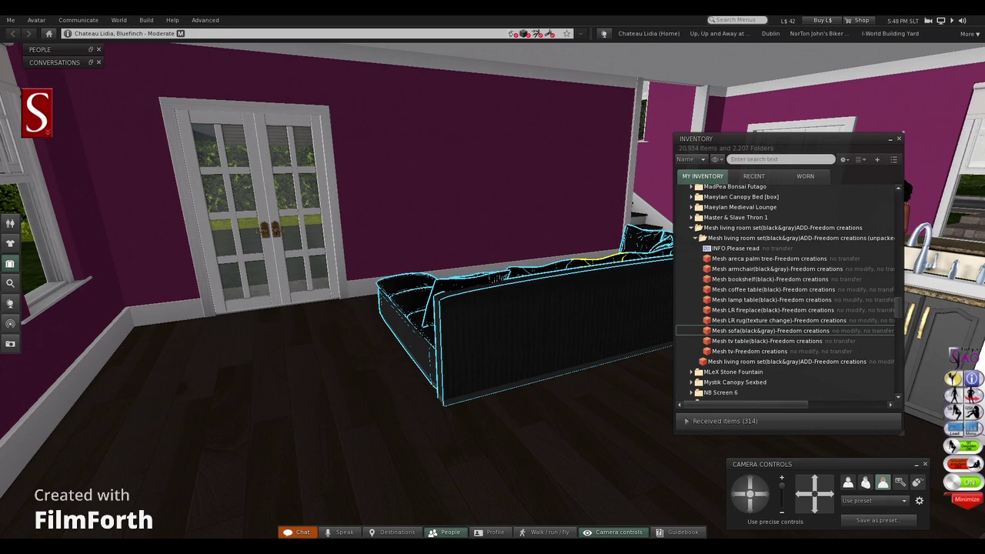
left_click(636, 385, "alt")
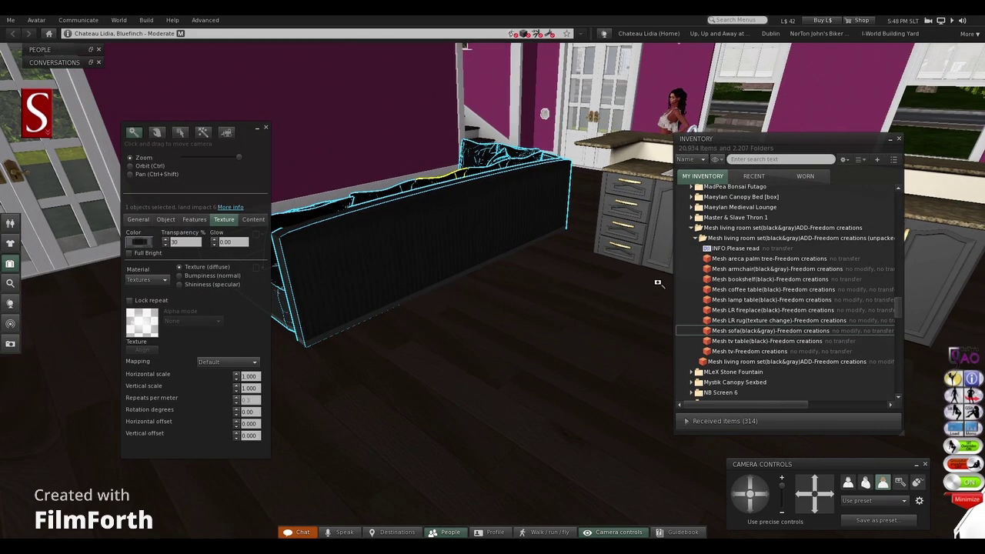
left_click(634, 278, "alt")
key("alt")
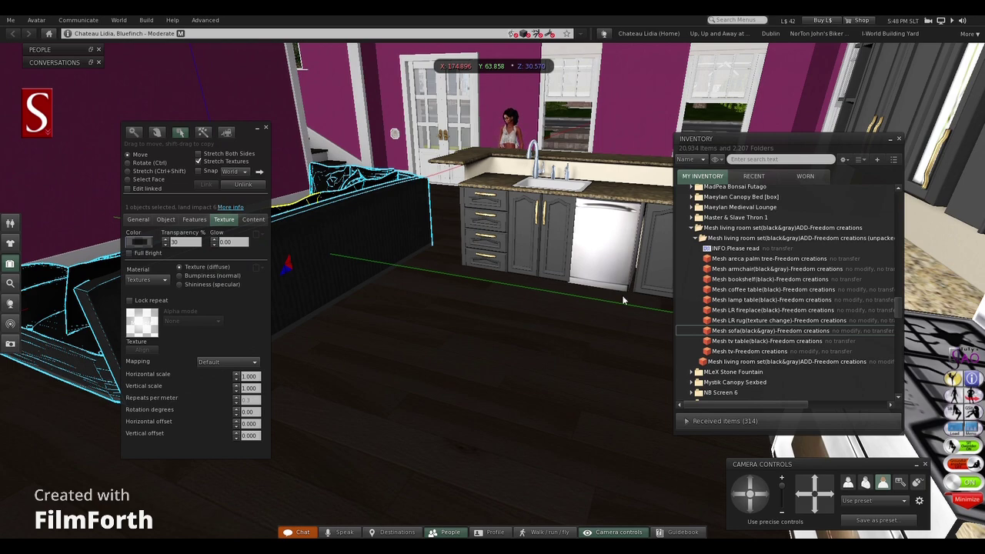
key("Escape")
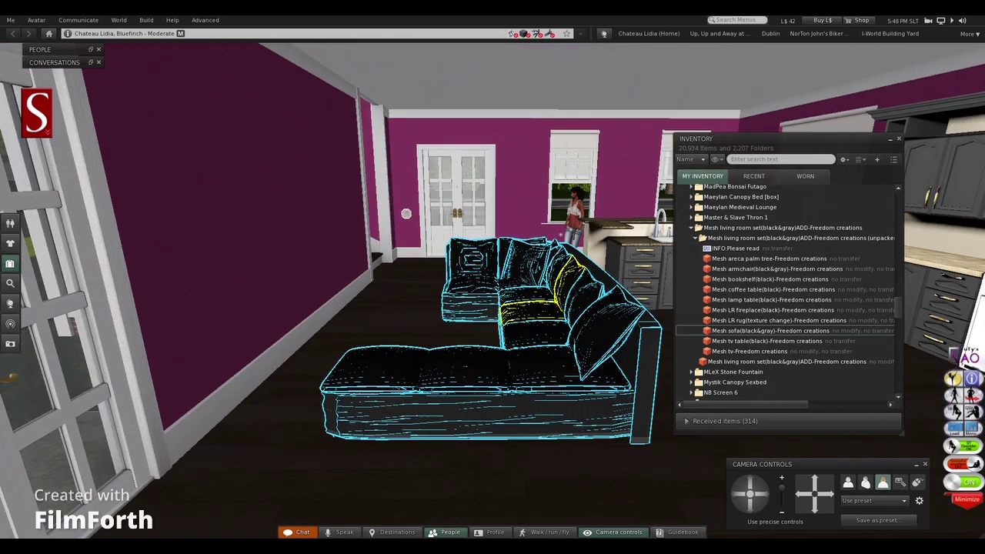
left_click_drag(659, 348, 683, 369, "alt")
Place the Mesh LR rug(texture change) in front of the sofa and shift it to about Y 64.368
left_click(770, 320)
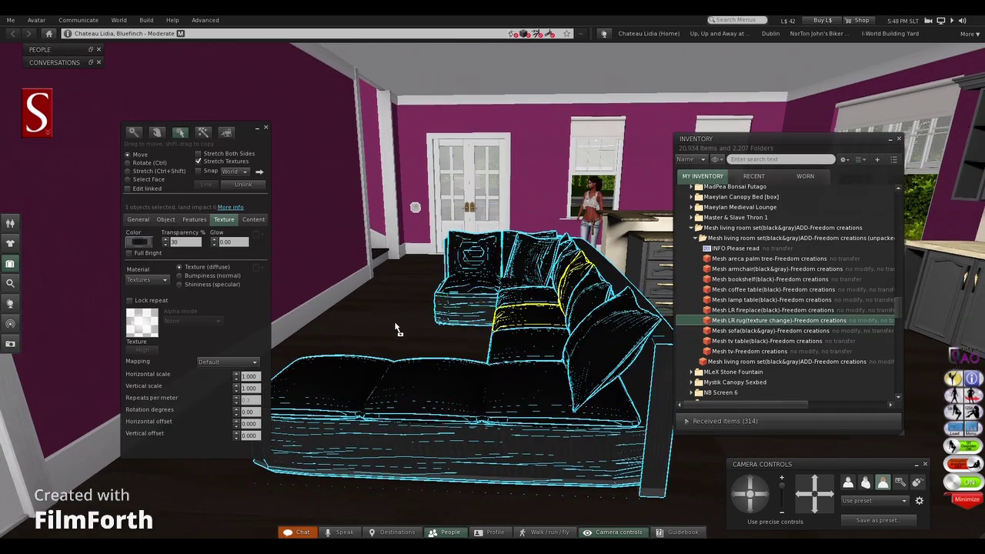
left_click_drag(371, 340, 391, 329)
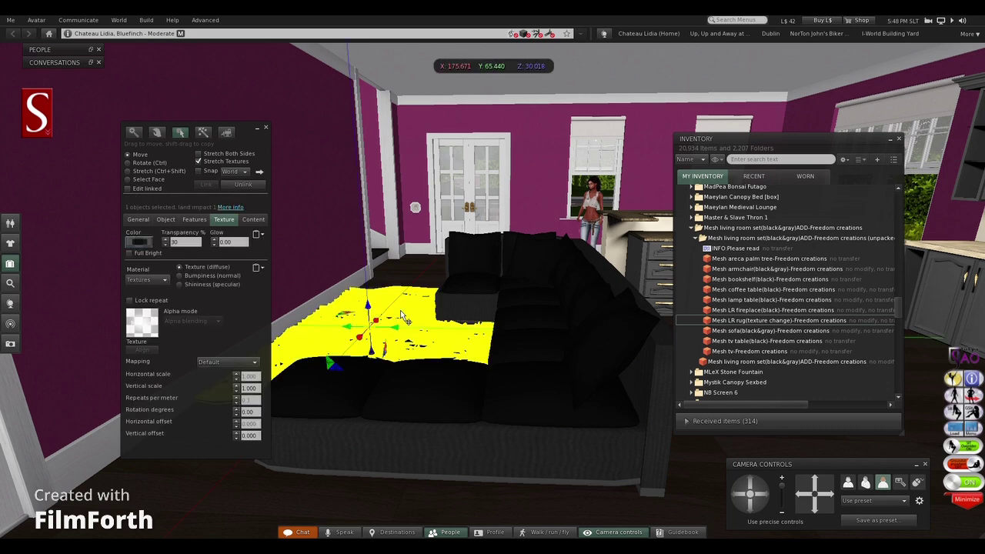
left_click_drag(397, 331, 464, 343)
key("Escape")
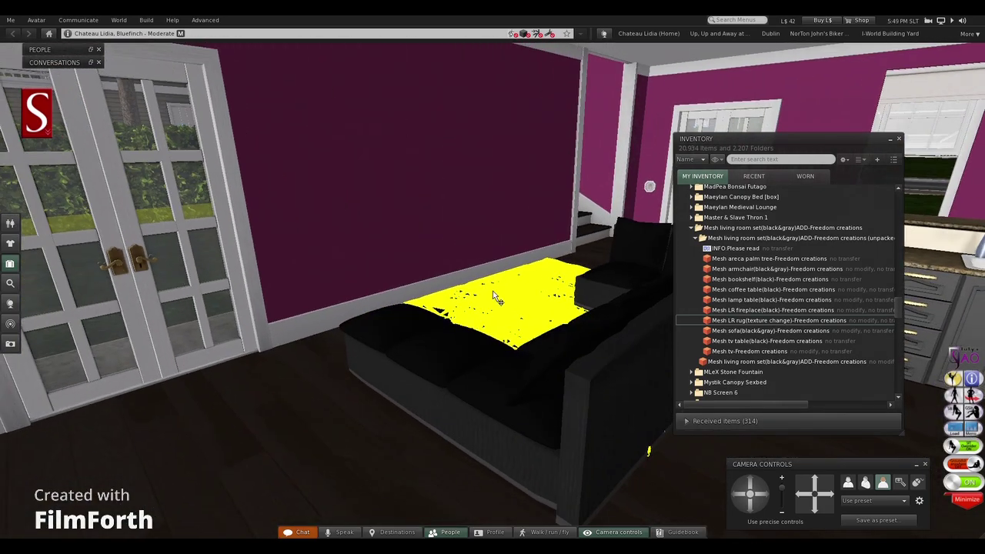
left_click(494, 295)
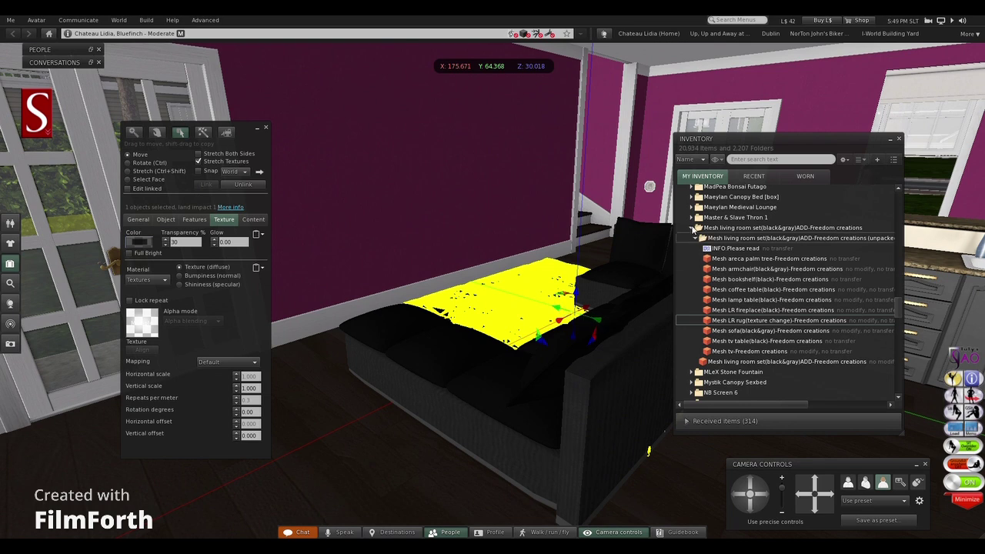
Collapse the living room set folder, search the inventory for "dining" and locate the full contents of the BLACK CHROME folder
left_click(698, 227)
left_click(773, 160)
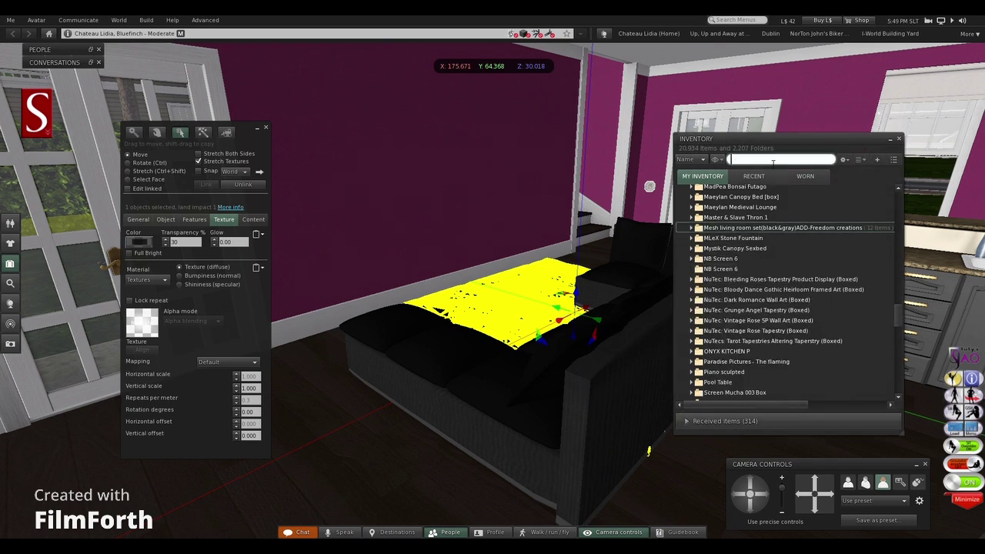
type("dining")
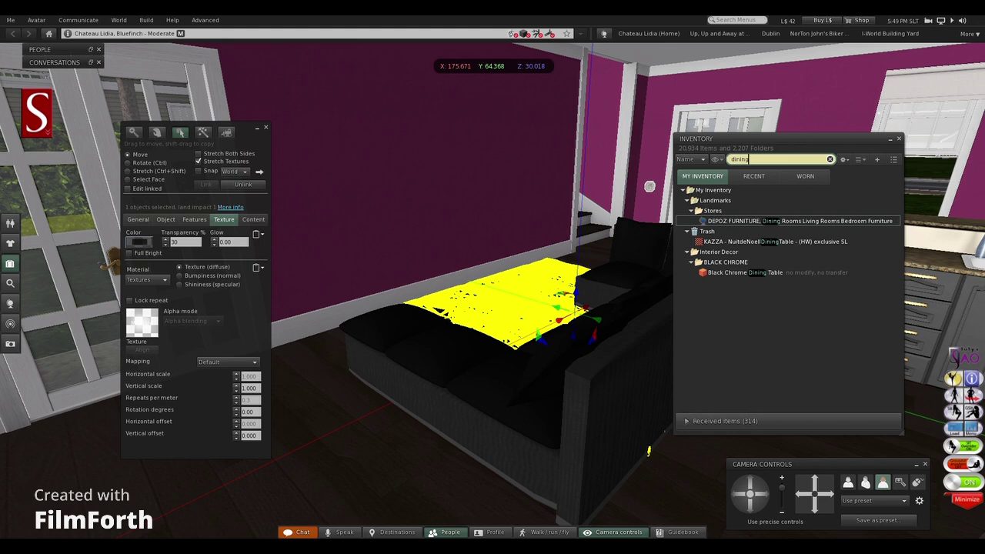
left_click(730, 264)
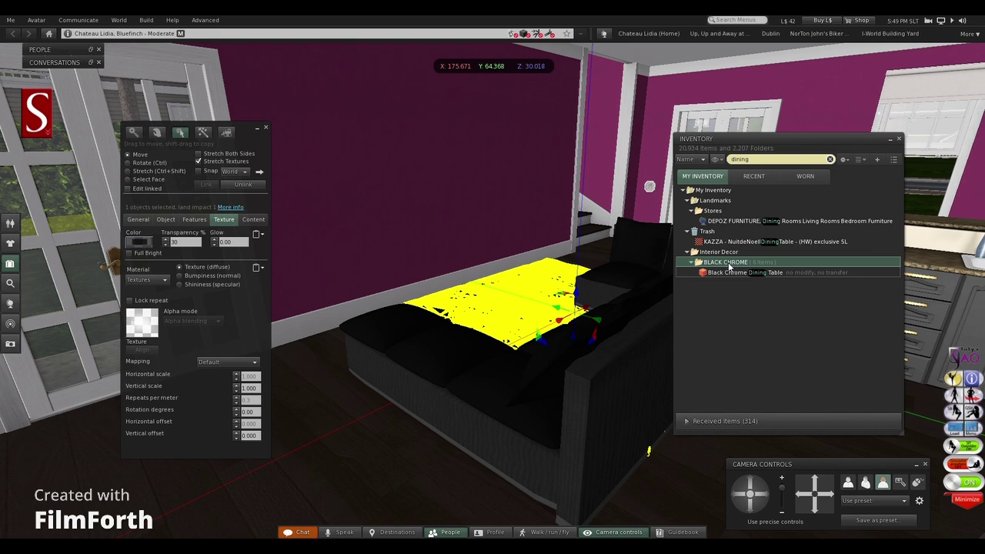
left_click(830, 159)
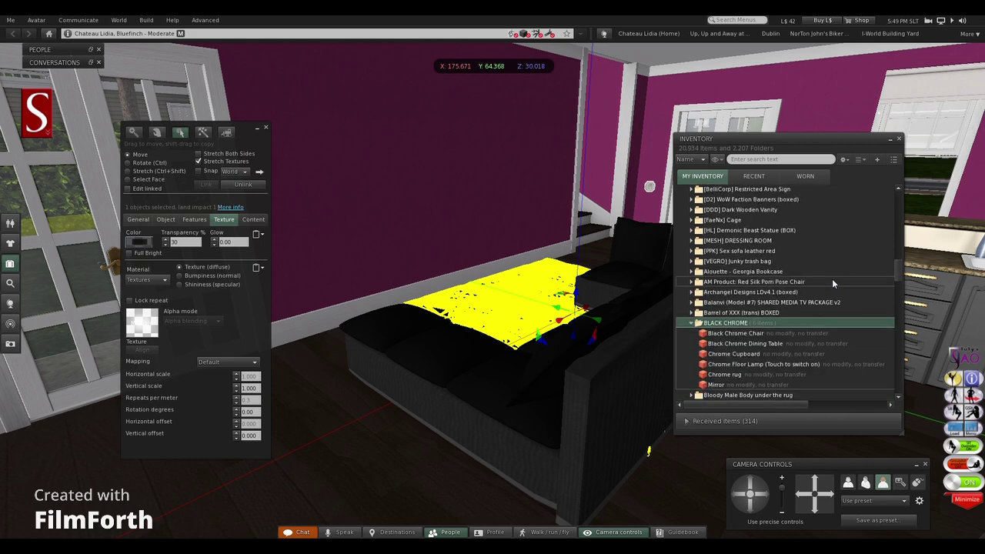
Reposition the rug to about X 175.066 and Y 64.446 so it no longer sticks out behind the sofa
left_click(615, 333, "alt")
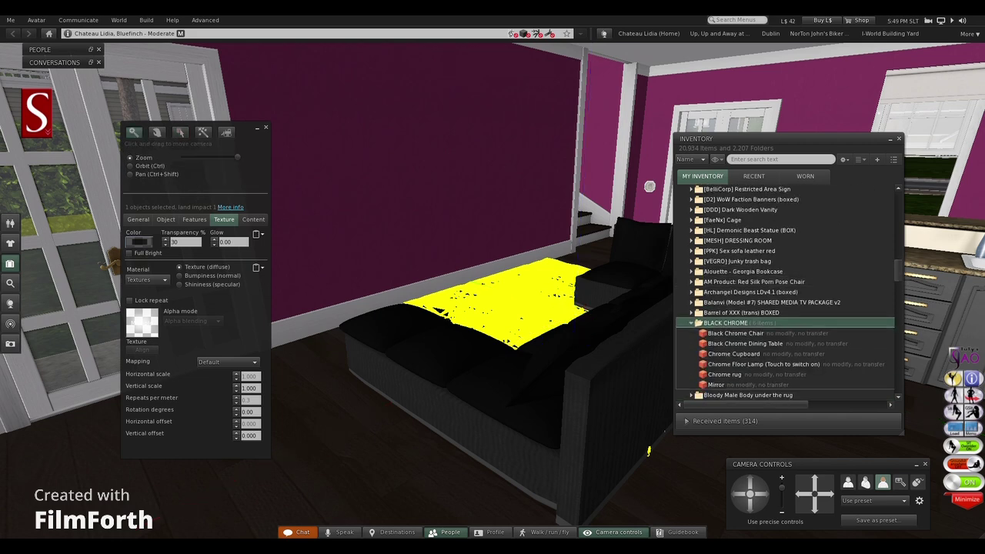
left_click_drag(616, 332, 583, 381)
left_click(588, 391, "alt")
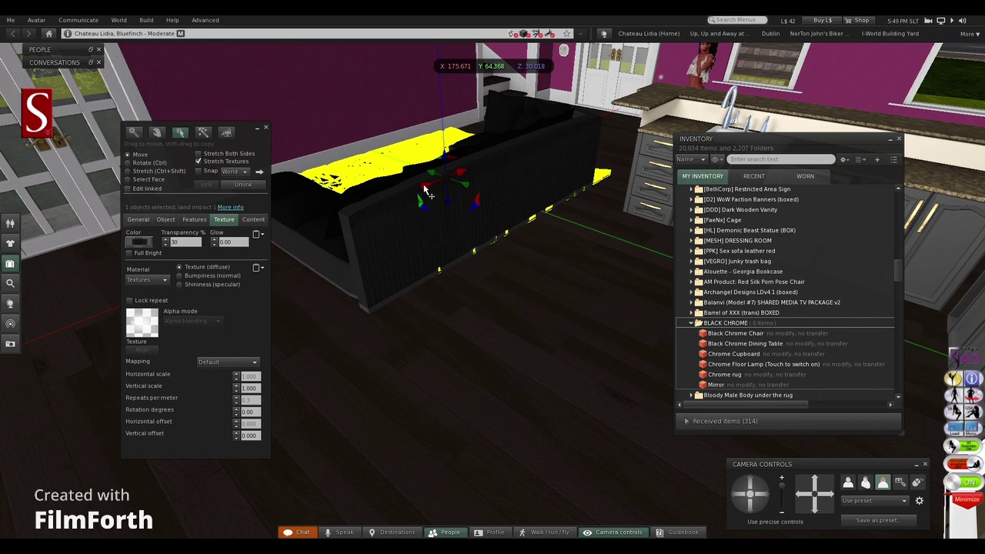
mouse_move(424, 188)
left_mouse_down()
mouse_move(398, 198)
mouse_move(436, 200)
left_mouse_up()
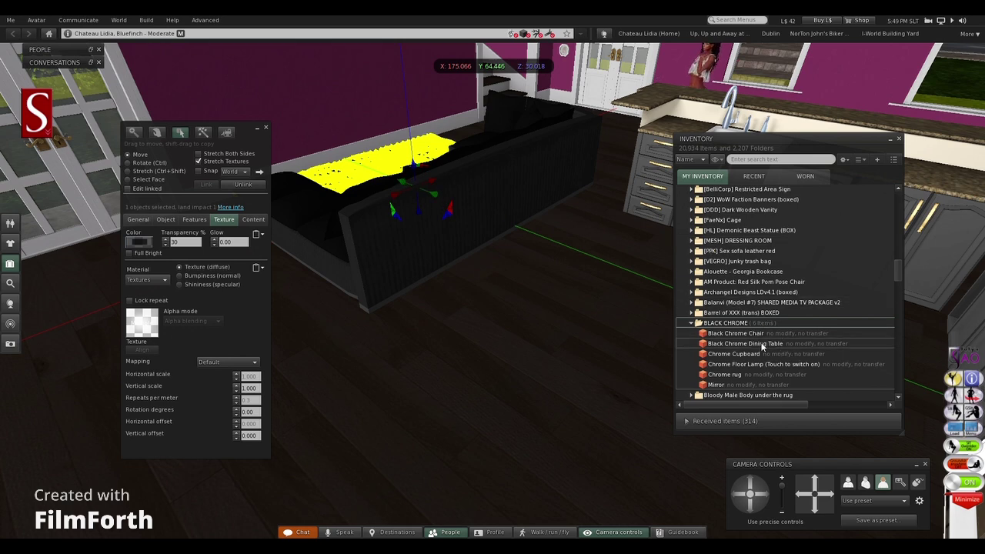
Place the Black Chrome Dining Table in front of the stove and lower it to about Z 30.573
left_click_drag(758, 346, 509, 358)
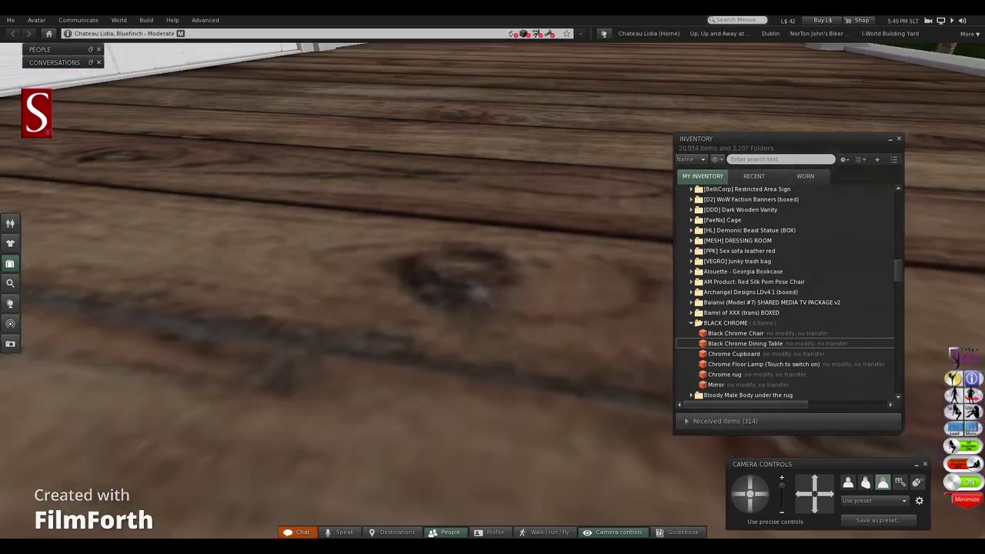
mouse_move(536, 323)
left_mouse_down()
mouse_move(537, 362)
mouse_move(537, 323)
left_mouse_up()
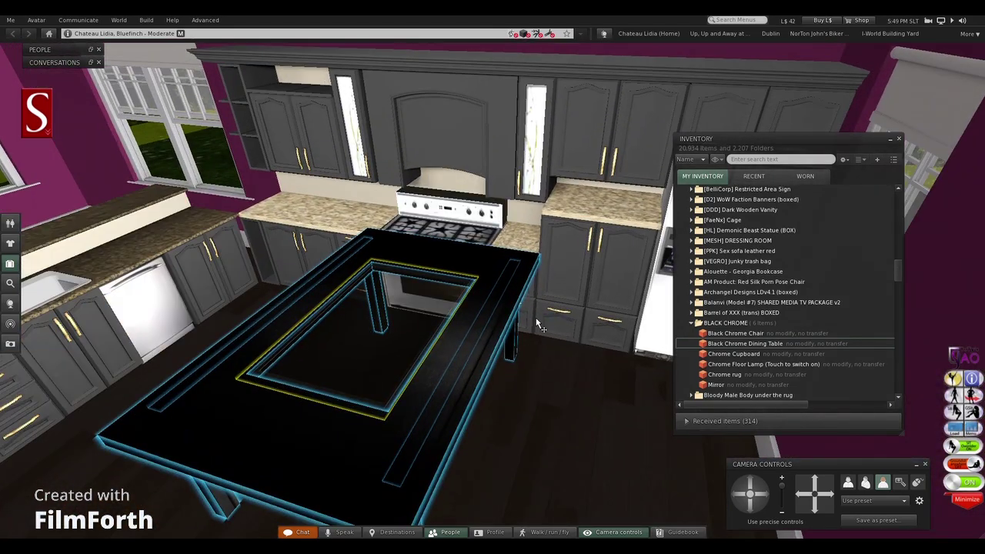
key("ctrl+3")
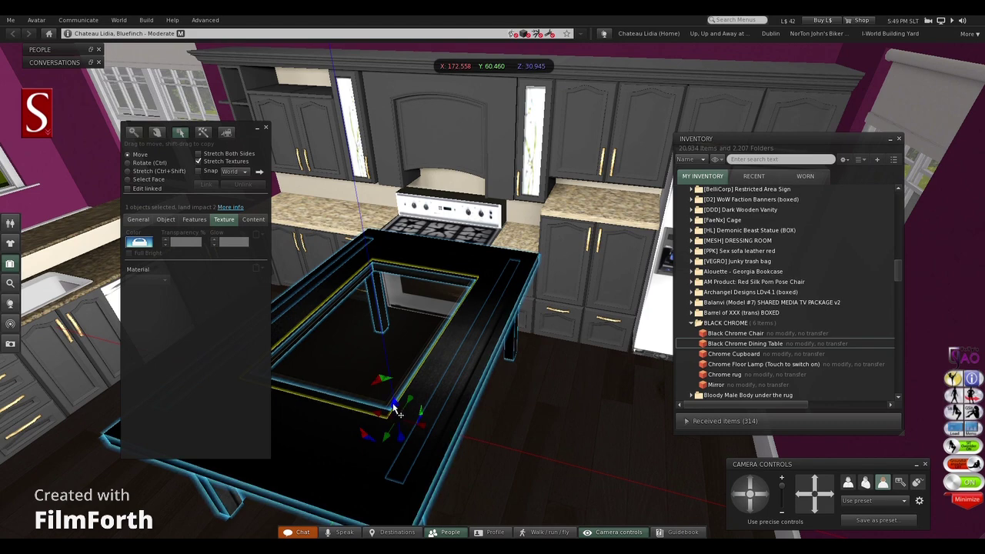
left_click_drag(394, 412, 425, 446)
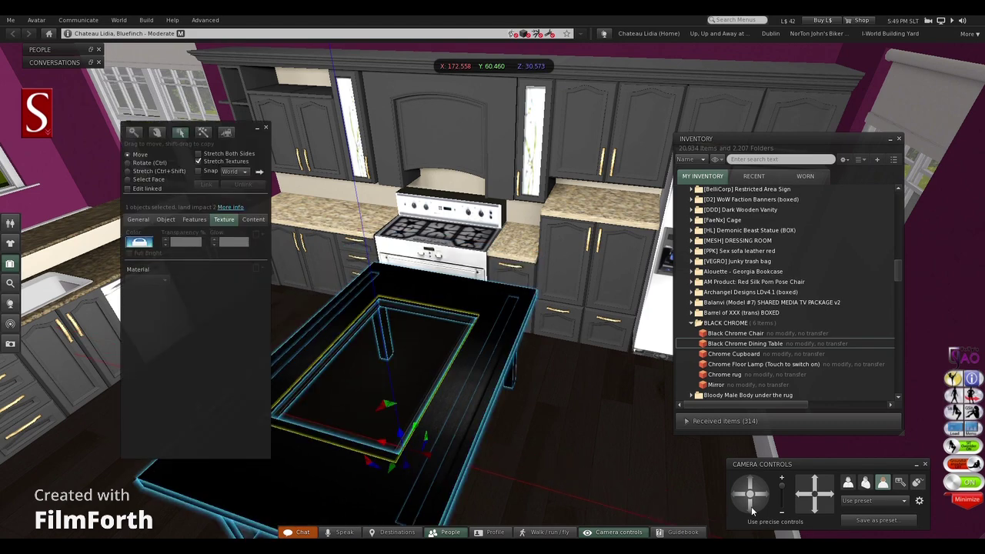
Lower the dining table further onto the kitchen floor, to about Z 29.925
left_click(752, 511)
key("alt")
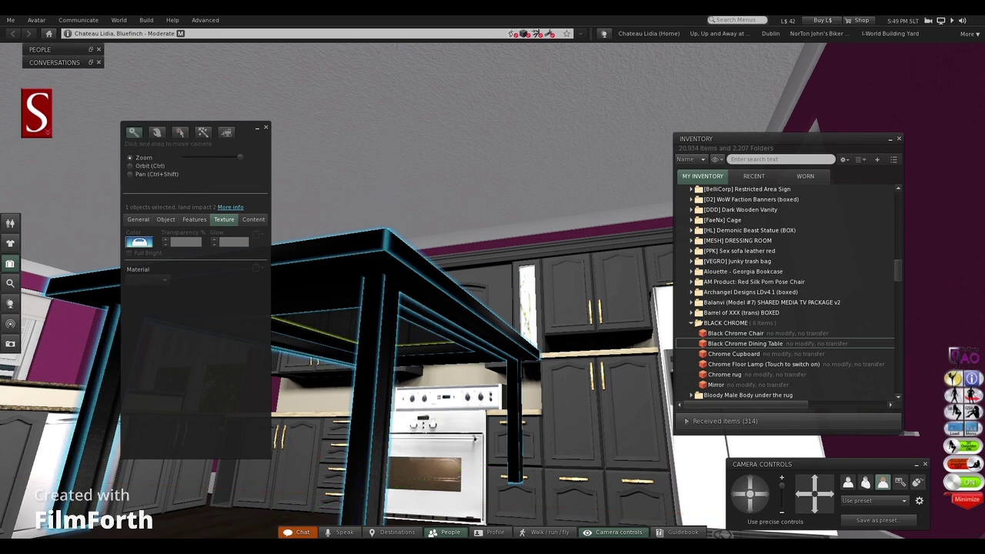
key("Escape")
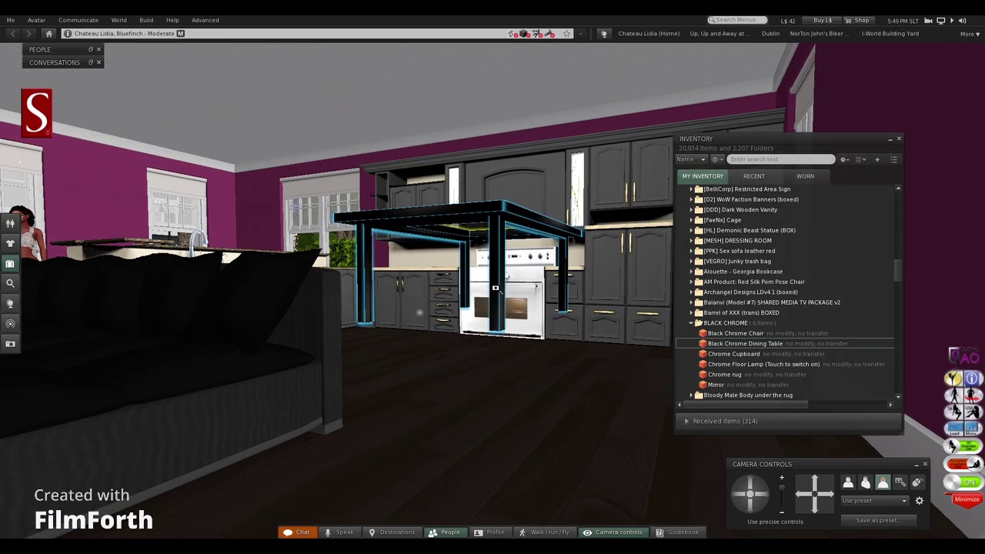
key("ctrl+3")
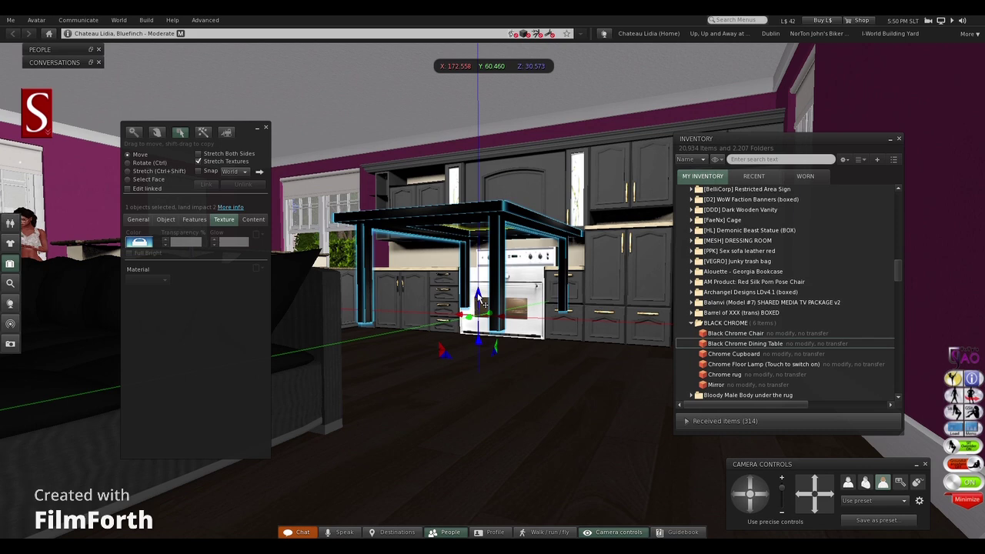
left_click_drag(481, 304, 481, 356)
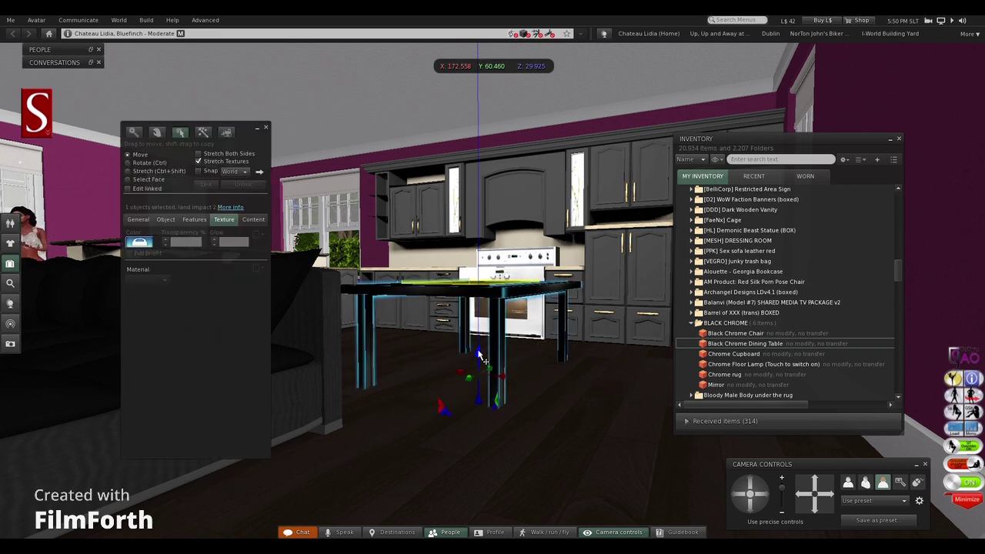
Rotate the dining table around its vertical axis to about 1° in Z
left_click(148, 162)
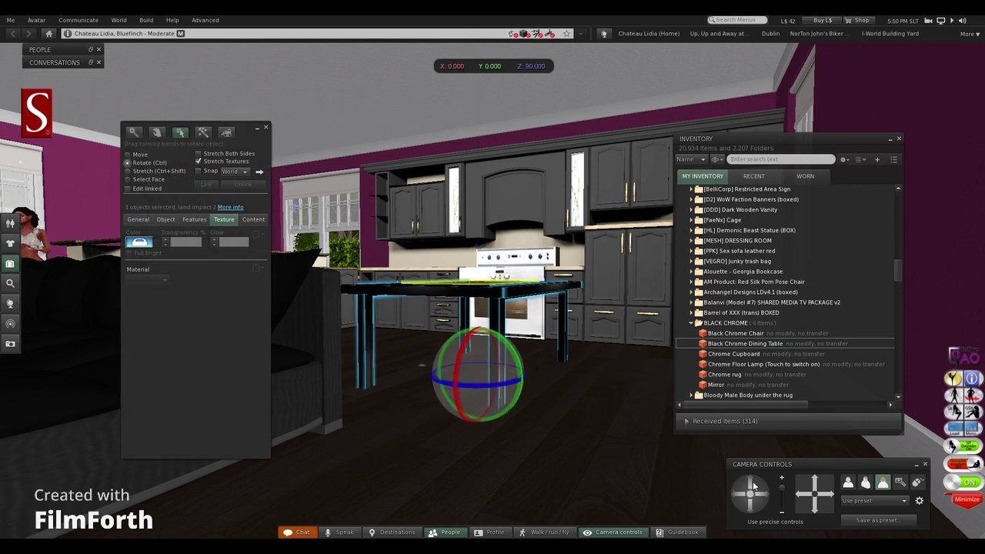
left_click_drag(753, 485, 747, 488)
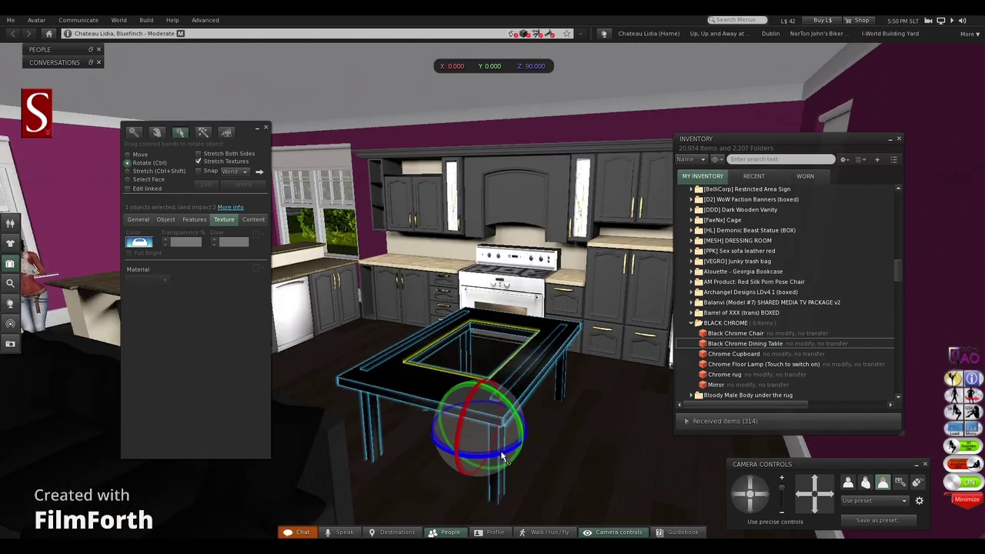
left_click_drag(504, 455, 442, 444)
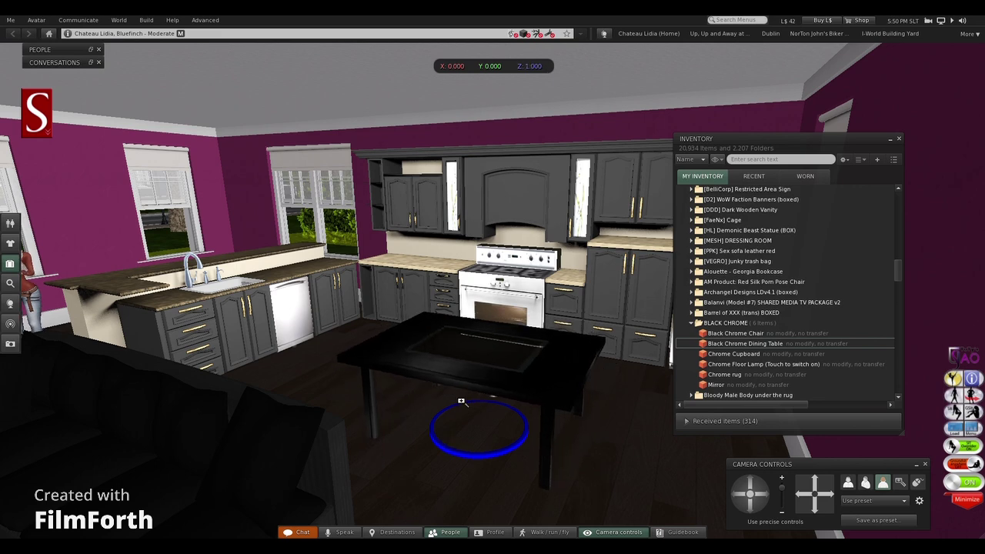
Search the inventory for "chair" and place the Elegant Chair on the kitchen floor beside the dining table
left_click_drag(465, 391, 616, 372)
left_click(692, 324)
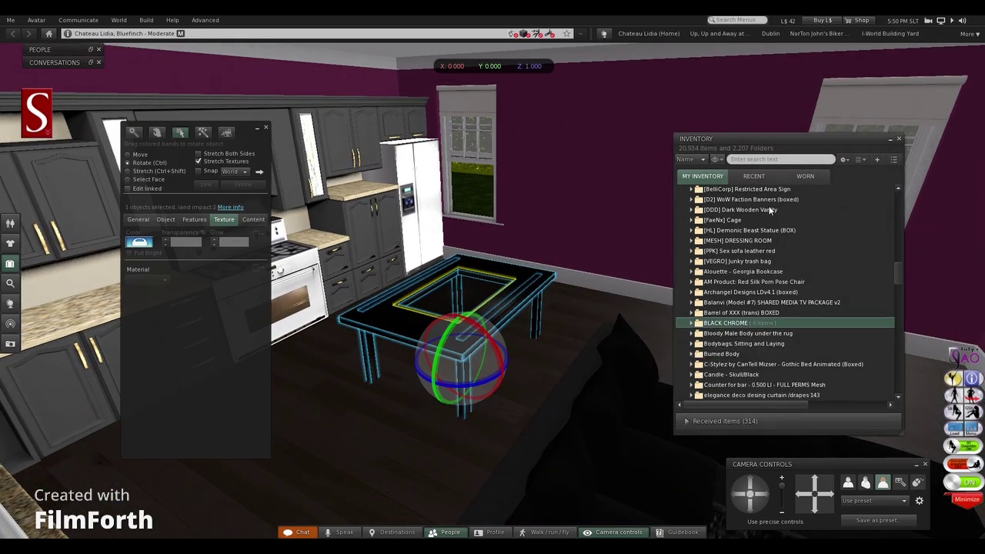
left_click(769, 160)
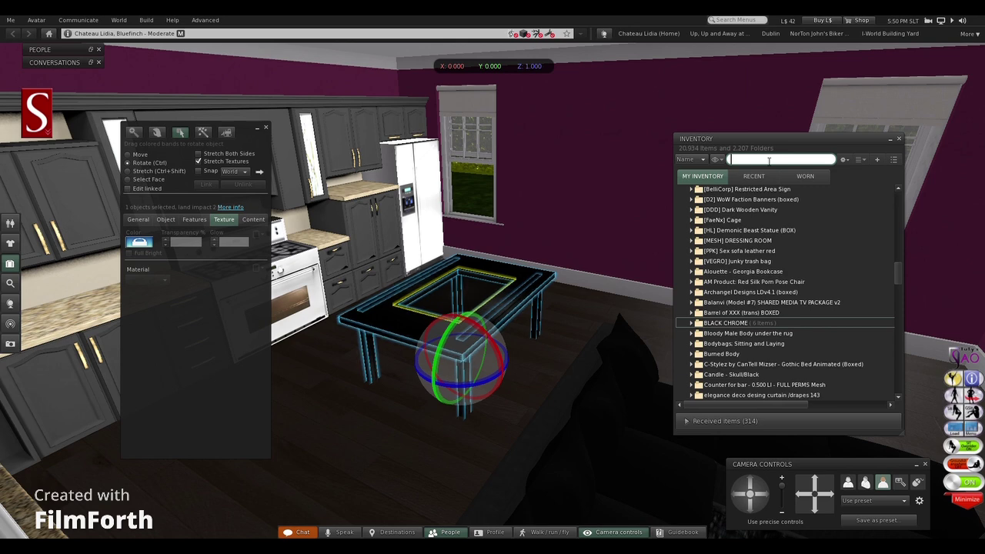
type("chair")
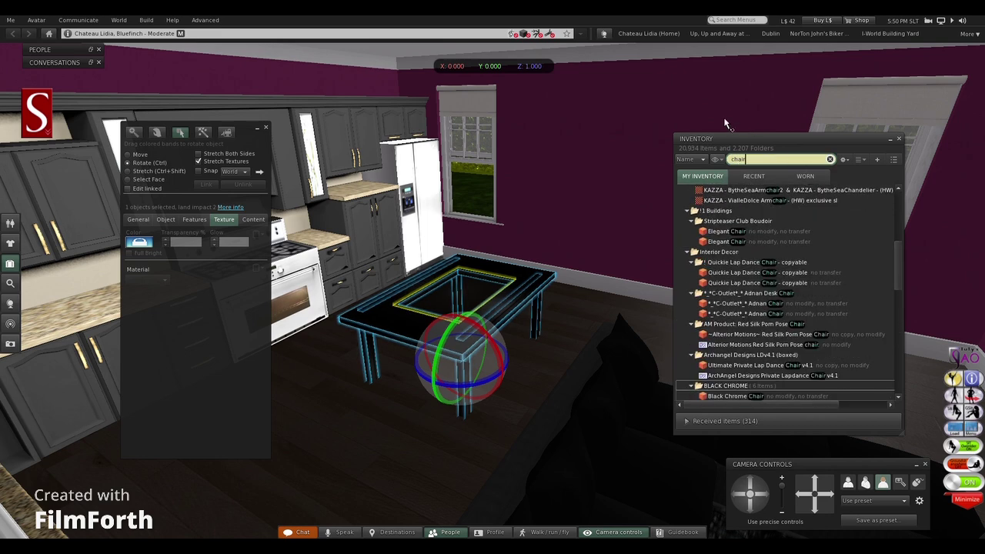
left_click_drag(729, 231, 442, 390)
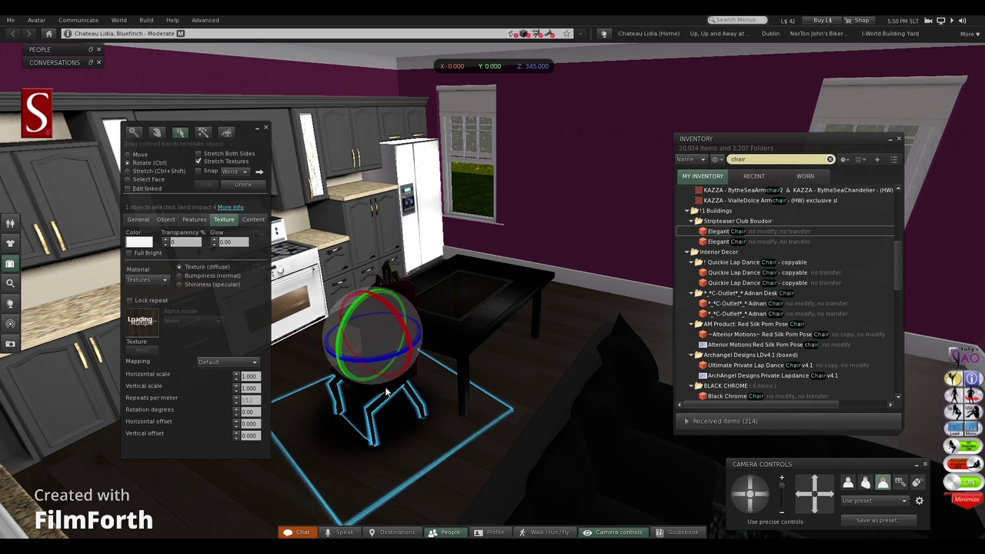
Rotate the Elegant Chair around its vertical axis to 270° in Z so it faces the table
right_click(385, 392)
left_click_drag(365, 359, 330, 352)
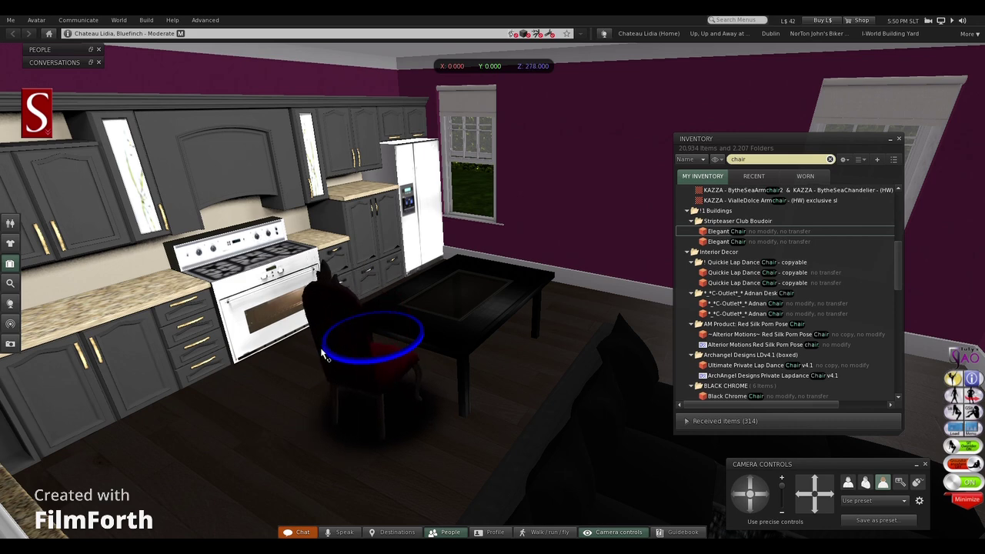
left_click_drag(320, 348, 321, 349)
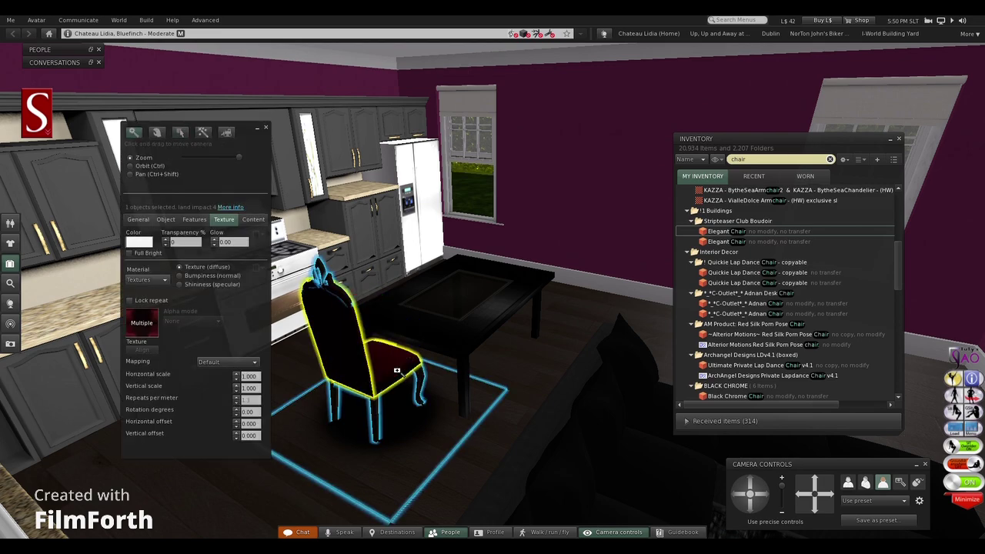
Move the chair back from the table edge along the X axis to about X 174.224
left_click_drag(404, 351, 254, 351, "alt")
mouse_move(493, 293)
left_mouse_down("alt")
mouse_move(470, 292)
mouse_move(512, 293)
mouse_move(484, 304)
mouse_move(493, 293)
left_mouse_up("alt")
key("ctrl+3")
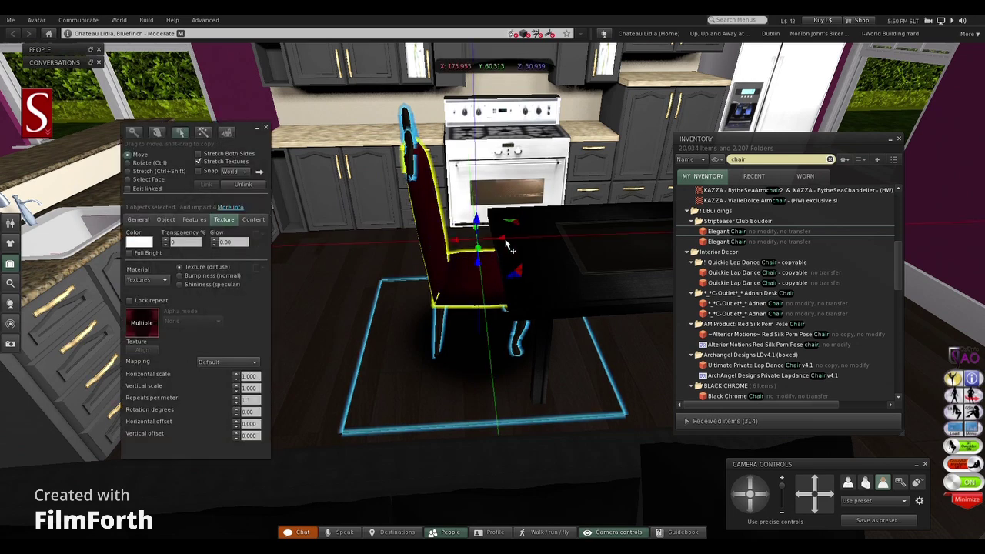
left_click_drag(504, 243, 471, 240)
left_click(266, 128)
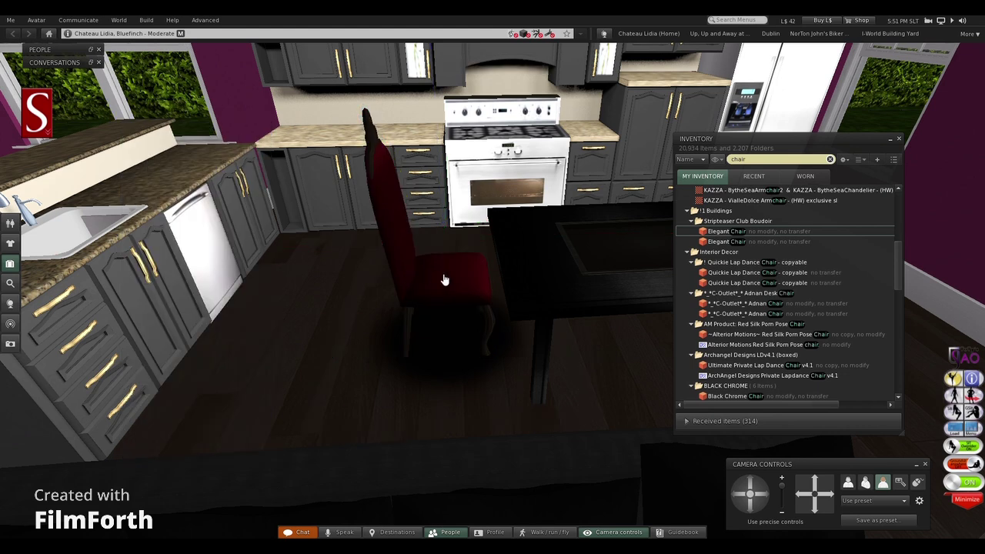
Seat the avatar on the Elegant Chair and check from the side how it fits at the table
right_click(444, 280)
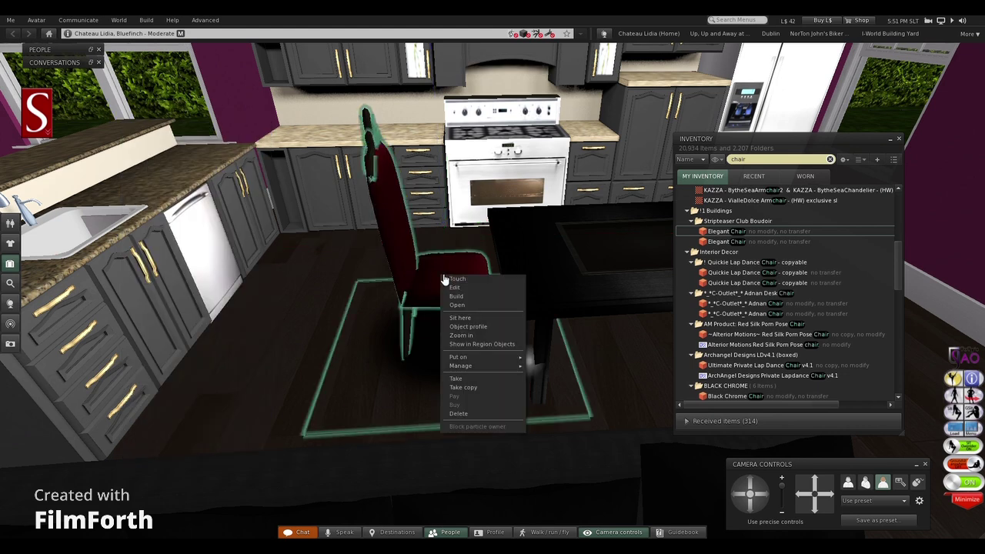
left_click(461, 317)
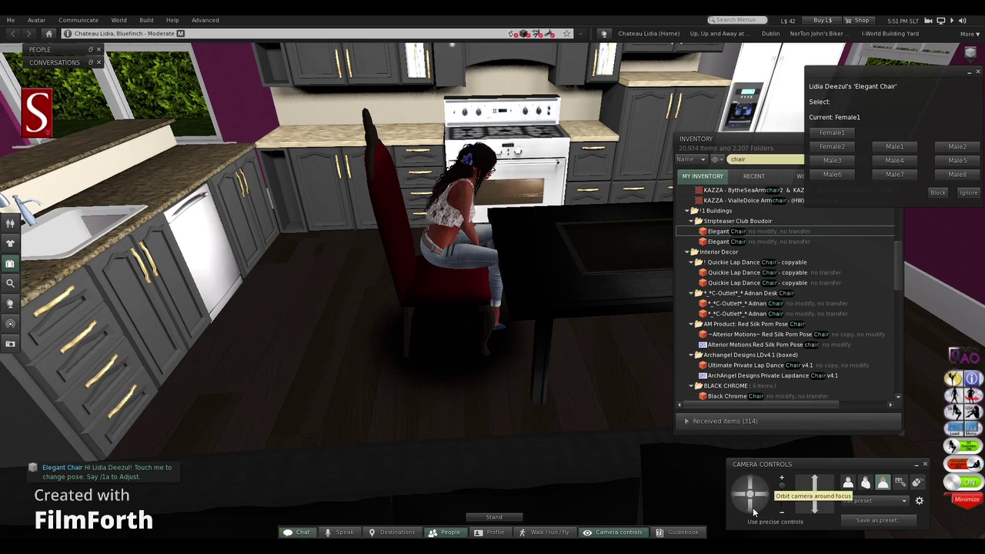
left_click_drag(752, 512, 751, 481)
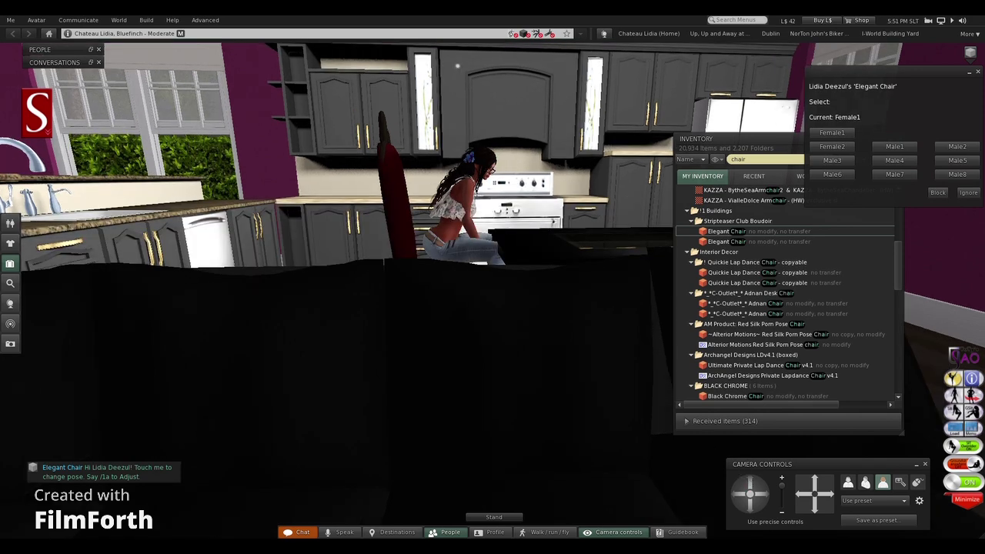
scroll(457, 66, "up", 3)
scroll(493, 304, "up", 3)
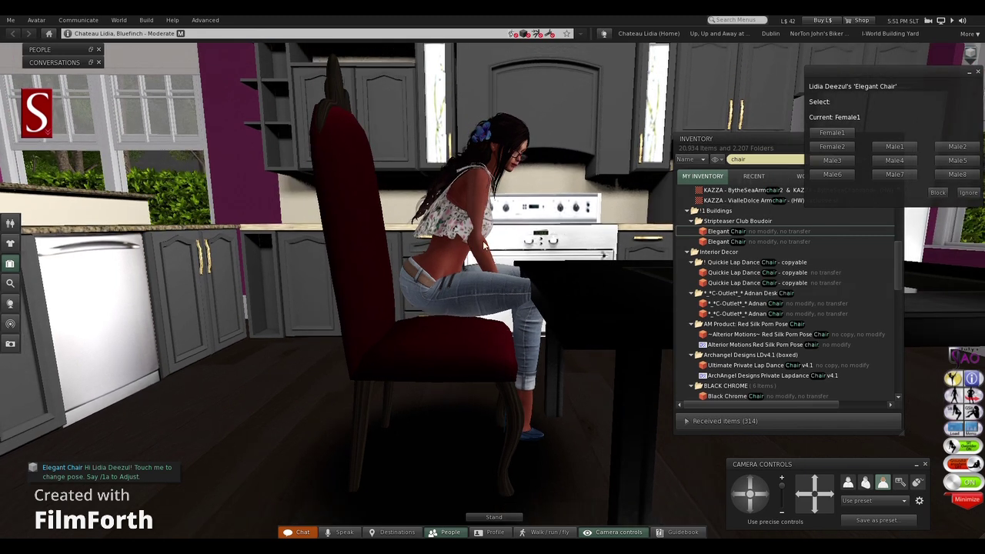
Move the occupied chair slightly farther from the table, to about X 174.359
right_click(468, 355)
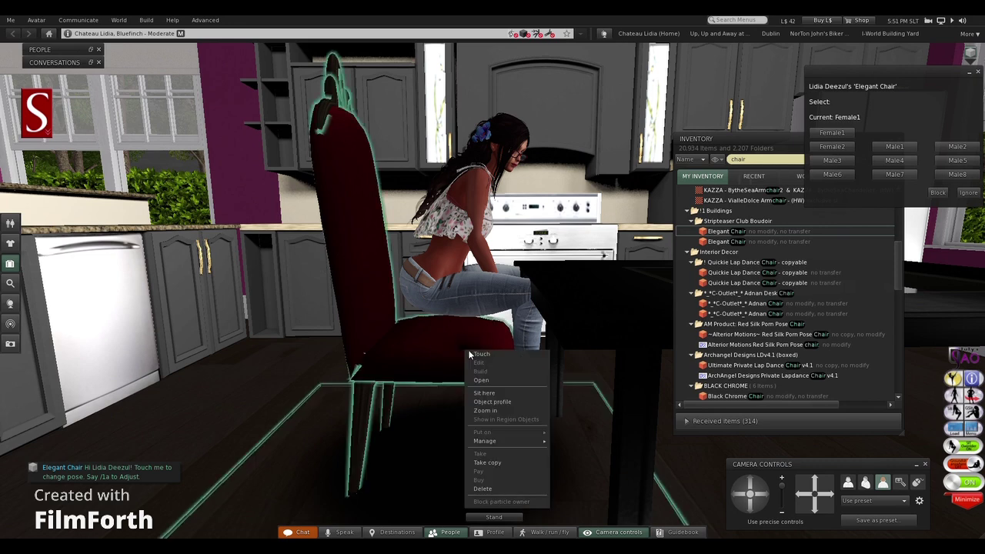
left_click(481, 362)
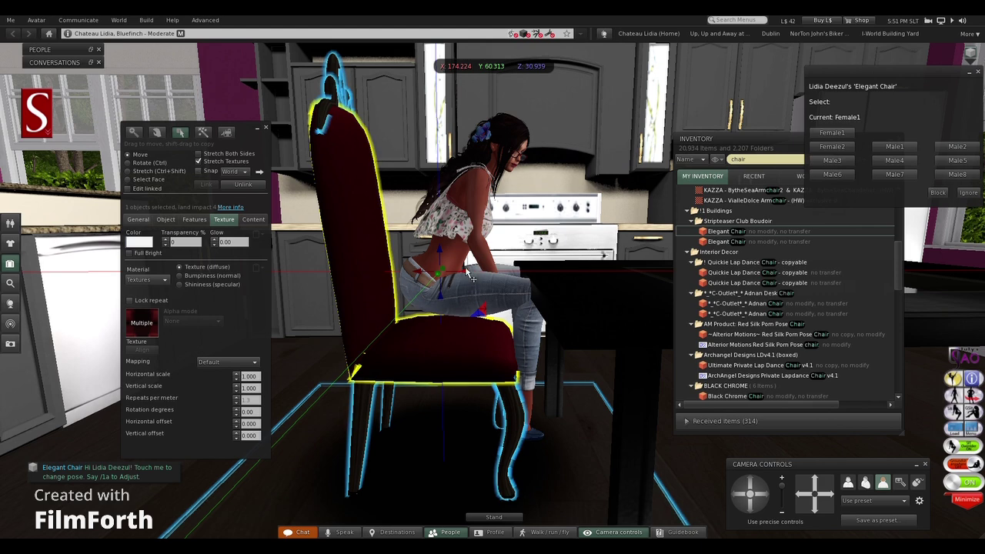
key("Escape")
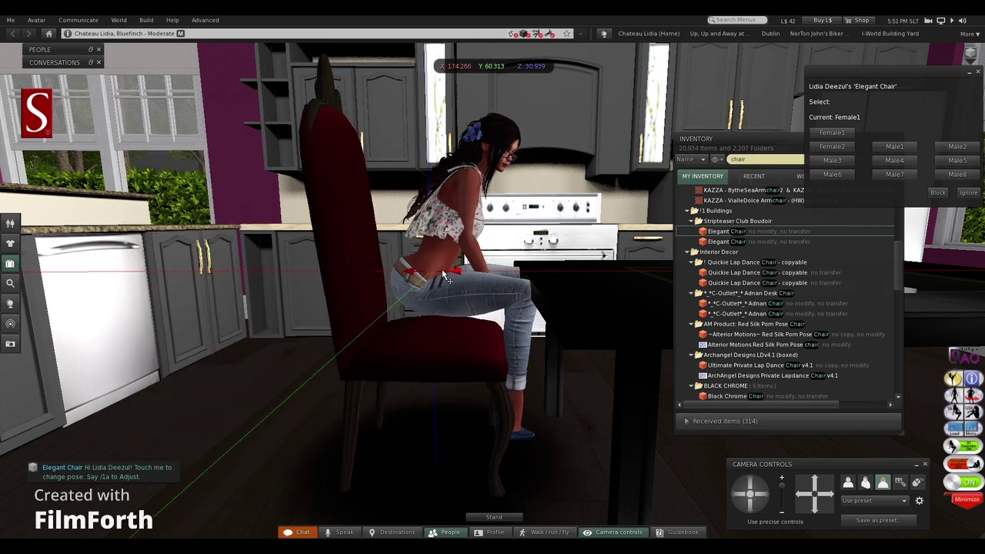
left_click_drag(436, 273, 440, 274)
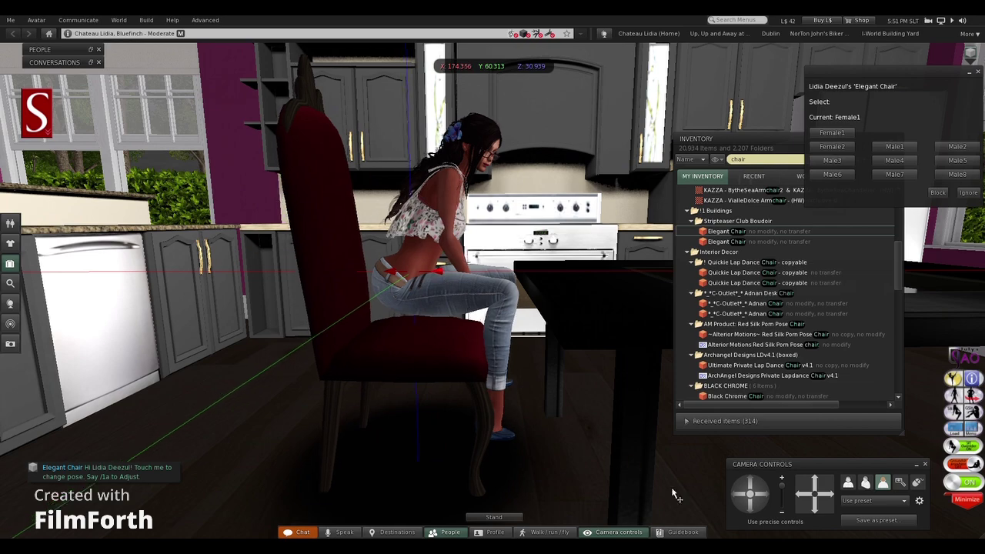
left_click(751, 504)
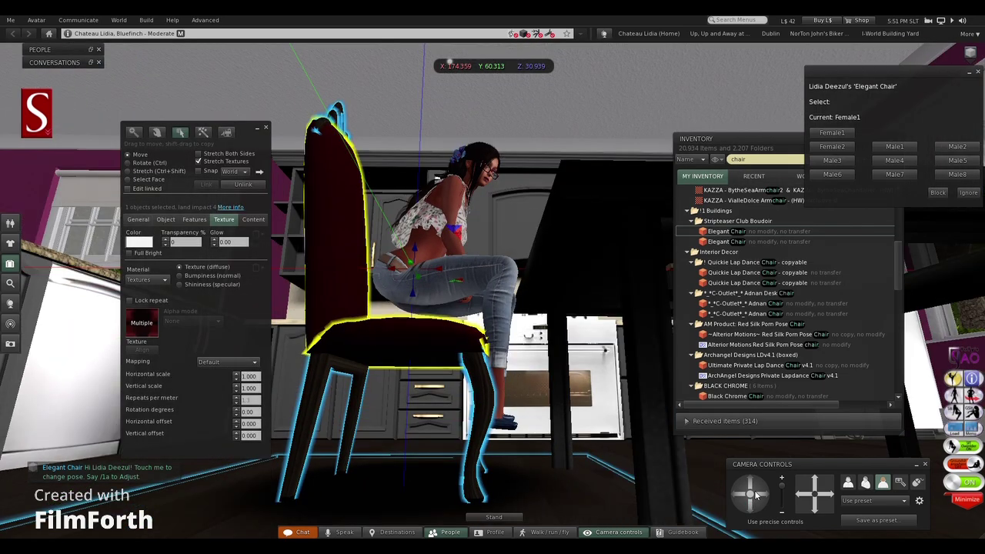
left_click(750, 488)
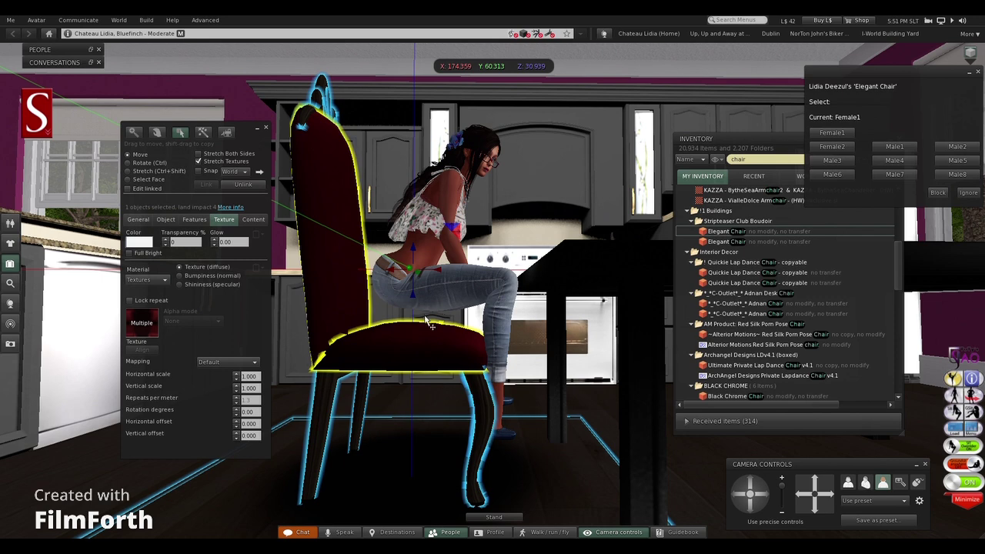
left_click(267, 128)
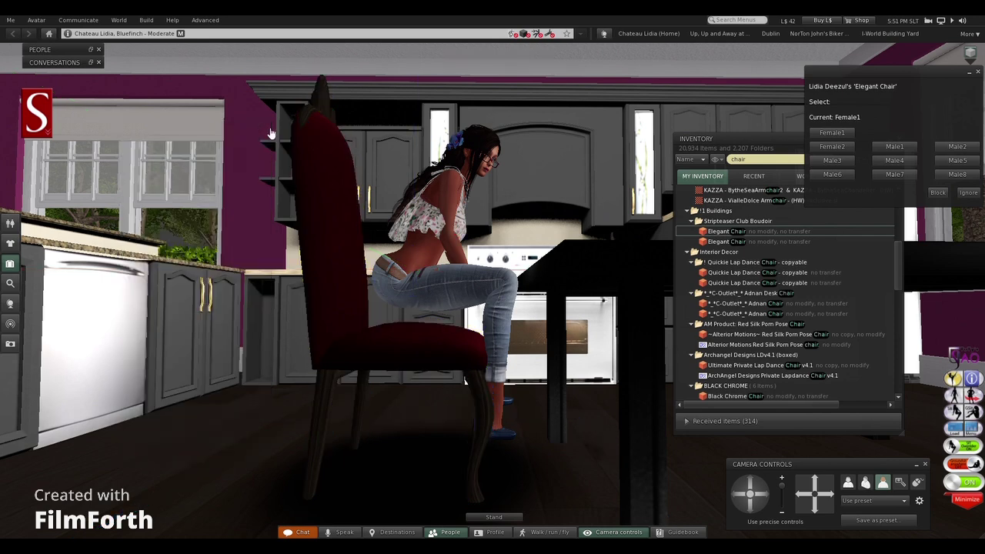
Stand the avatar up and duplicate the Elegant Chair
left_click(496, 517)
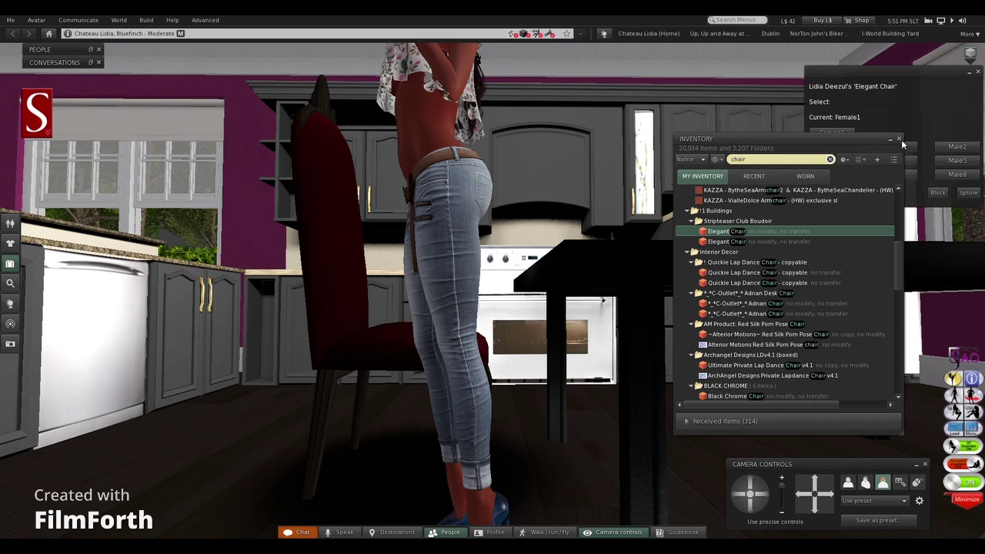
left_click(901, 142)
right_click(382, 354)
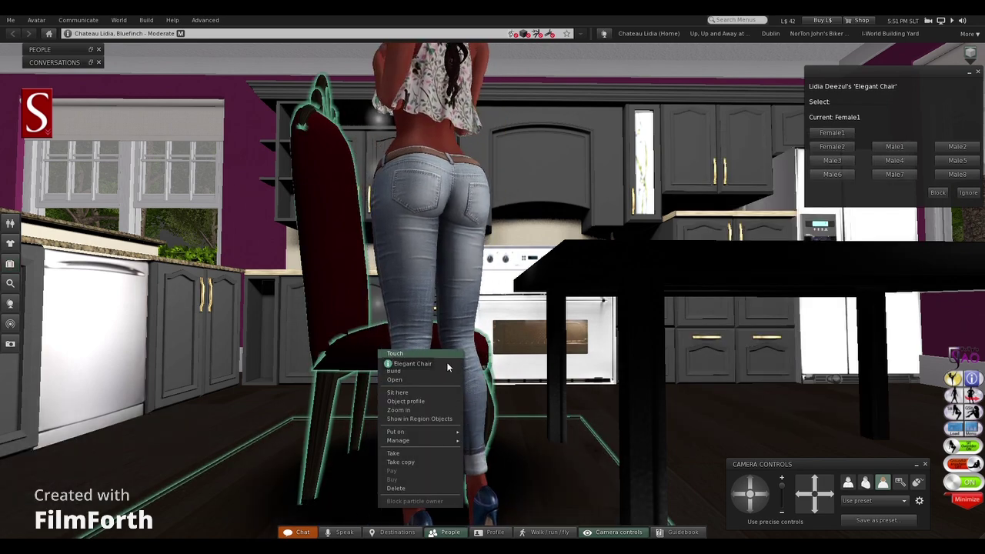
left_click(450, 370)
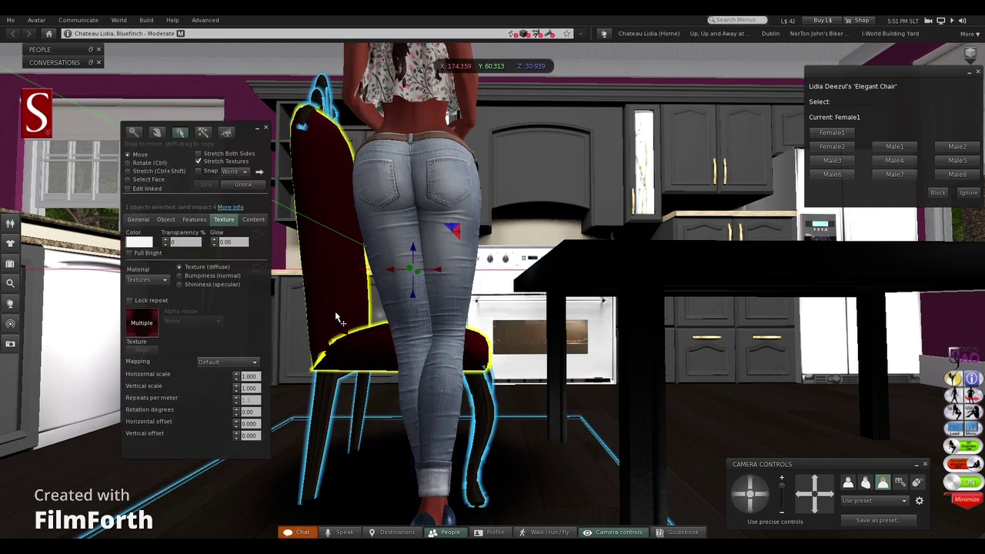
key("ctrl+d")
left_click(307, 393)
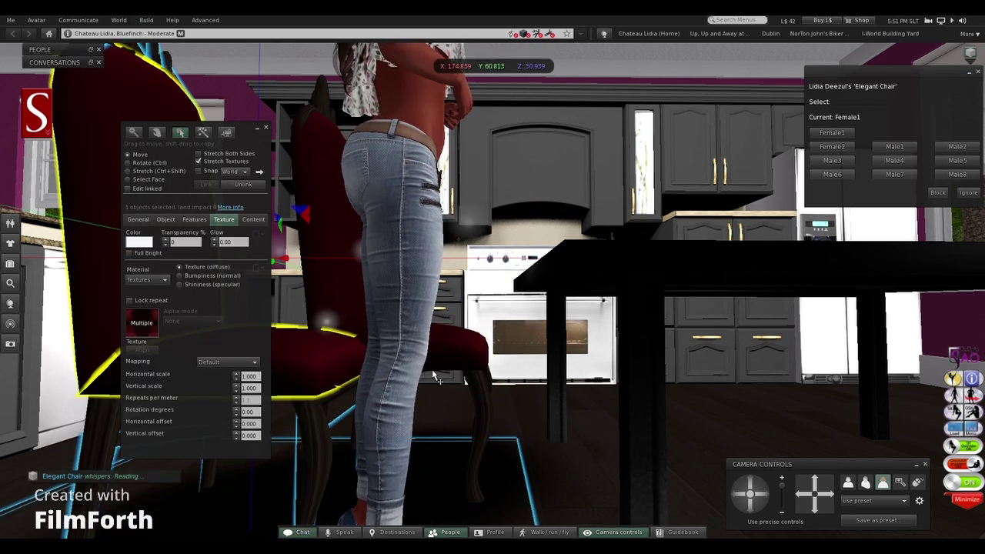
Move the duplicated chair along the X axis to the opposite end of the table, at about X 170.840
left_click_drag(307, 392, 490, 268, "alt")
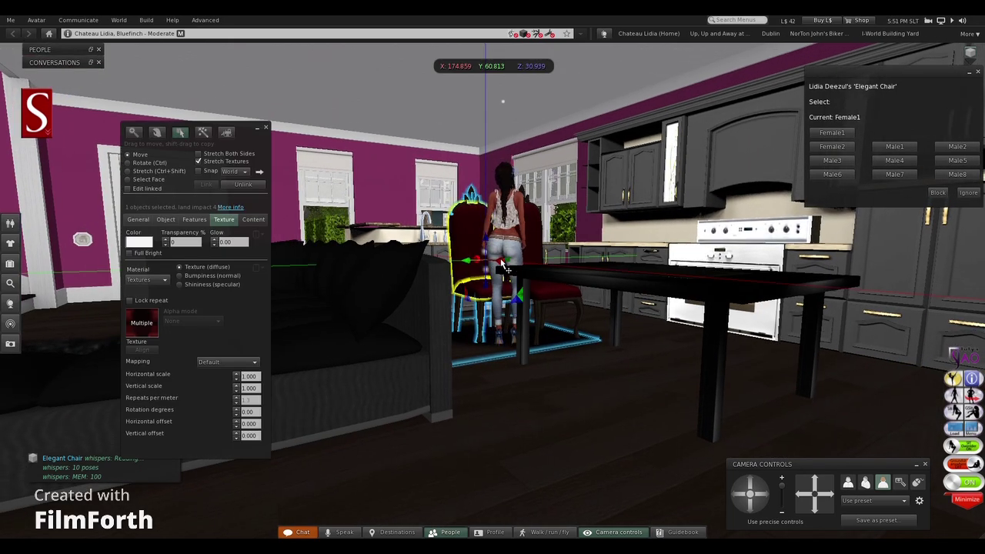
left_click_drag(520, 268, 912, 348)
left_click_drag(805, 320, 552, 290, "alt")
left_click_drag(625, 268, 643, 262)
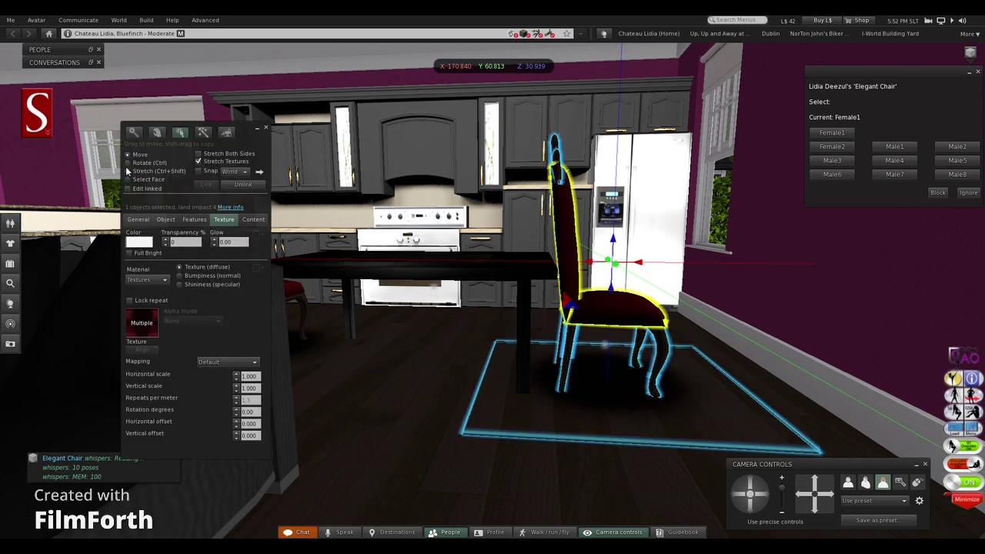
Rotate the duplicated chair half a turn around its vertical axis so it faces the table
left_click(142, 165)
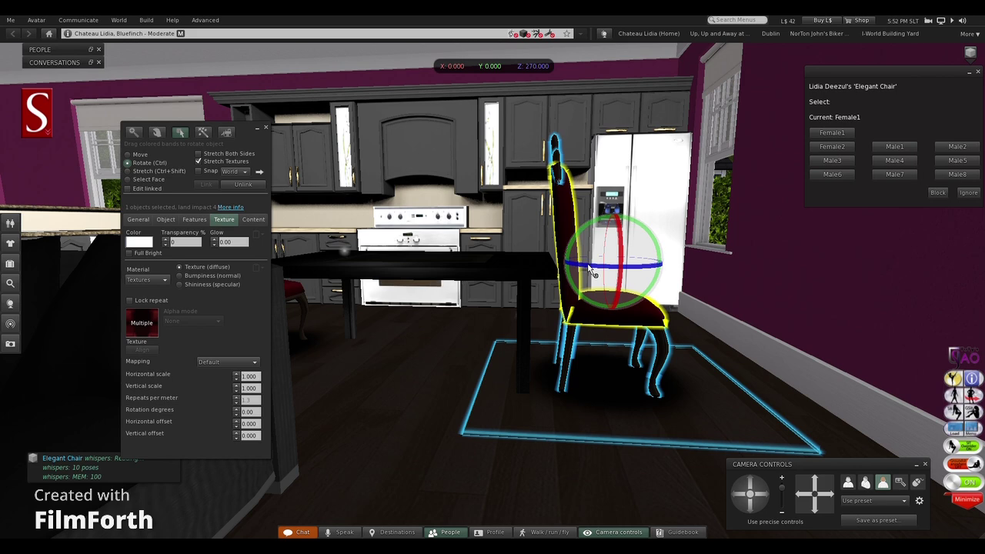
left_click_drag(606, 271, 752, 267)
key("Escape")
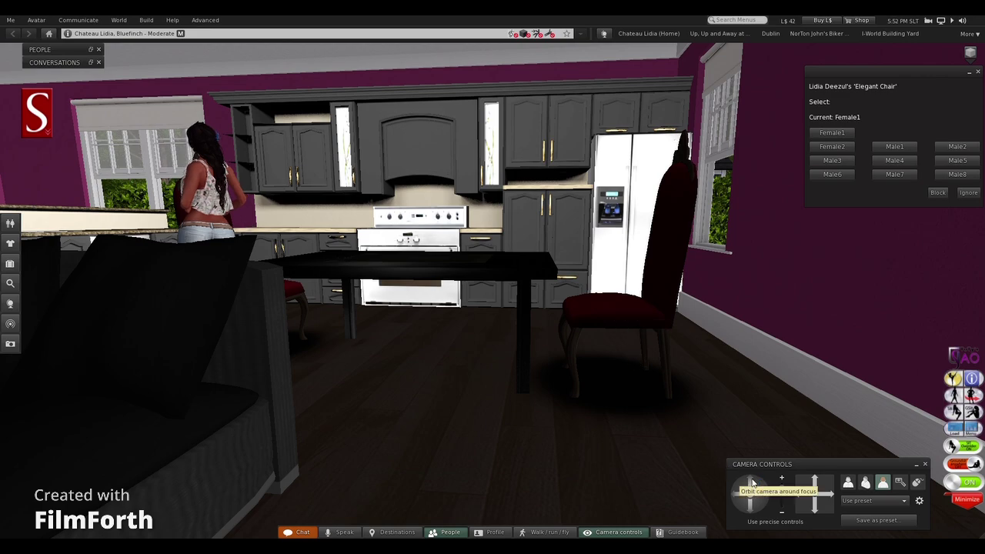
Align the second chair with the end of the table by moving it to about Y 60.480
left_click_drag(753, 484, 753, 483)
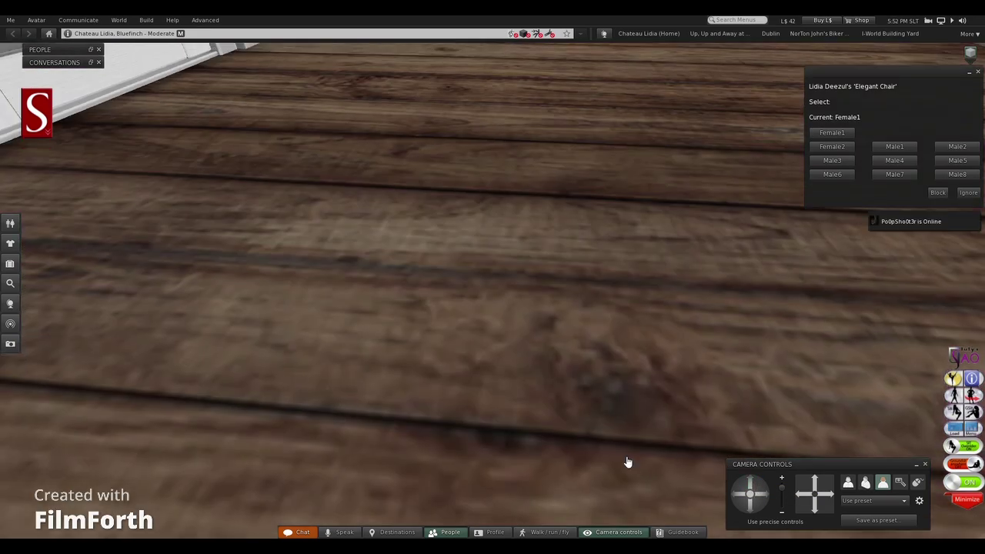
scroll(626, 464, "down", 5)
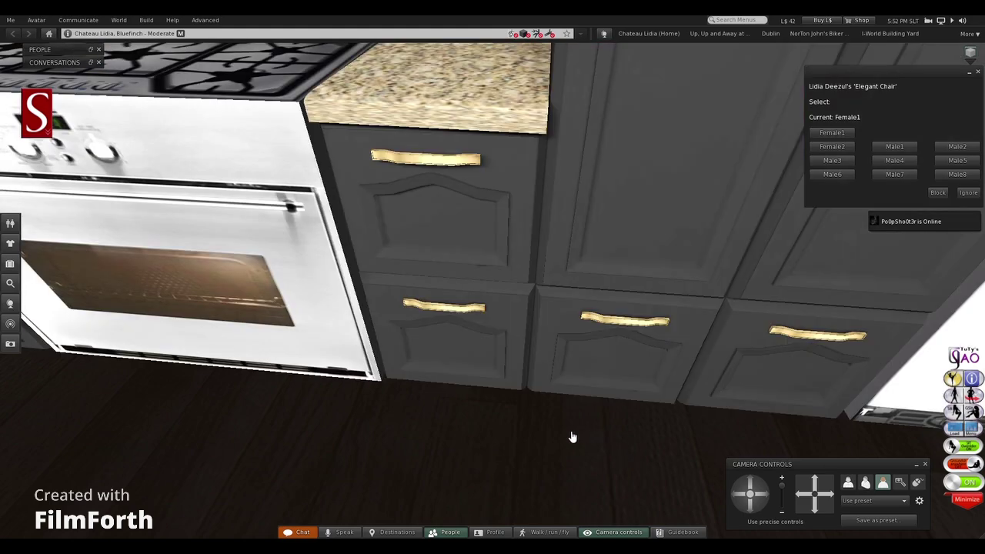
left_click_drag(494, 298, 500, 296)
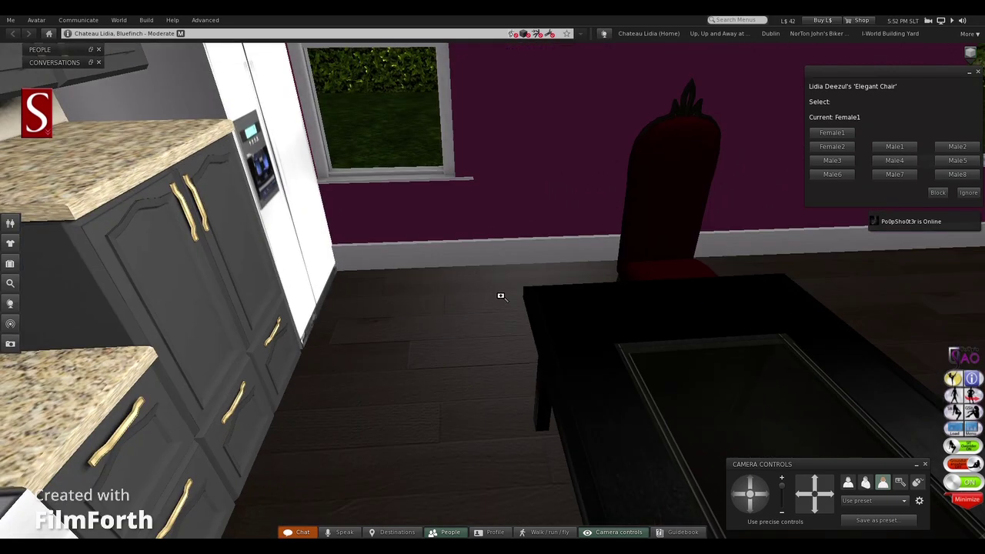
right_click(678, 254)
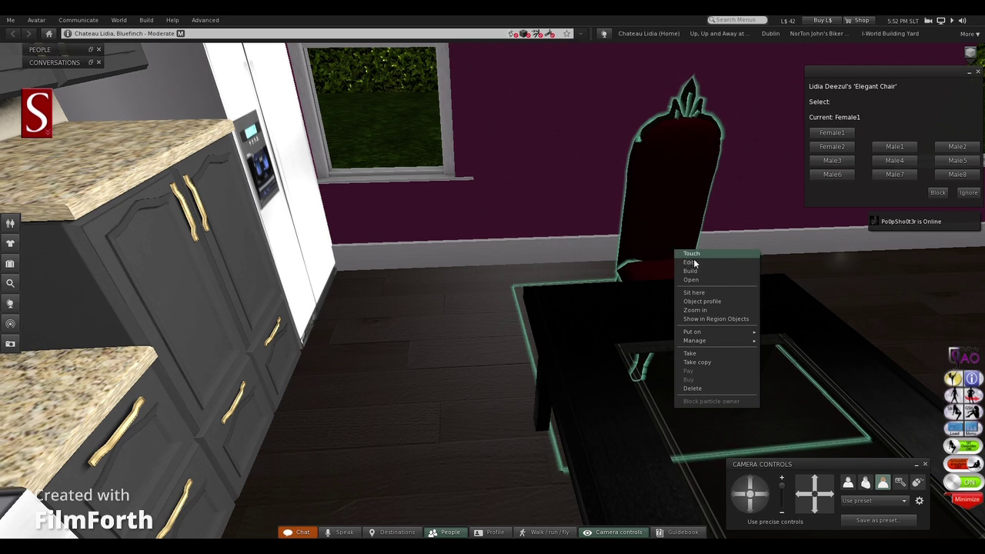
left_click(690, 263)
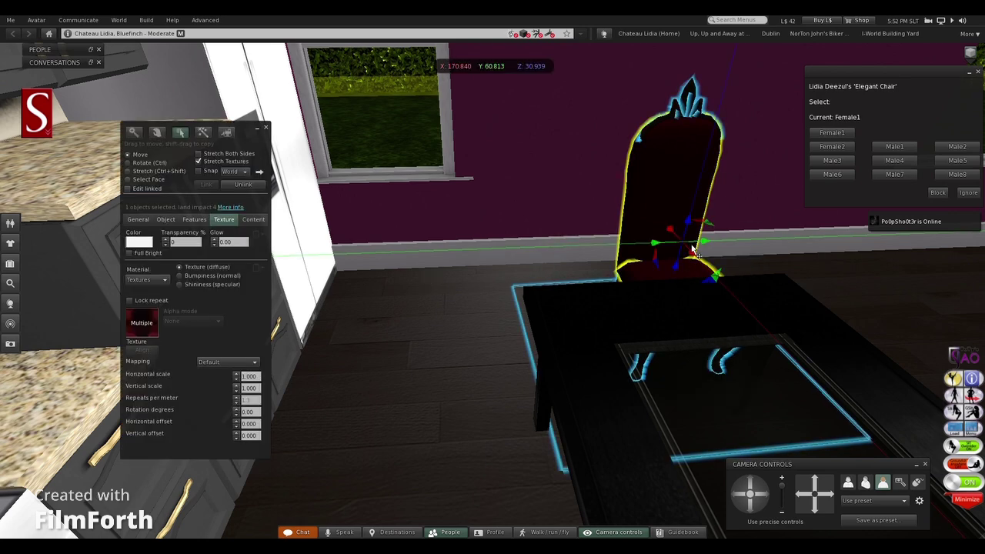
left_click_drag(647, 246, 480, 334)
key("ctrl+3")
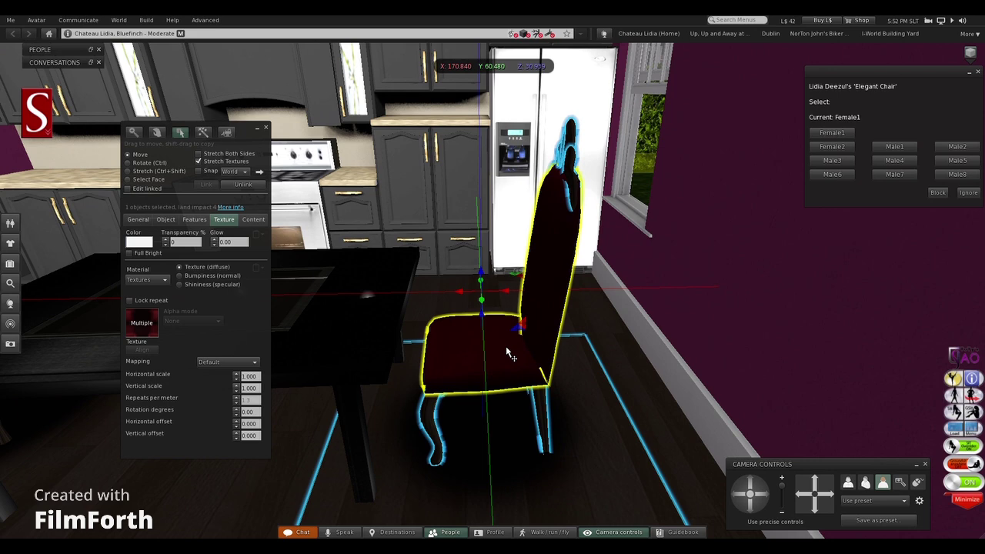
Seat the avatar on the second chair to check its distance from the table
right_click(506, 347)
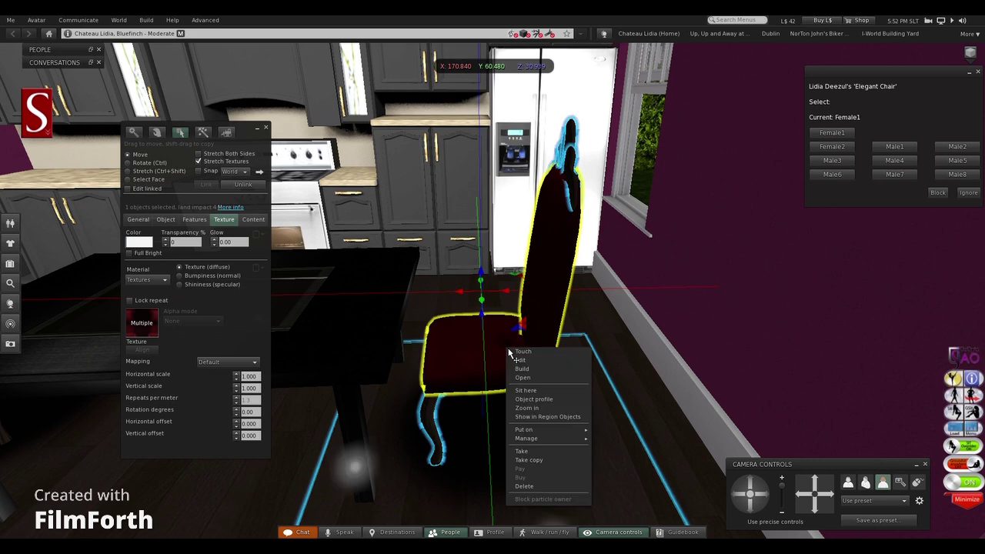
left_click(525, 391)
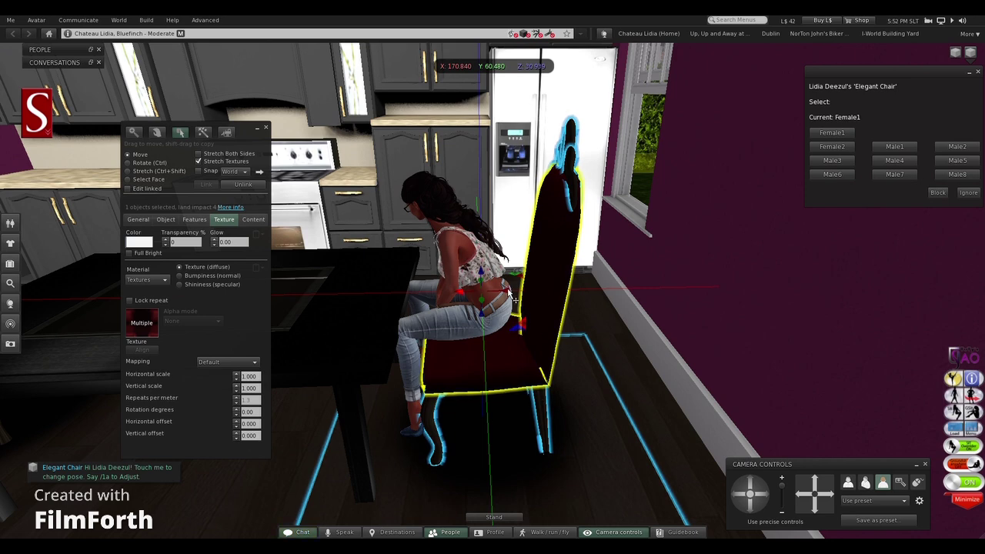
Move the second chair along the X axis slightly away from the table, to about X 170.765, and finish editing it
left_click_drag(508, 293, 521, 292)
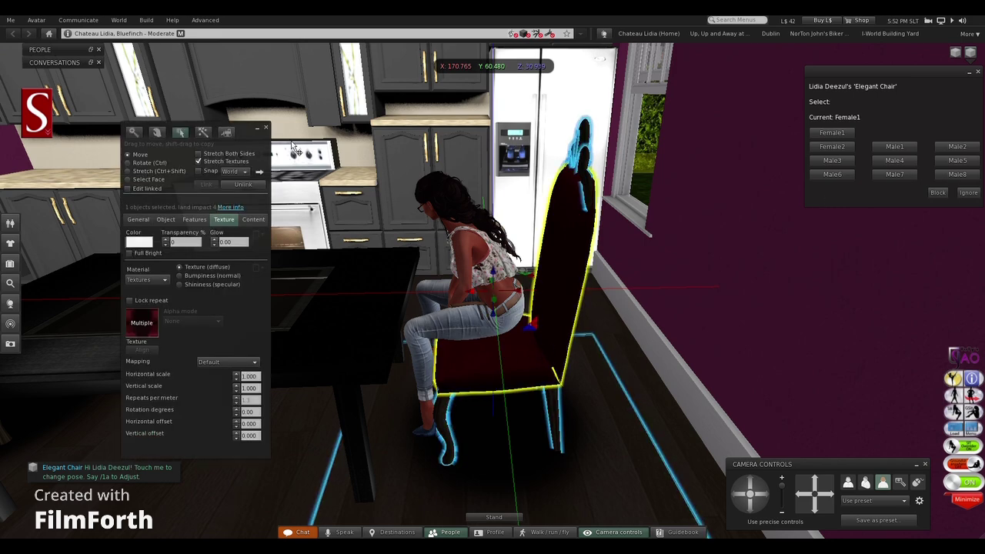
left_click(267, 129)
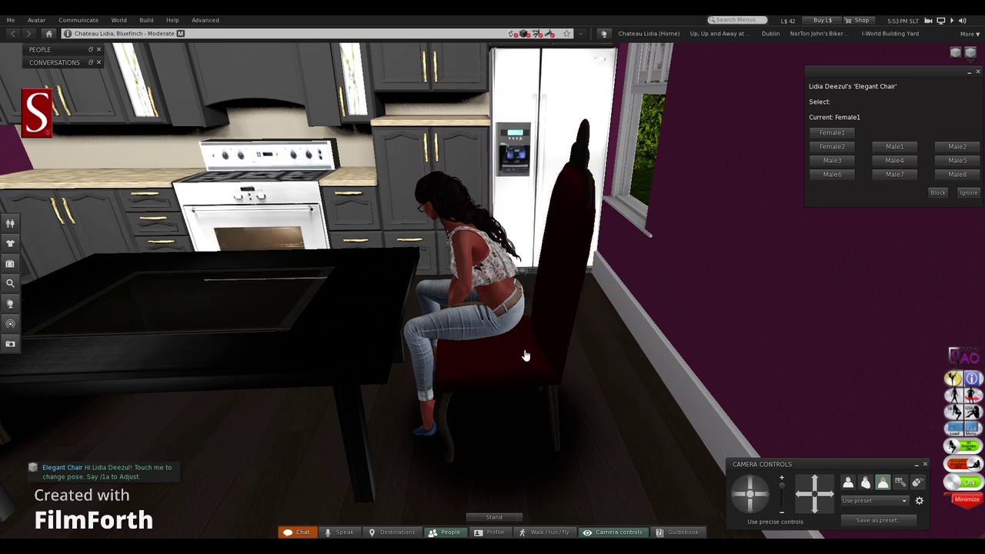
Switch the seated avatar to the Female2 pose on the second chair, and stand the avatar up
left_click(844, 132)
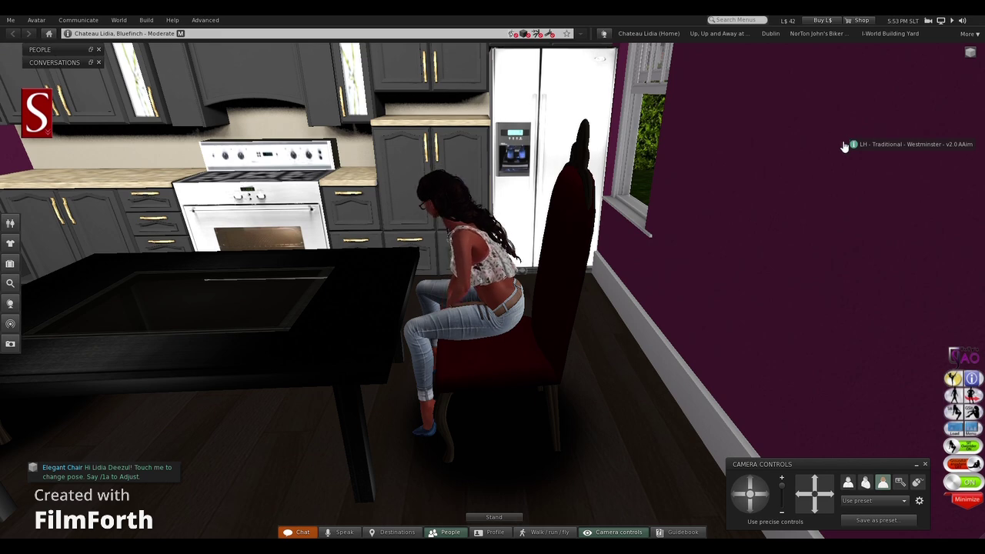
left_click(527, 349)
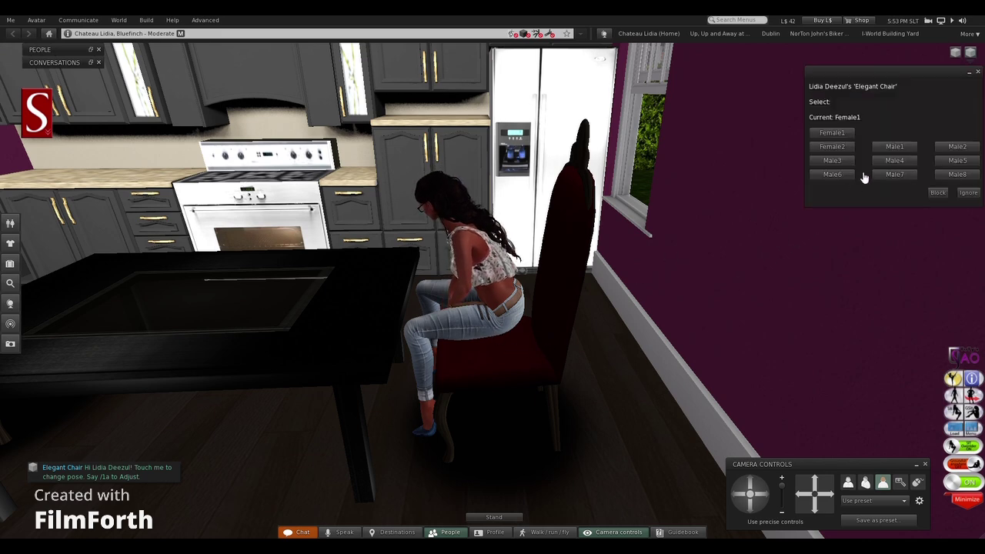
left_click(850, 149)
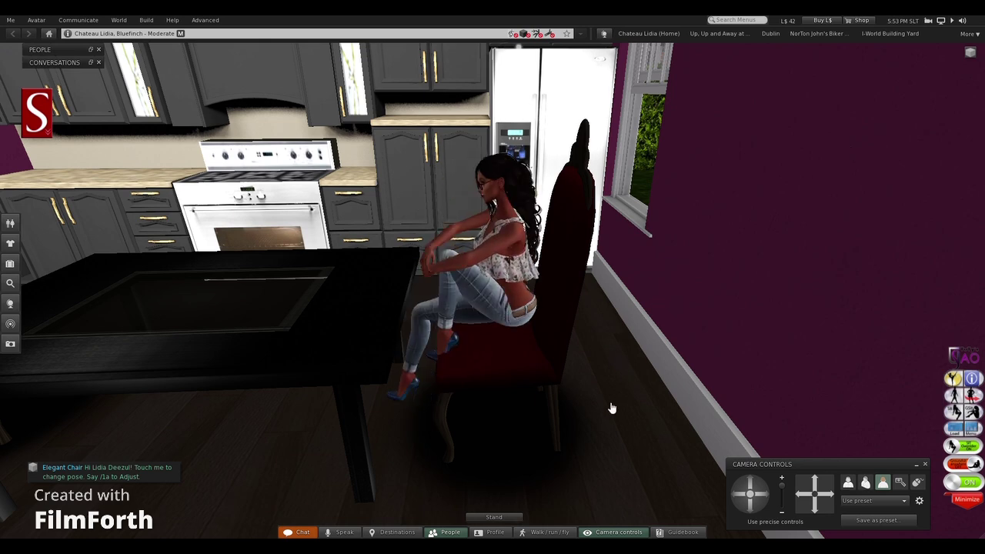
left_click(508, 520)
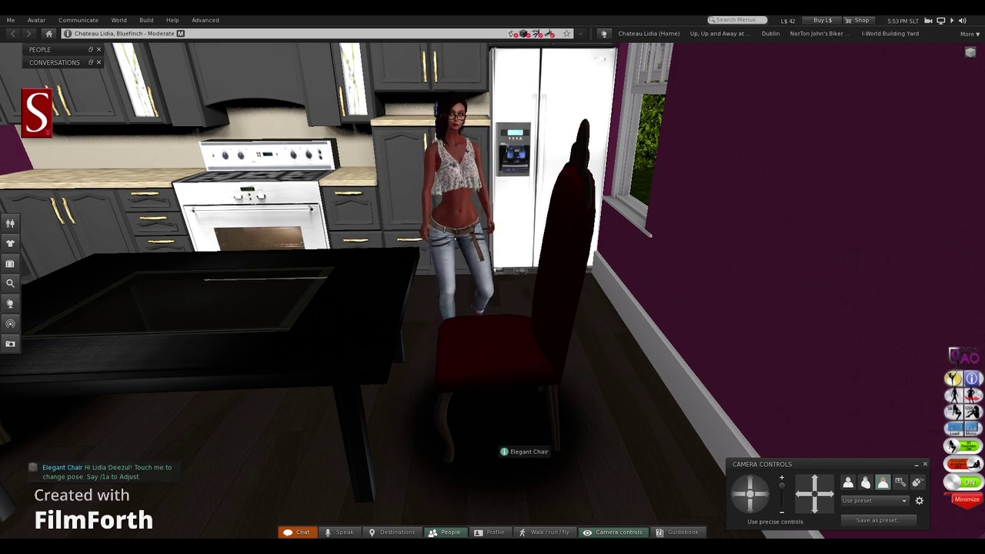
Search the inventory for bookcase and place the Alouette - Georgia Bookcase - Darkest on the floor near the wall between the two windows
left_click_drag(459, 190, 465, 243)
key("Right")
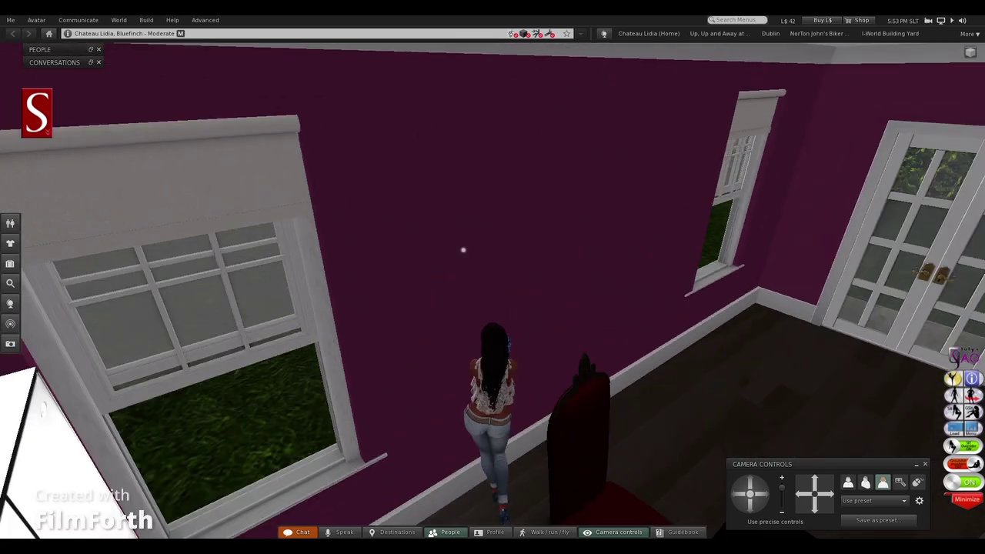
key("Right")
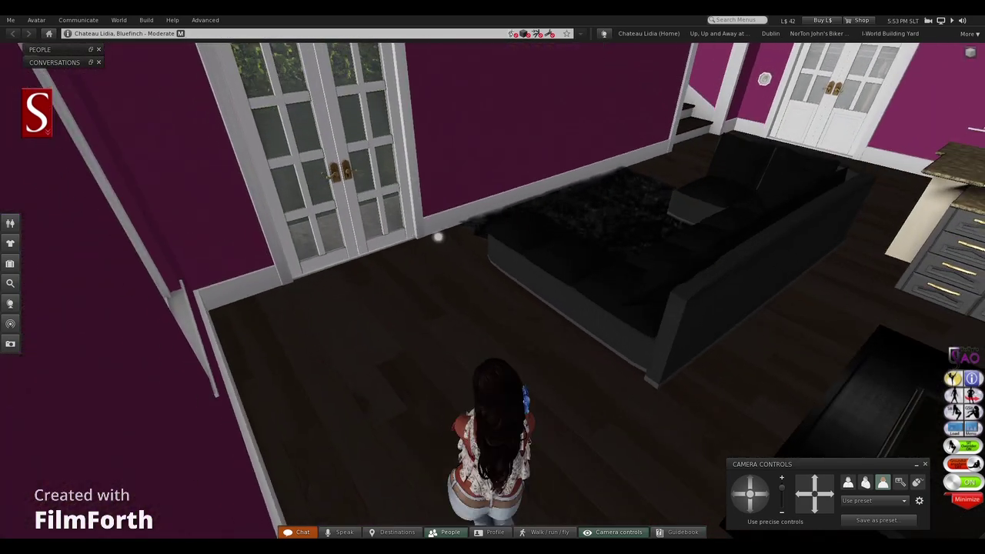
key("Left")
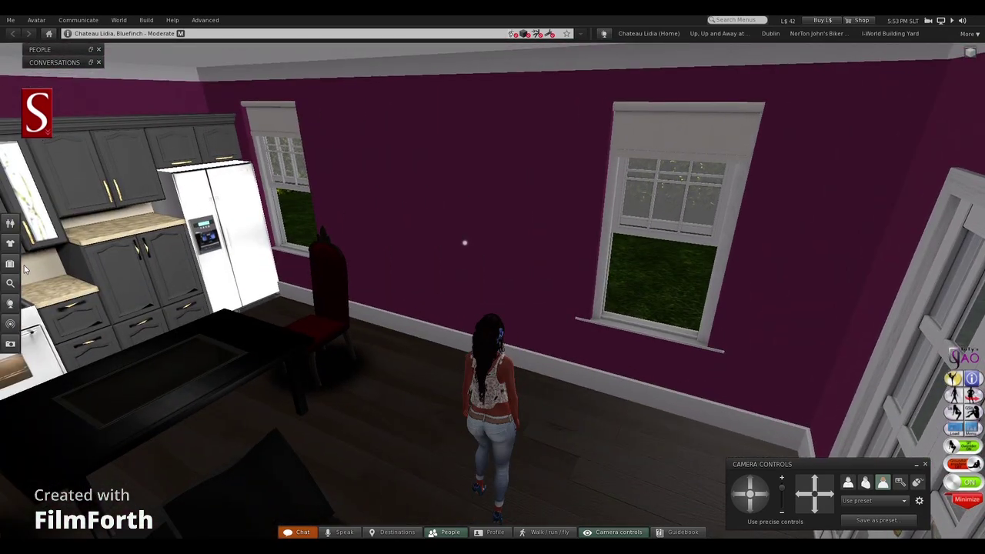
left_click(10, 263)
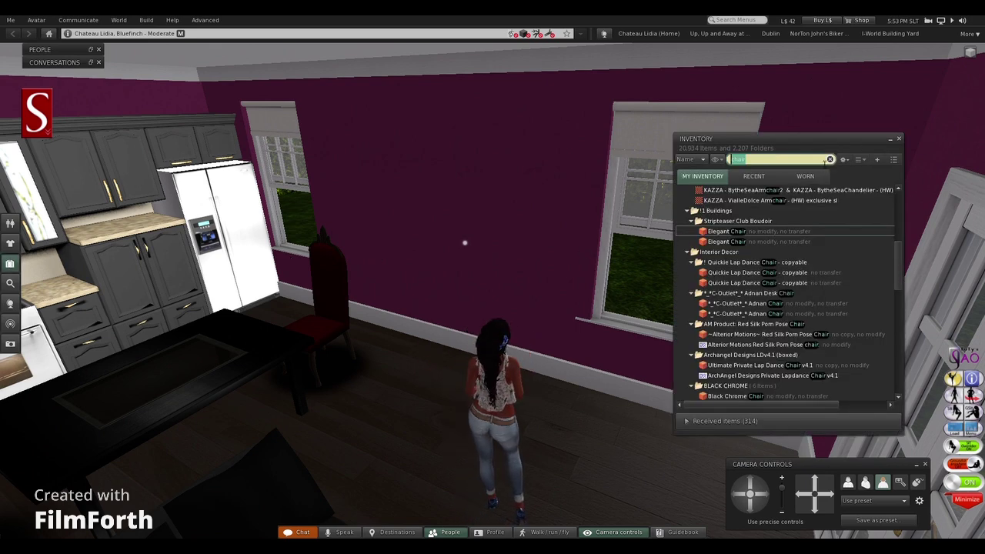
type("bookcase")
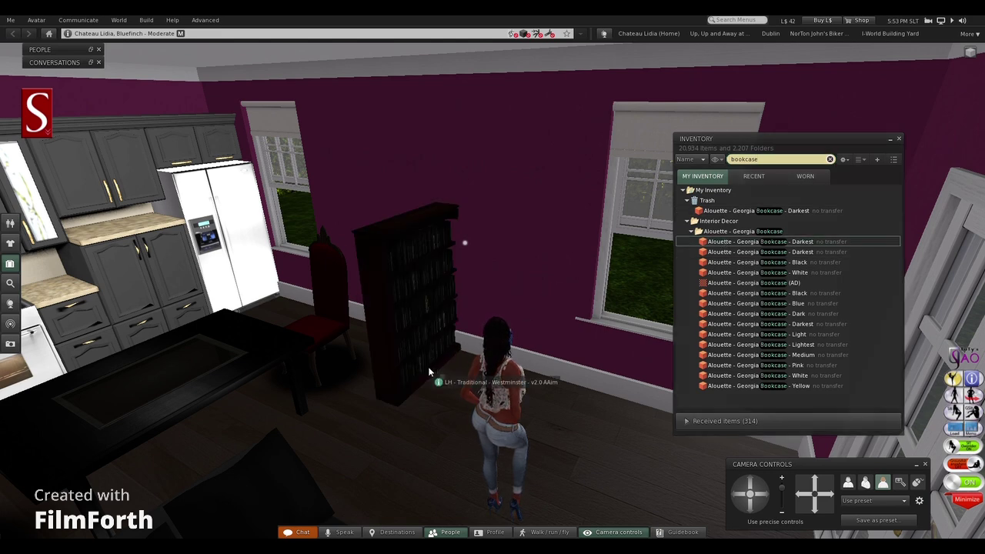
Edit the bookcase and rotate it around its vertical axis to Z 90.000 so its shelves face the room
right_click(445, 310)
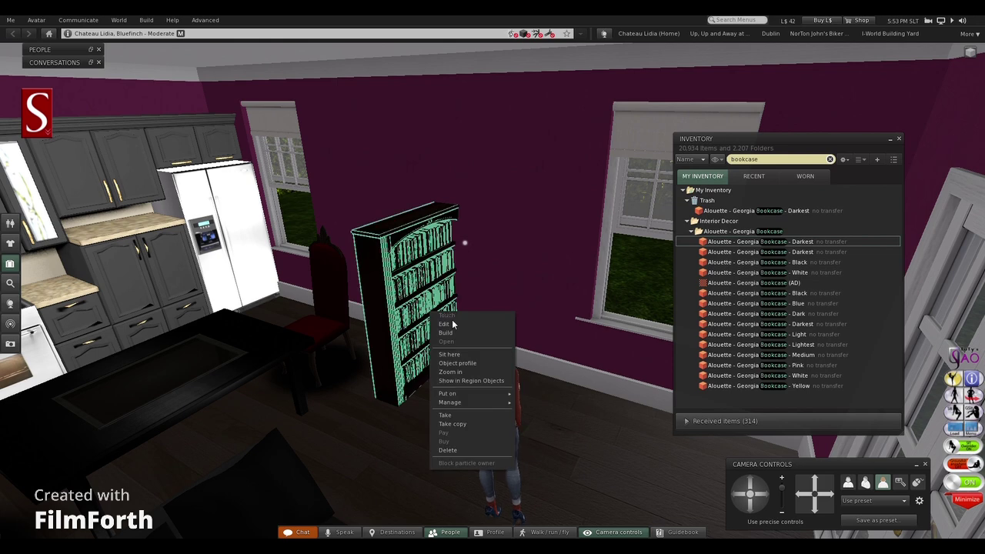
left_click(454, 321)
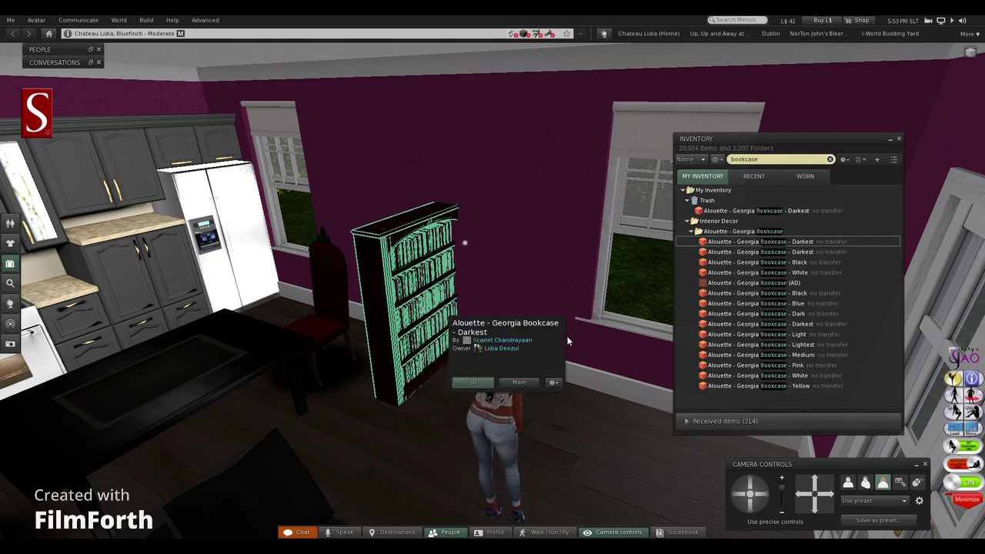
right_click(415, 316)
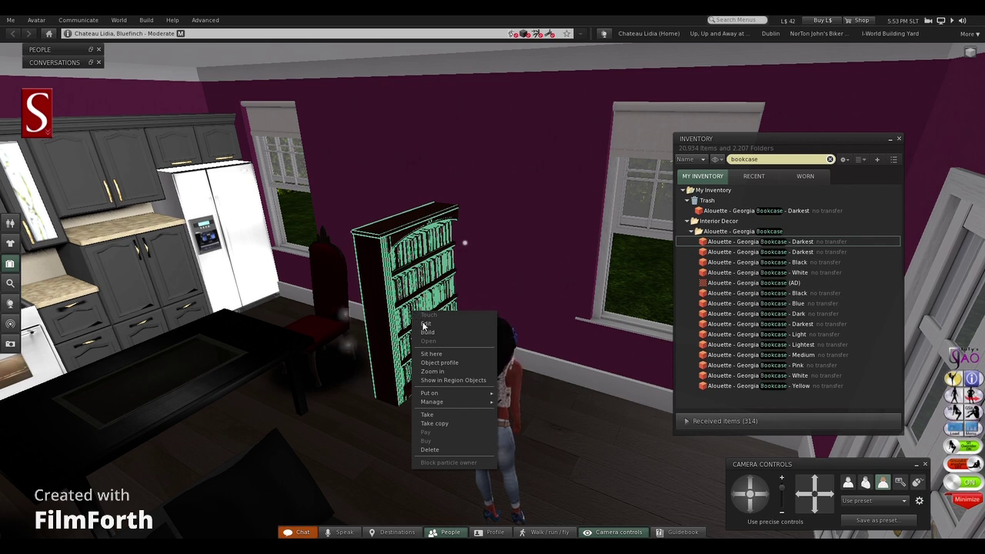
left_click(426, 327)
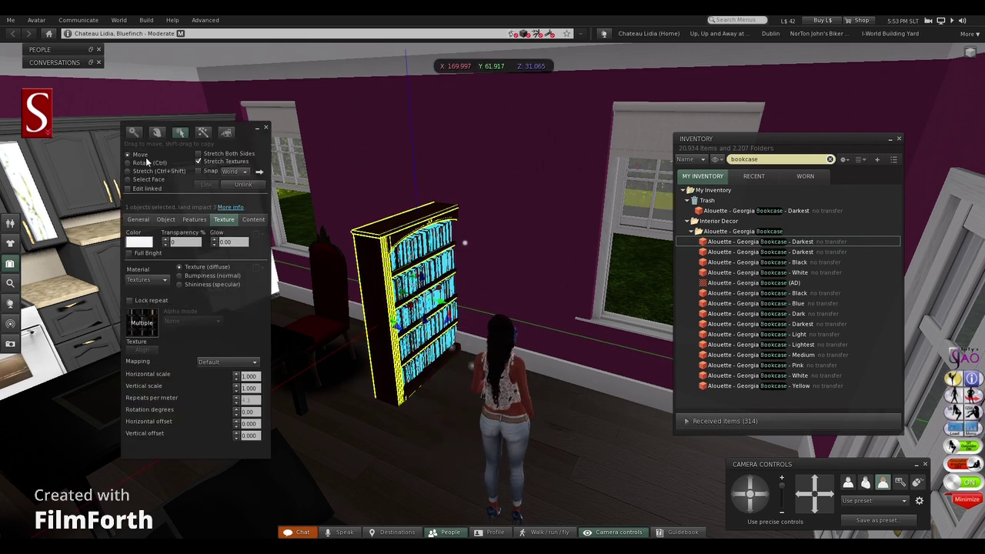
key("ctrl")
left_click_drag(469, 306, 491, 301)
key("alt")
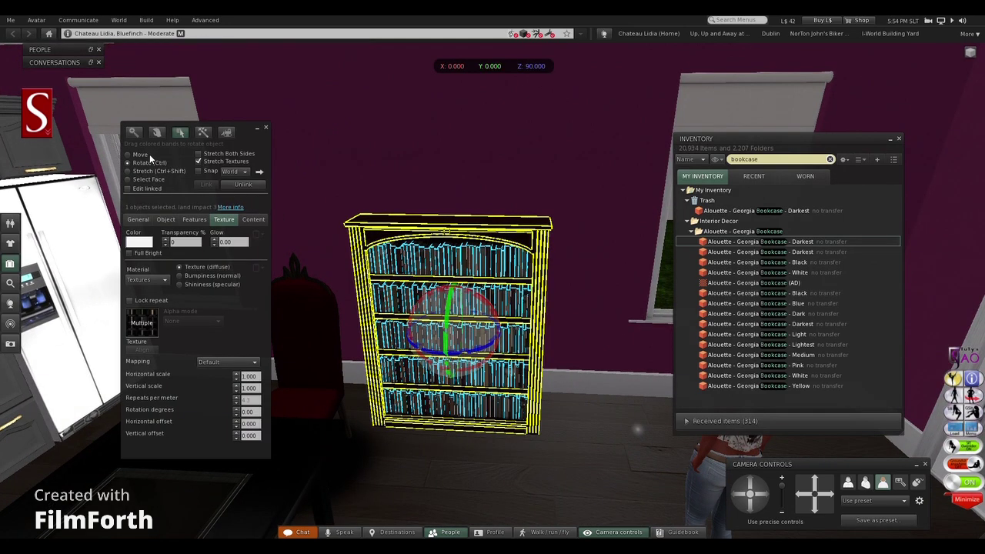
Move the bookcase along the X axis until its back is against the wall between the windows
left_click(141, 155)
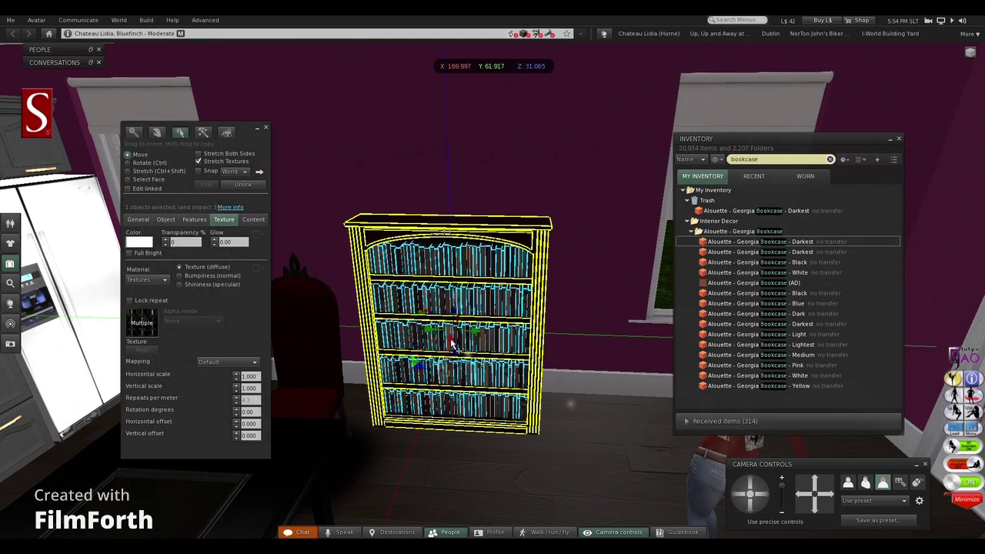
key("Escape")
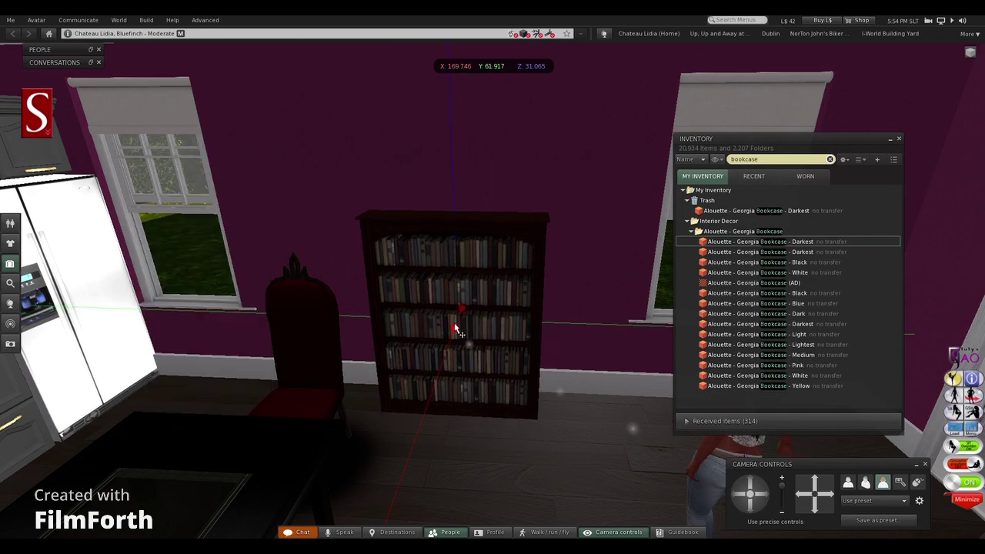
left_click_drag(456, 327, 227, 240)
left_click(519, 290, "alt")
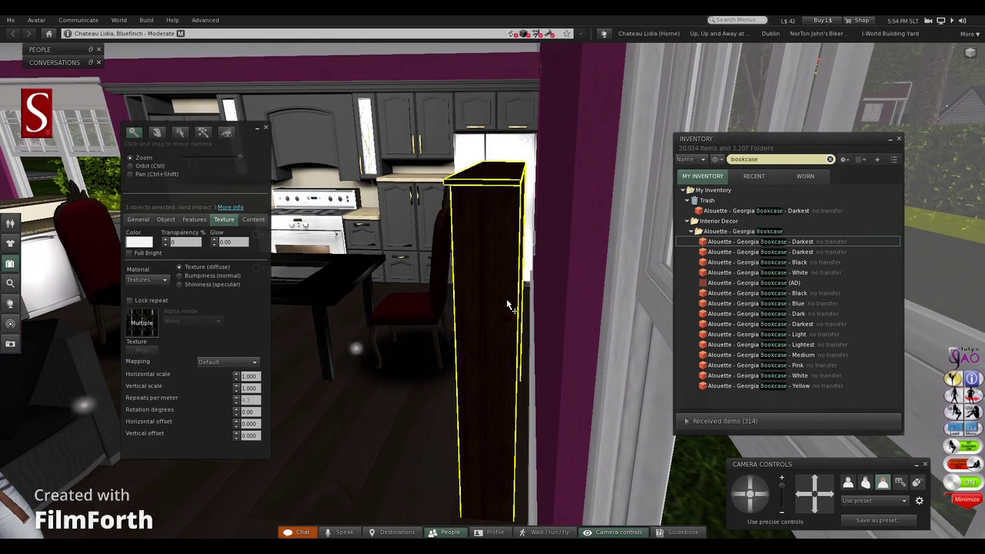
left_click_drag(478, 317, 498, 291)
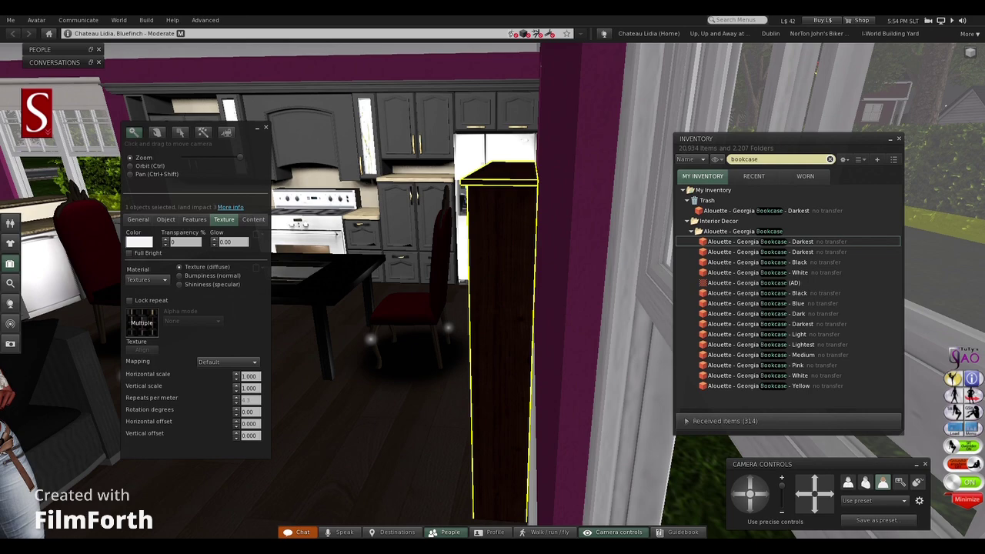
key("Escape")
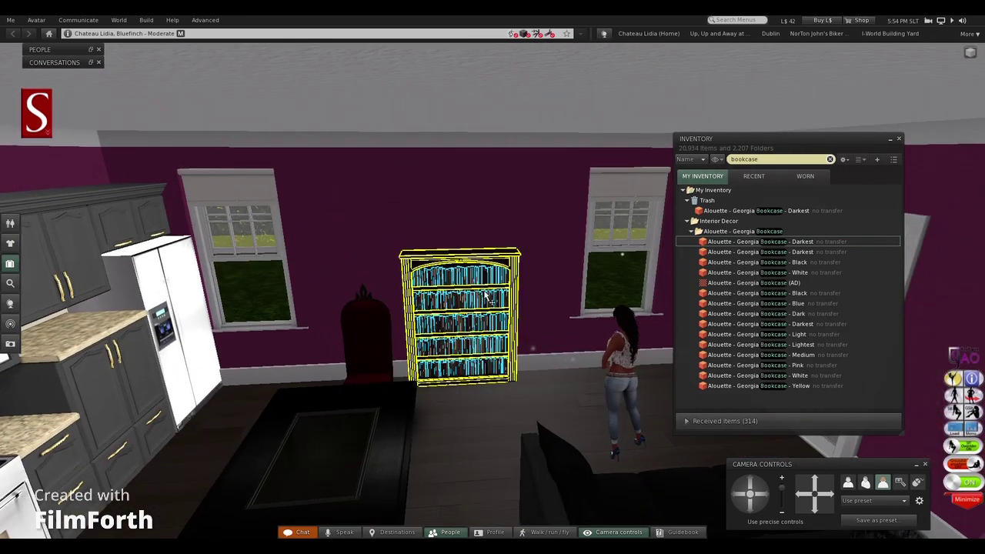
Add a second matching bookcase and align it right beside the first against the wall, at about X 169.572, Y 62.219
key("ctrl+3")
left_click_drag(443, 323, 423, 337)
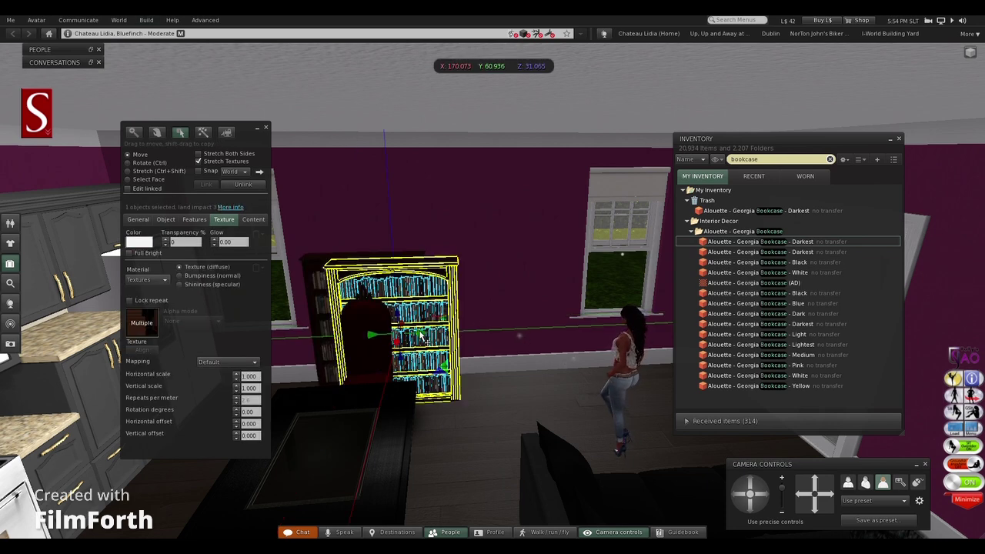
left_click_drag(397, 342, 393, 333)
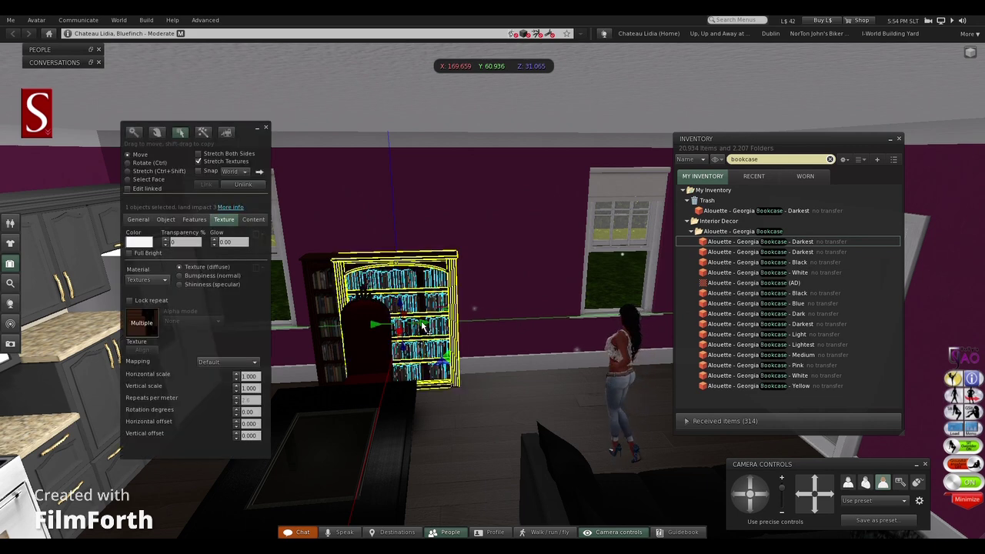
left_click_drag(434, 325, 481, 328)
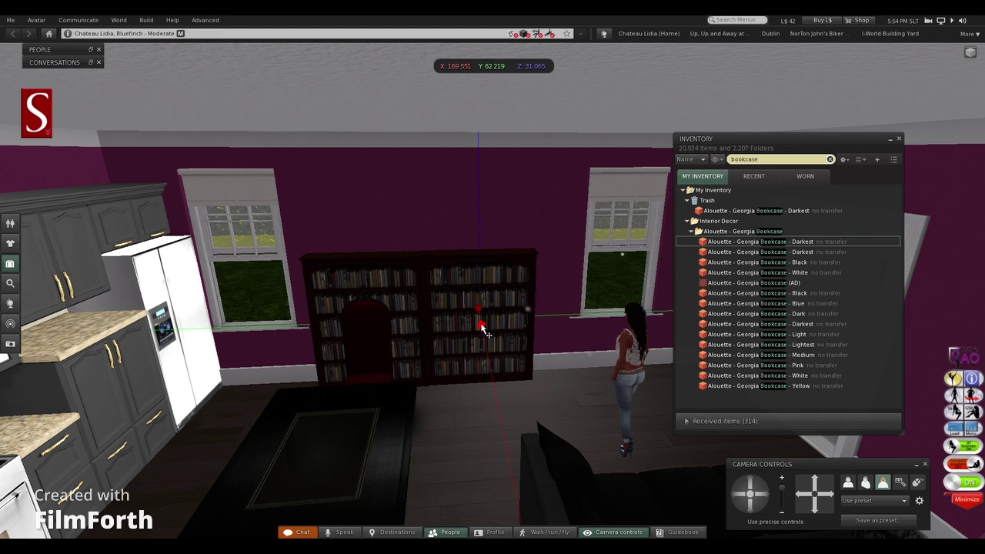
left_click_drag(481, 326, 481, 328)
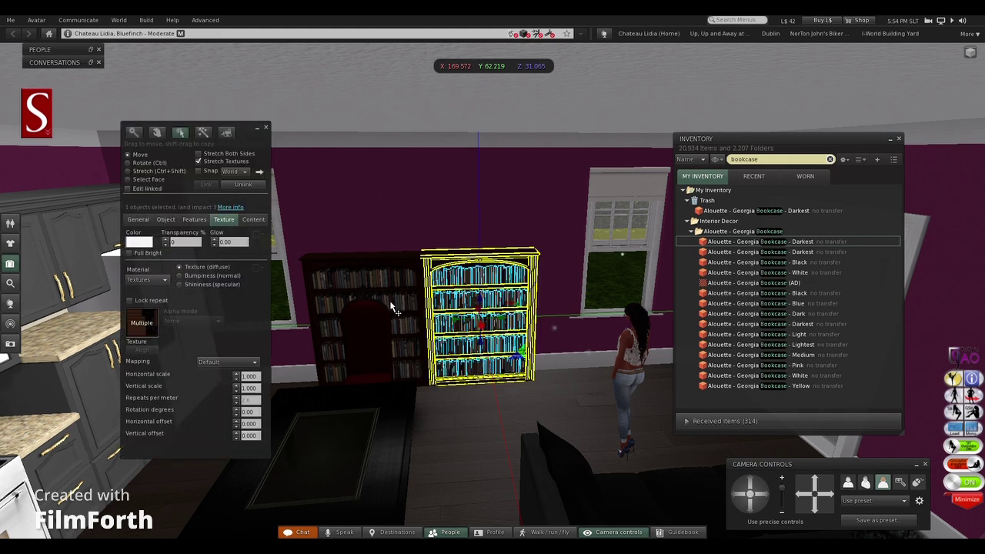
Select both bookcases and move them together along the wall to about Y 61.632
left_click(401, 279, "shift")
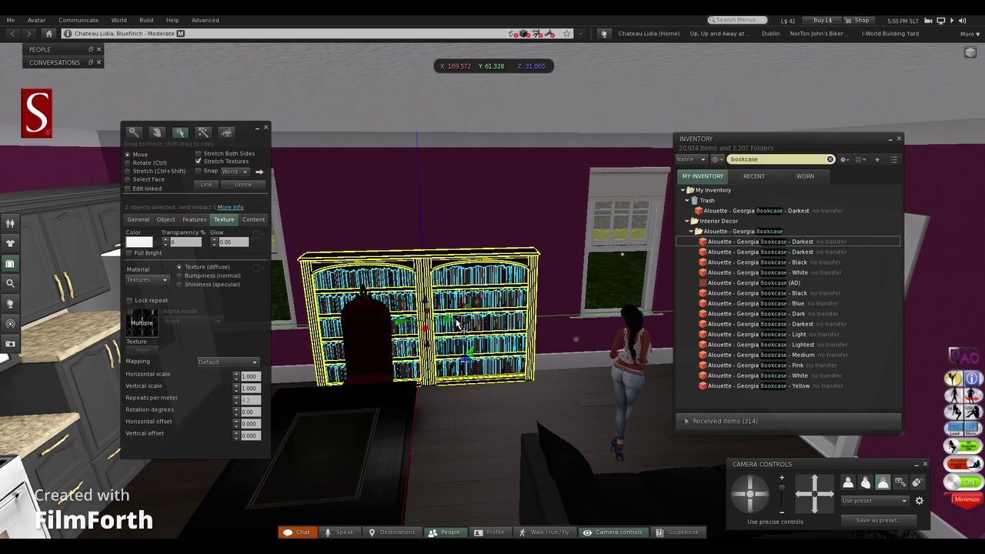
left_click_drag(458, 323, 466, 324)
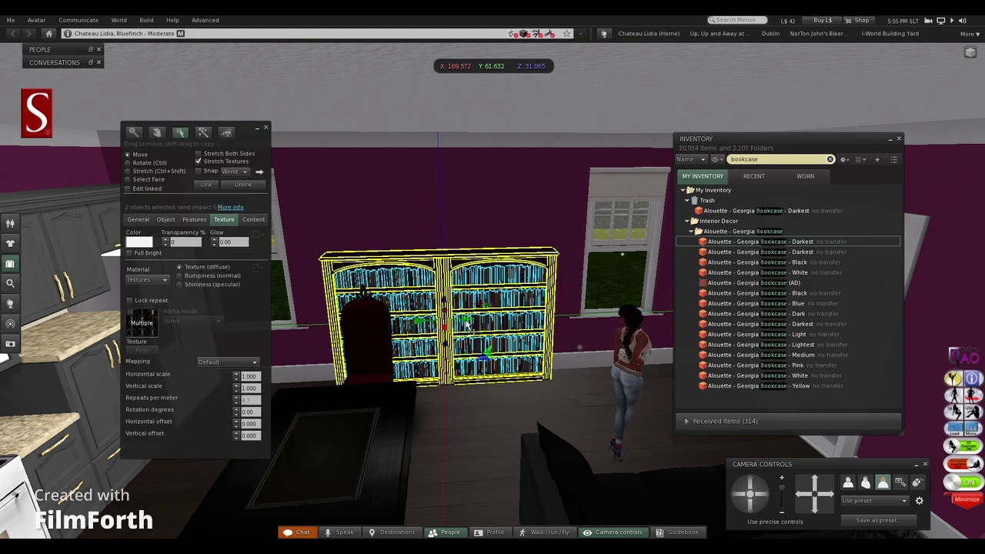
key("Escape")
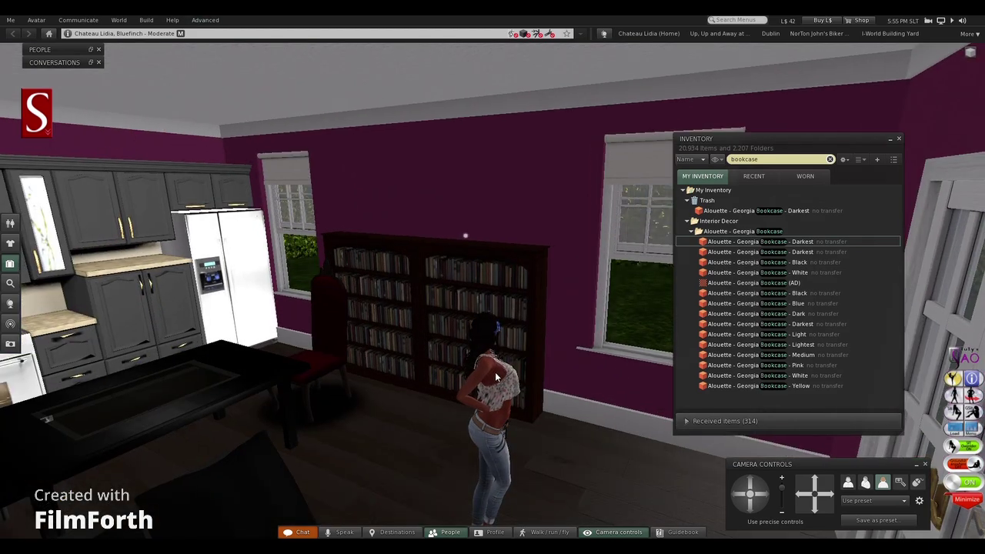
Walk the avatar to the glass double doors, search the inventory for living, and select the Mesh living room set(black&gray) folder
key("Left")
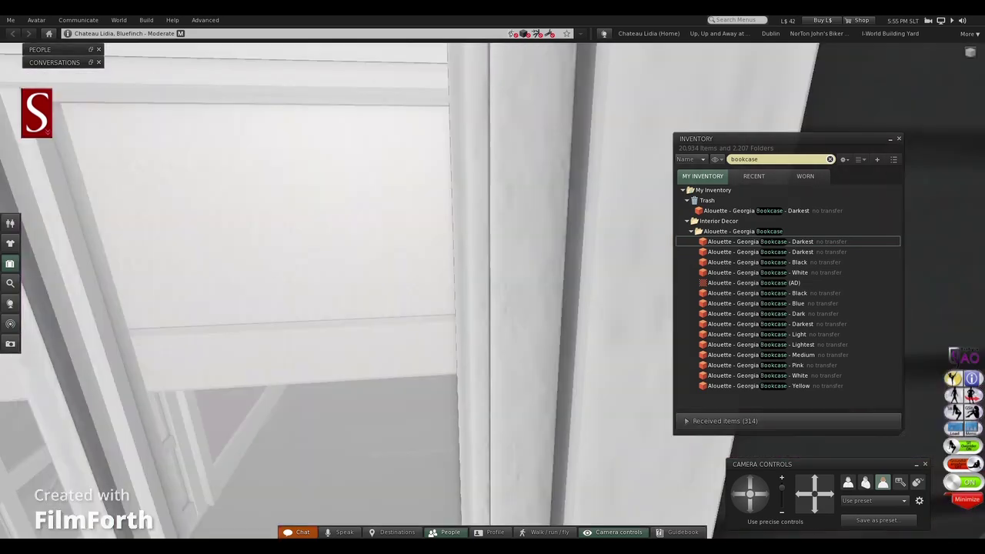
key("Left")
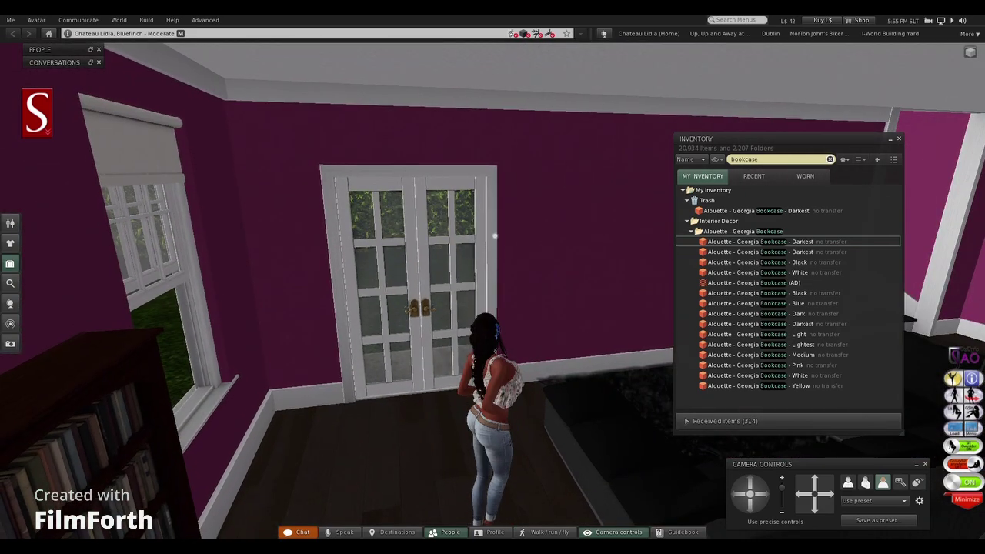
key("Up")
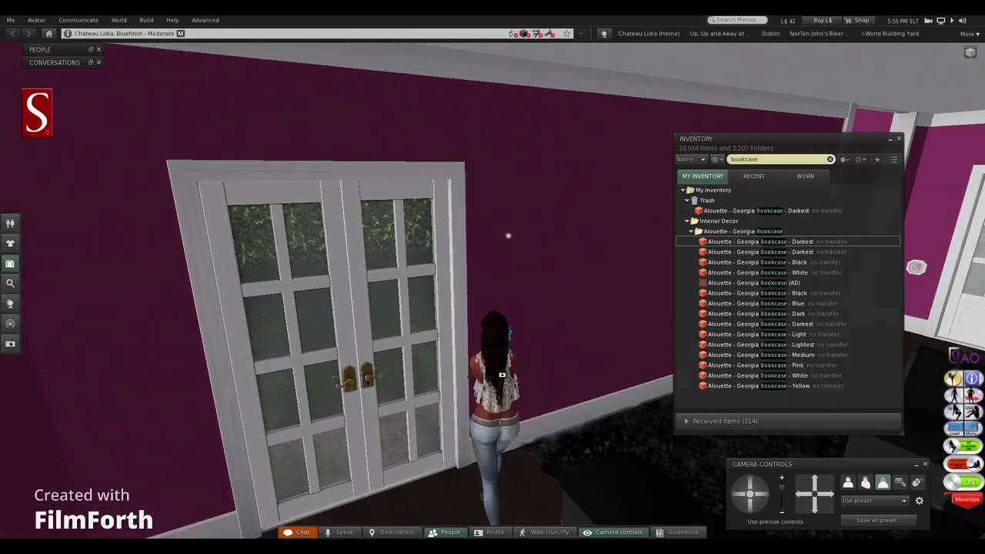
left_click(691, 232)
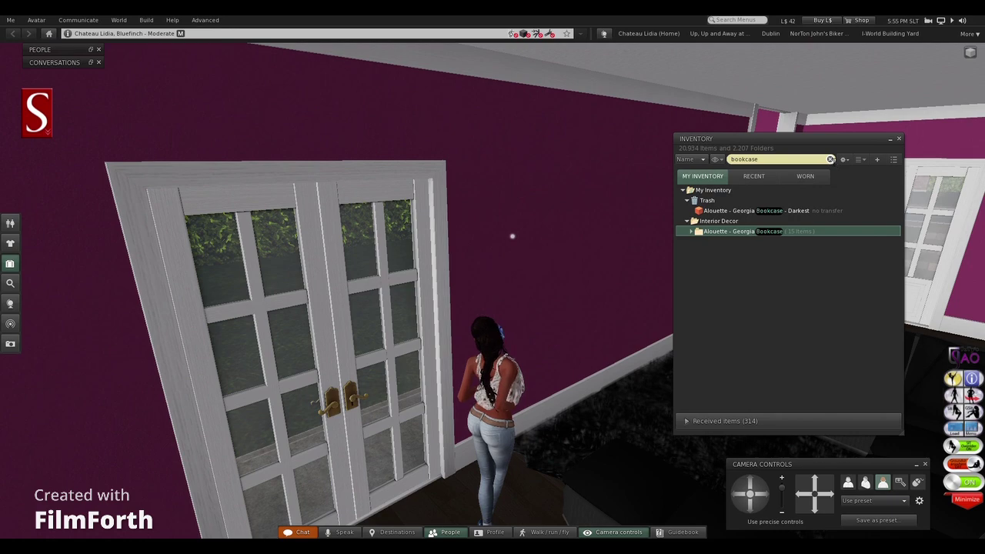
left_click(830, 159)
left_click(784, 160)
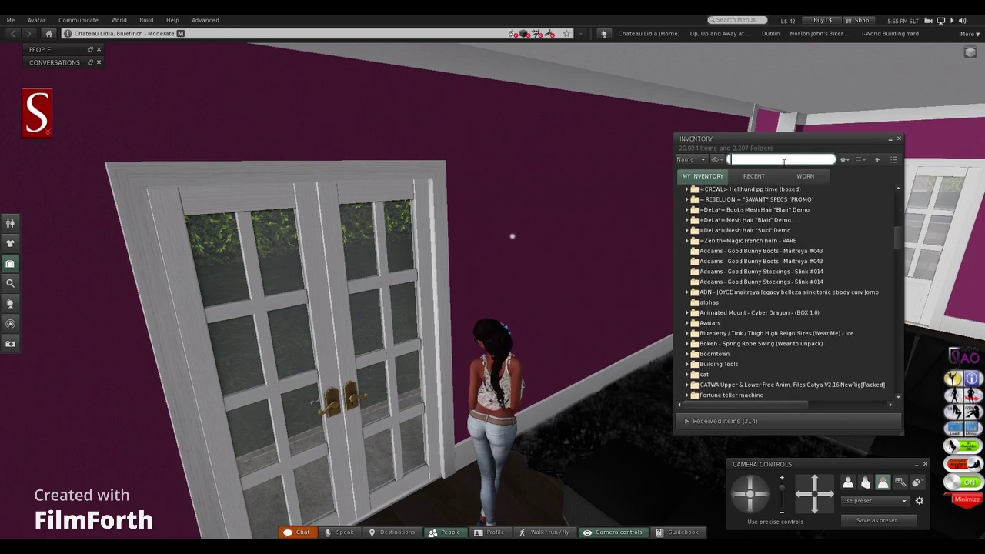
type("living")
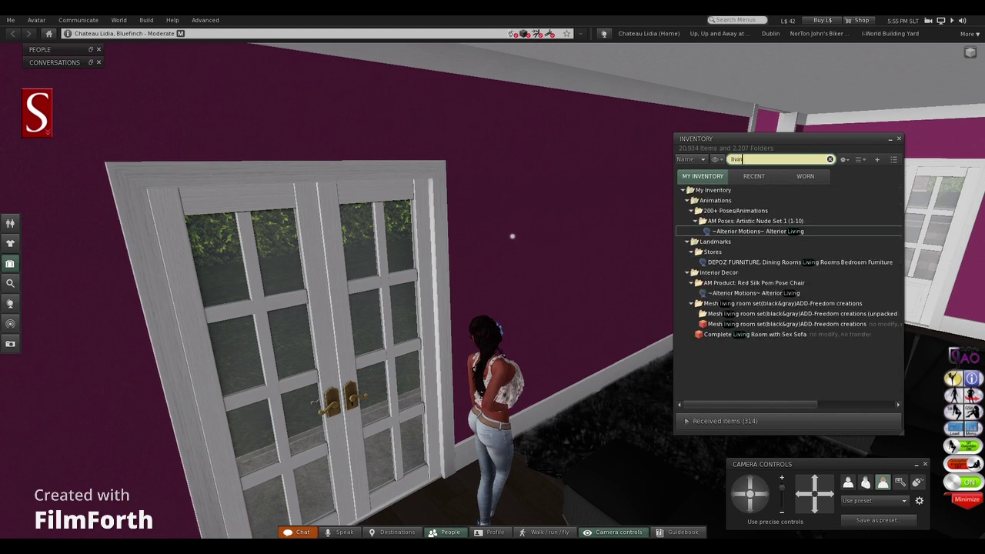
left_click(769, 324)
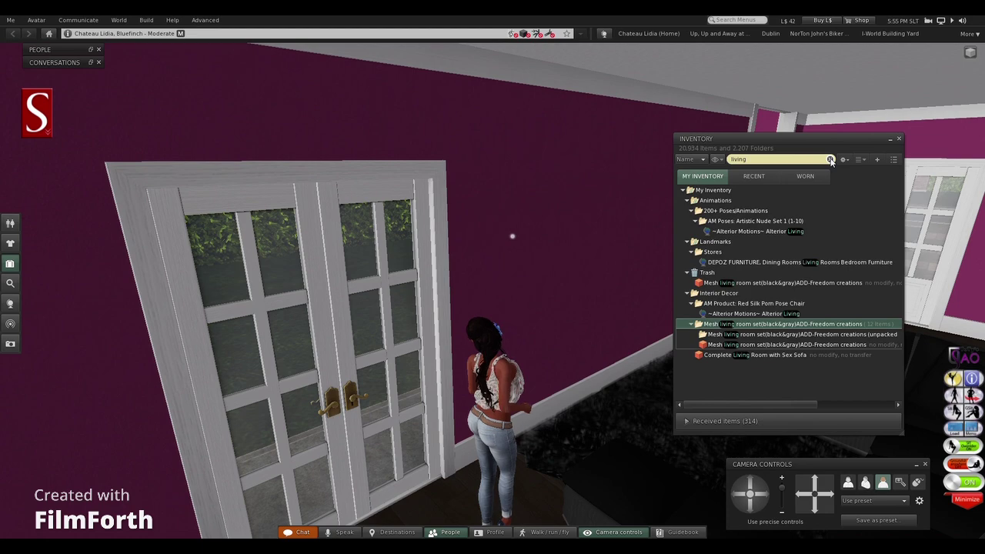
Clear the inventory search and examine which furniture pieces the Mesh living room set(black&gray) folder contains
left_click(831, 160)
scroll(764, 259, "down", 10)
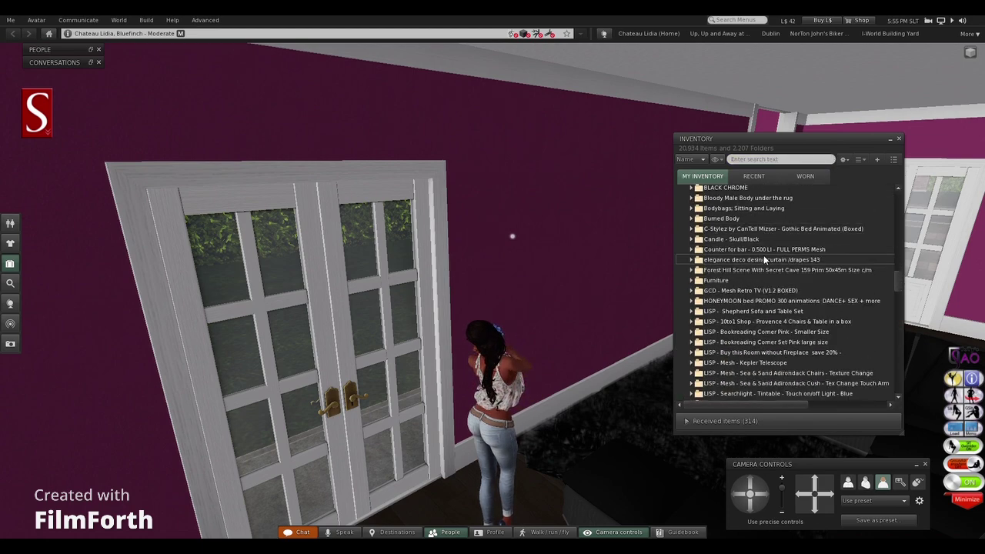
scroll(764, 260, "down", 10)
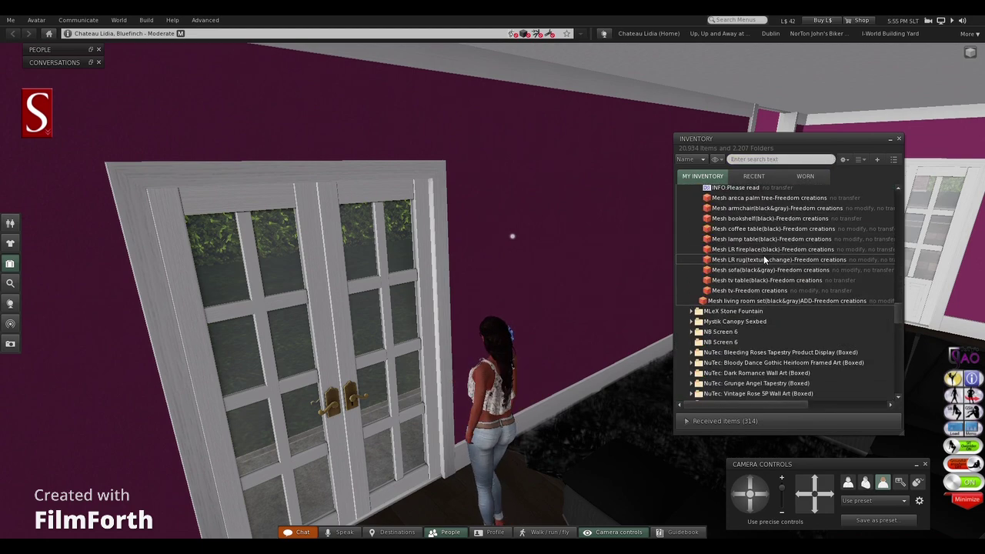
scroll(764, 254, "up", 1)
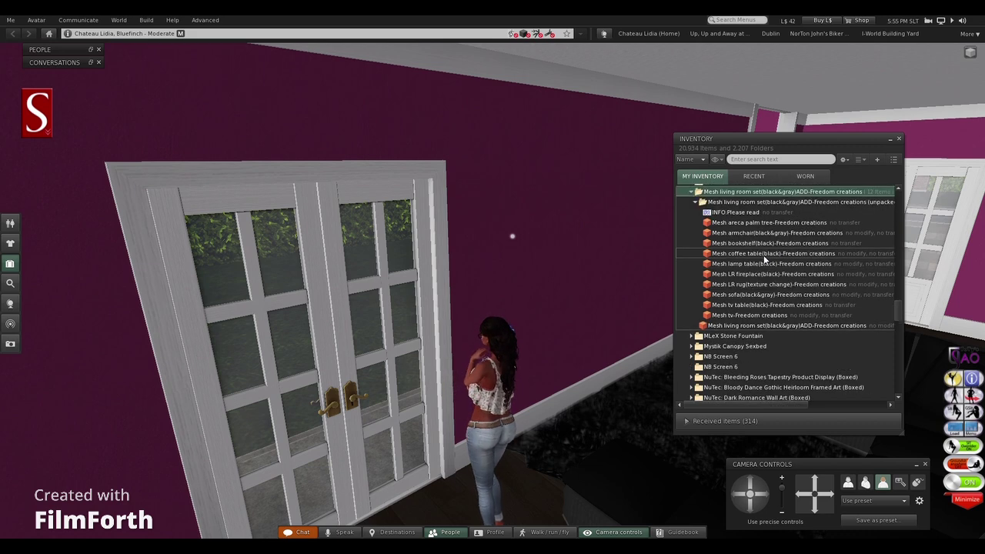
scroll(763, 254, "up", 1)
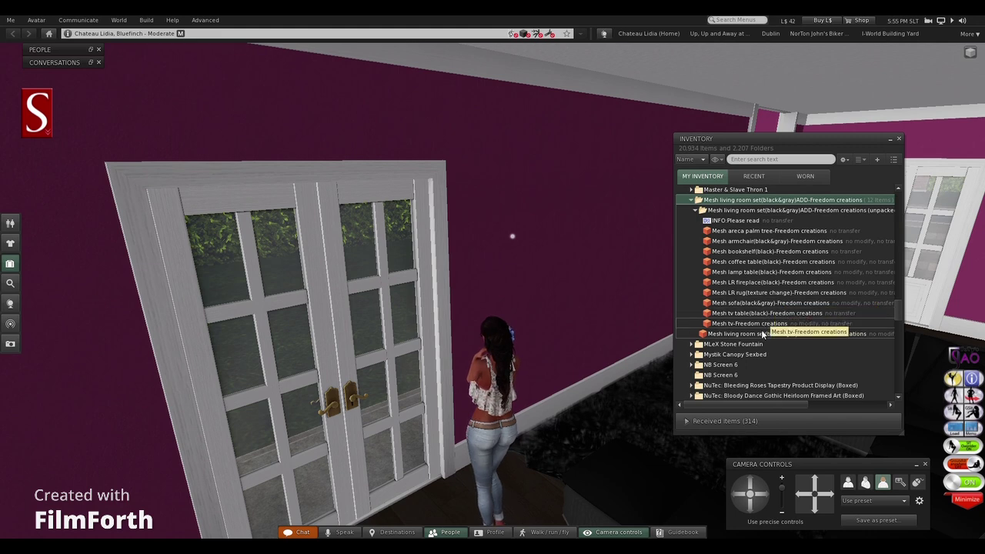
left_click(783, 159)
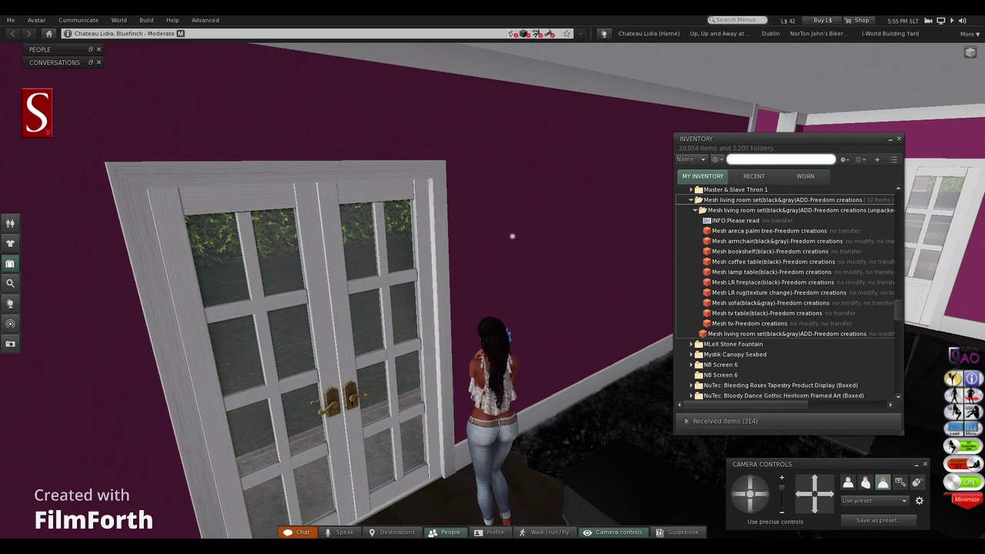
Search the inventory for "floor lamp" and locate the Chrome Floor Lamp in its BLACK CHROME folder
type("floor lamp")
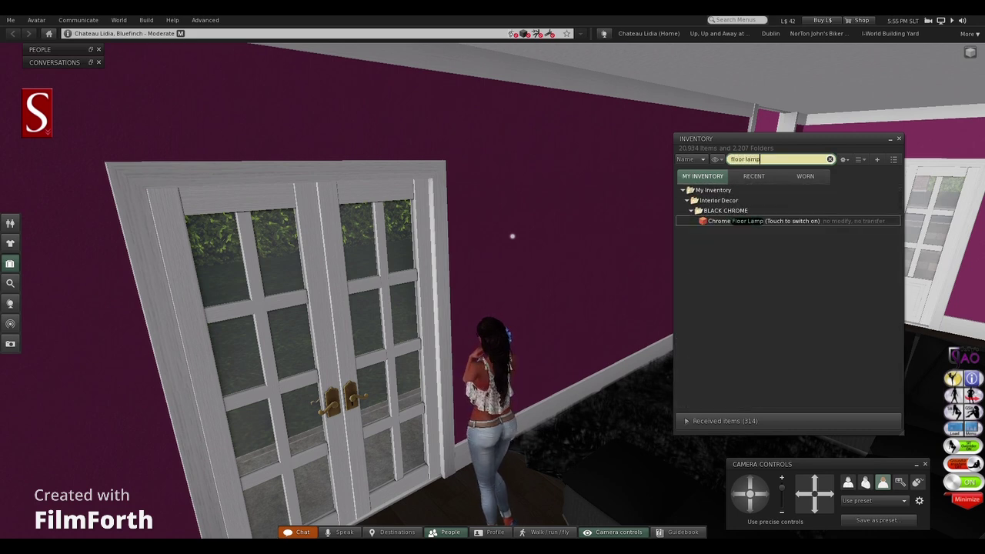
left_click(763, 221)
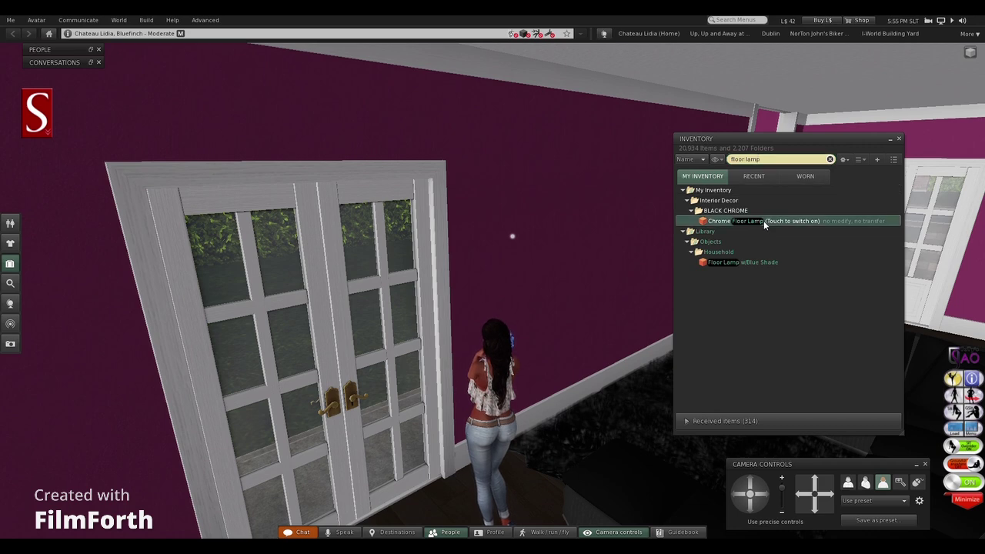
left_click(831, 159)
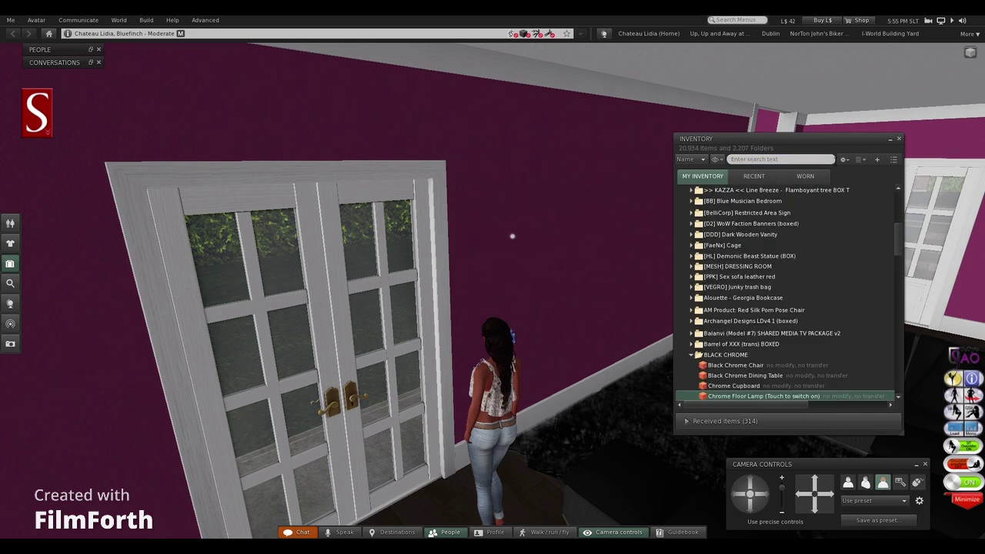
scroll(743, 326, "down", 10)
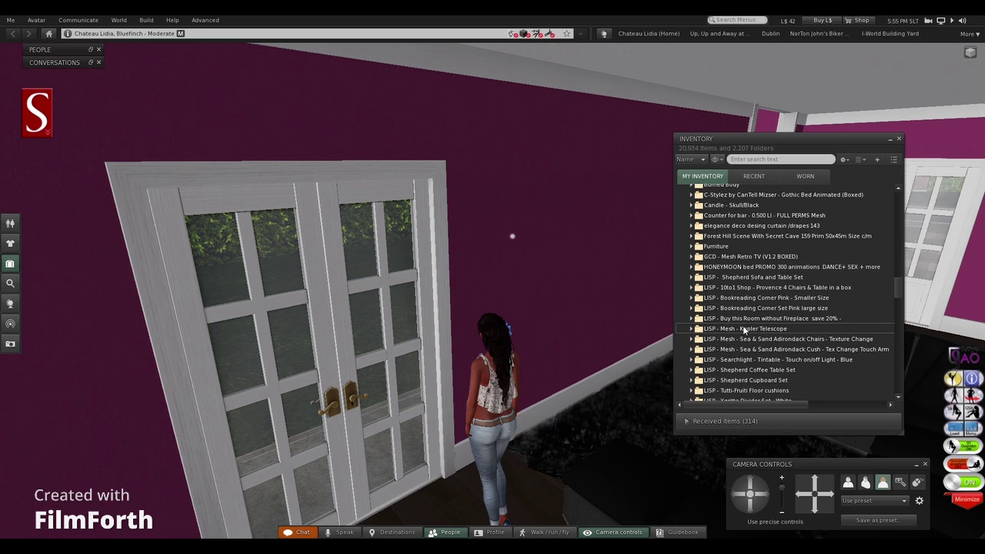
scroll(742, 326, "up", 4)
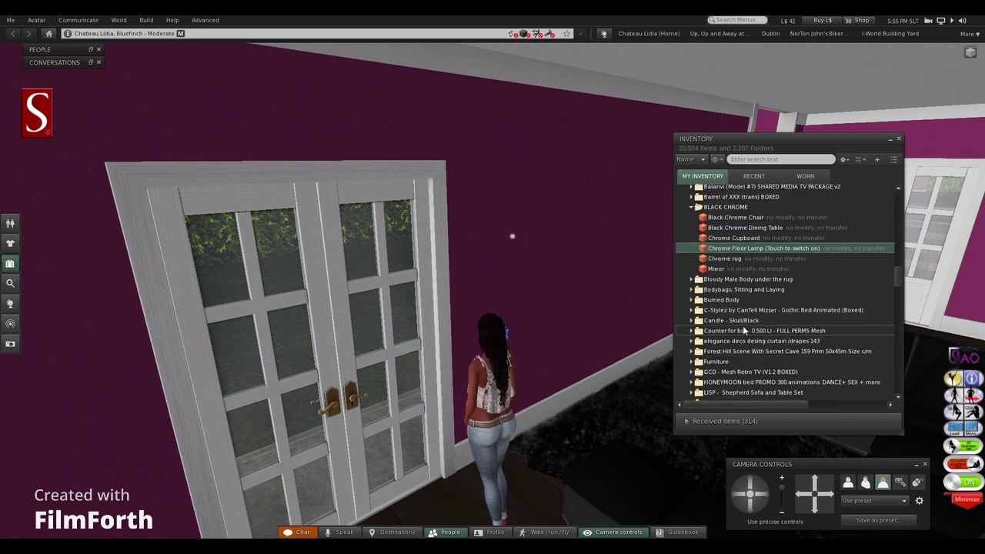
Place the Chrome Floor Lamp on the floor between the bookcase and the window next to the French doors
left_click_drag(558, 382, 497, 294)
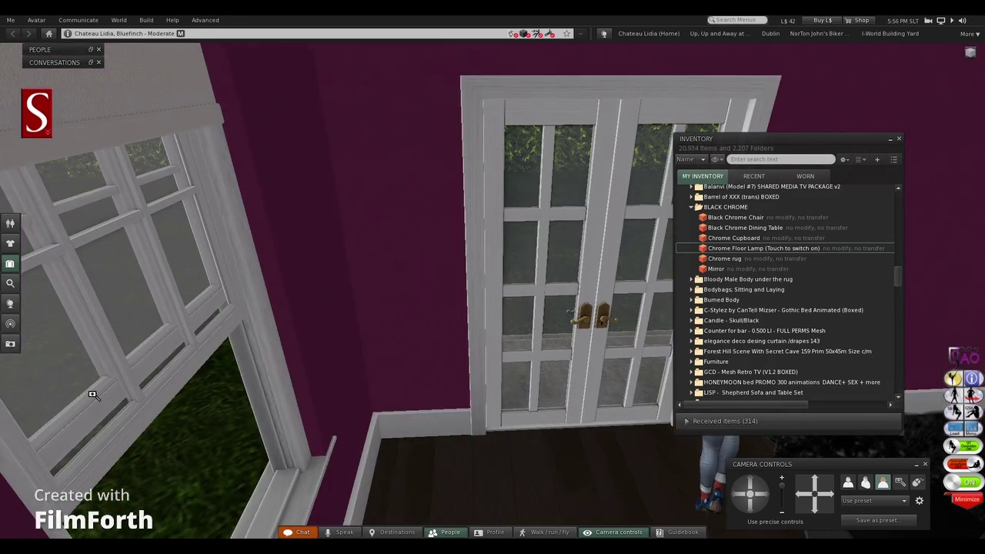
left_click(94, 396, "alt")
key("Left")
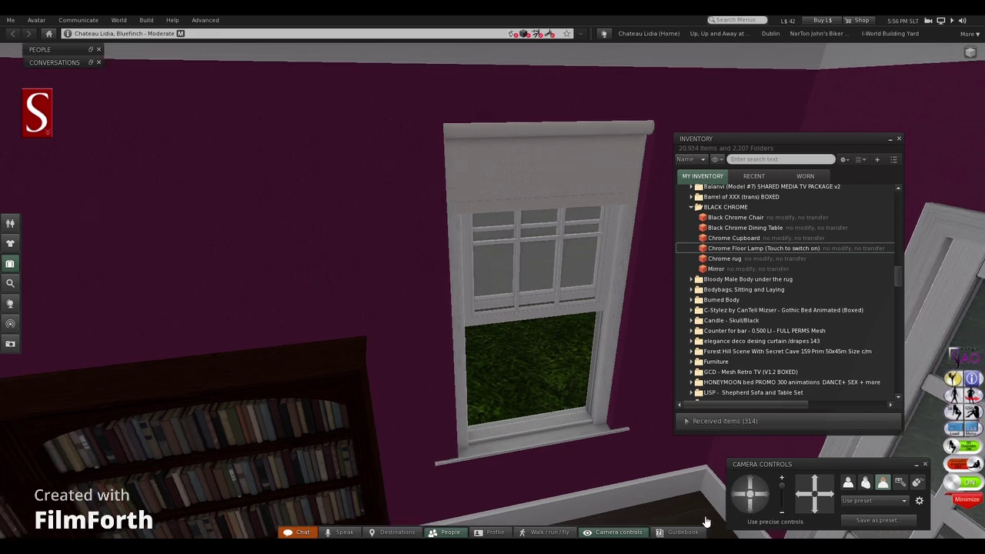
left_click(747, 509)
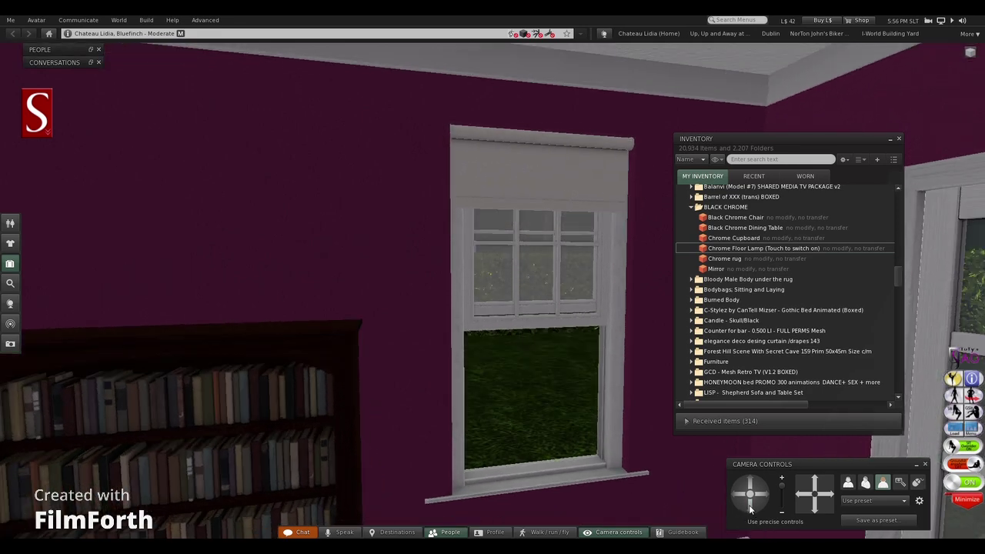
left_click_drag(277, 391, 331, 440)
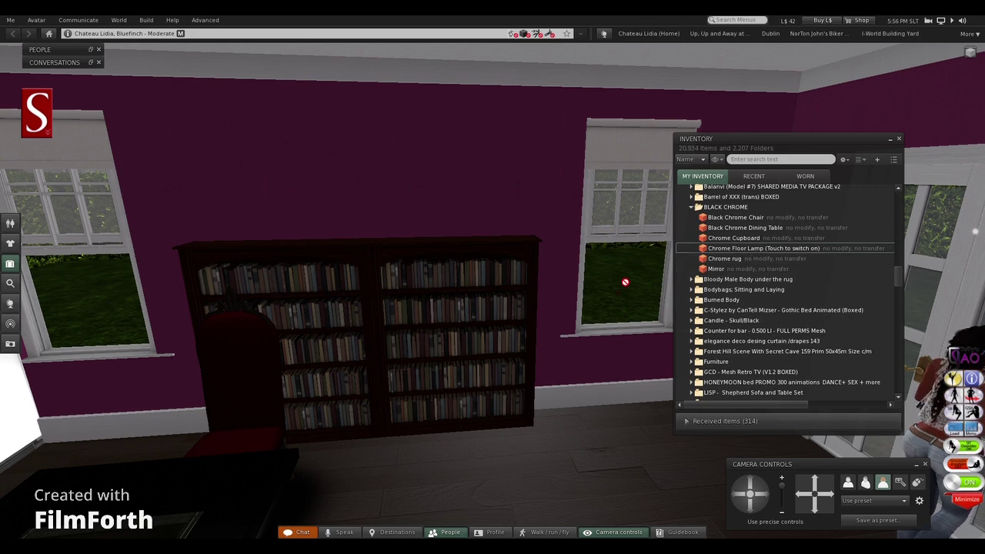
left_click_drag(617, 288, 562, 418)
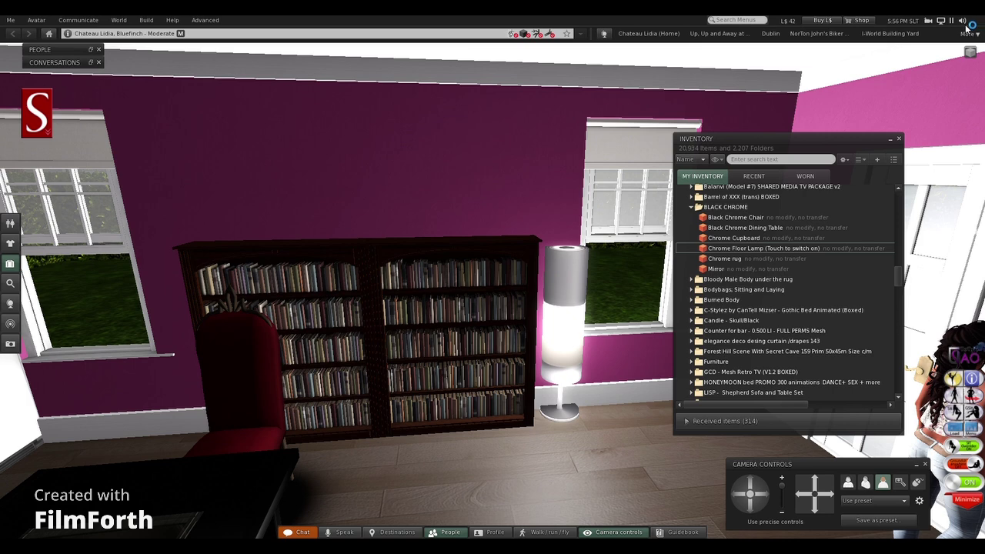
Lower the streaming music volume in the sound and media preferences and save the change
mouse_move(964, 23)
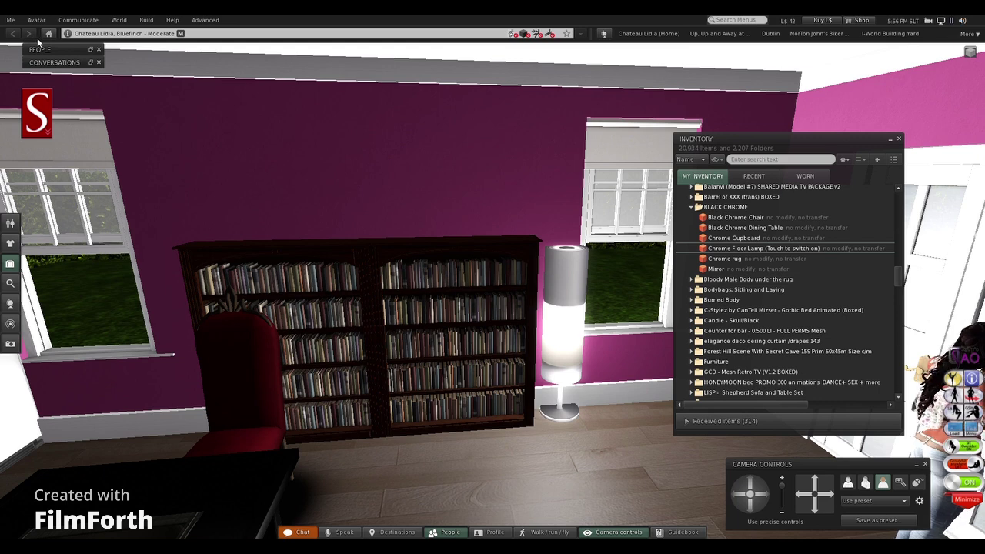
left_click(11, 20)
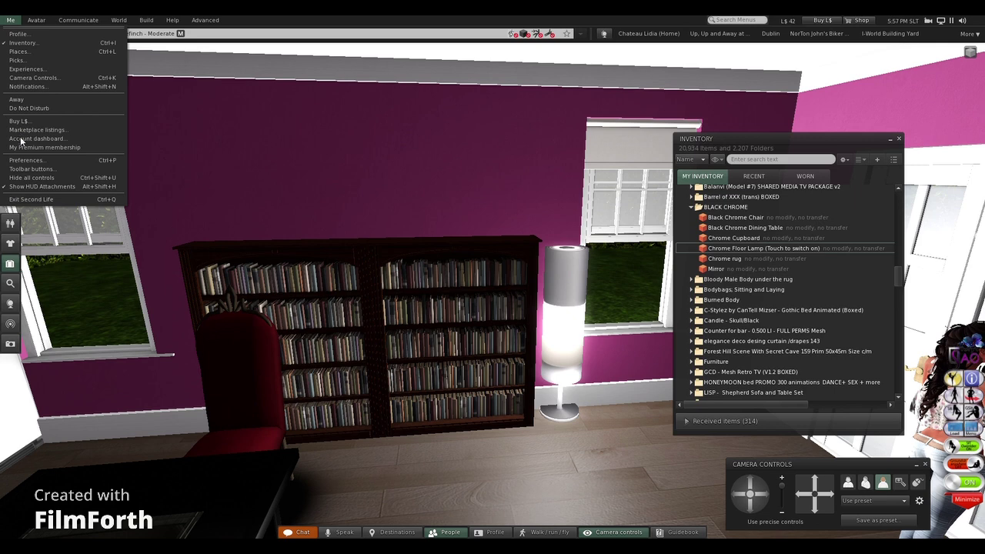
left_click(30, 160)
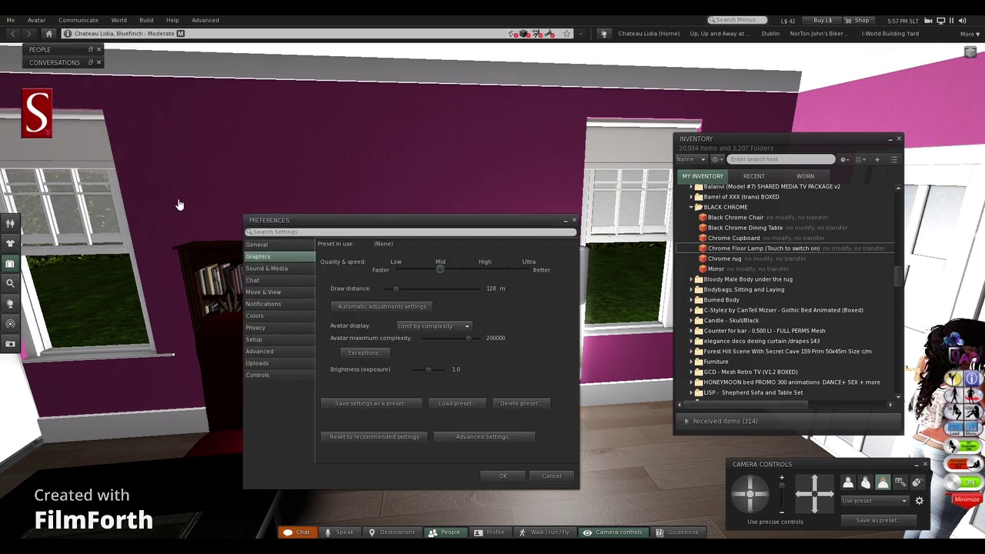
left_click(292, 267)
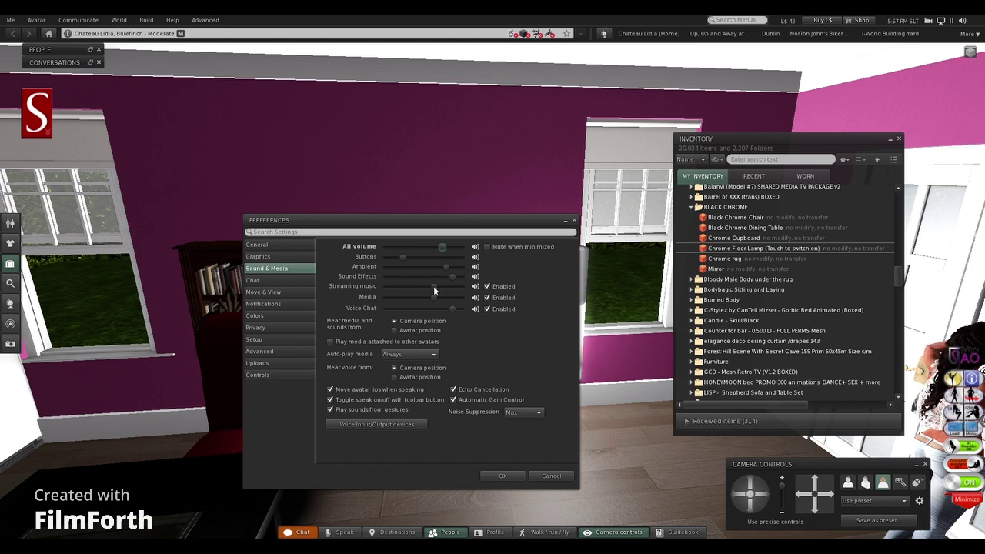
left_click_drag(434, 287, 409, 287)
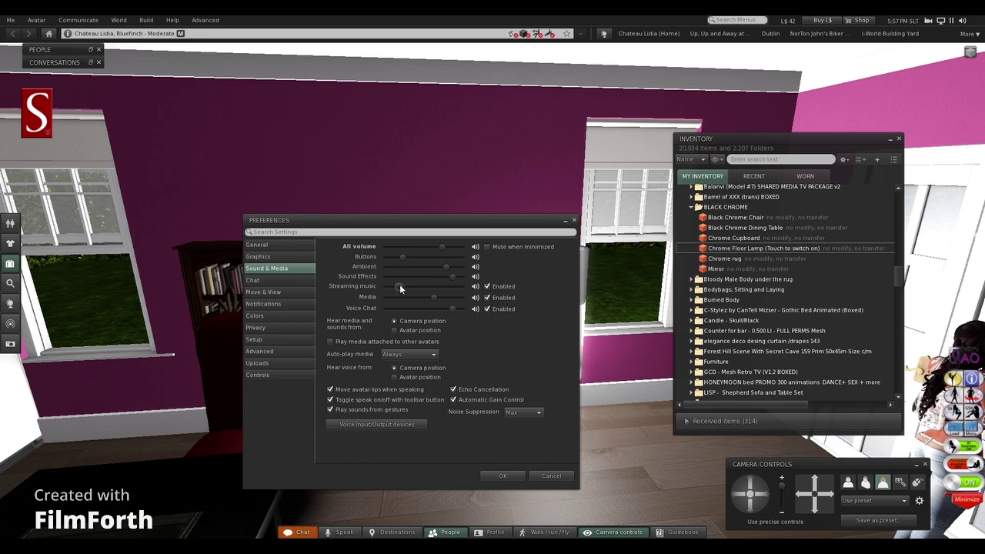
left_click(503, 474)
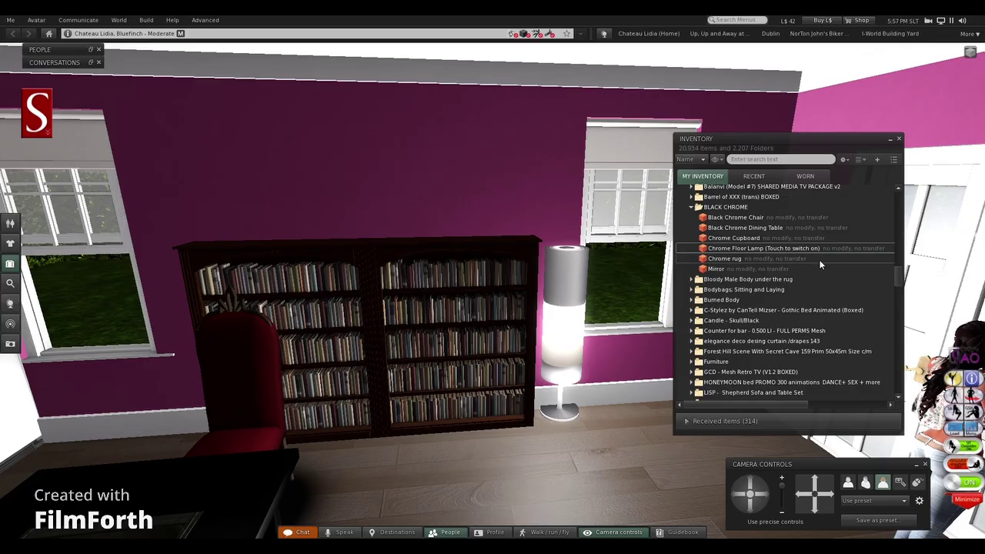
Move the floor lamp slightly out from the wall to about X 169.722 and try to duplicate it
right_click(561, 342)
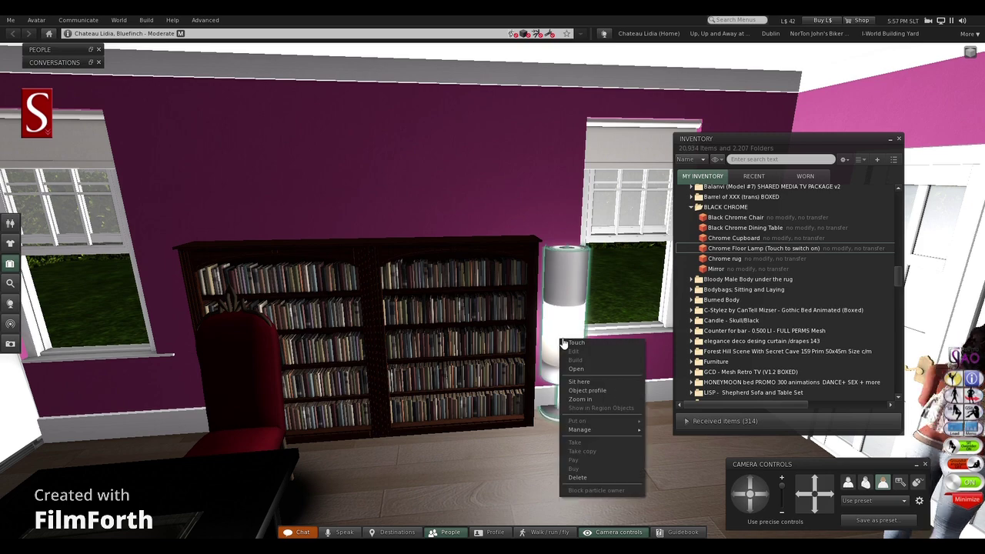
left_click(575, 351)
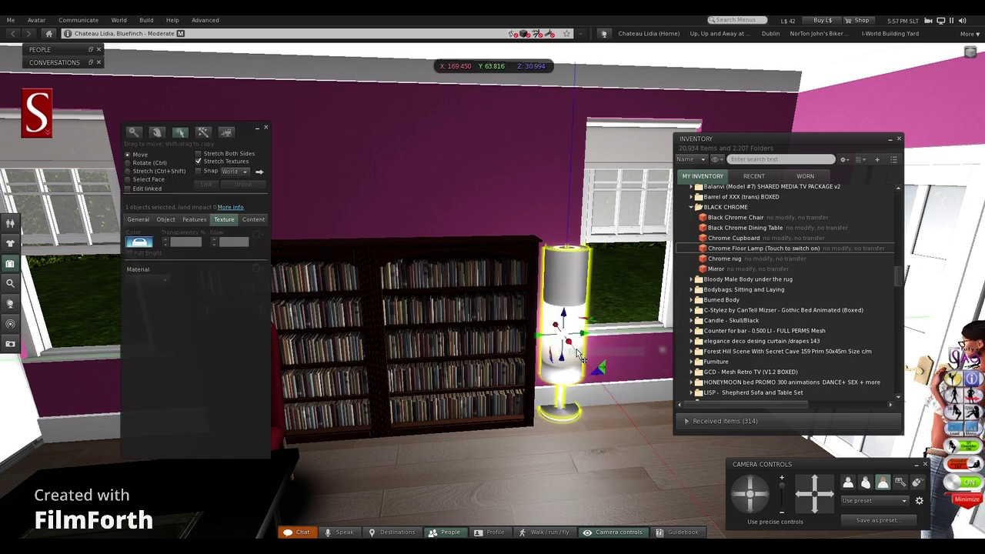
left_click_drag(569, 344, 575, 354)
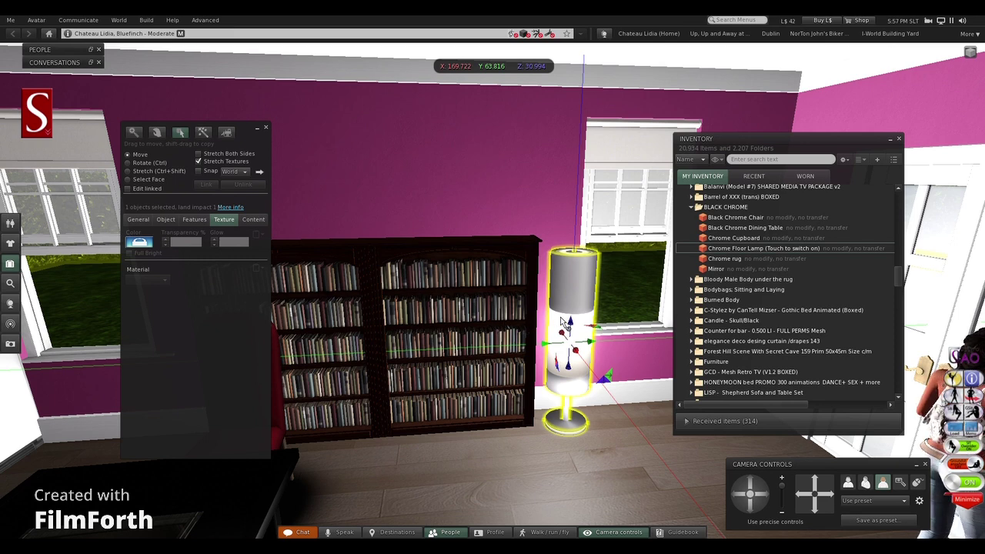
key("ctrl+d")
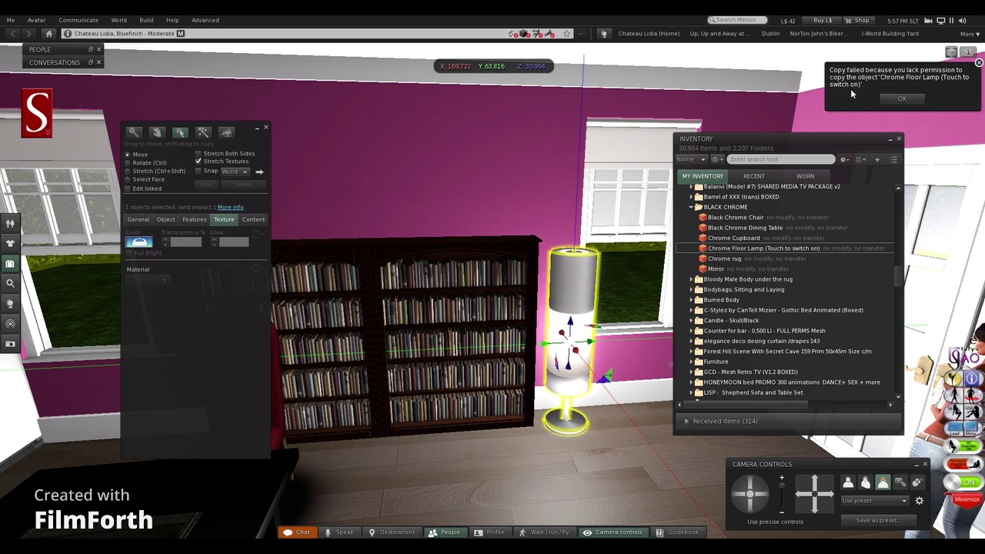
left_click(265, 128)
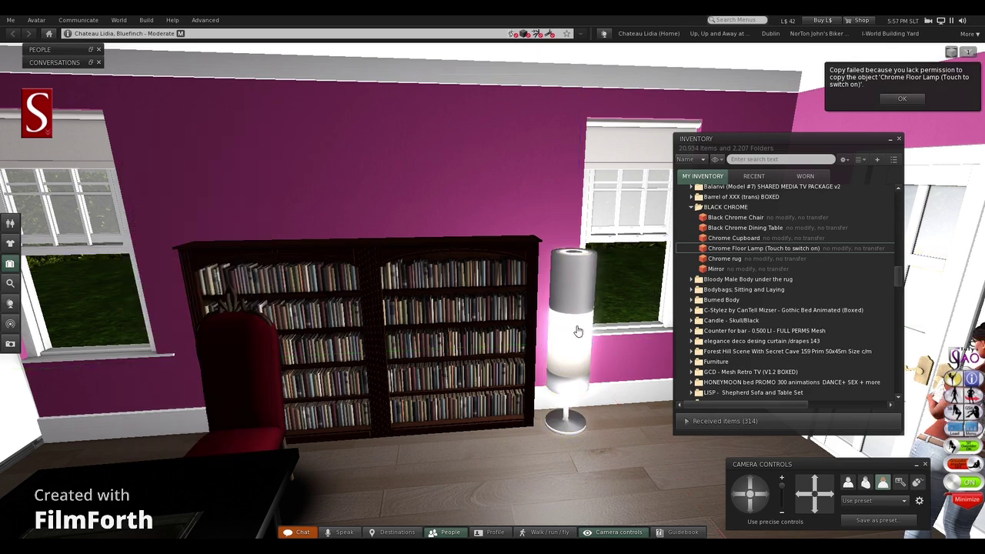
Switch off the floor lamp beside the bookcase and try again to duplicate it
left_click(578, 331)
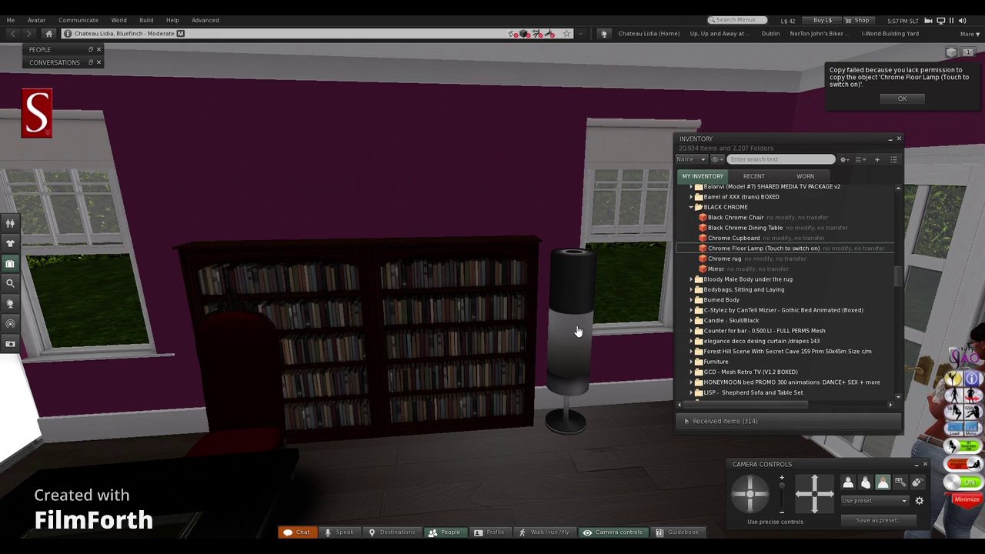
right_click(578, 331)
left_click(589, 344)
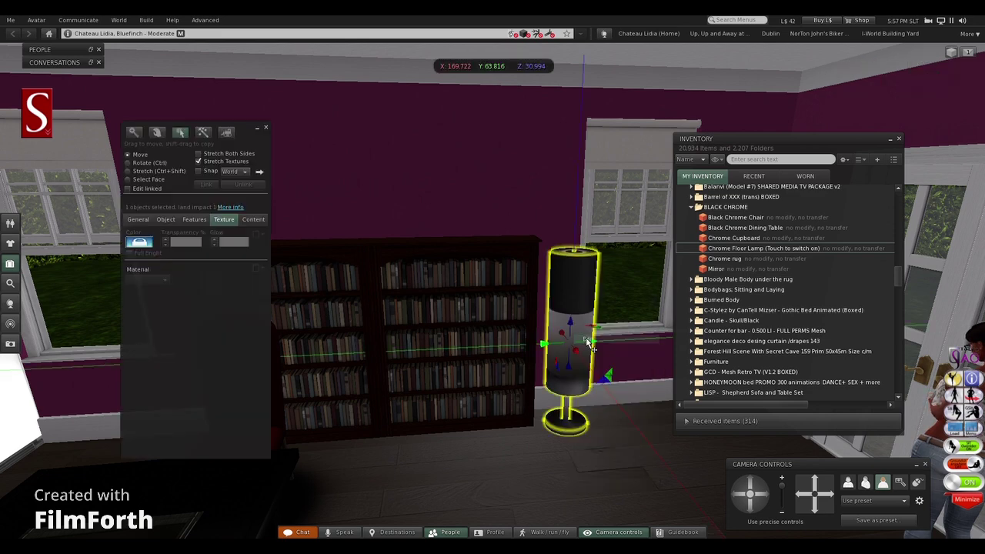
key("ctrl+d")
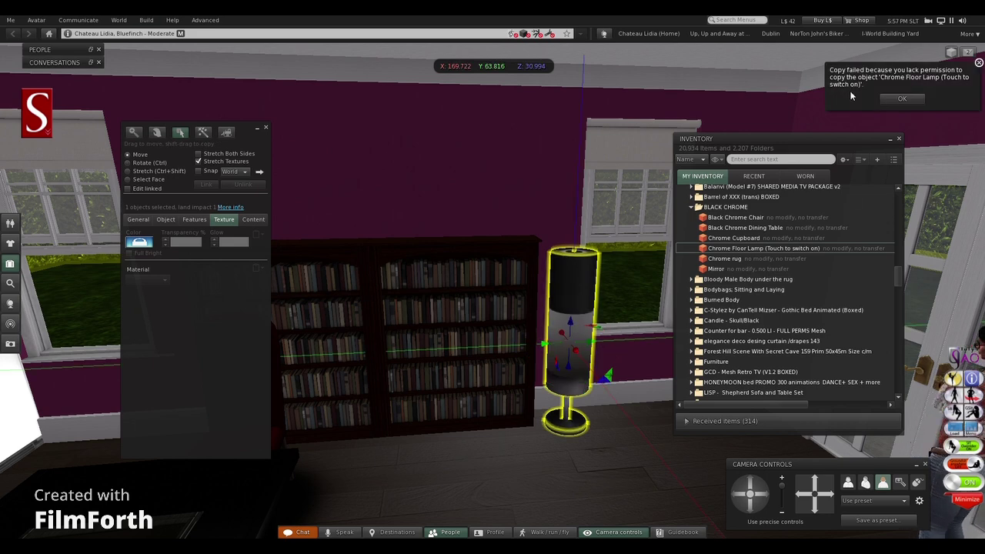
left_click(899, 99)
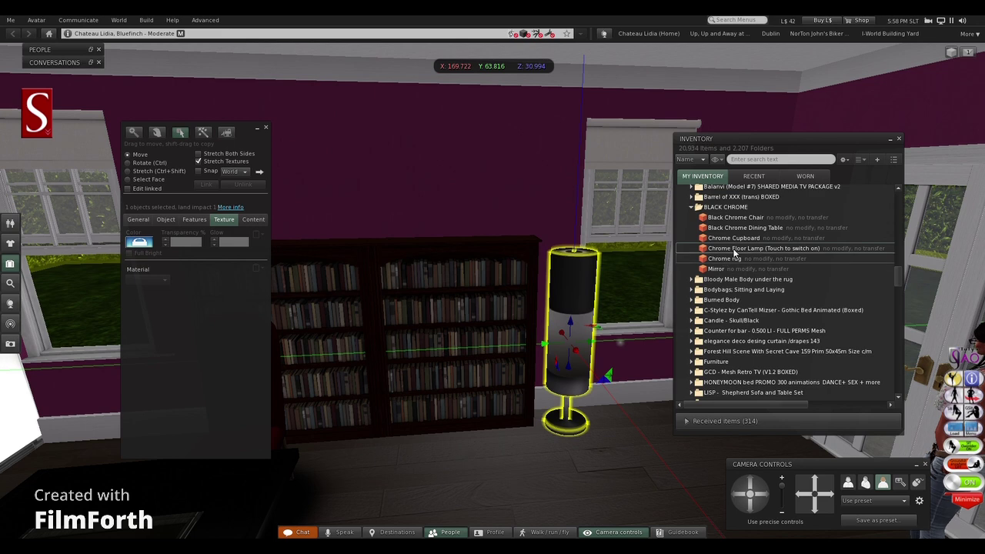
Place a second Chrome Floor Lamp from the inventory on the floor in front of the bookcase
left_click_drag(734, 252, 358, 455)
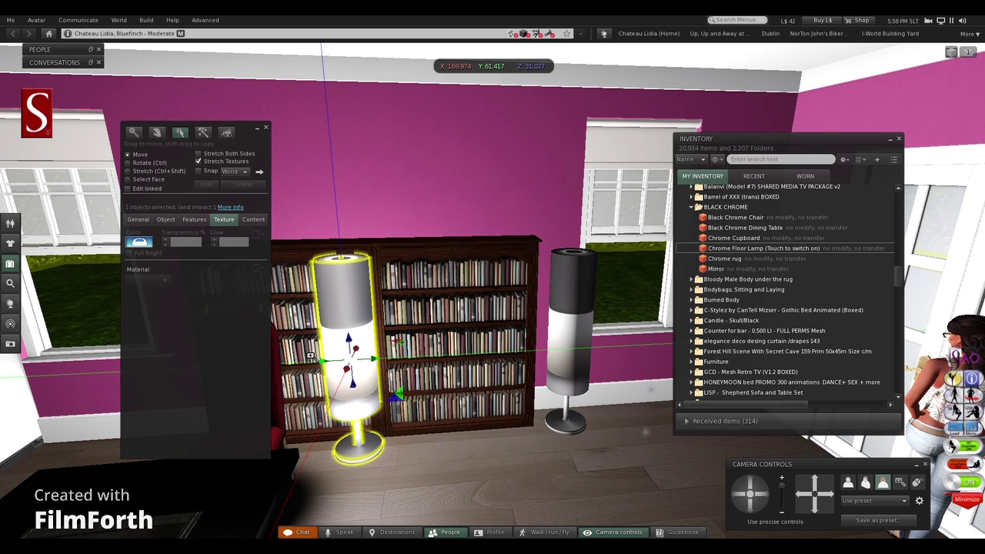
left_click_drag(302, 344, 590, 311, "alt")
key("ctrl+b")
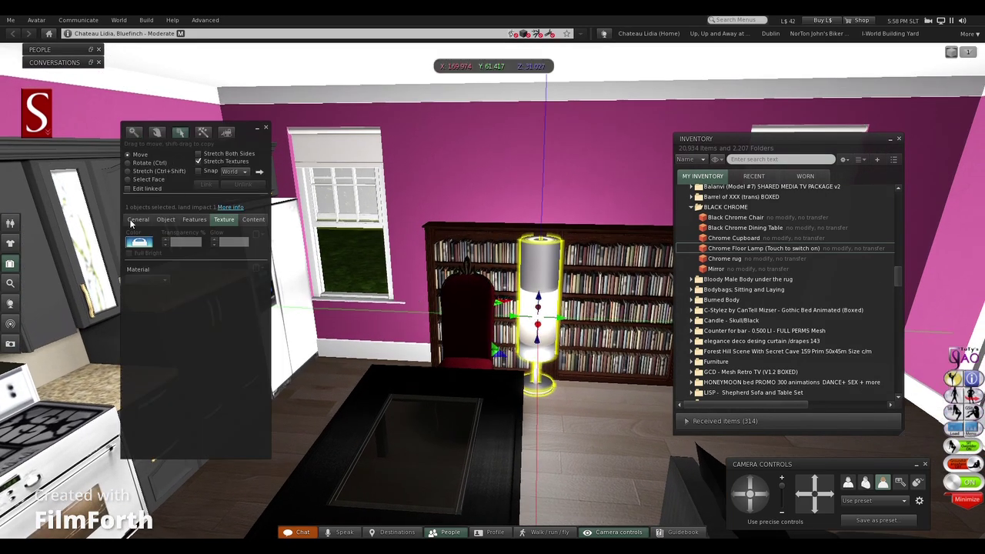
Move the second lamp to about X 169.658, Y 59.501, between the refrigerator and the bookcase, and switch it off
left_click(132, 221)
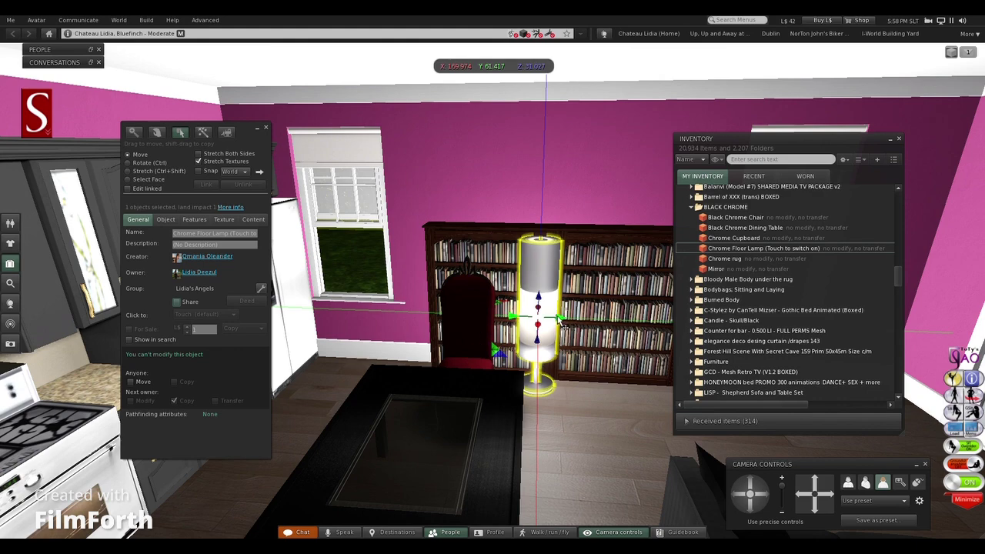
left_click_drag(568, 324, 404, 318)
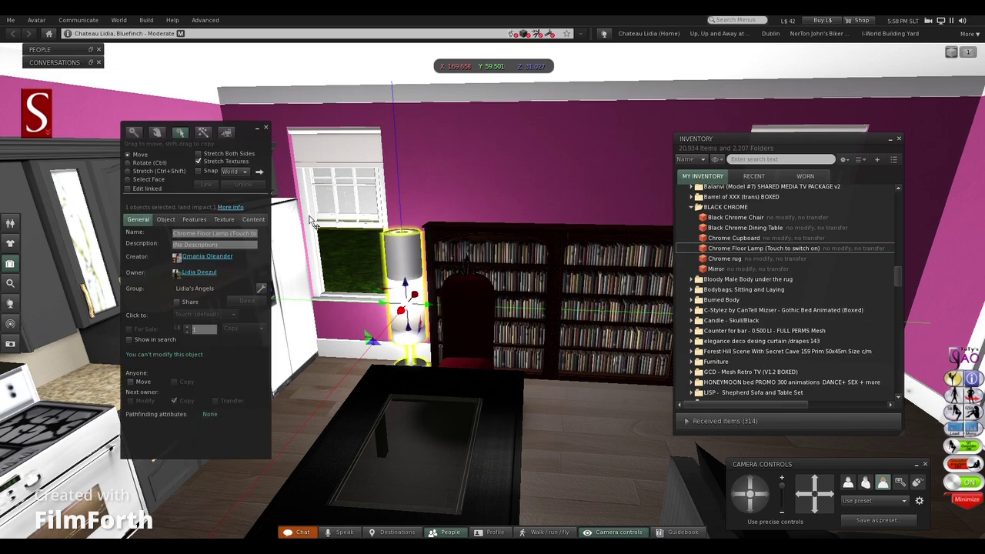
left_click(267, 129)
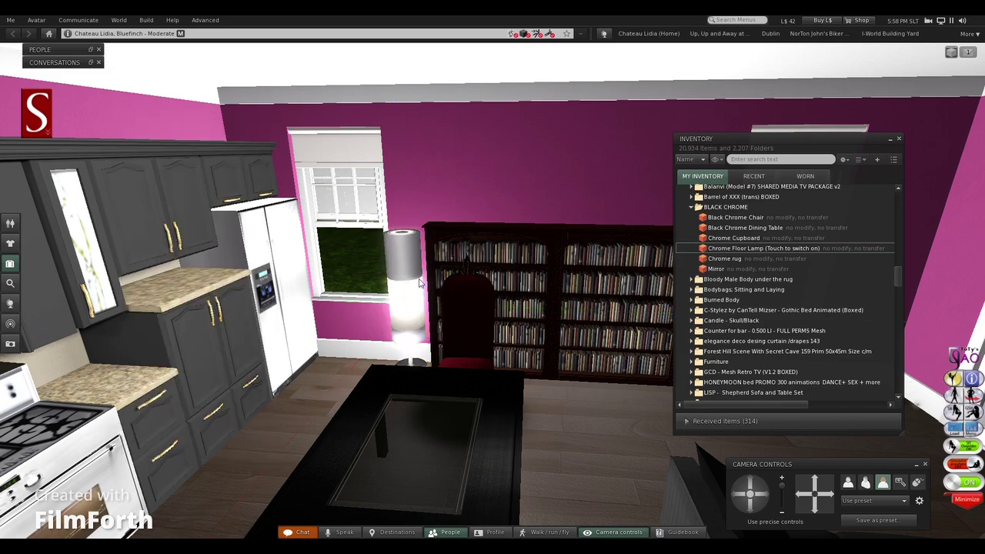
left_click(415, 282)
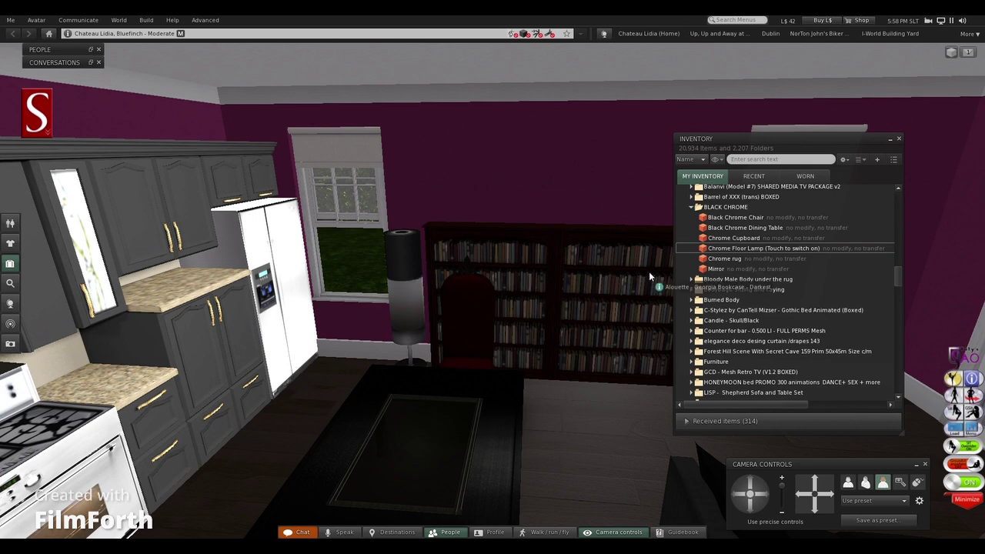
Check the parcel's land capacity and land impact in the object details of About Land
left_click(120, 21)
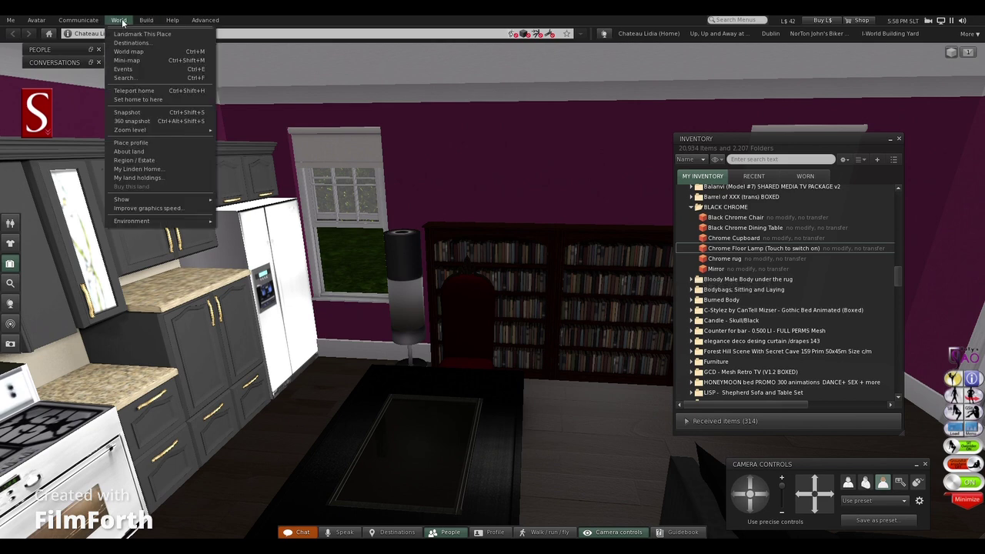
left_click(135, 152)
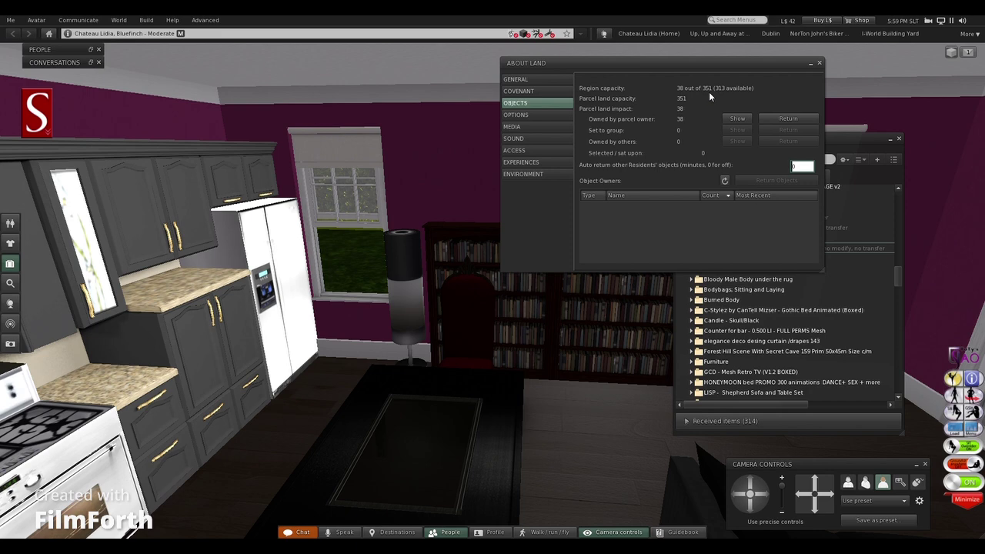
Nudge the floor lamp between the refrigerator and the bookcase to about X 169.762 and finish editing it
left_click(620, 366, "alt")
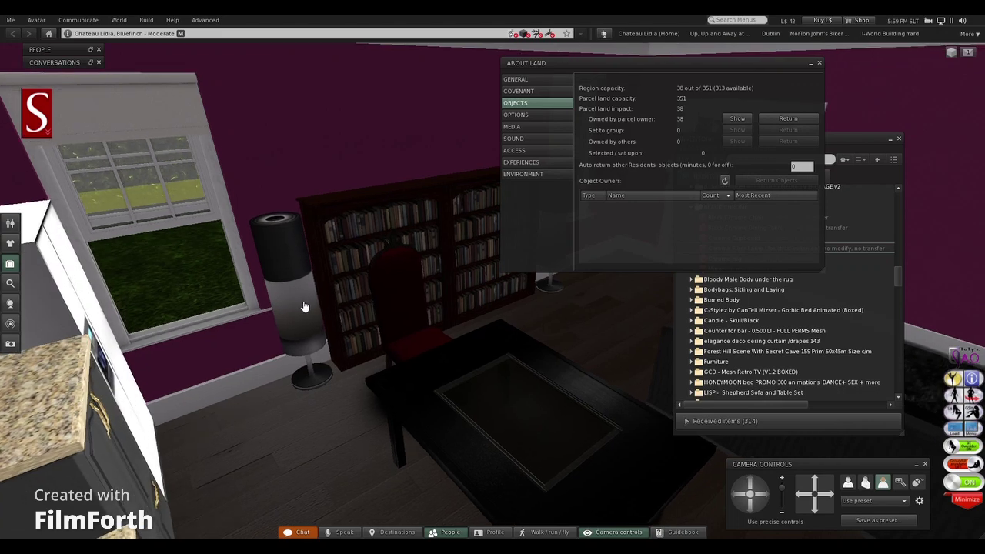
right_click(304, 306)
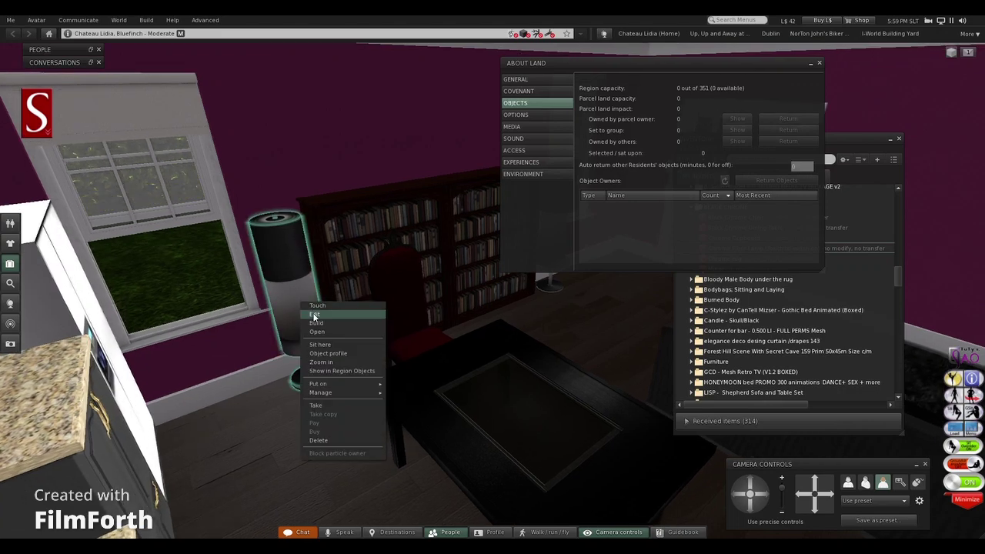
left_click(315, 315)
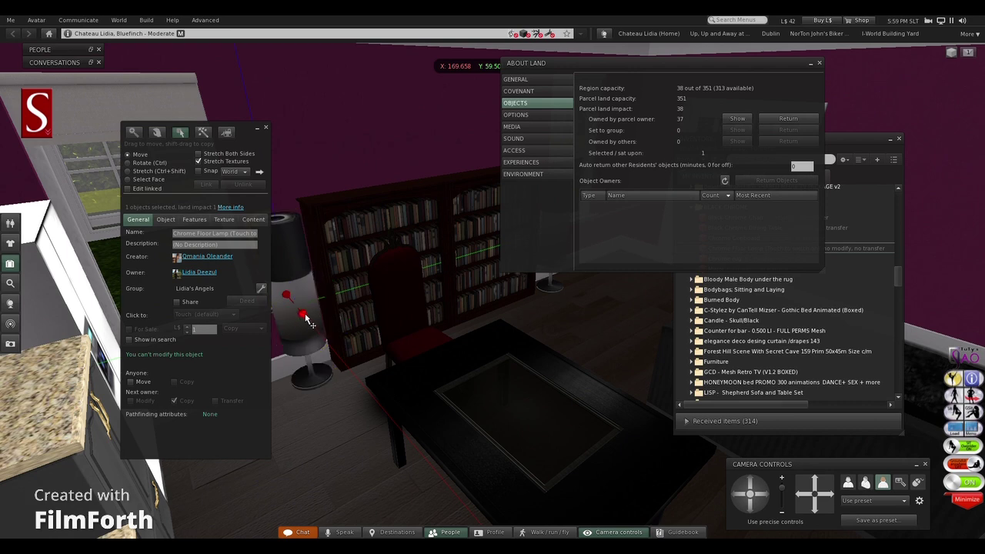
key("Escape")
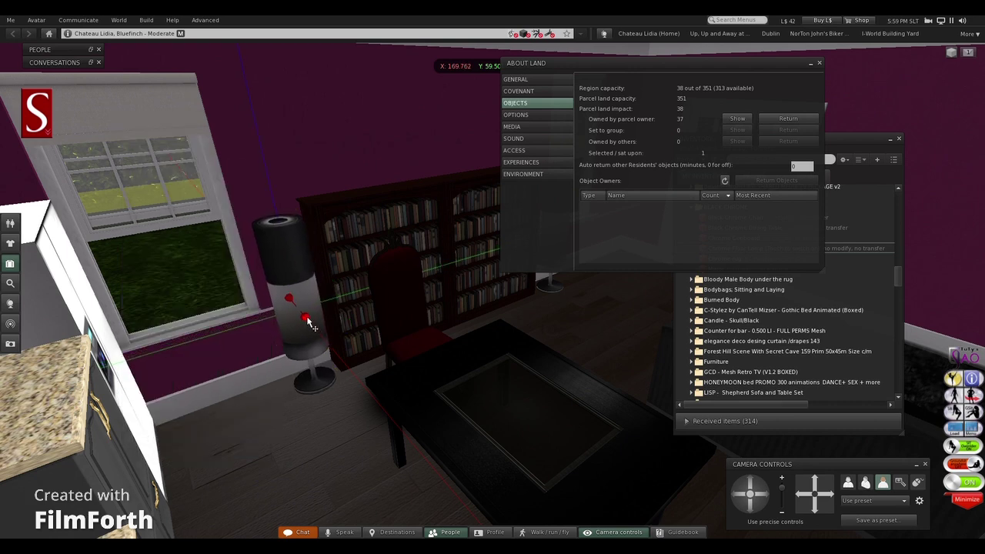
left_click_drag(307, 319, 305, 316)
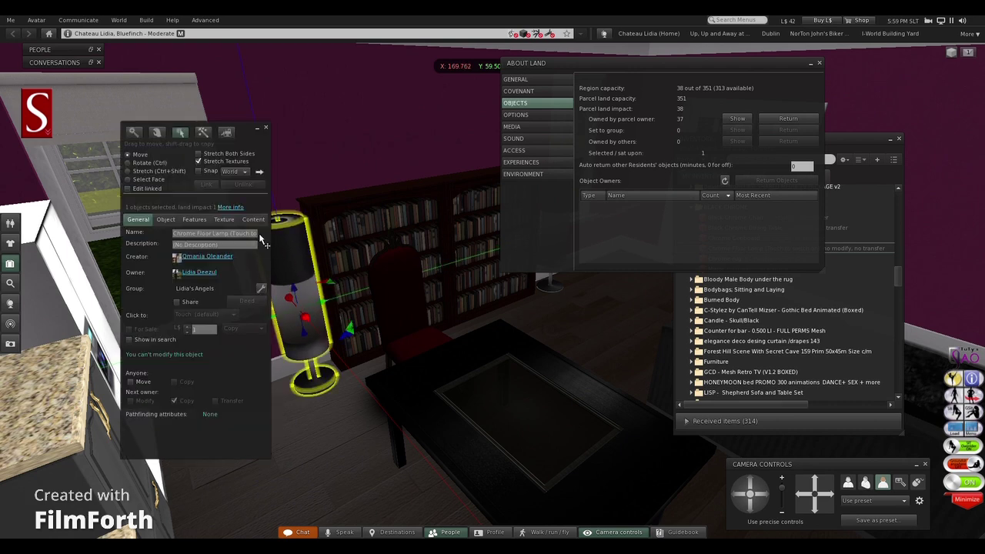
left_click(265, 129)
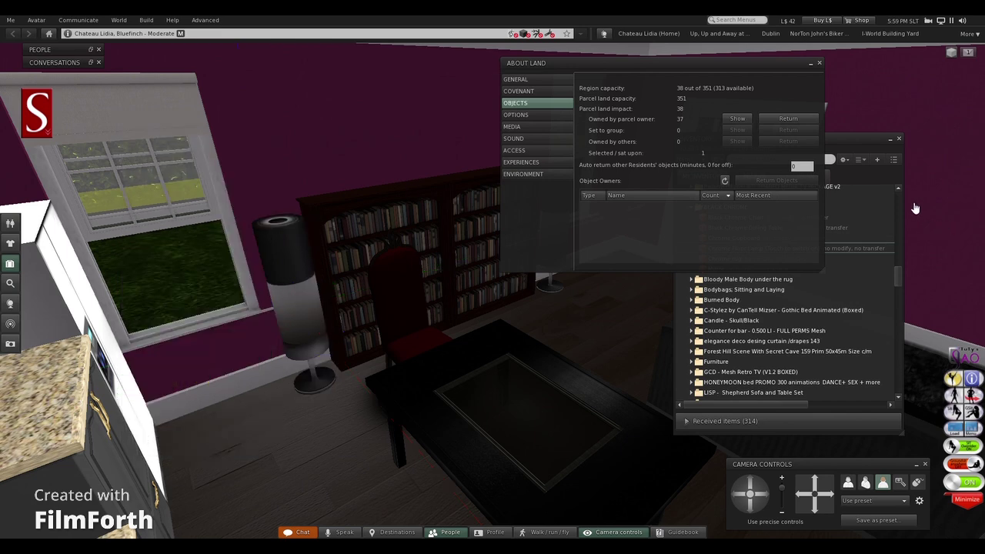
Close the About Land details and put the inventory away to clear the view of the living room
left_click(819, 63)
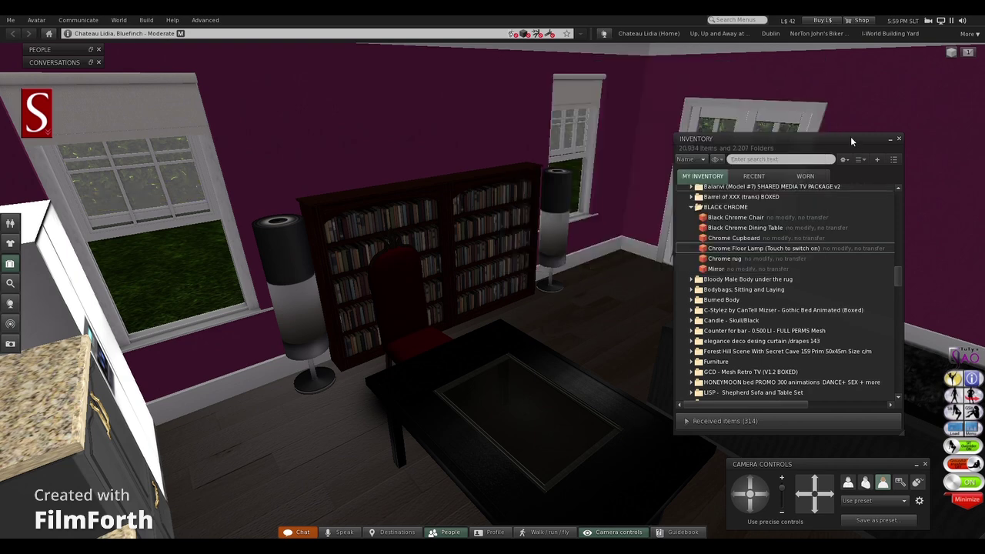
left_click_drag(818, 138, 717, 128)
key("Escape")
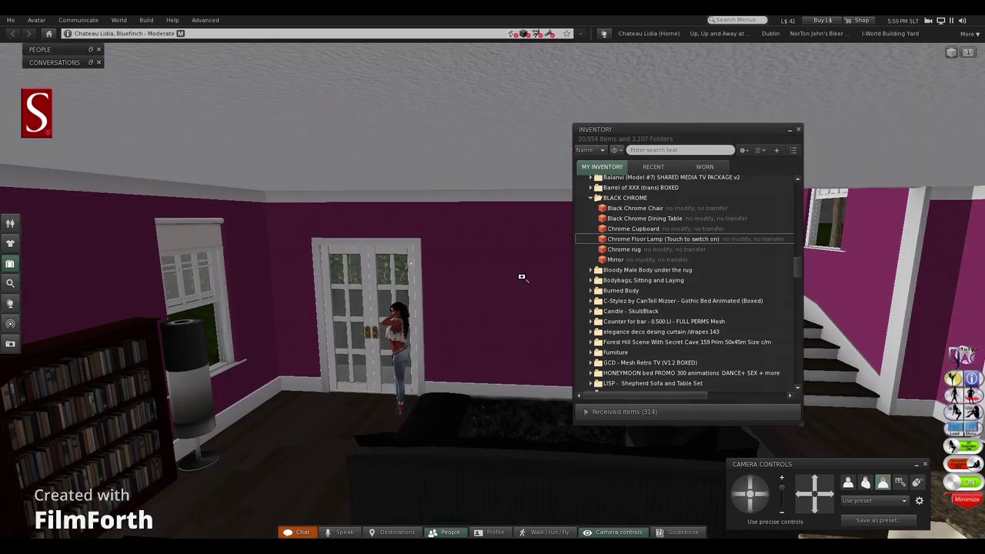
left_click(790, 130)
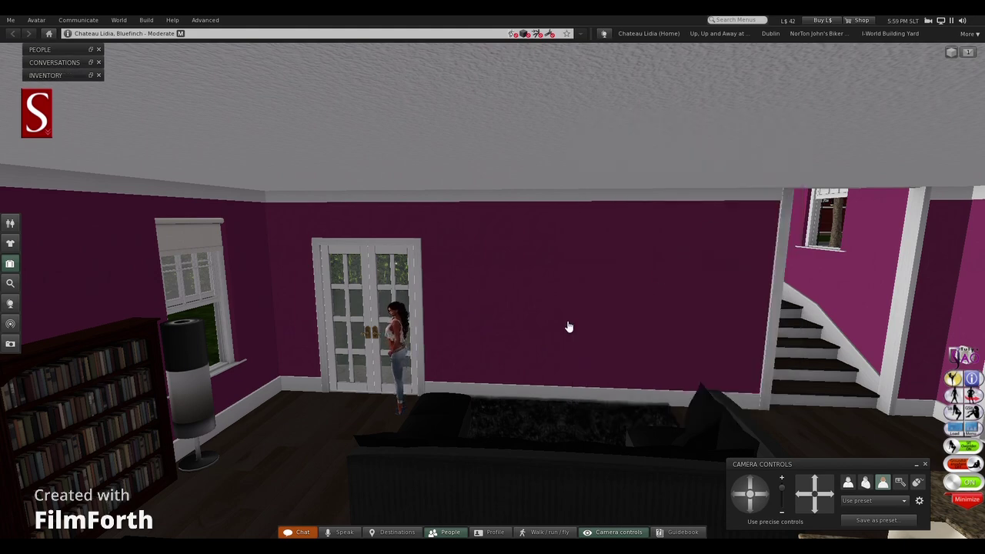
Walk the avatar through the living room and up the staircase to the upper floor
key("Right")
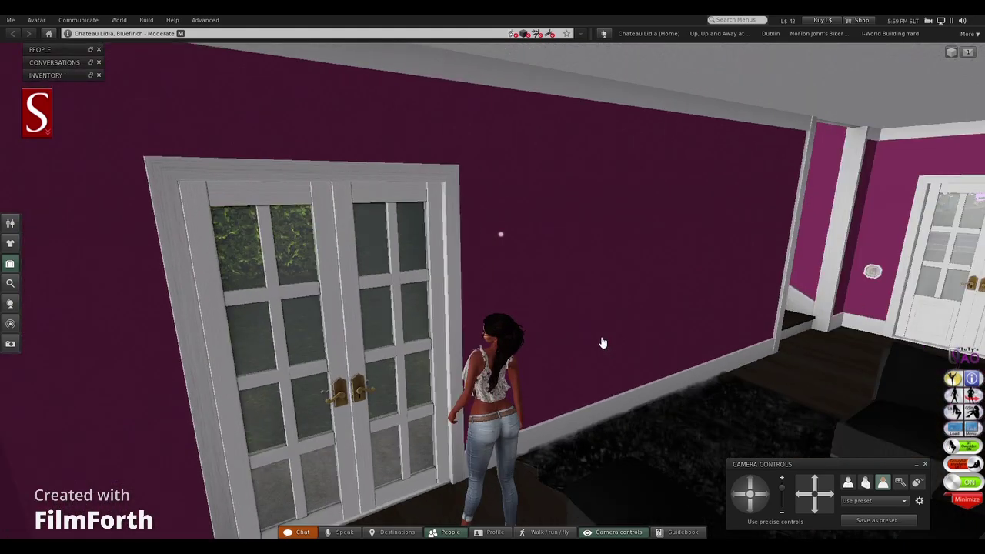
key("Up")
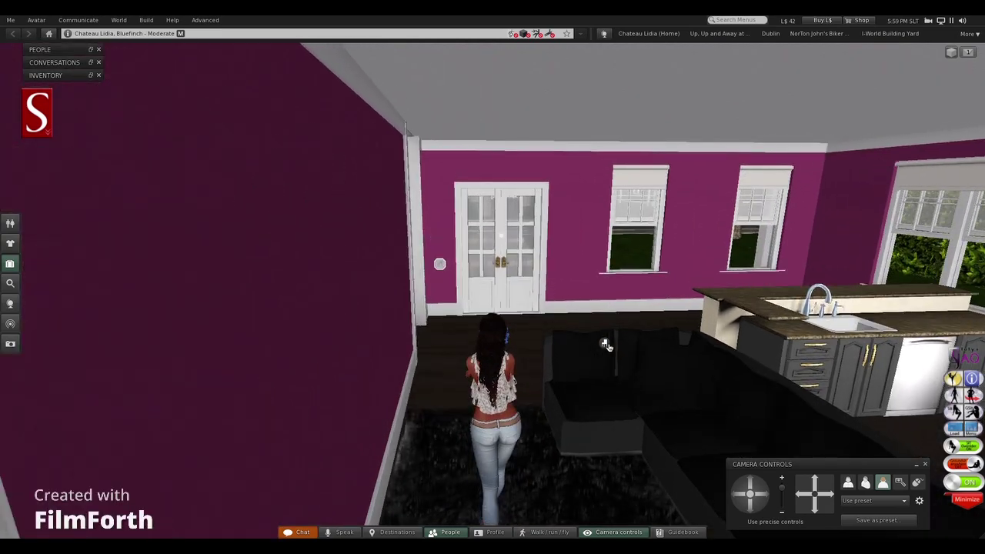
key("Left")
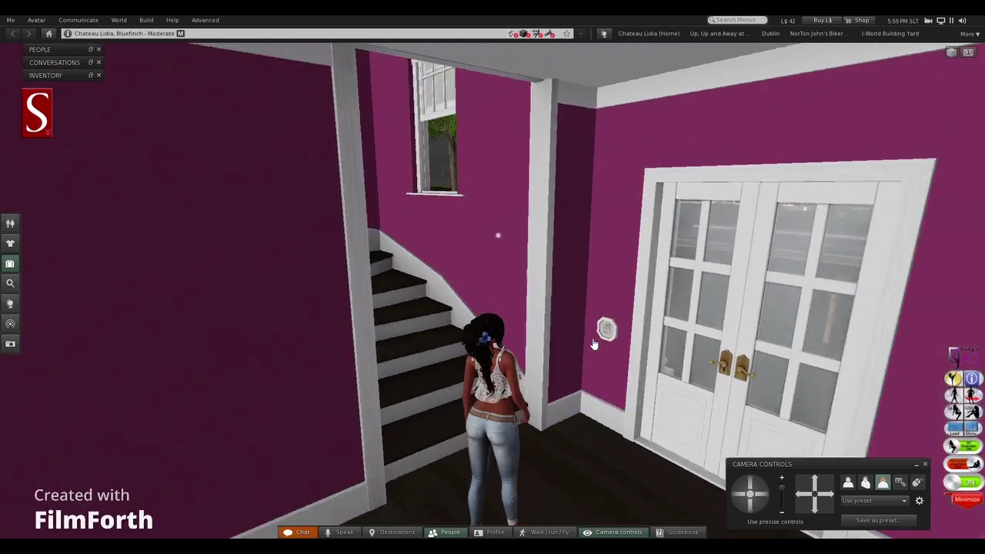
key("Up")
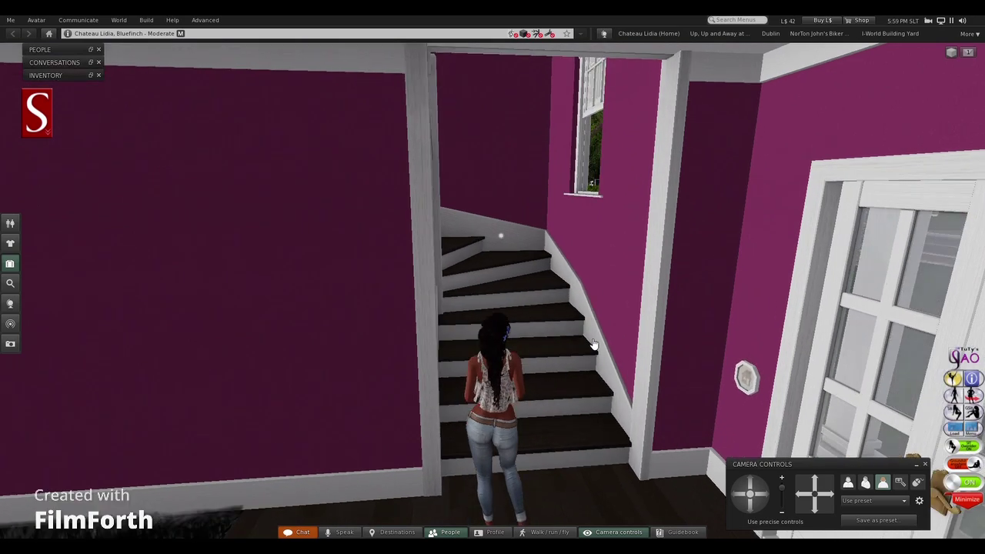
key("Up")
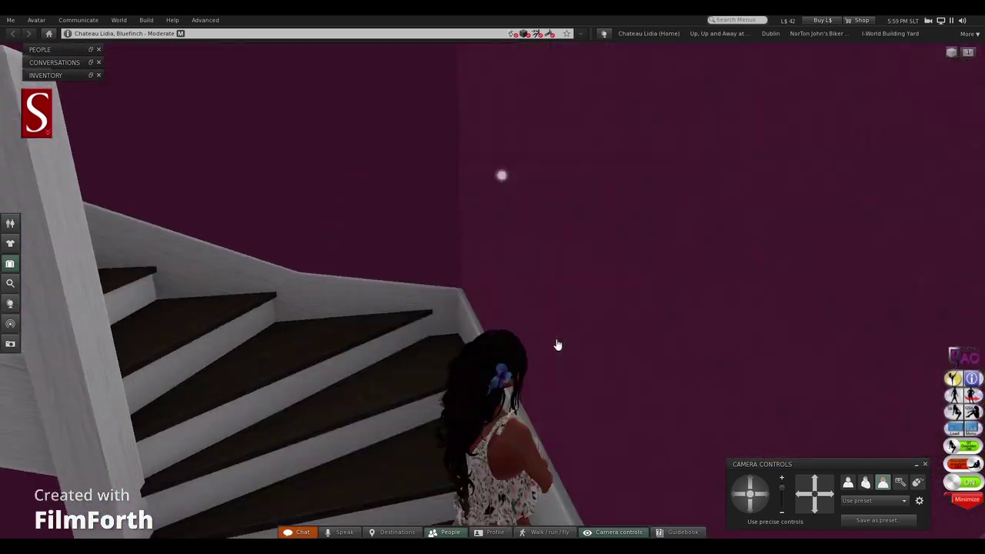
key("Up")
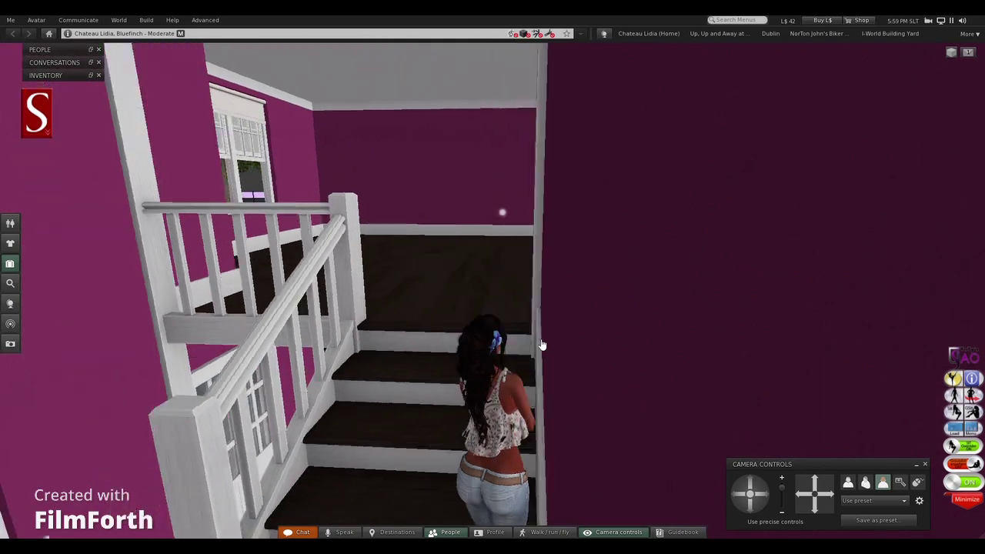
Bring the avatar into the empty upstairs room and turn around to view its walls, windows and balcony doors
key("Right")
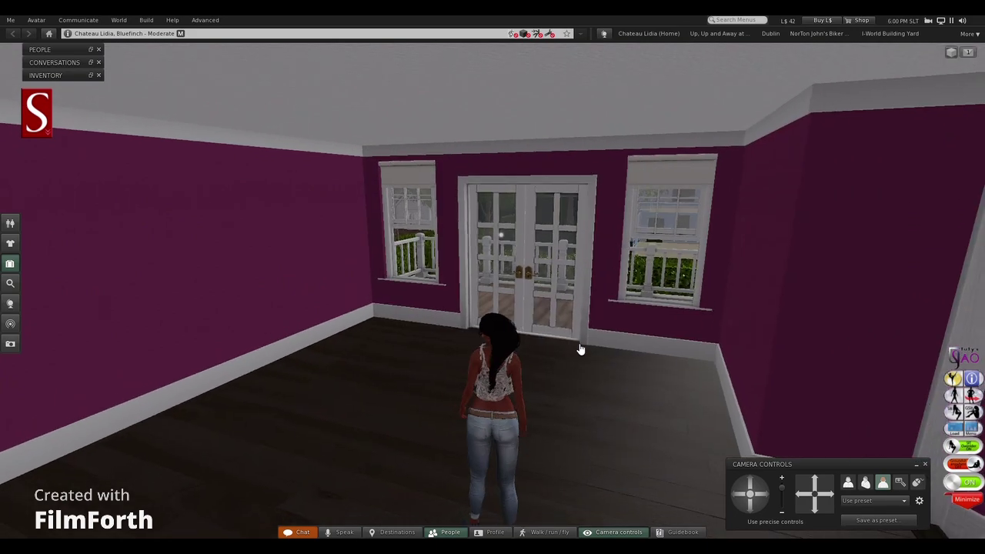
key("Left")
key("Left")
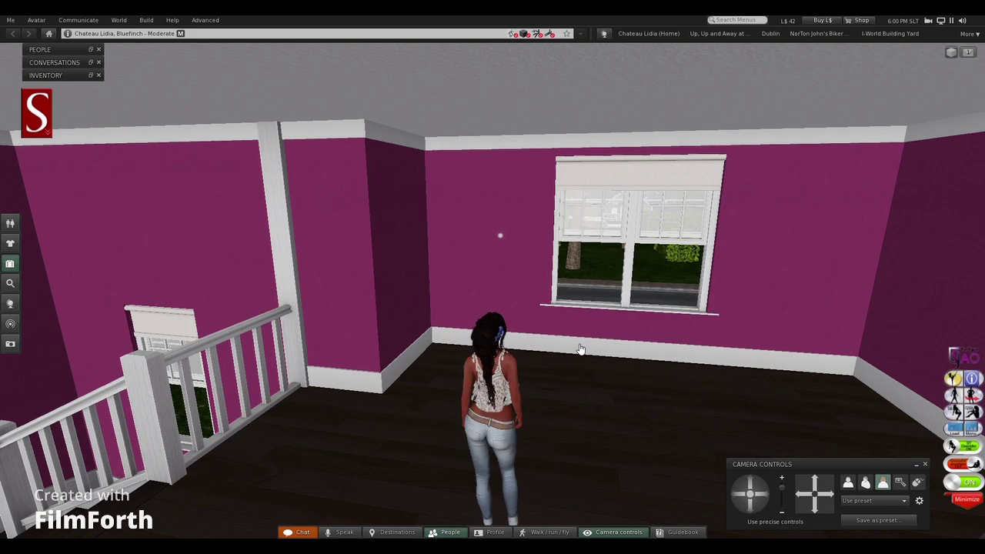
key("Right")
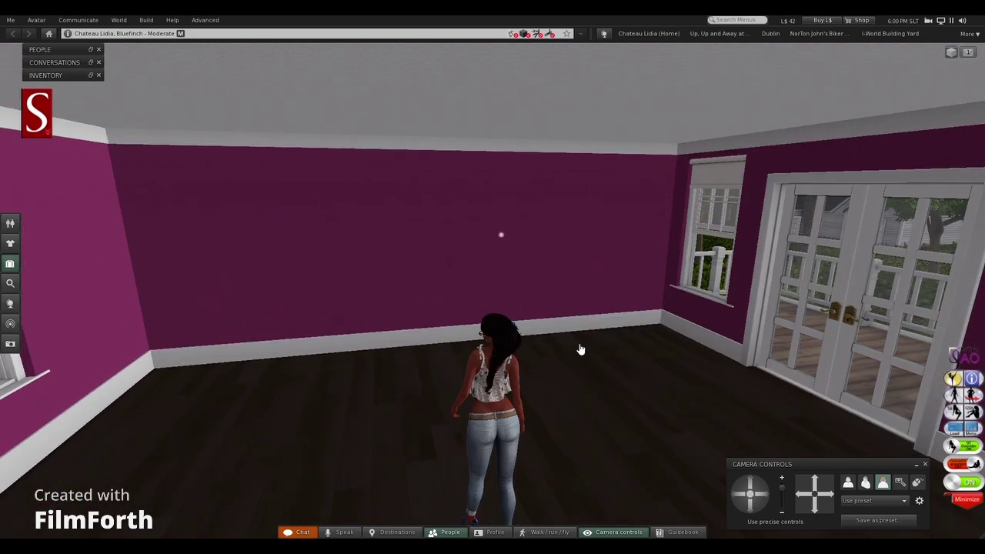
key("Left")
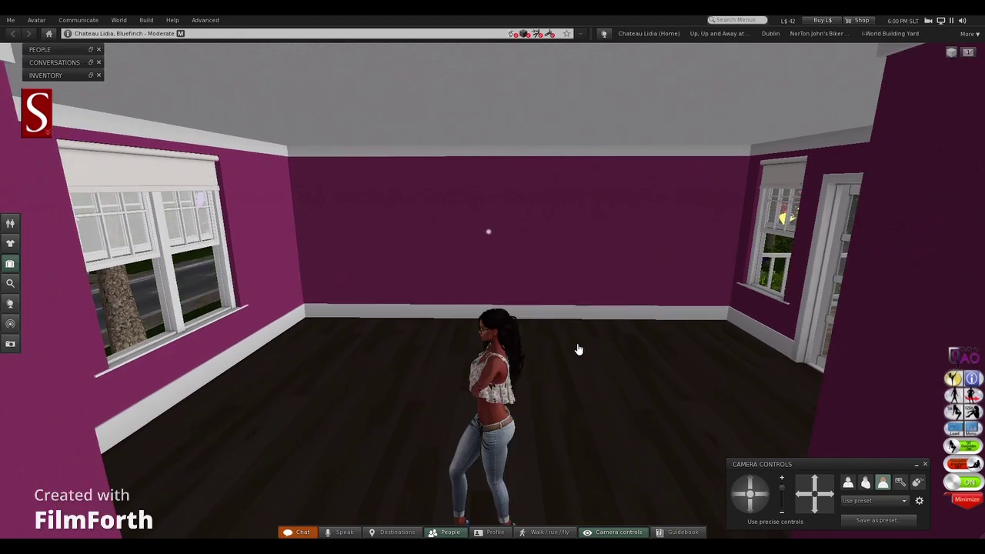
Search the inventory for "bedroom", select the [BB] Blue Bedroom- Black Wardrobe and clear the search to show its folder
left_click(10, 264)
left_click(654, 150)
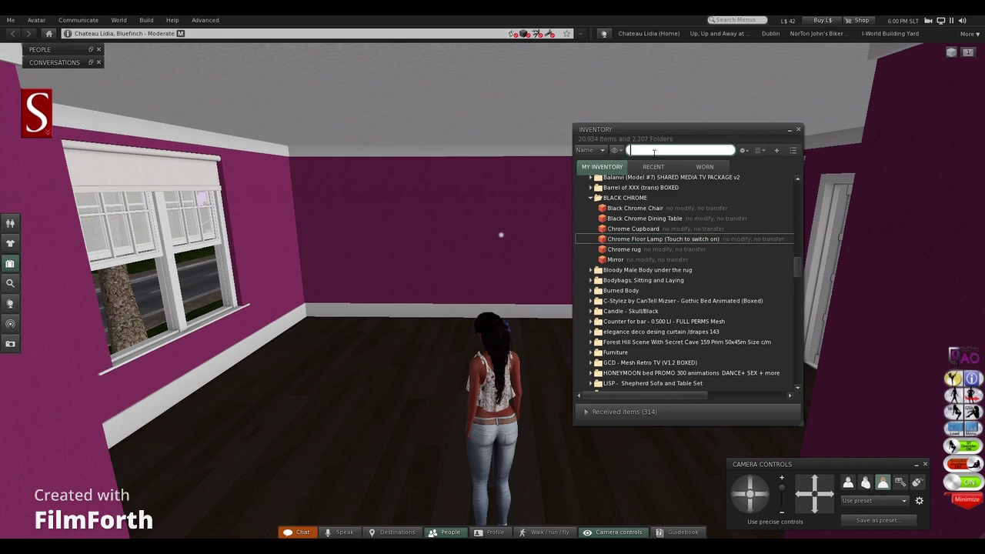
type("bedroom")
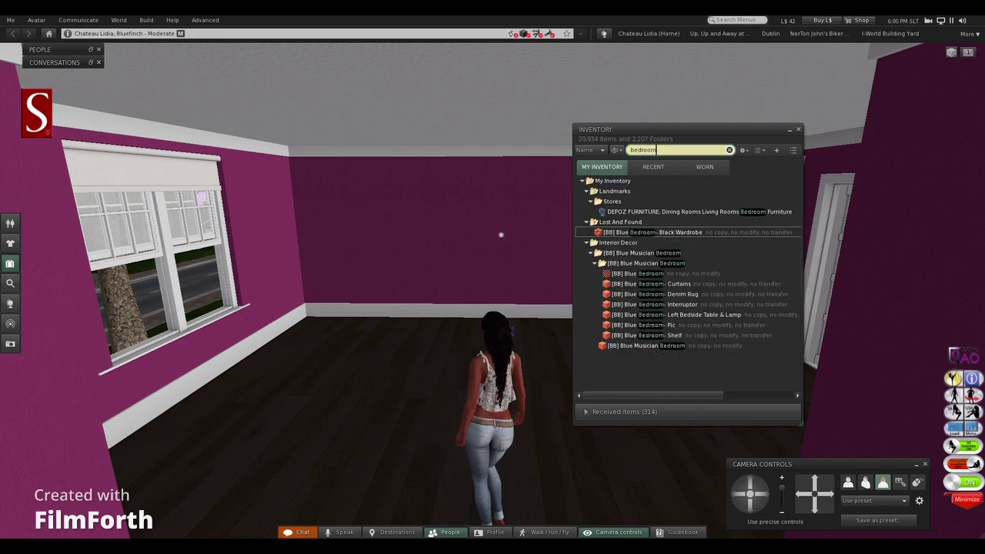
left_click(663, 232)
left_click(730, 150)
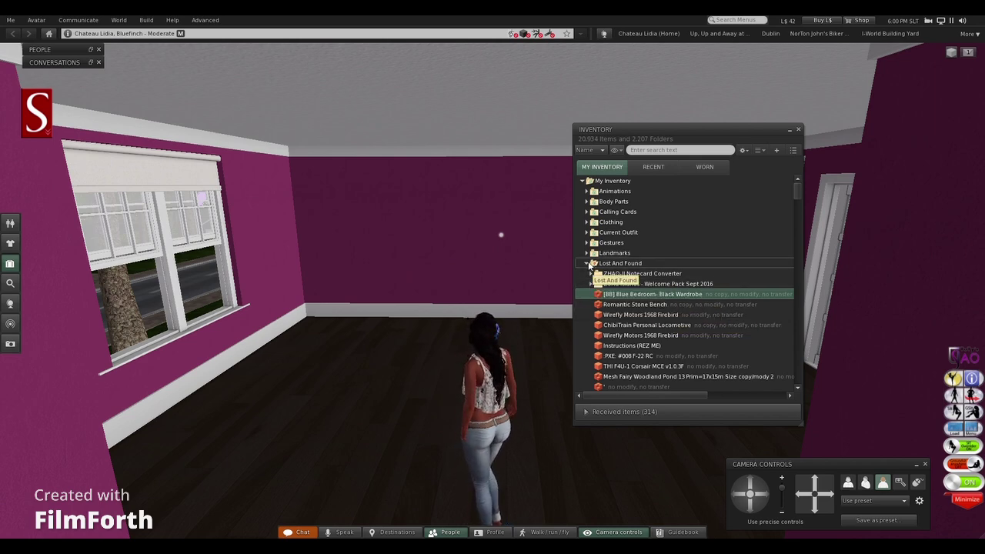
Search the inventory for "bedroom" again and locate the inner [BB] Blue Musician Bedroom folder within Interior Decor
left_click(683, 151)
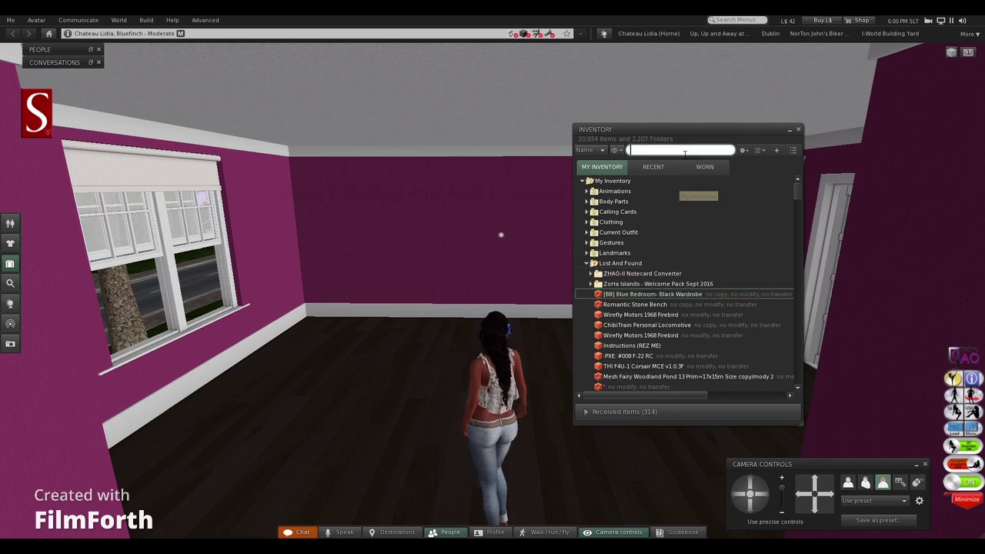
type("be")
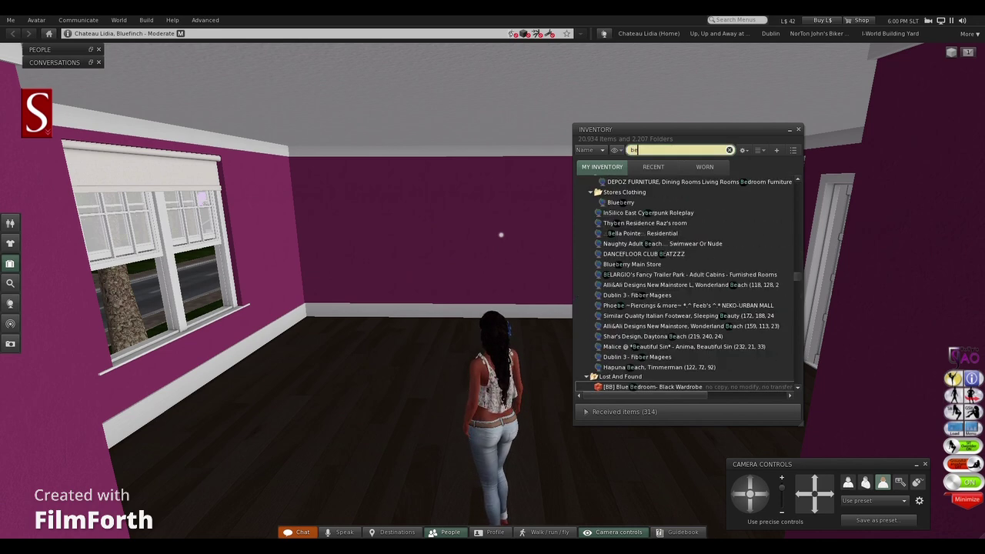
type("droom")
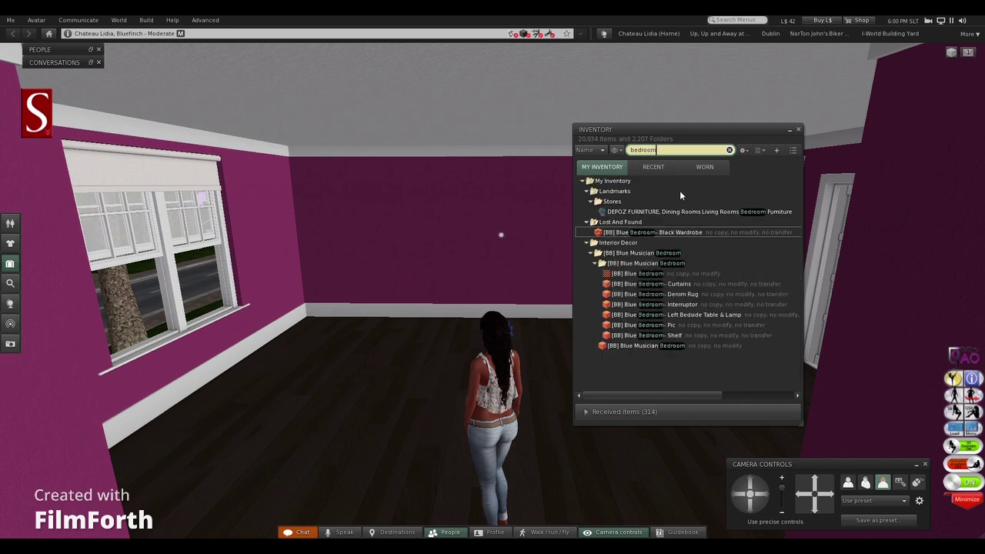
left_click(646, 264)
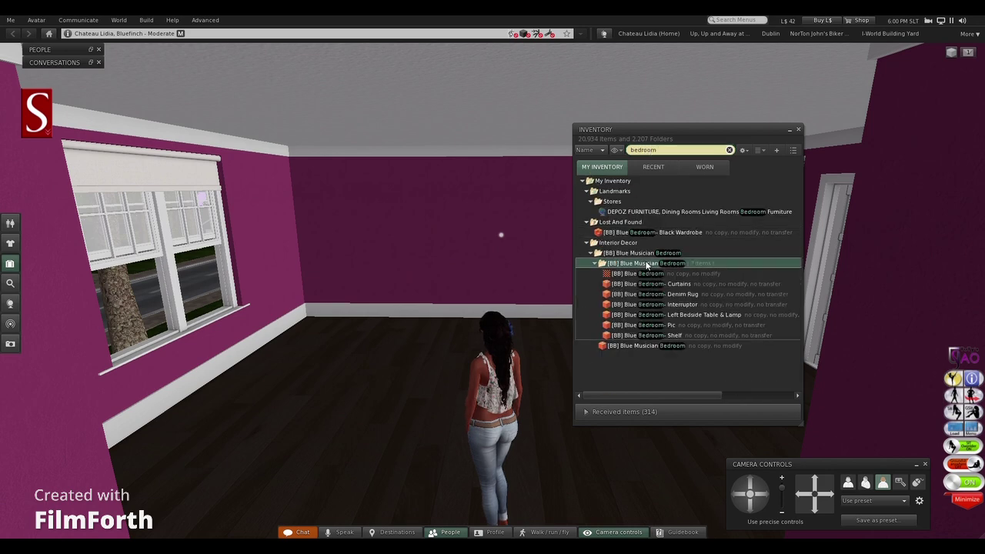
left_click(730, 151)
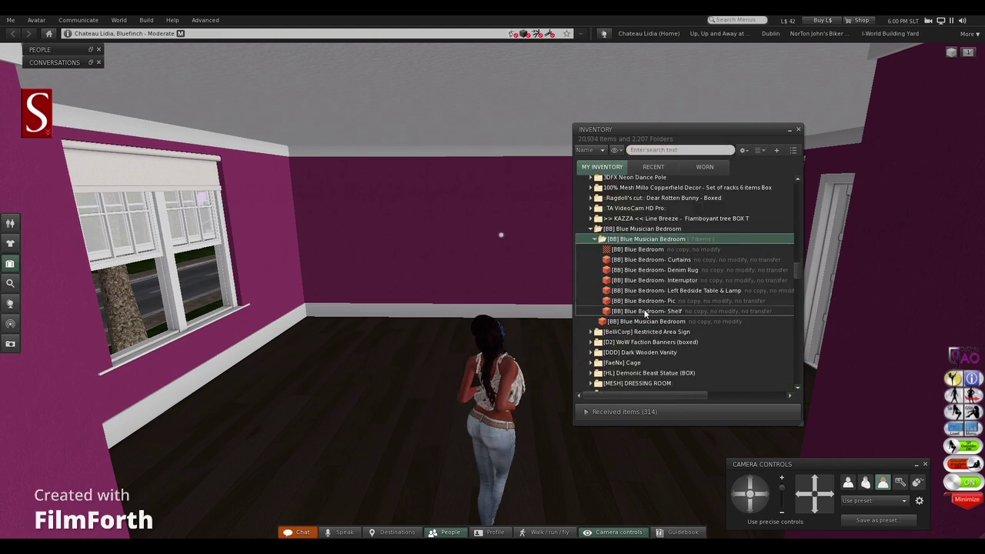
Try to place the [BB] Blue Bedroom- Black Wardrobe from the Lost And Found folder on the upstairs floor
scroll(644, 312, "up", 2)
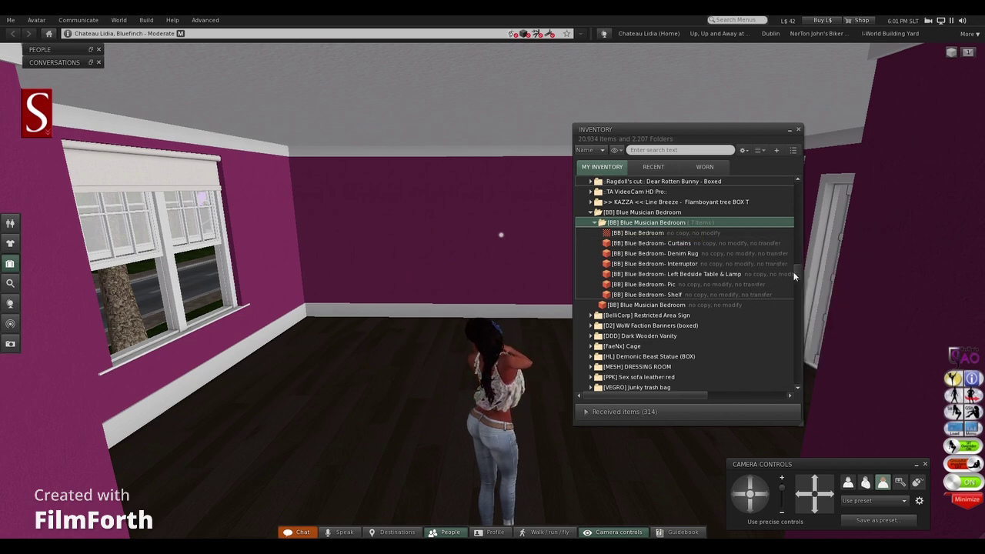
left_click_drag(796, 269, 796, 261)
scroll(794, 251, "up", 7)
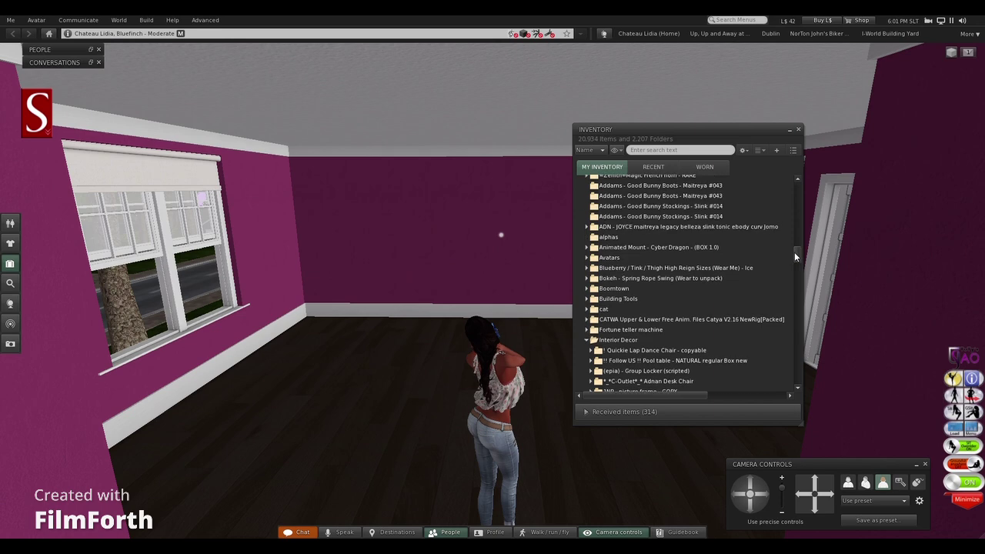
scroll(791, 241, "up", 10)
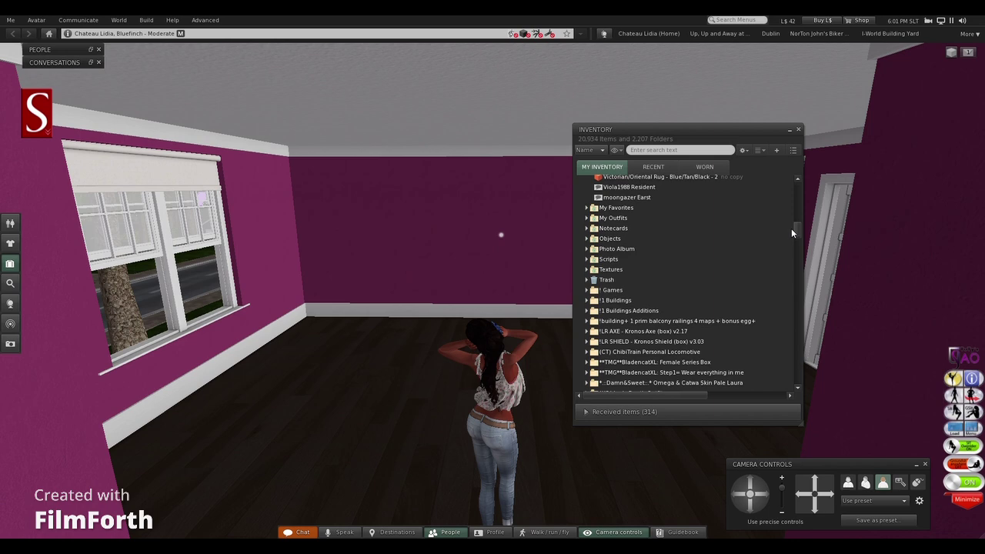
scroll(792, 228, "up", 4)
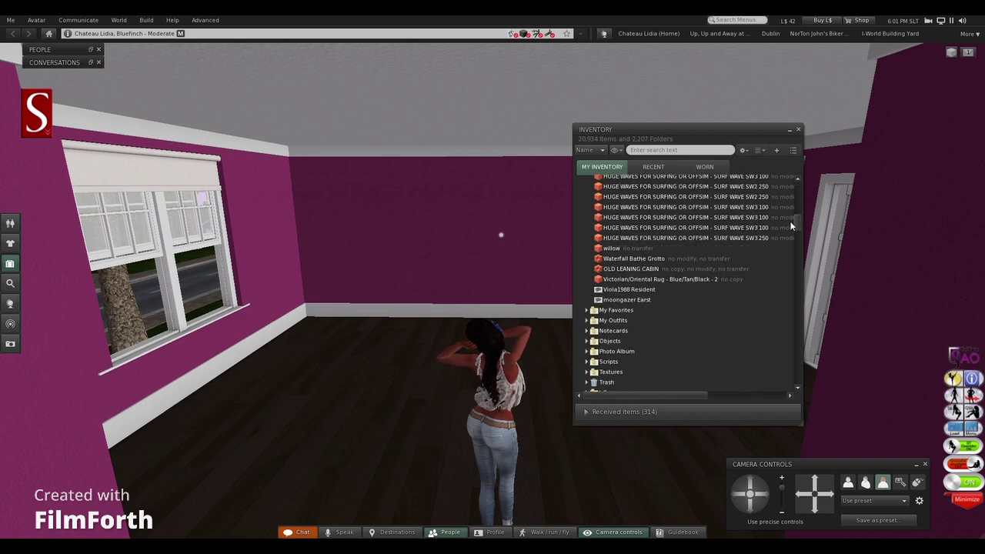
scroll(790, 221, "up", 5)
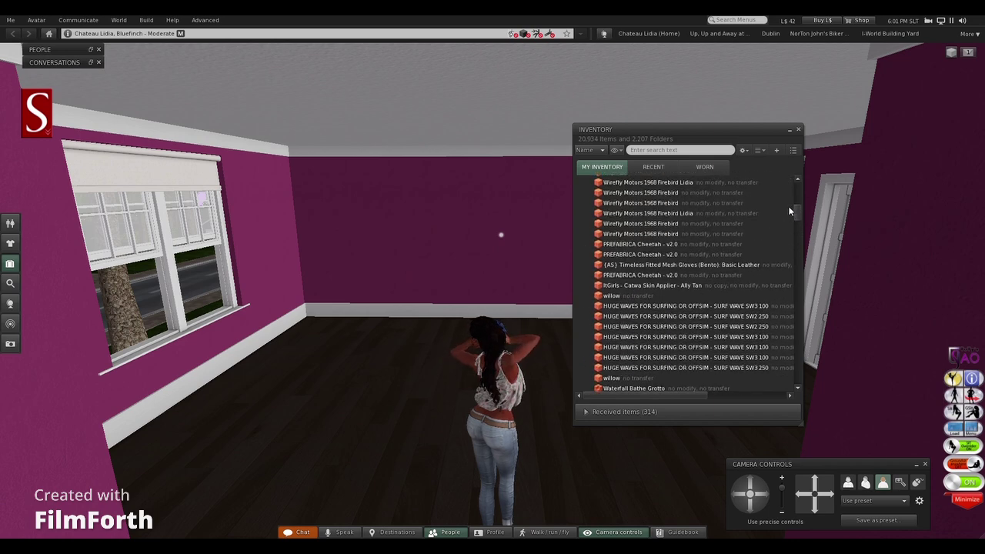
scroll(788, 206, "up", 8)
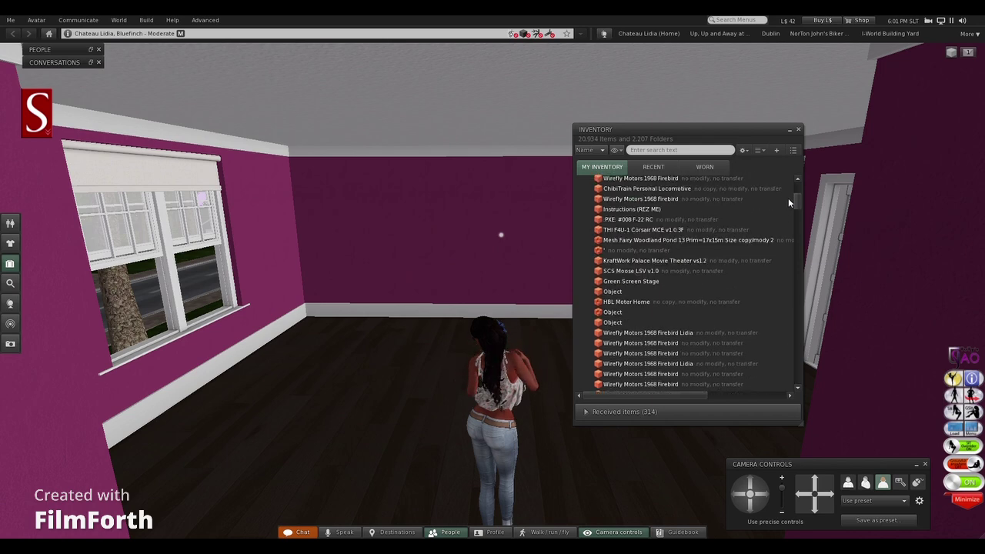
scroll(788, 197, "up", 4)
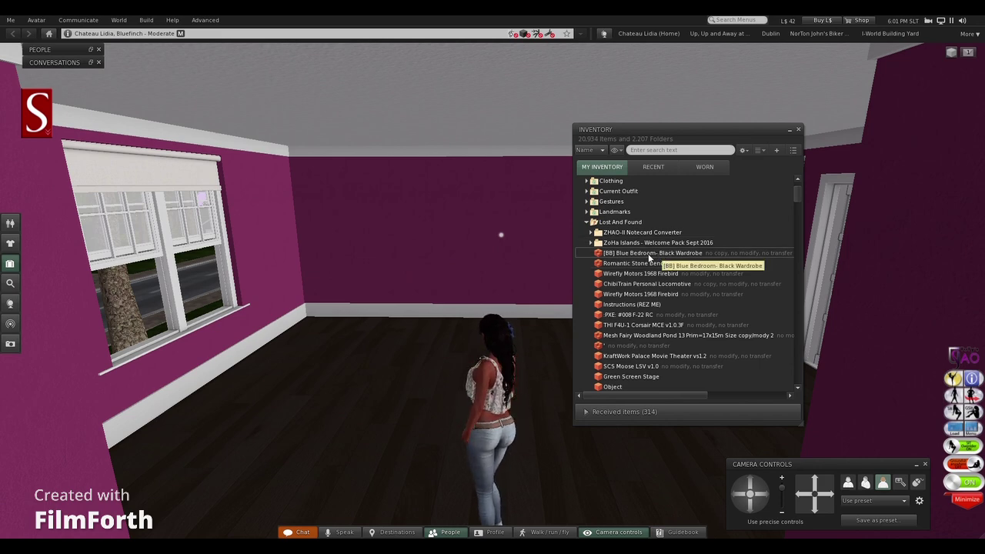
left_click_drag(649, 255, 537, 354)
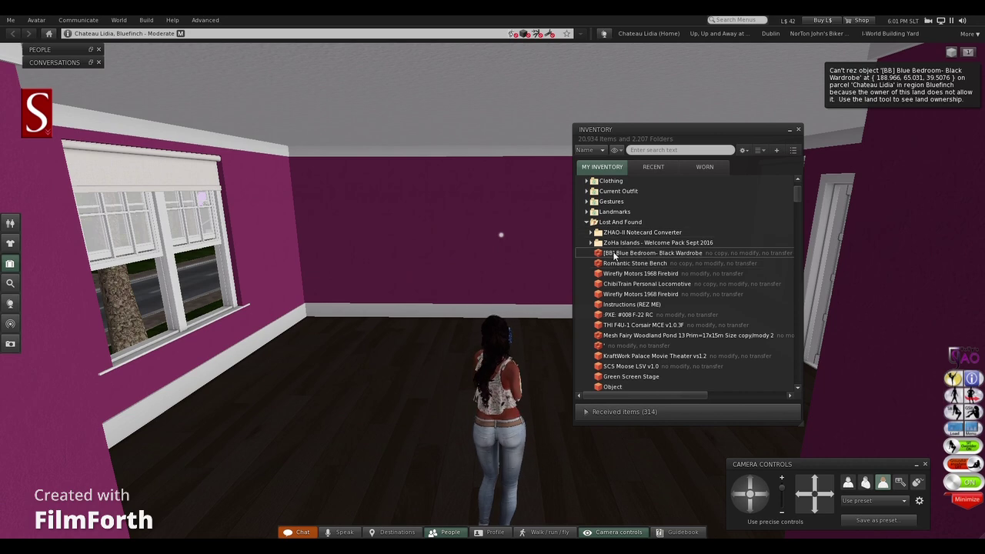
Check the item properties and inventory links of the [BB] Blue Bedroom- Black Wardrobe, closing both windows without changing anything
right_click(613, 255)
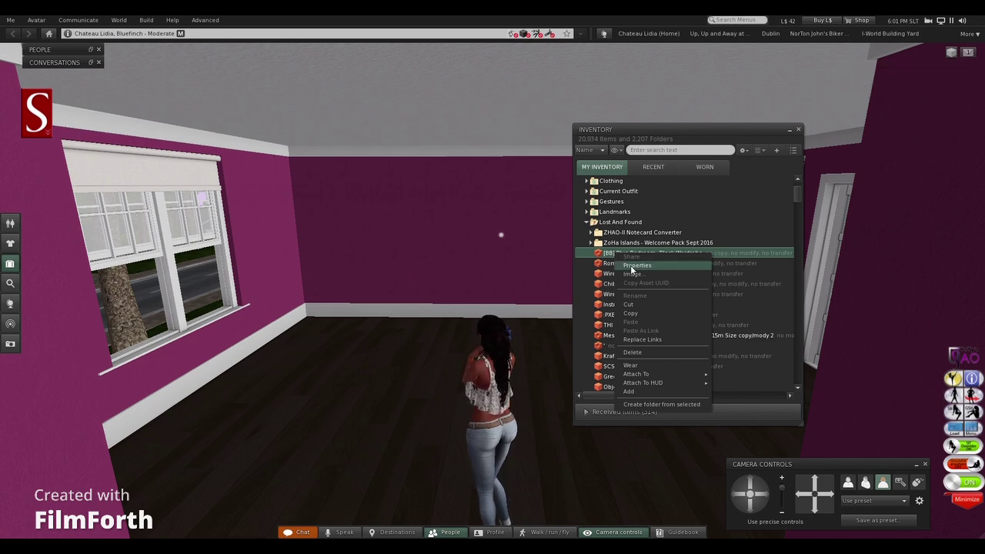
left_click(632, 265)
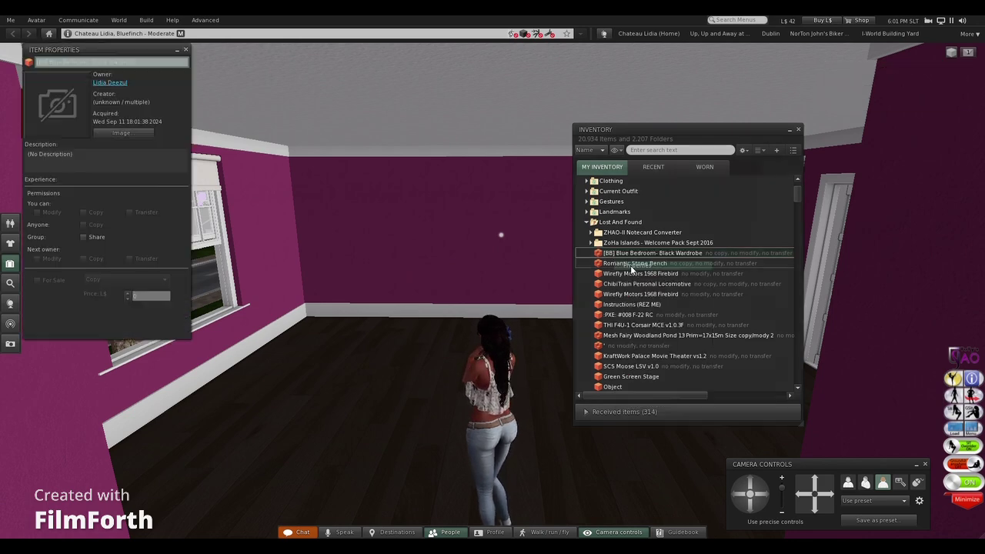
left_click(186, 50)
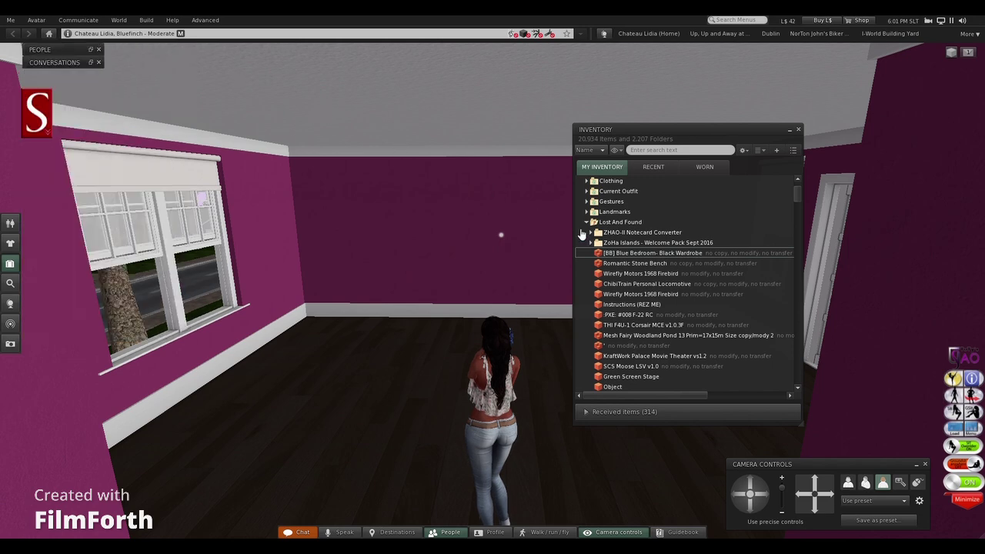
right_click(625, 255)
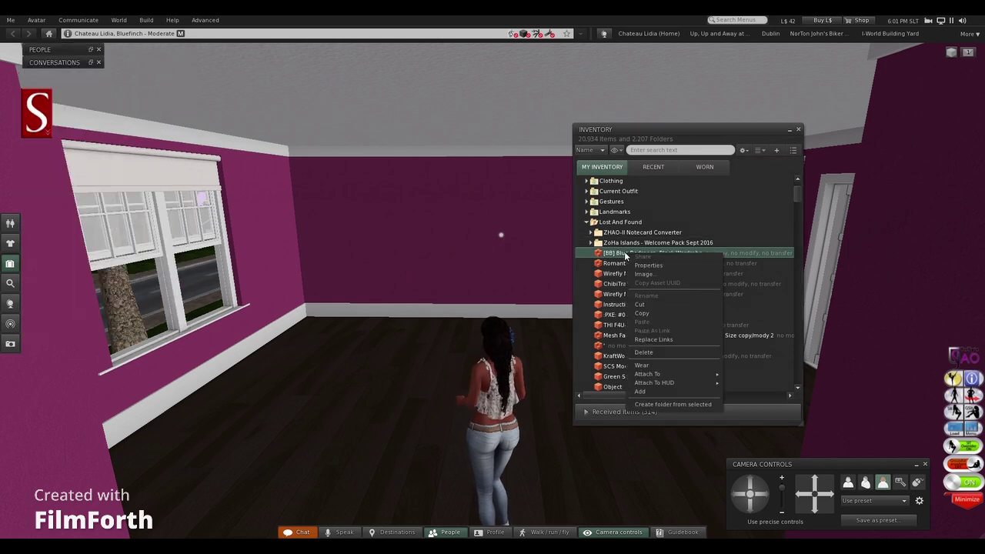
left_click(655, 340)
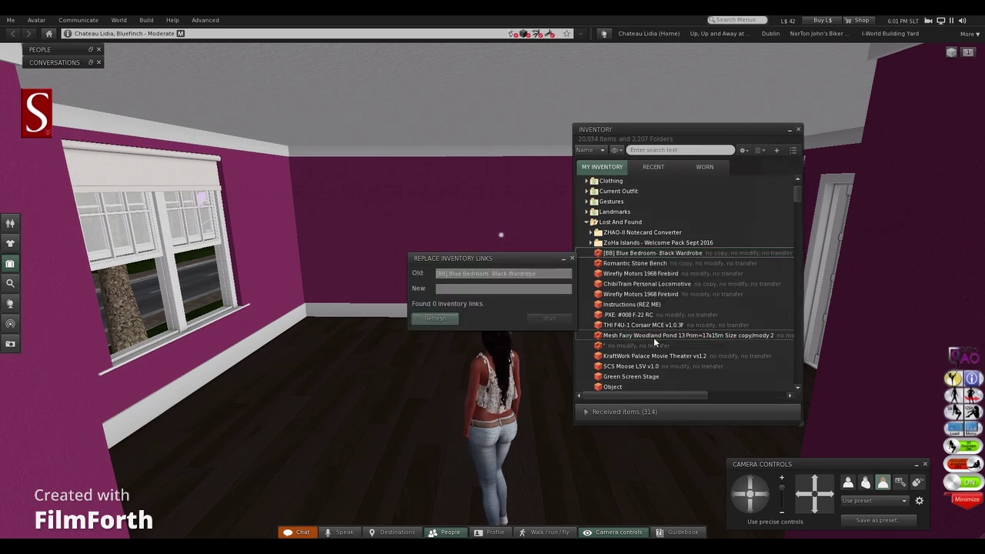
left_click(572, 259)
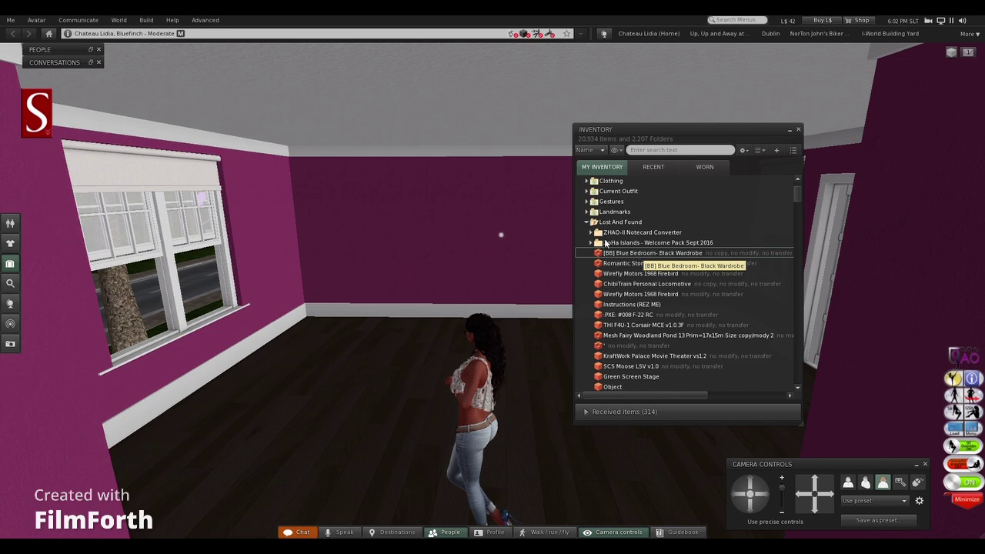
Collapse the Lost And Found folder and look through the items in the inner [BB] Blue Musician Bedroom folder
left_click(588, 221)
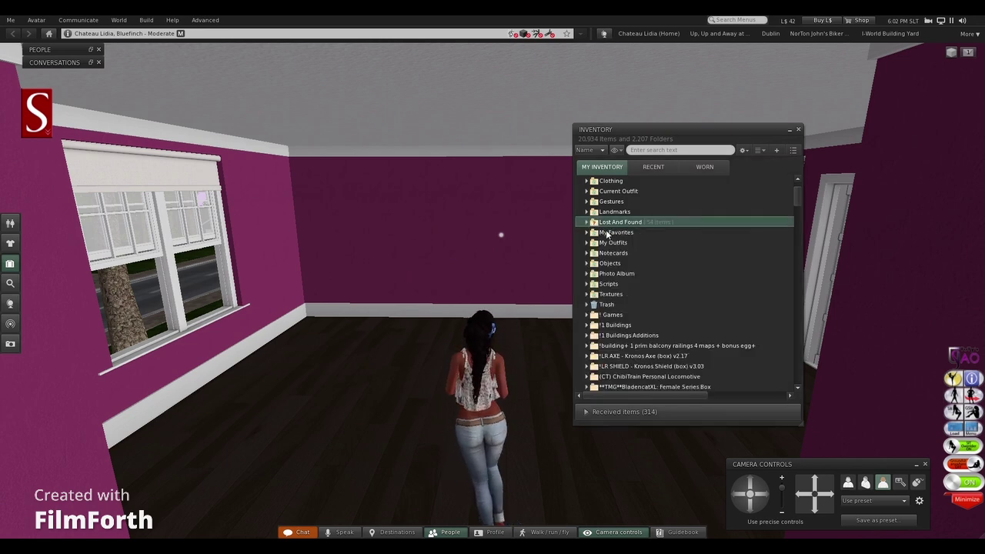
left_click_drag(800, 198, 801, 248)
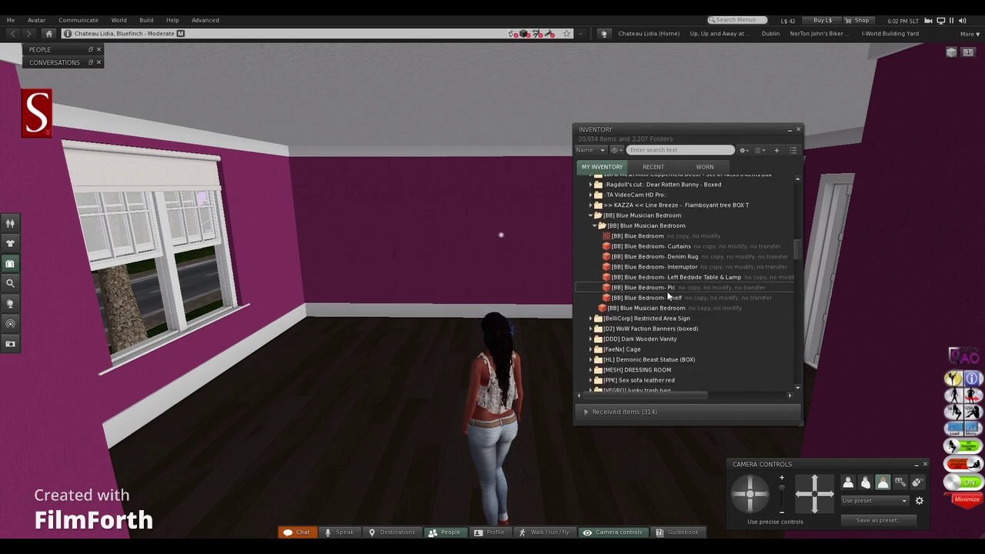
left_click(672, 268)
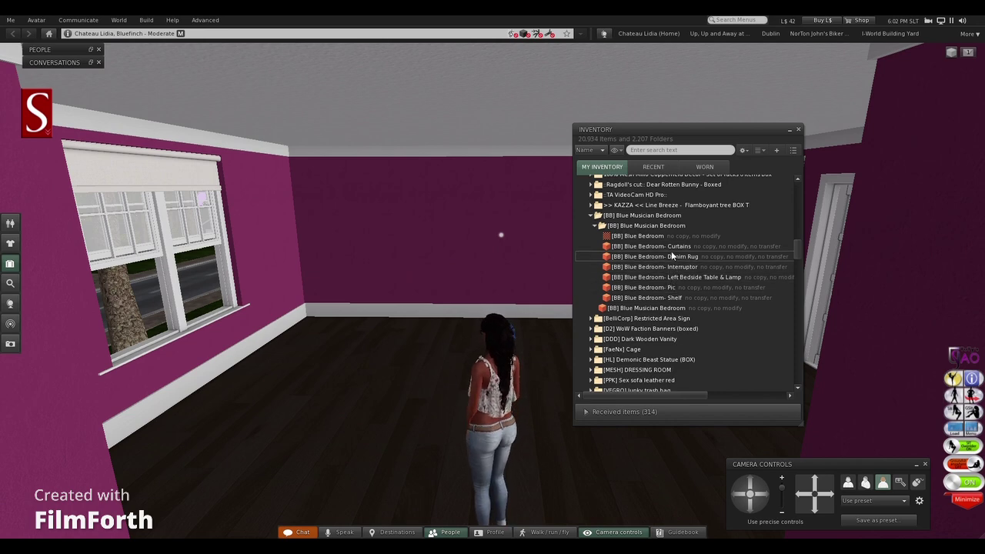
left_click(659, 245)
left_click(641, 236)
mouse_move(642, 236)
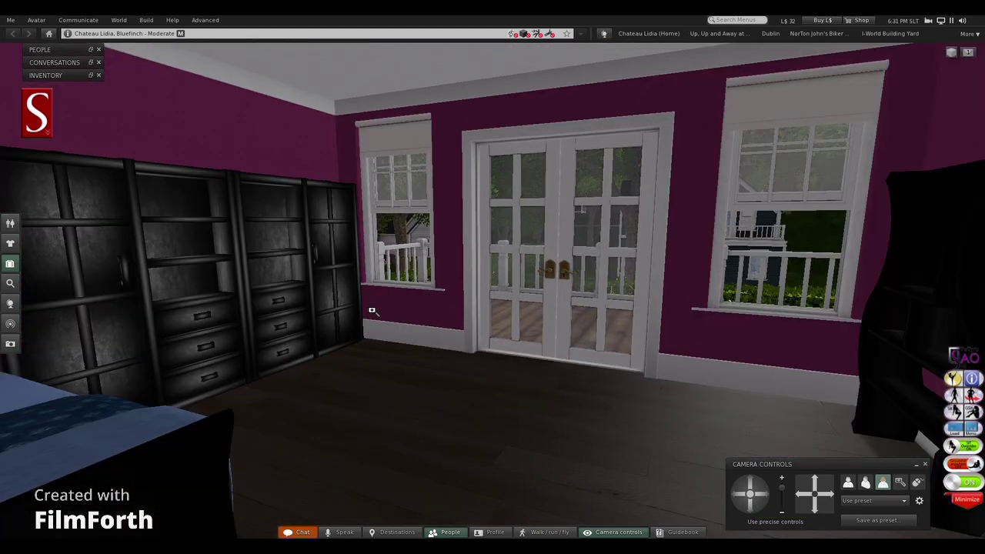
Examine the furnished upstairs bedroom, including the bed, wardrobe, armchair, desk, piano and balcony doors
left_click_drag(373, 310, 249, 310)
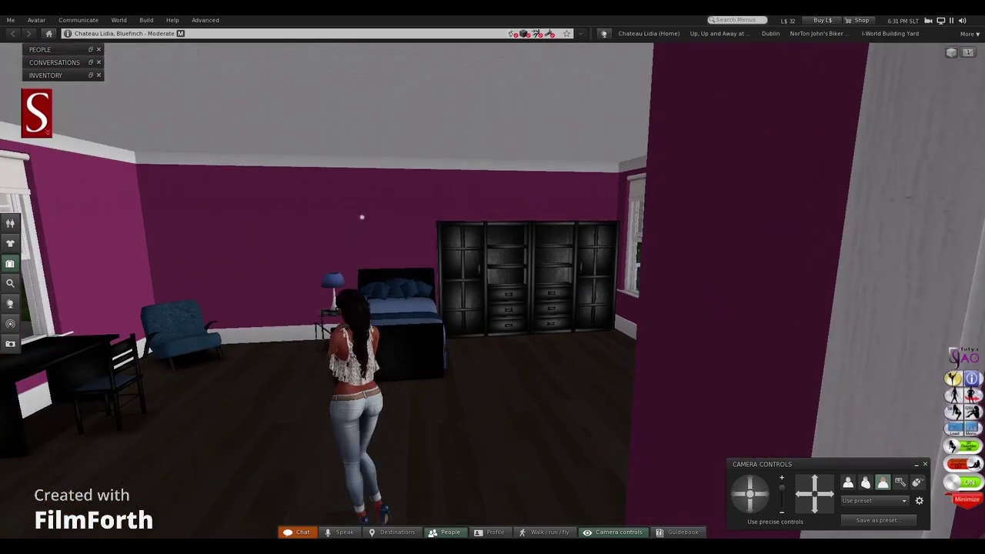
scroll(493, 293, "down", 3)
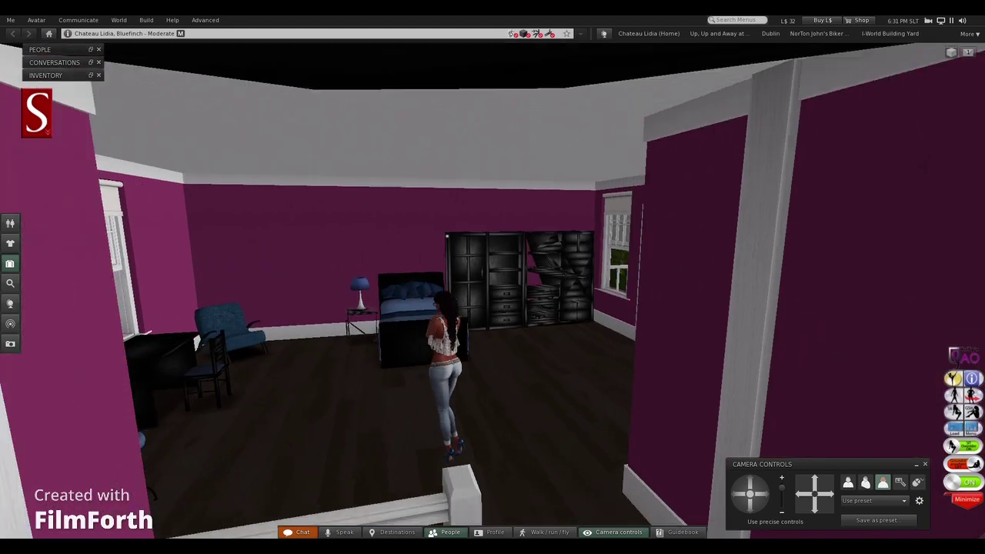
scroll(492, 292, "up", 3)
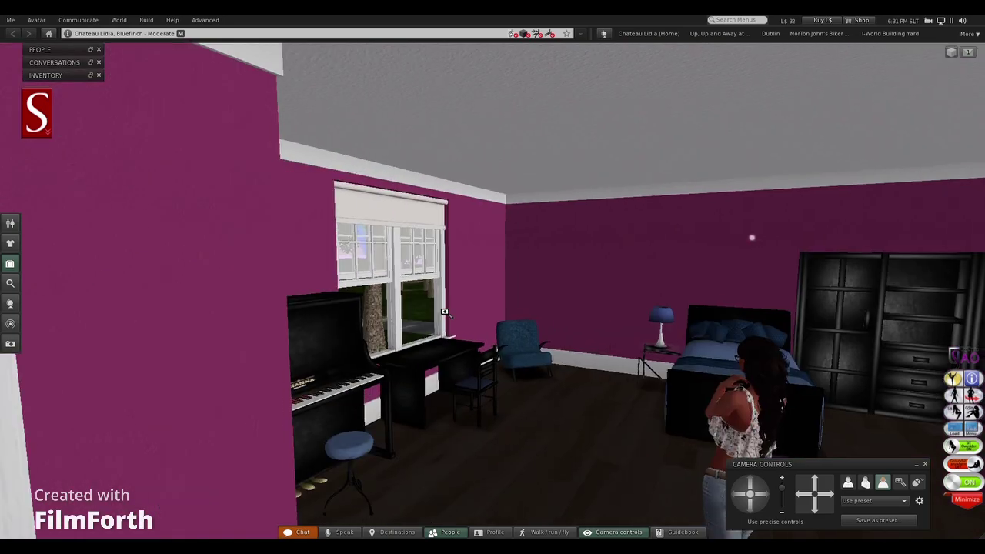
left_click(711, 346, "alt")
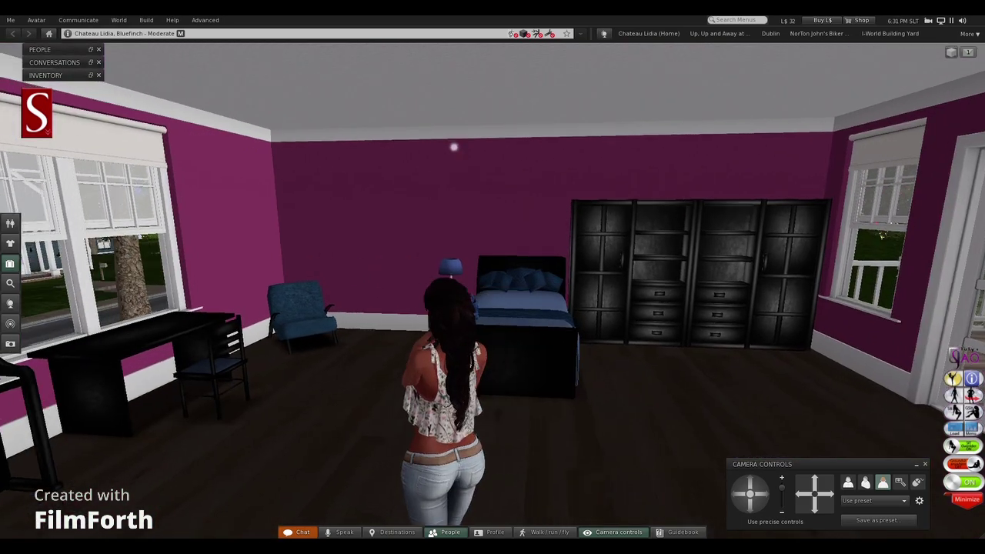
left_click_drag(492, 291, 562, 287)
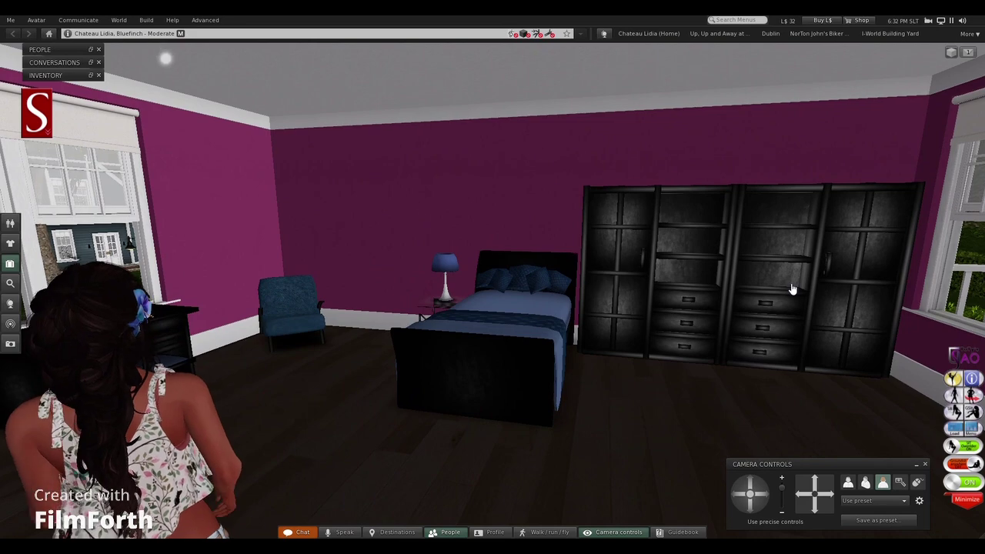
left_click(167, 228, "alt")
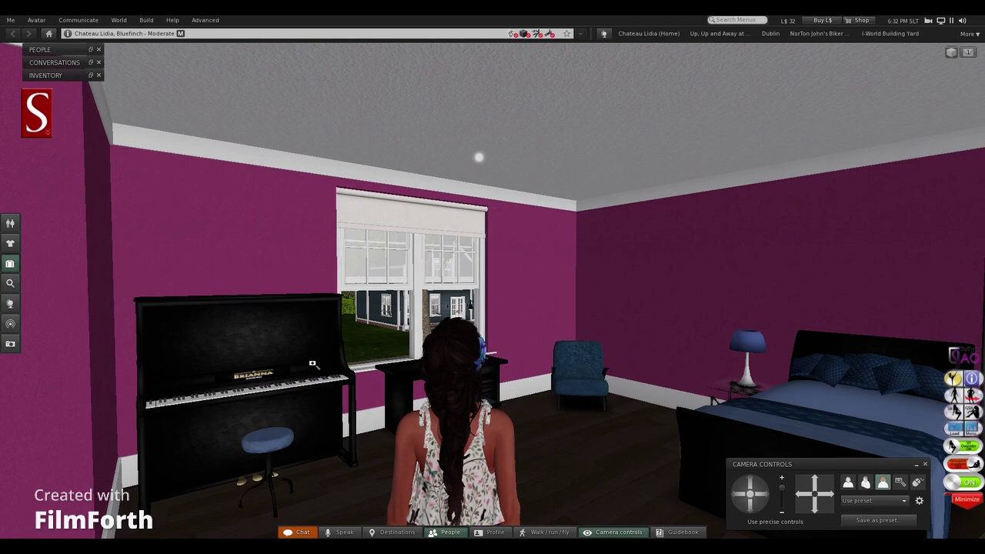
left_click_drag(293, 346, 238, 346)
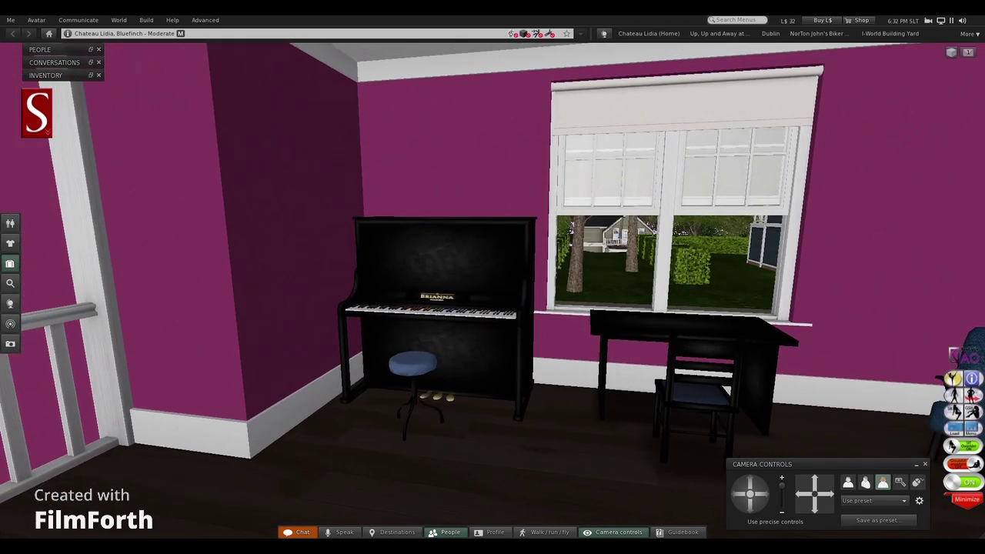
left_click_drag(669, 323, 684, 304)
left_click(860, 286, "alt")
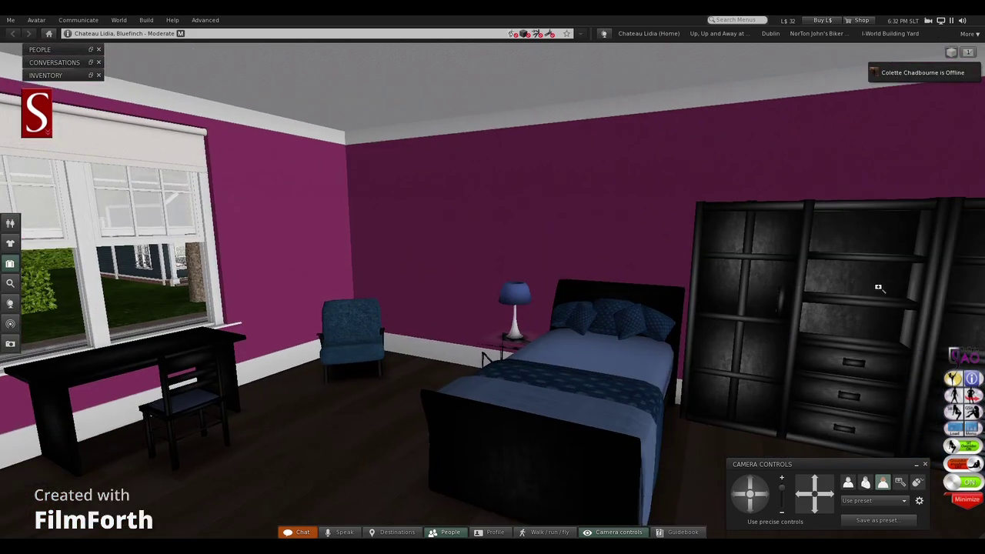
left_click(874, 283, "alt")
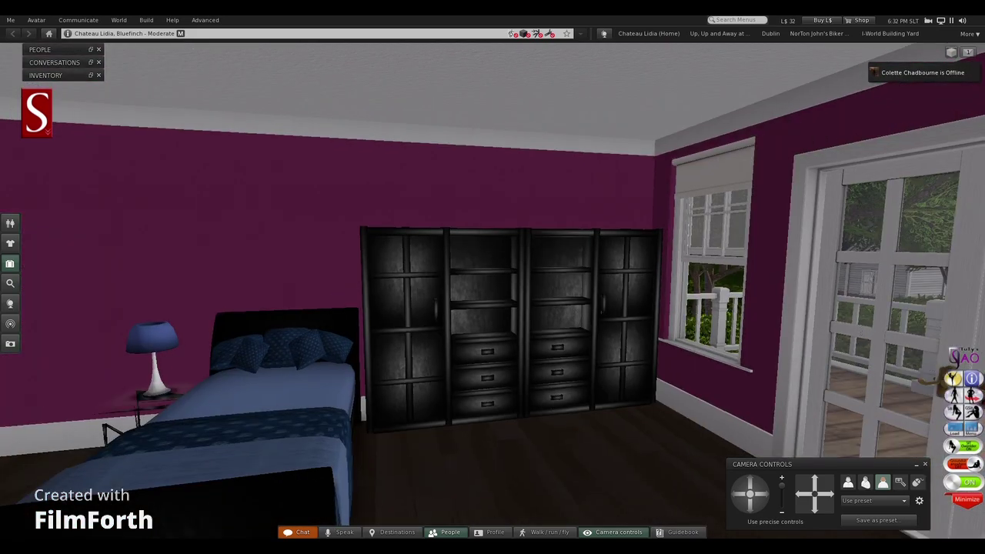
left_click(867, 308, "alt")
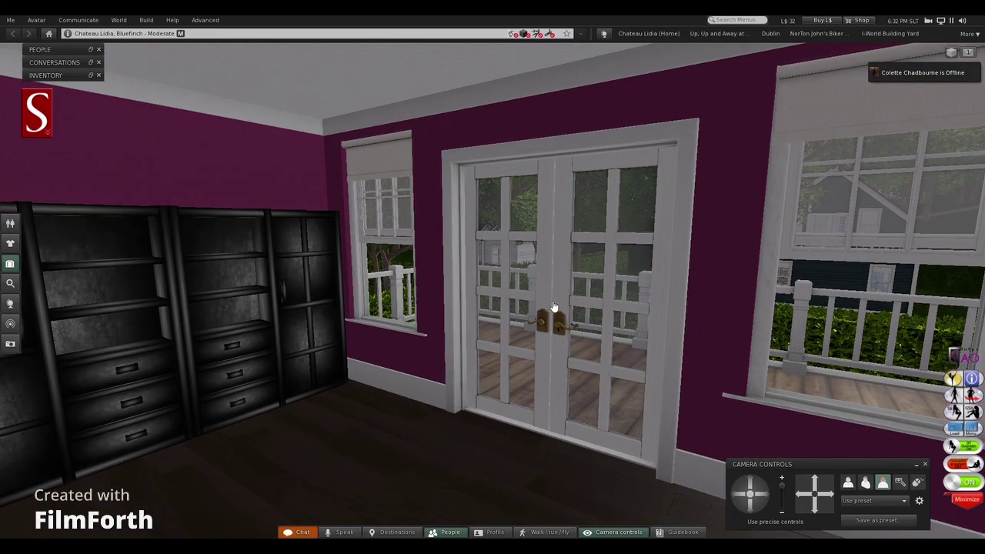
Open the bedroom's balcony doors and walk the avatar outside to the balcony railing
left_click(555, 305)
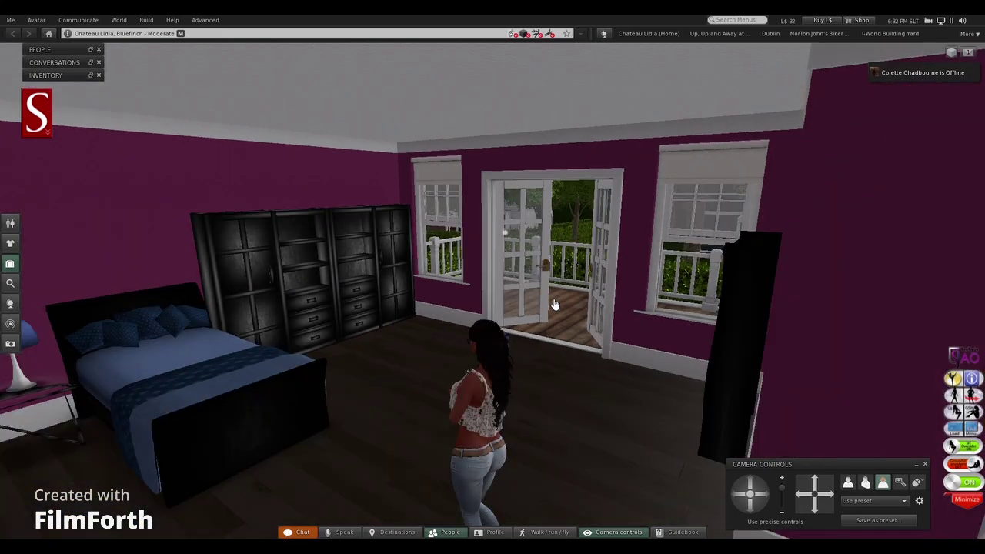
key("Up")
key("Right")
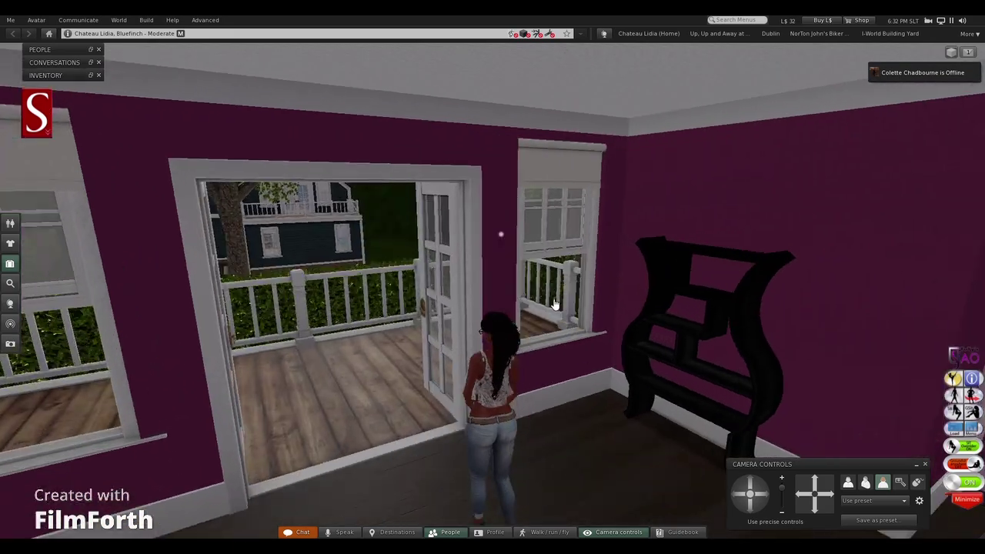
key("Left")
key("Up")
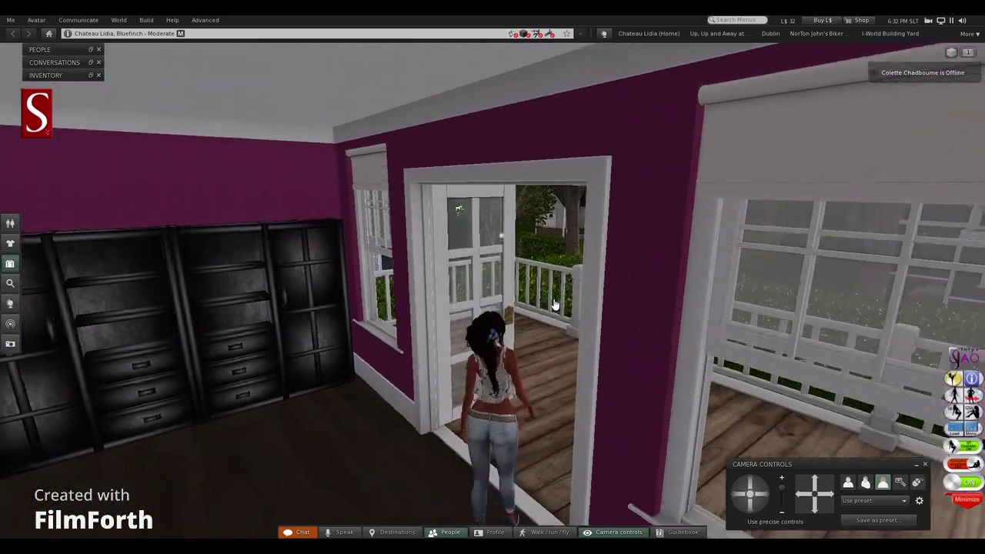
key("Right")
key("Up")
key("Right")
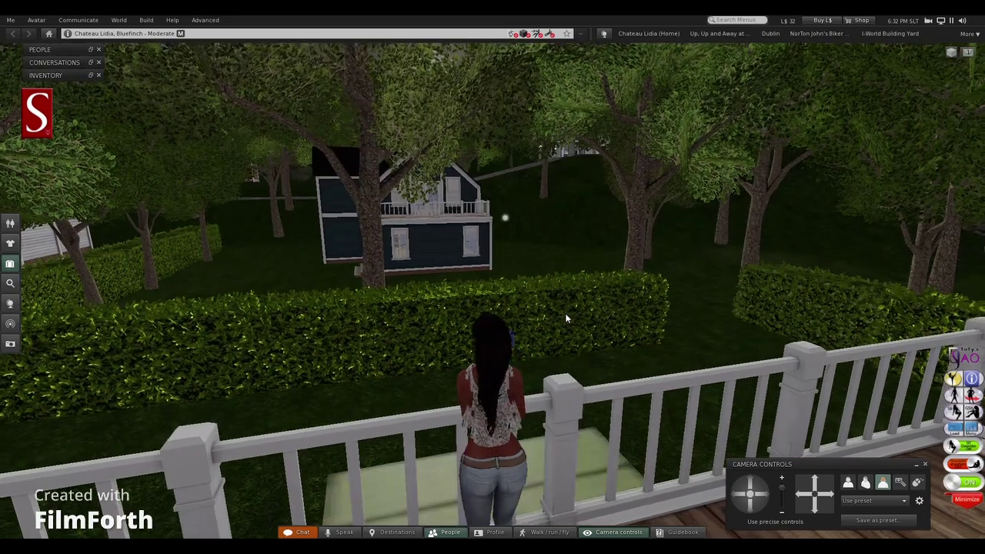
Look over the balcony, then inspect the outdoor shower and the red car parked beside the house
left_click_drag(502, 370, 777, 417)
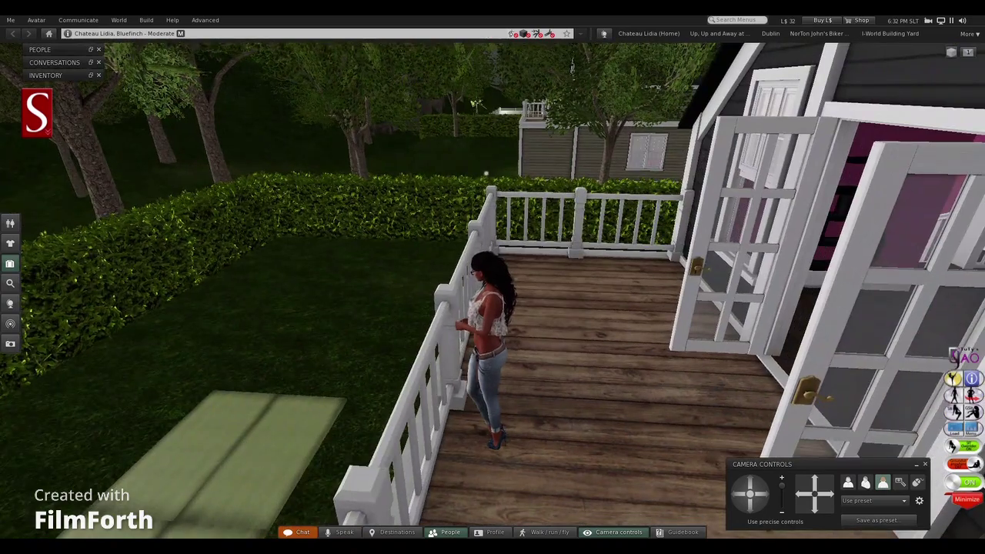
left_click_drag(269, 439, 462, 270)
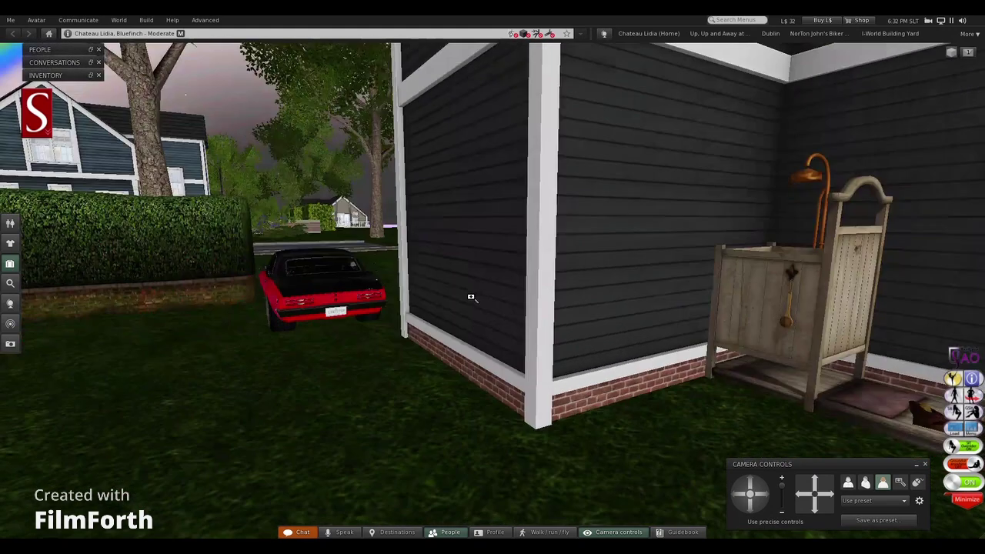
key("alt+Left")
key("alt+Left")
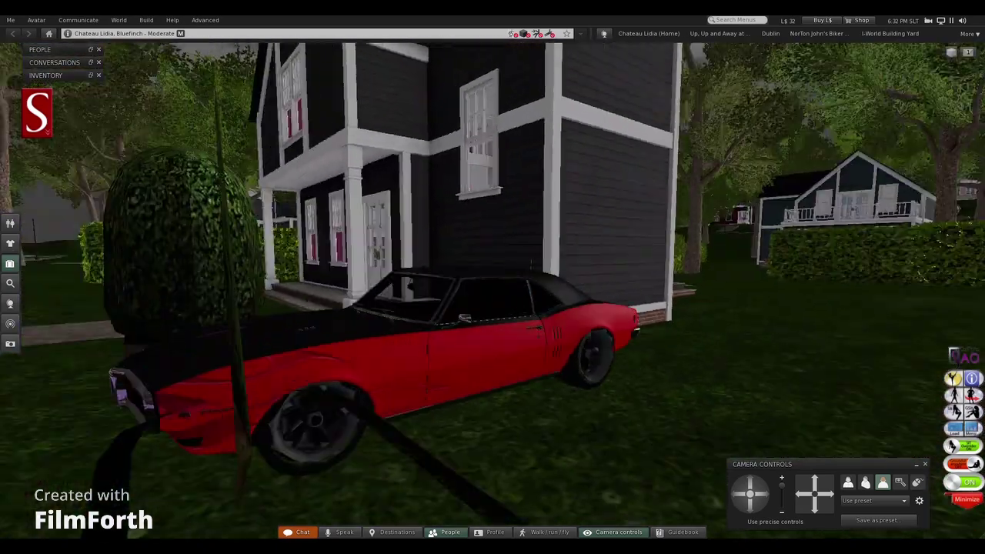
key("alt+Down")
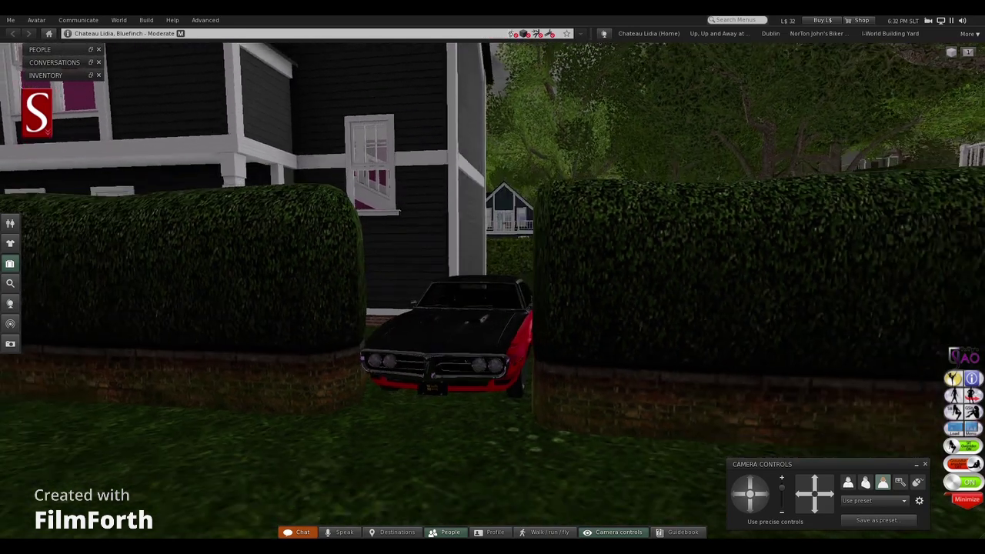
key("alt+Down")
Inspect the front of the house, including the walled hedges, mailbox, entrance doors and porch column
left_click(292, 290, "alt")
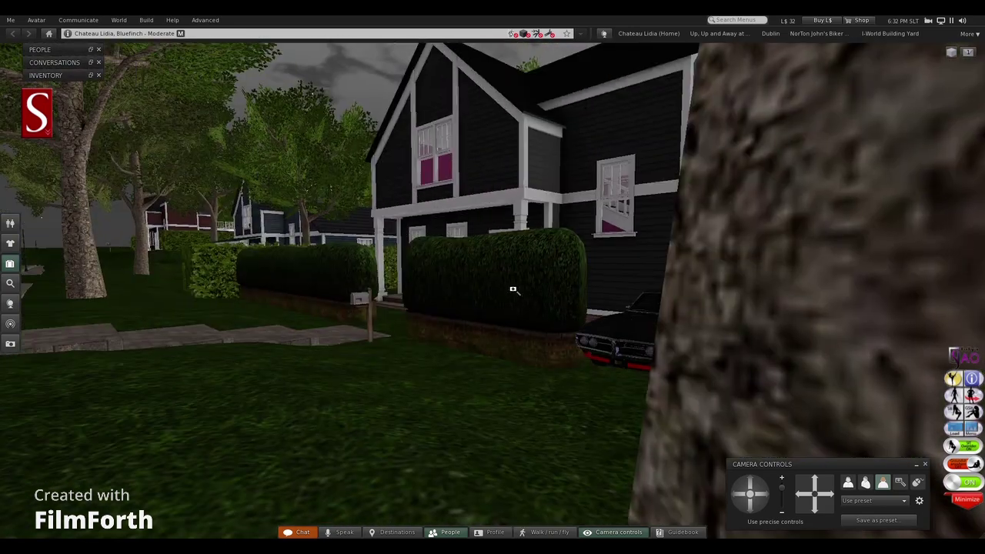
key("alt+Up")
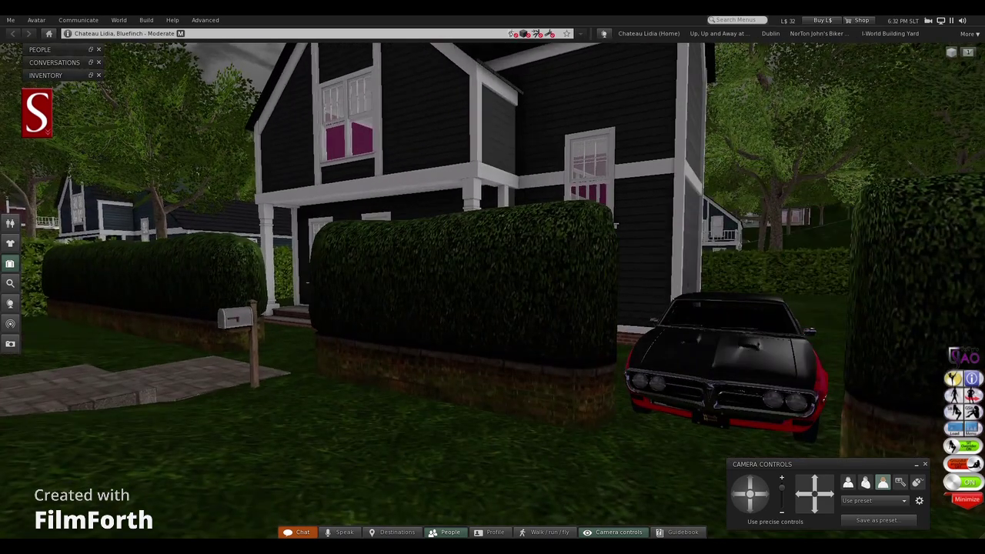
left_click_drag(321, 304, 481, 303)
left_click(239, 158, "alt")
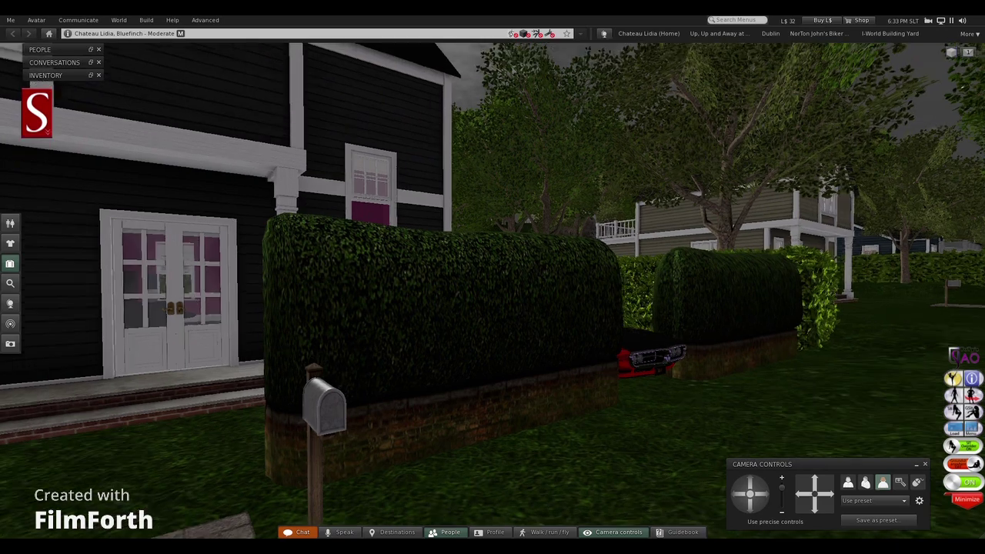
key("alt+Up")
left_click_drag(493, 289, 570, 339)
Replace the inventory's hedge search with "flag" and select the American Flag USA Boxed folder under Objects
left_click(11, 264)
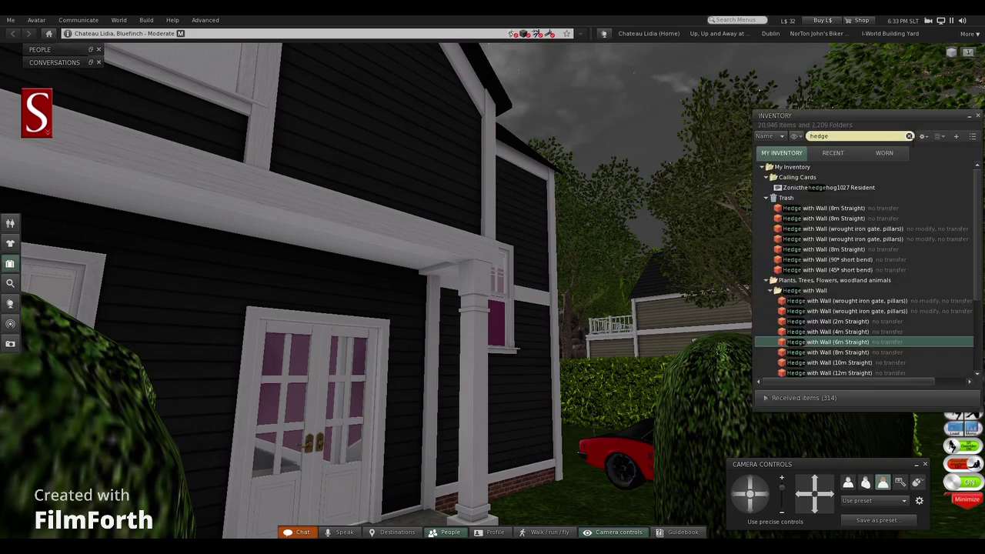
left_click(909, 136)
left_click(879, 137)
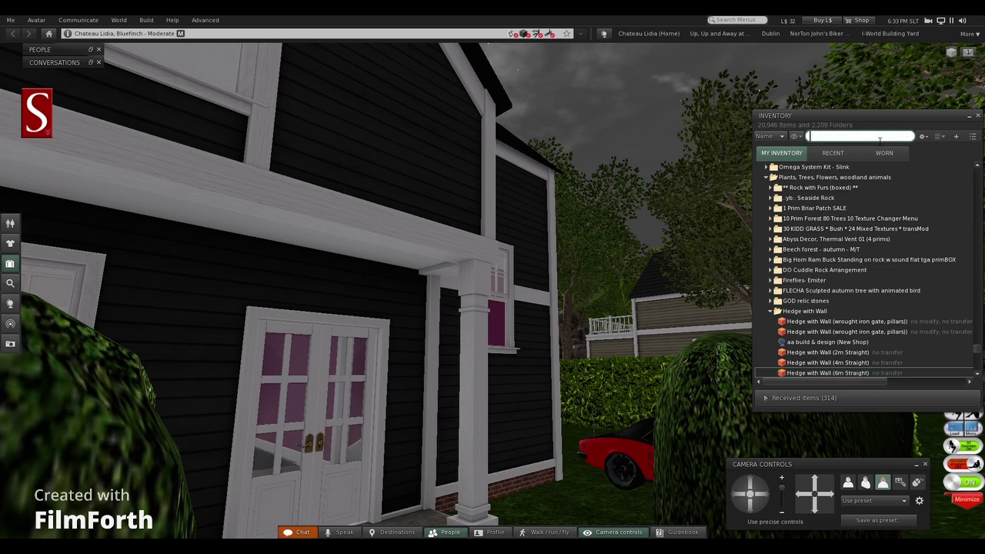
type("flag")
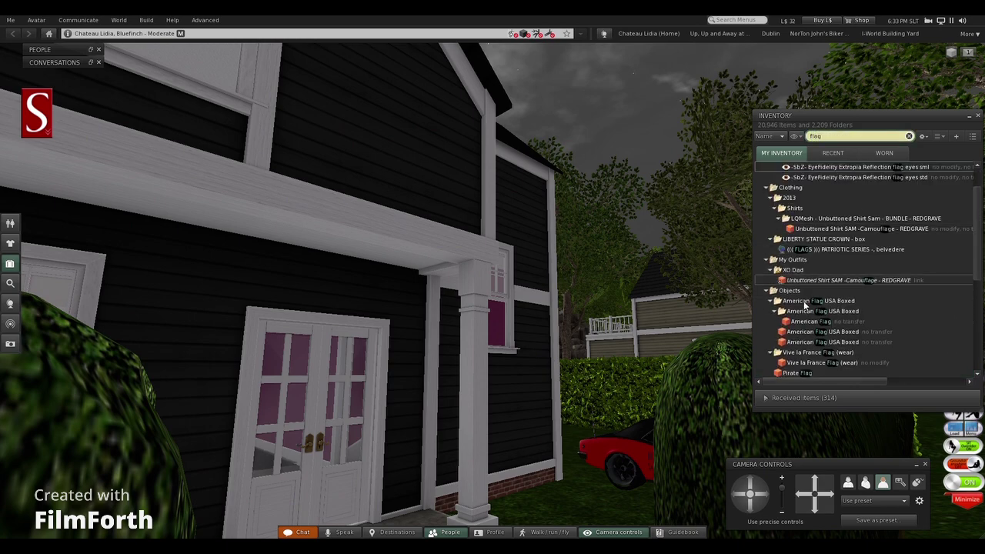
left_click(805, 301)
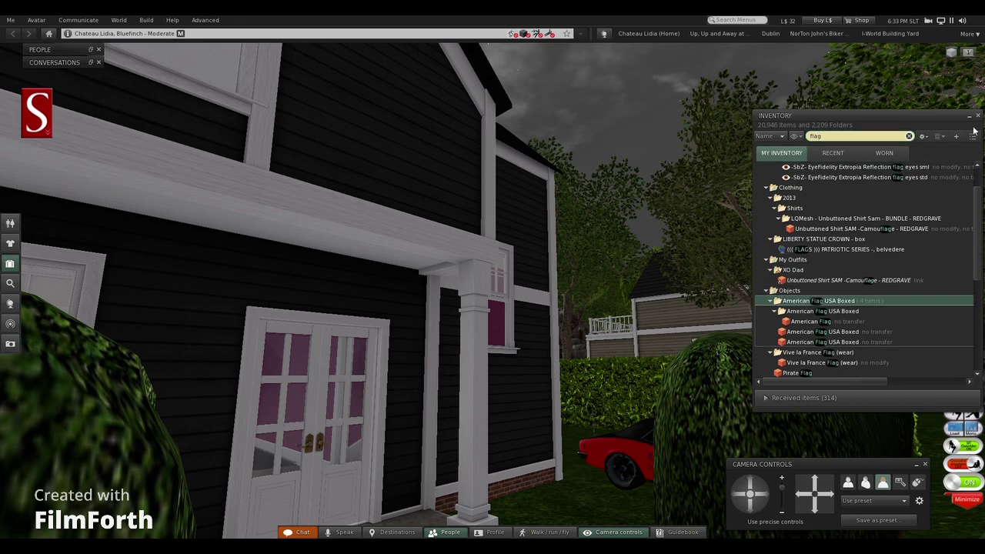
Clear the inventory search and place the American Flag from its boxed folder in the yard beside the front porch column
left_click(909, 136)
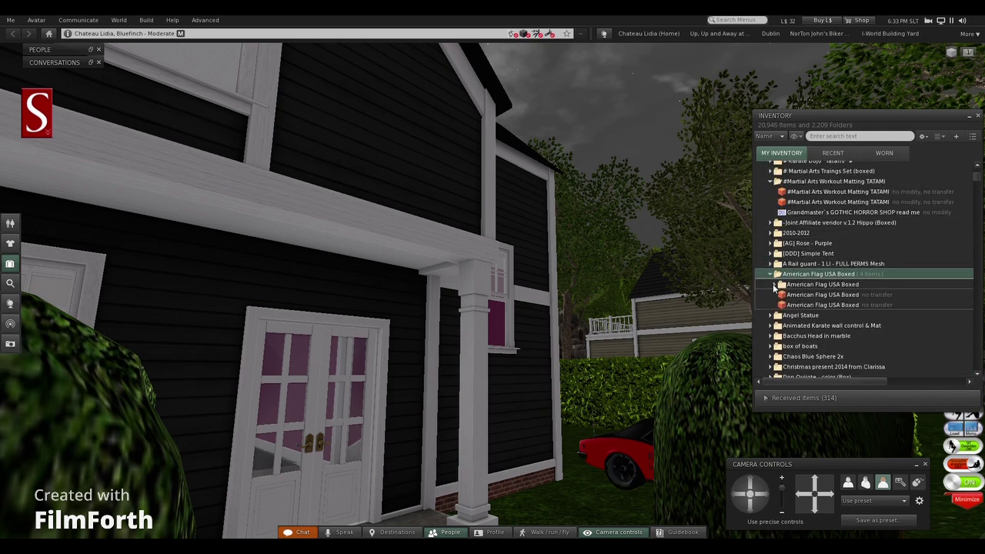
left_click(775, 285)
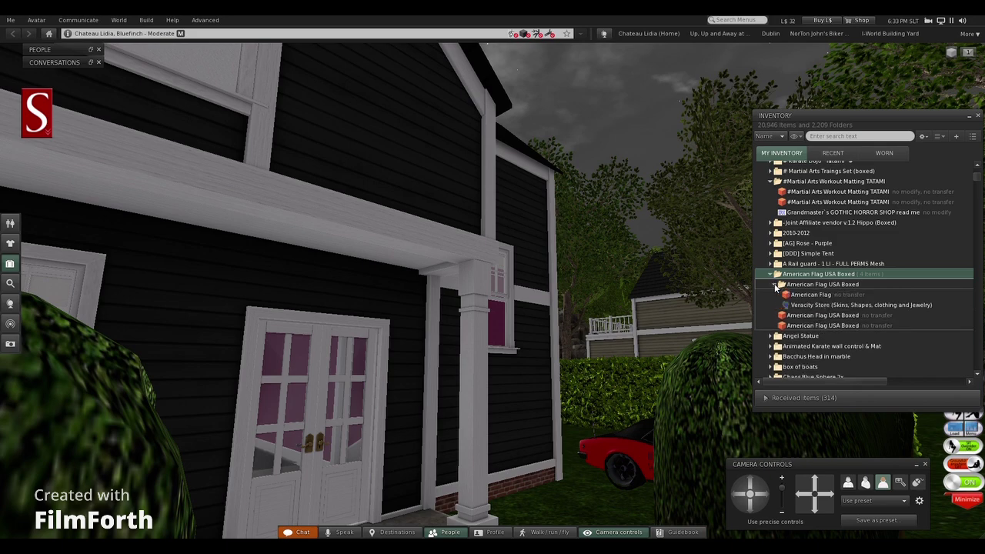
left_click_drag(801, 295, 548, 519)
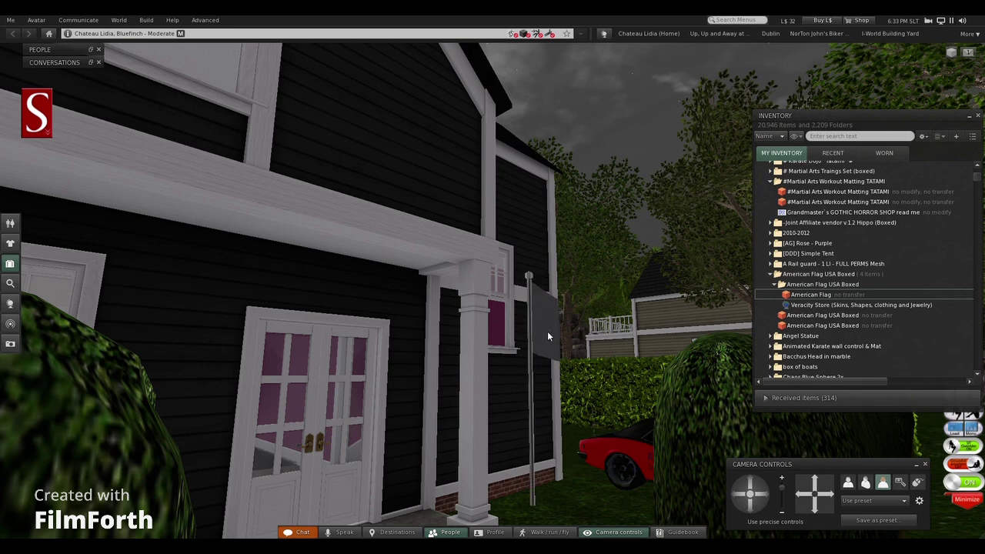
Edit the American Flag and rotate it so its pole leans diagonally outward, about X 31.8, Y 320.6, Z 201.5 degrees
right_click(531, 333)
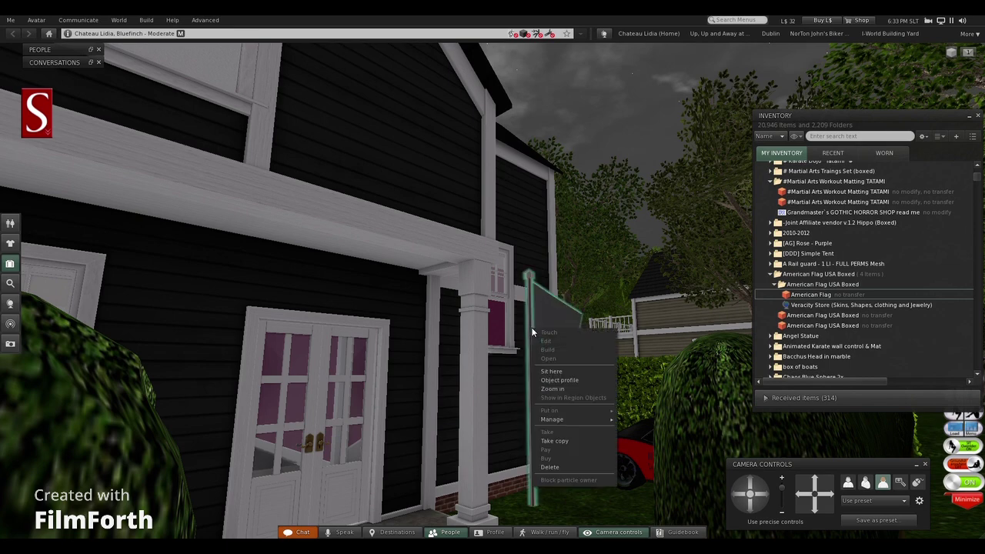
left_click(546, 342)
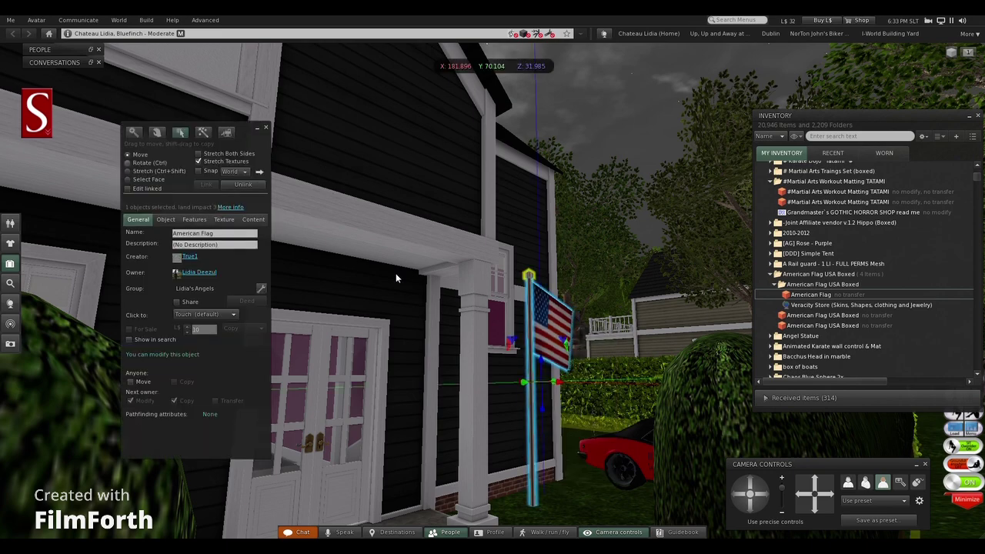
key("ctrl")
left_click_drag(574, 354, 610, 398)
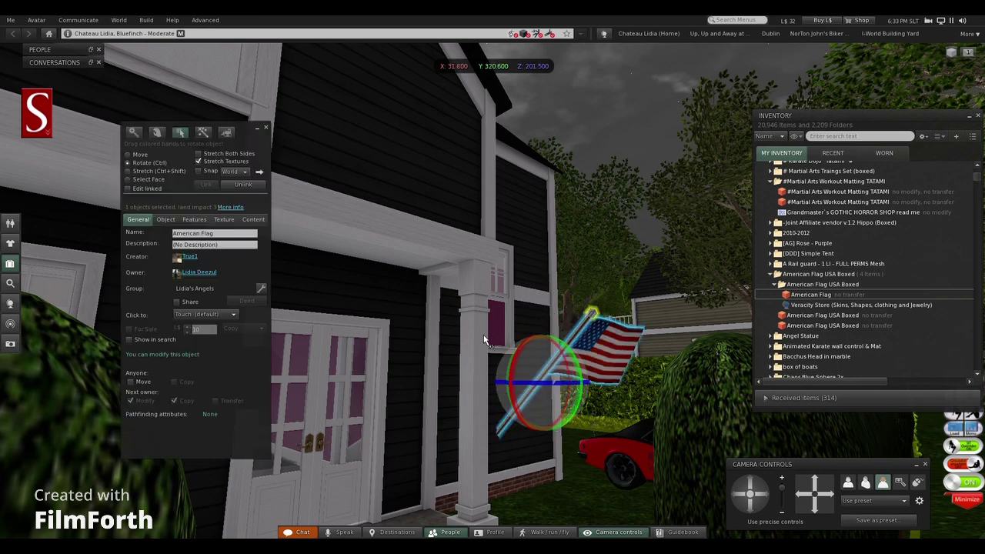
Mount the flag on the porch column at about X 184.729, Y 67.451, Z 34.662, finish editing, and minimize the inventory
left_click(127, 154)
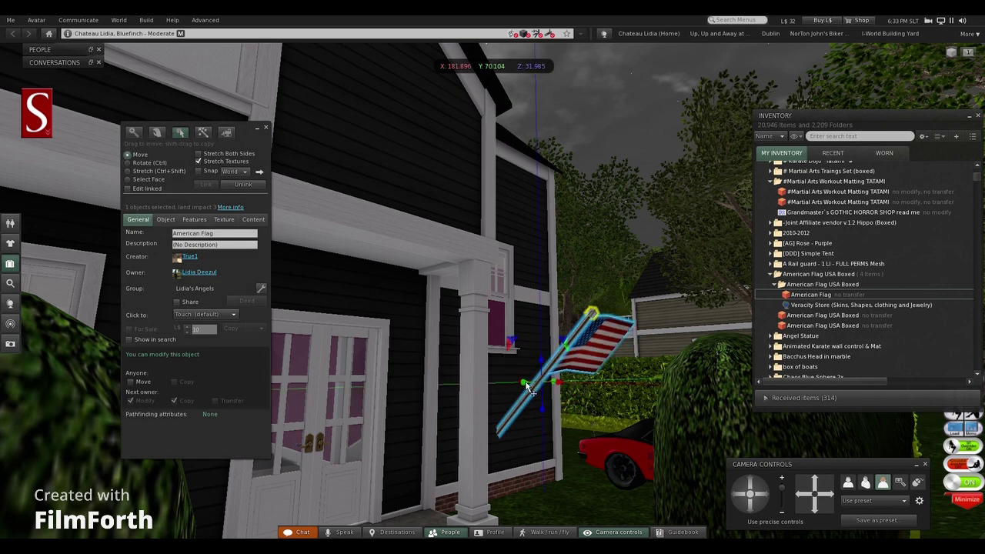
left_click_drag(528, 390, 583, 398)
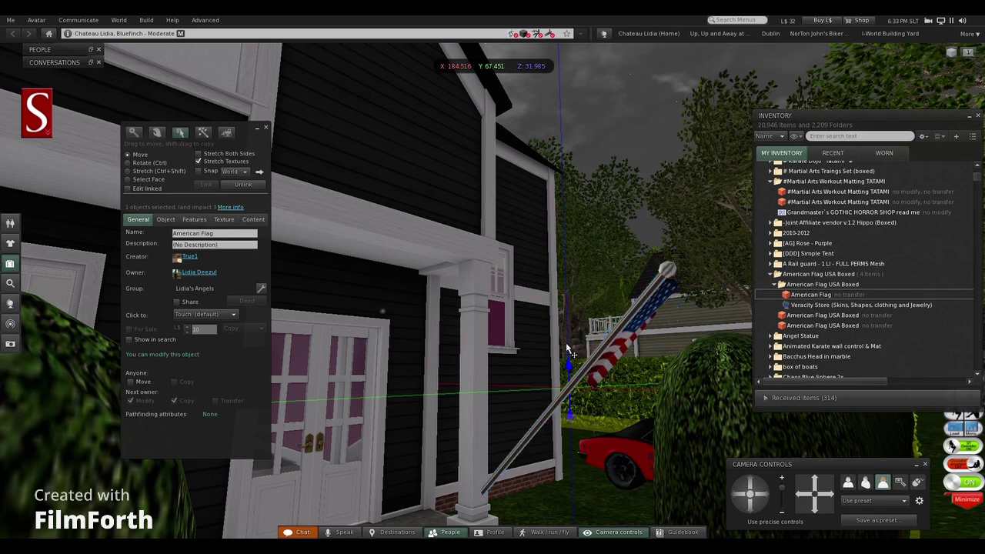
left_click_drag(565, 342, 592, 217)
left_click_drag(482, 255, 537, 266)
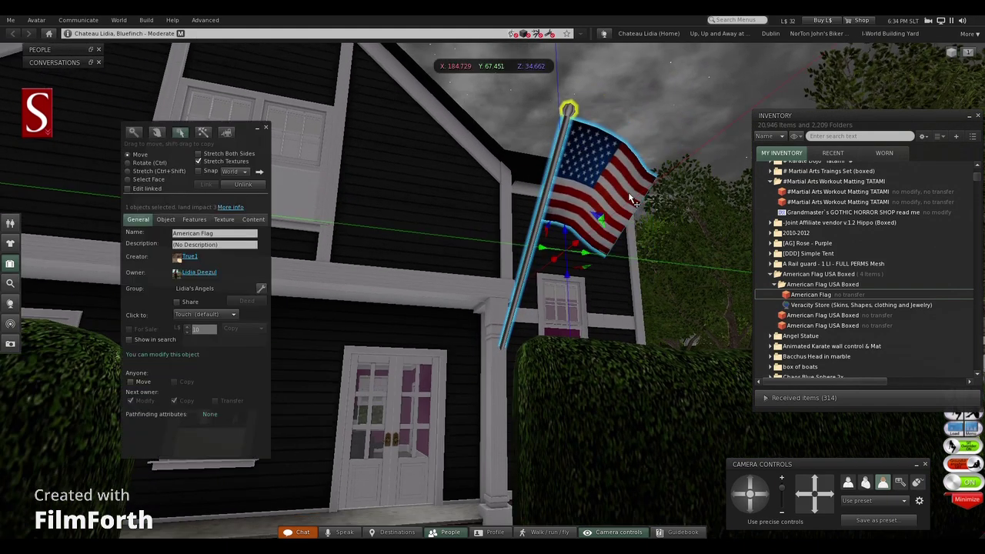
left_click(750, 483)
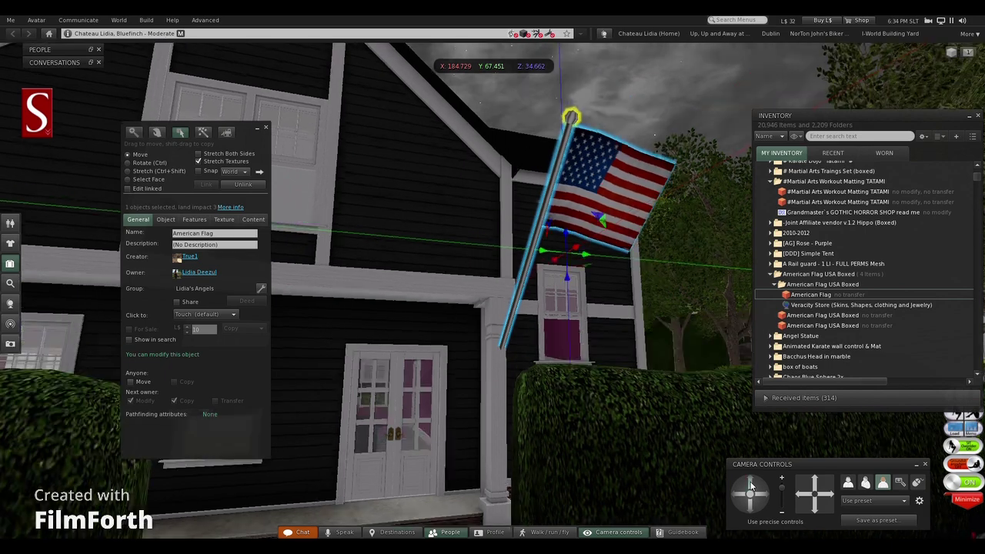
left_click(749, 482)
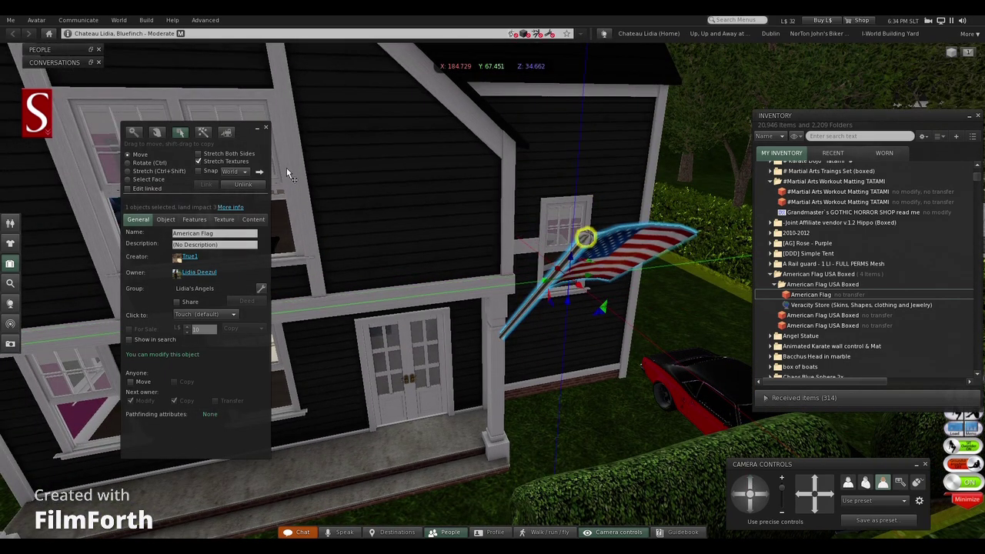
left_click(265, 127)
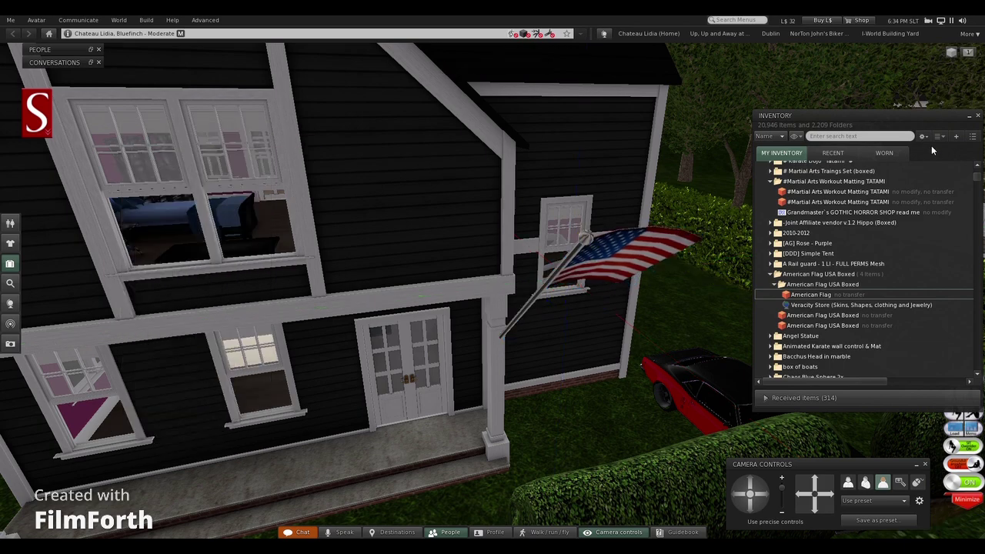
left_click(969, 116)
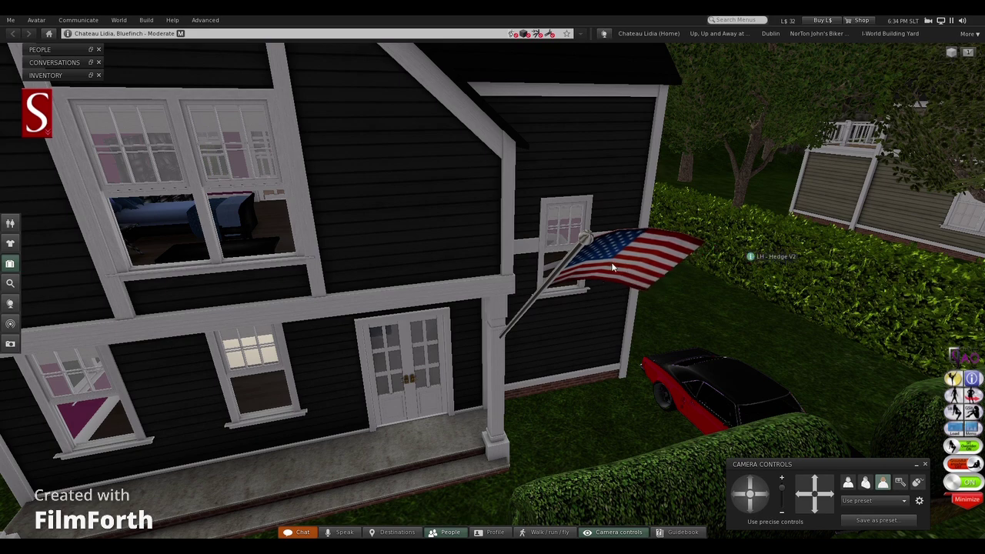
Return the view to the avatar, open the balcony doors, and walk the avatar back into the upstairs bedroom
key("Escape")
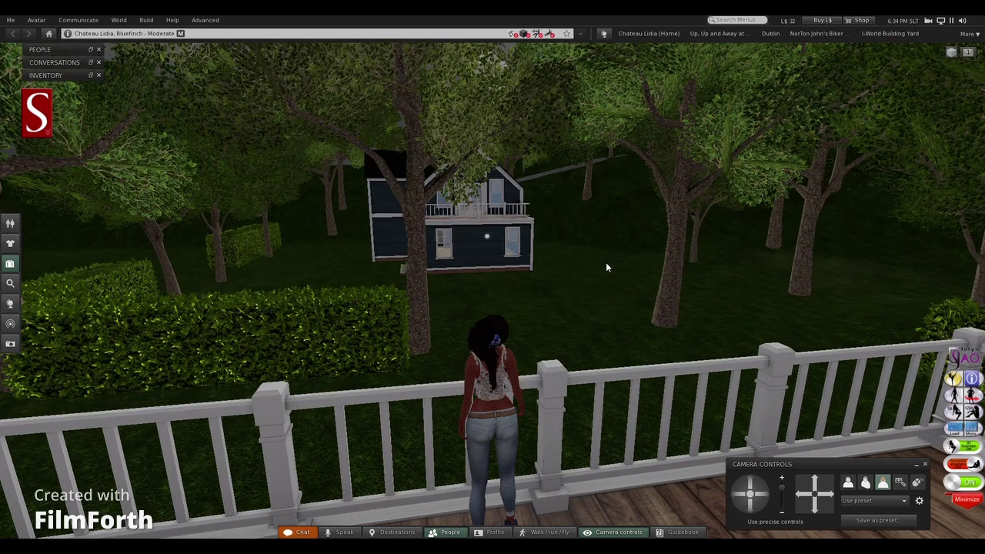
key("Right")
key("Right")
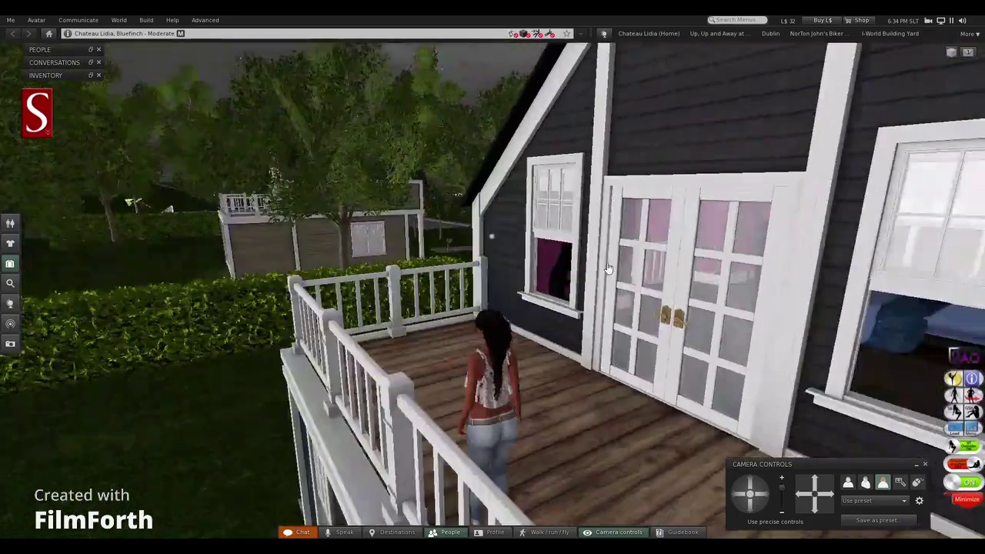
key("Up")
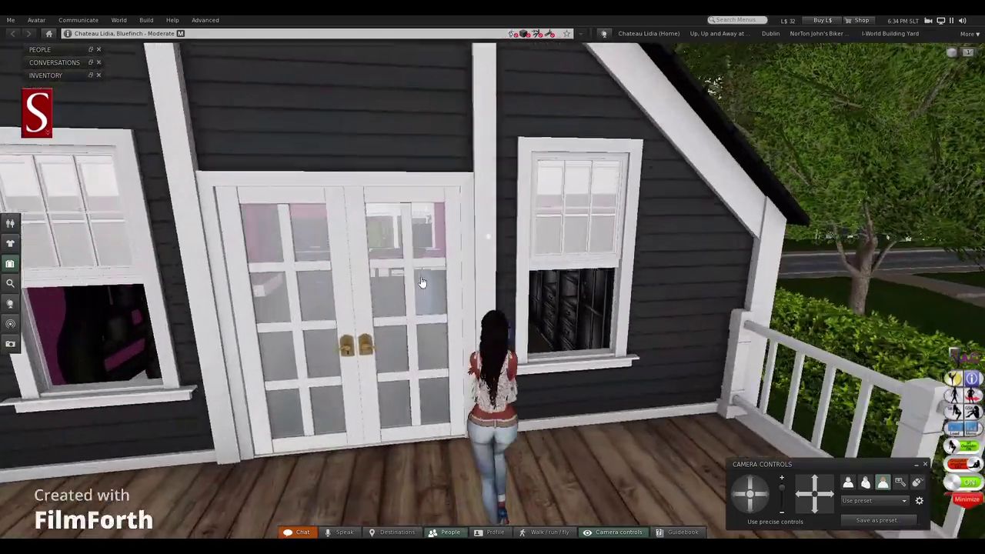
key("Left")
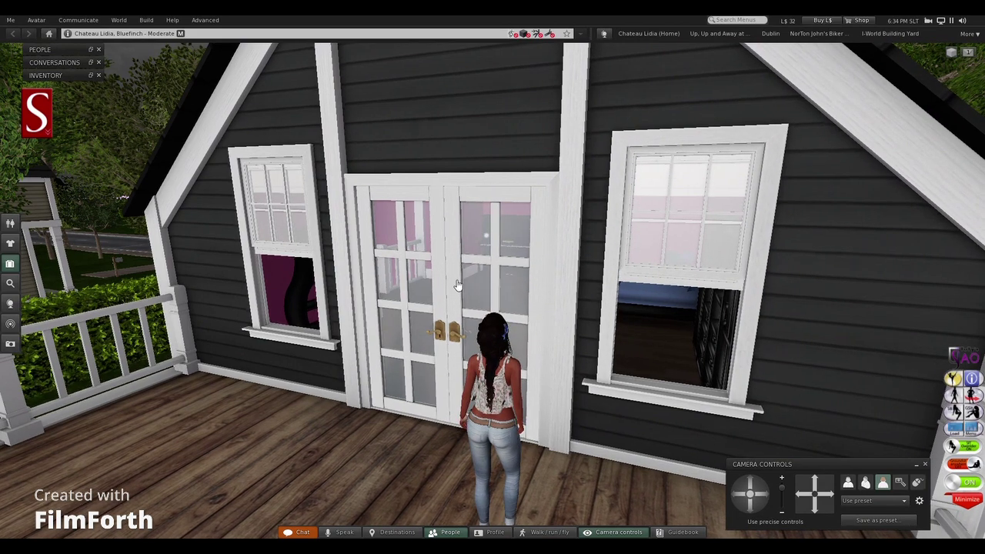
left_click(457, 286)
key("Left")
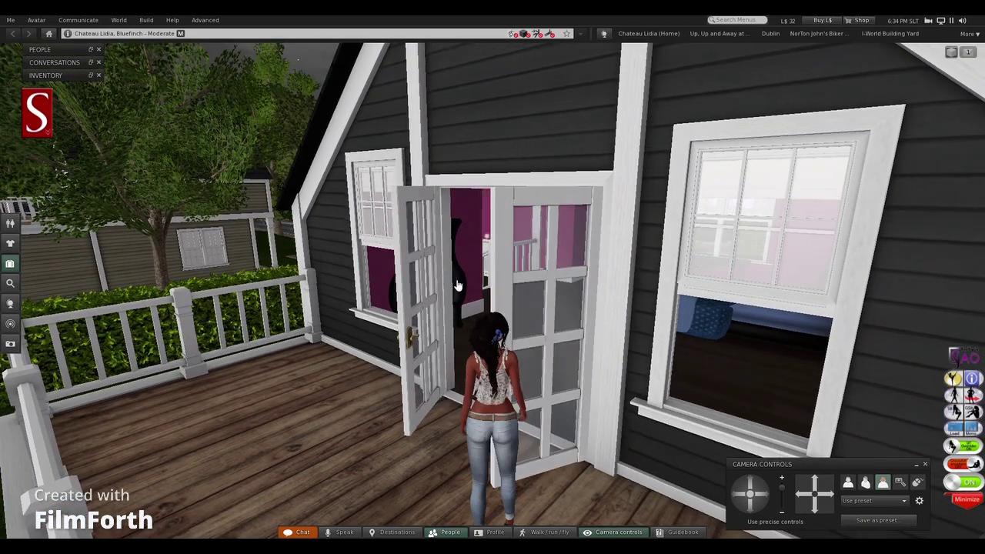
key("Up")
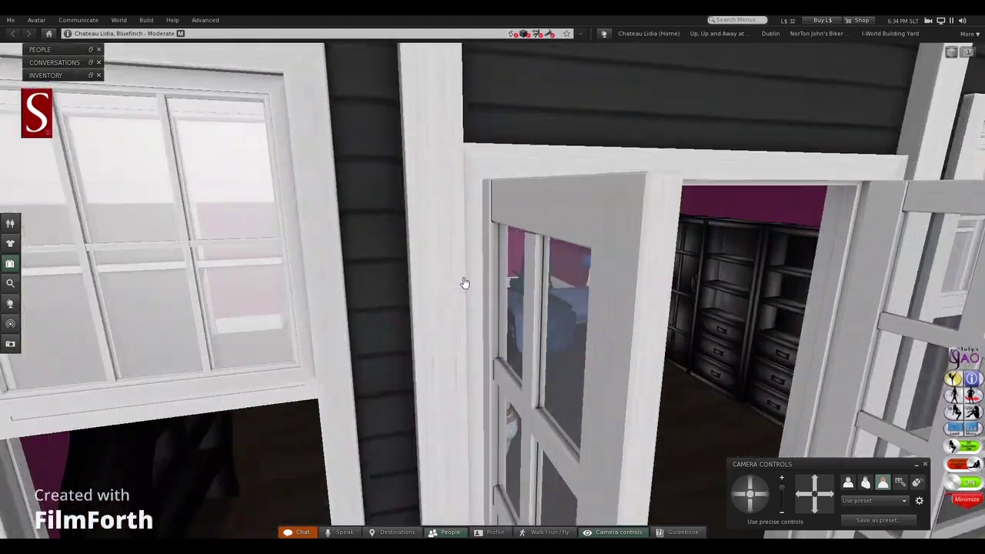
key("Up")
key("Left")
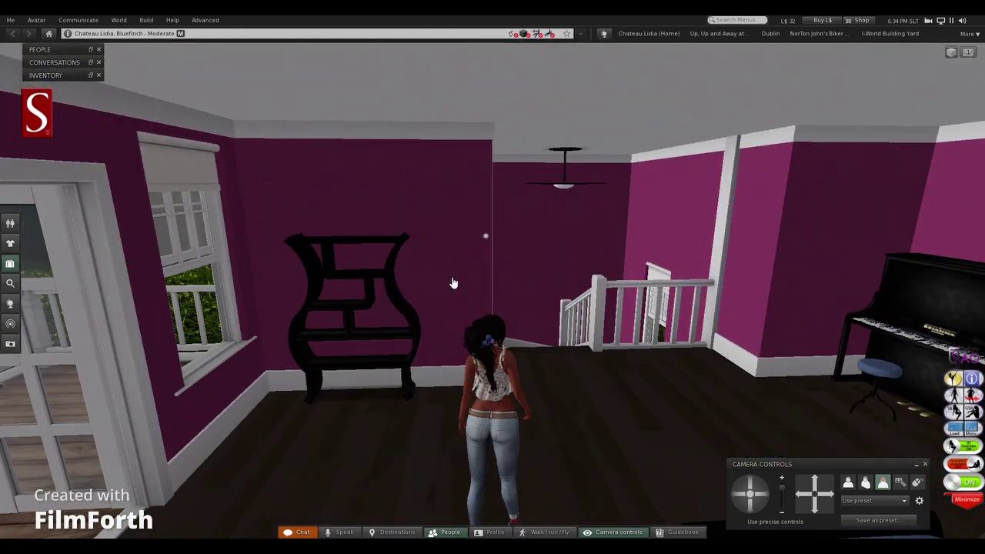
Walk the avatar past the railing and down the staircase into the living room
key("Up")
key("Right")
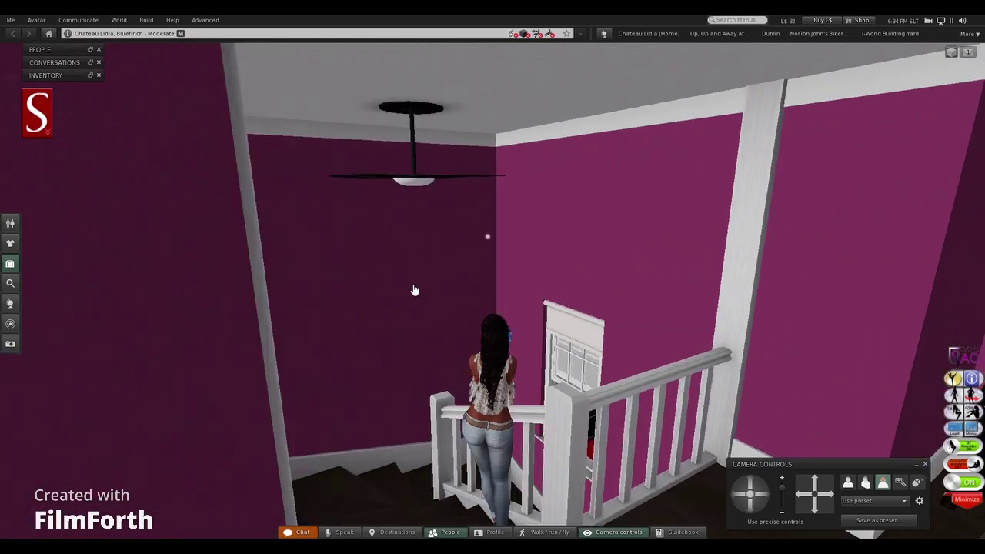
key("Up")
key("Left")
key("Right")
key("Up")
key("Up")
key("Right")
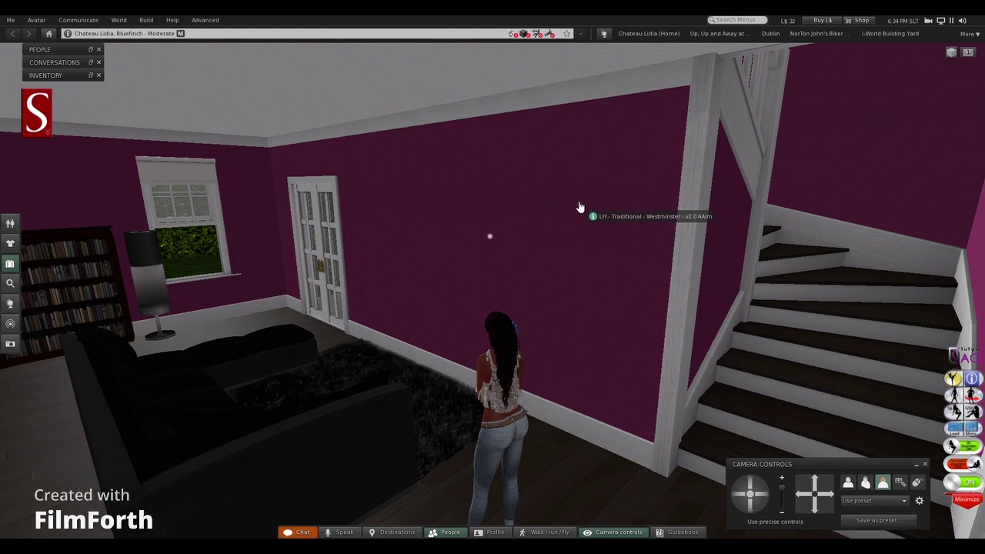
Walk the avatar to the living room's double doors, open them, and go out into the yard
key("Left")
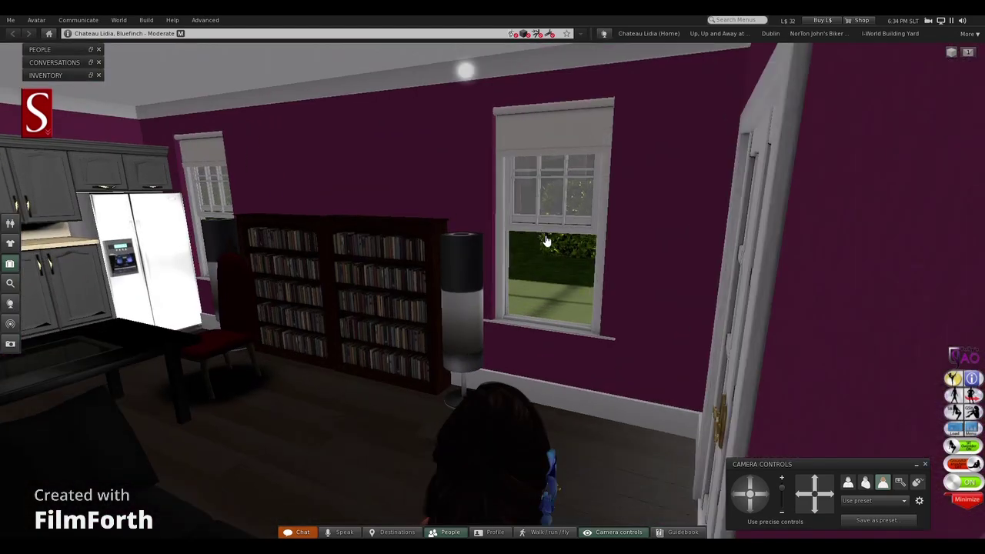
key("Right")
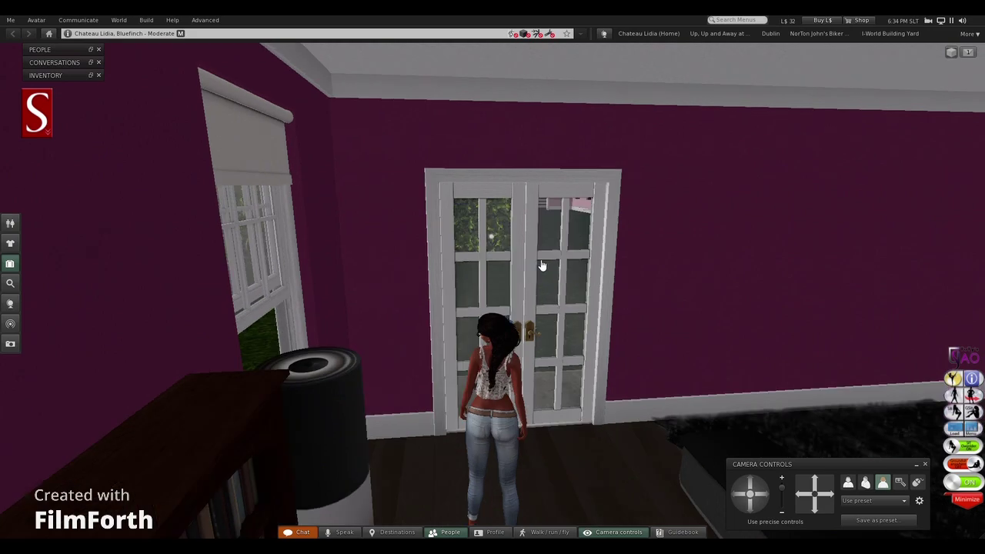
key("Right")
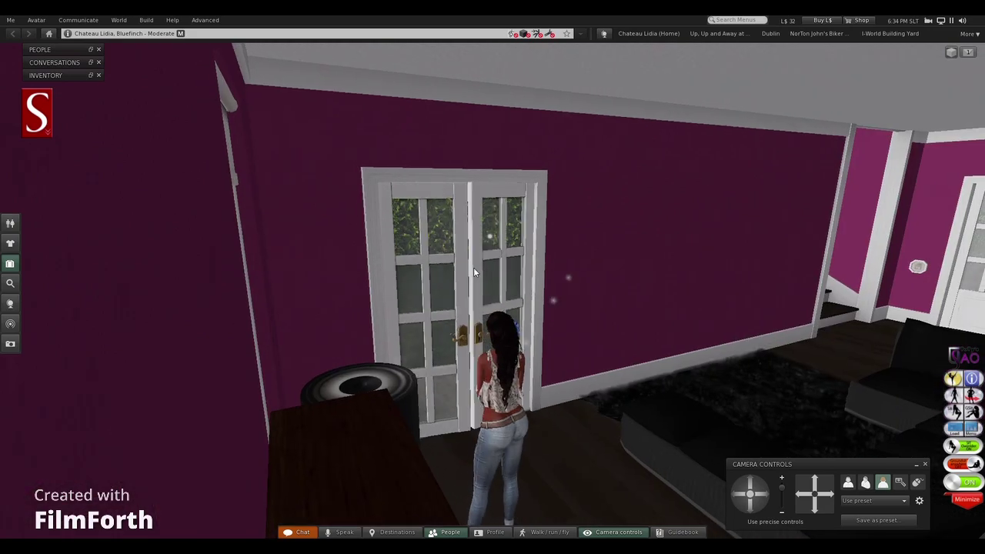
left_click(482, 268)
key("Up")
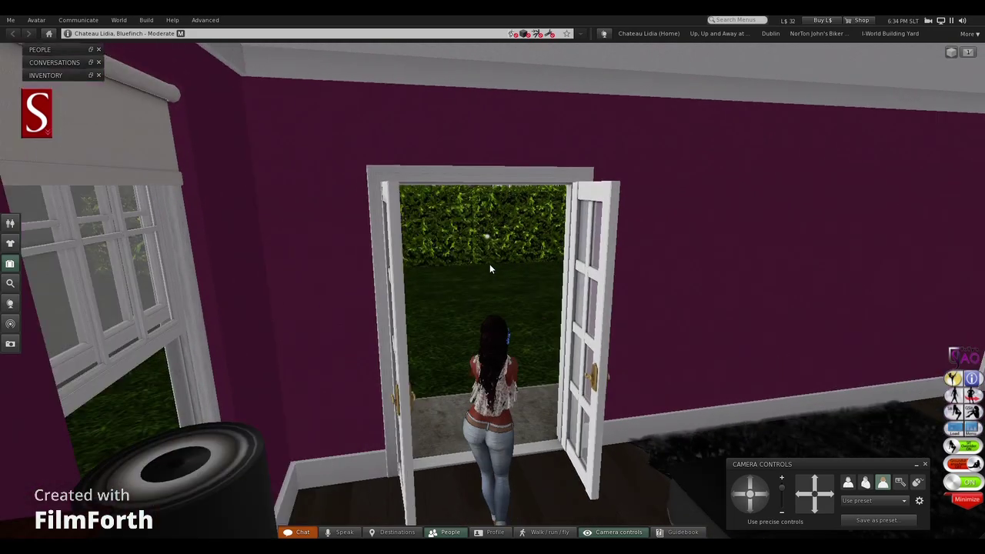
key("Up")
key("Right")
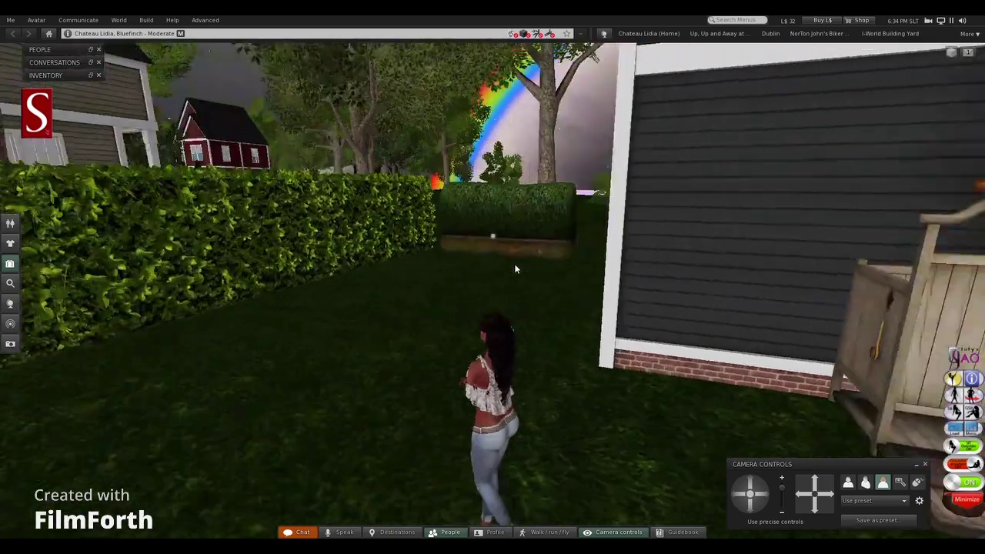
Walk the avatar around the corner of the house to the outdoor shower and lower the camera behind the avatar
key("Up")
key("Right")
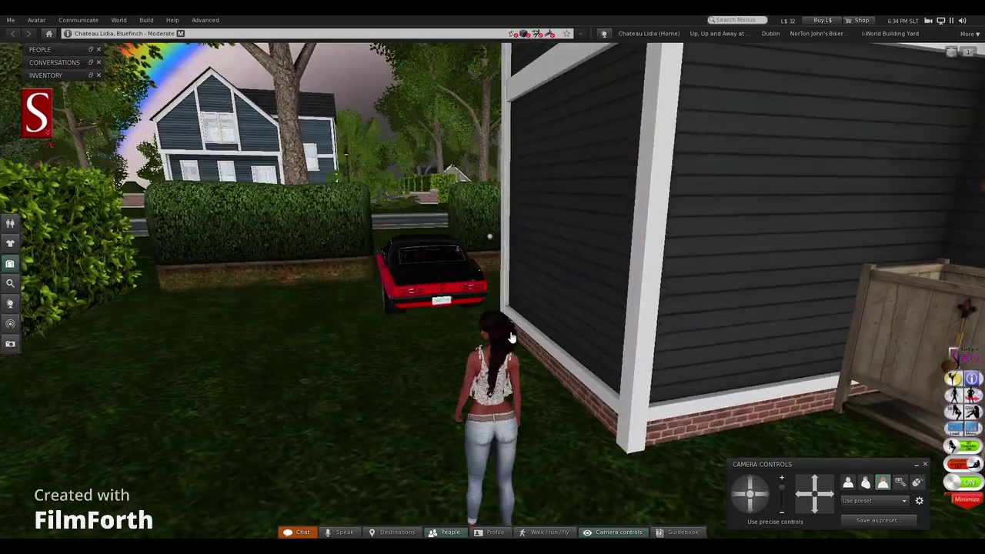
left_click_drag(505, 339, 585, 361)
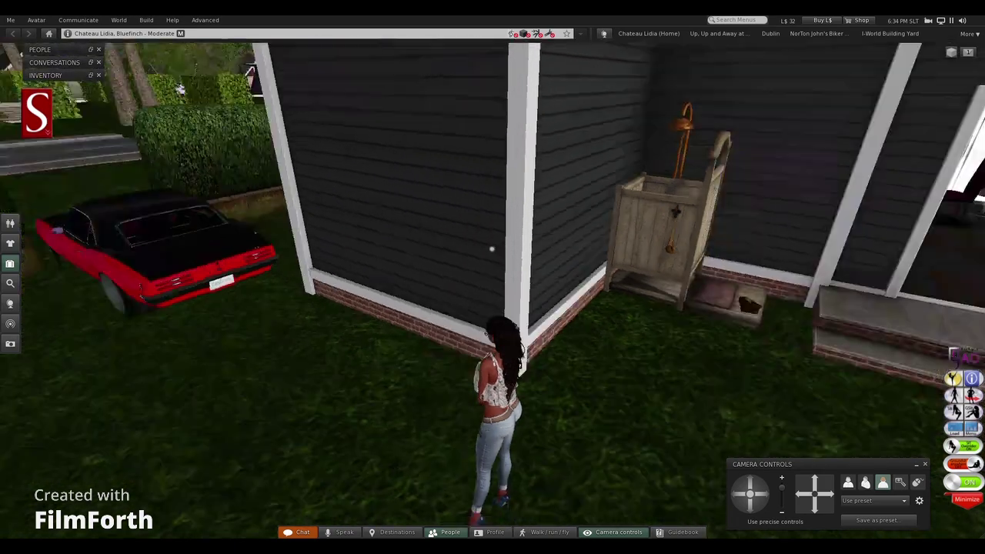
key("Right")
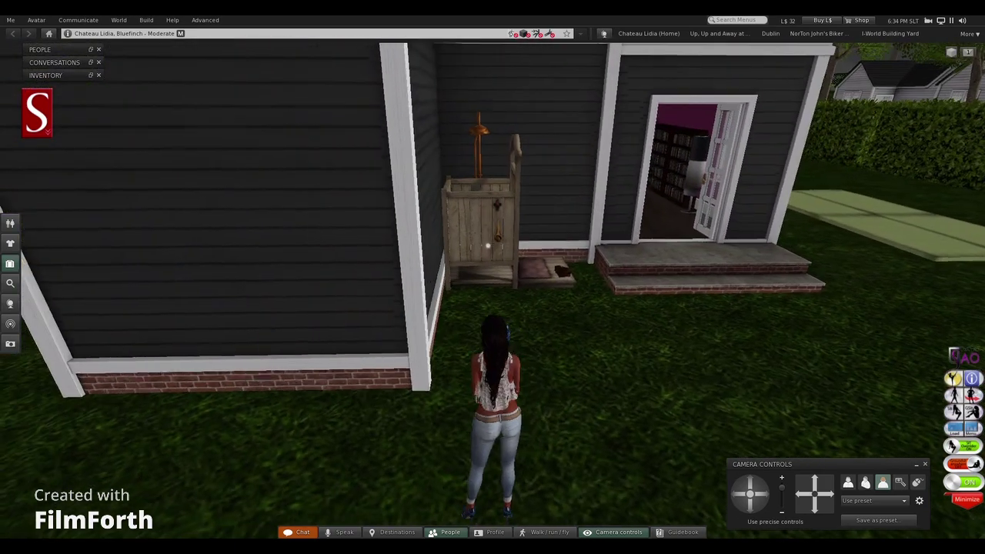
key("Up")
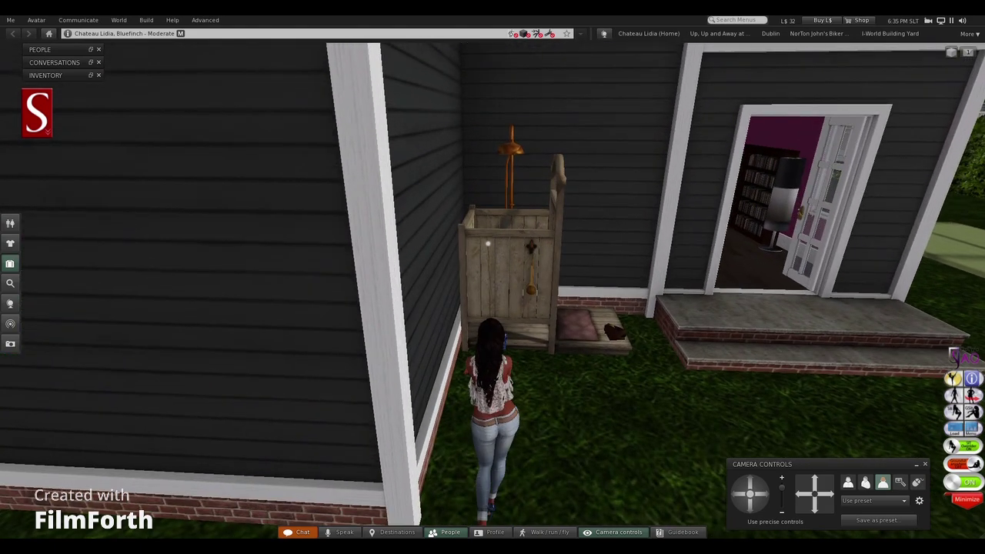
key("Up")
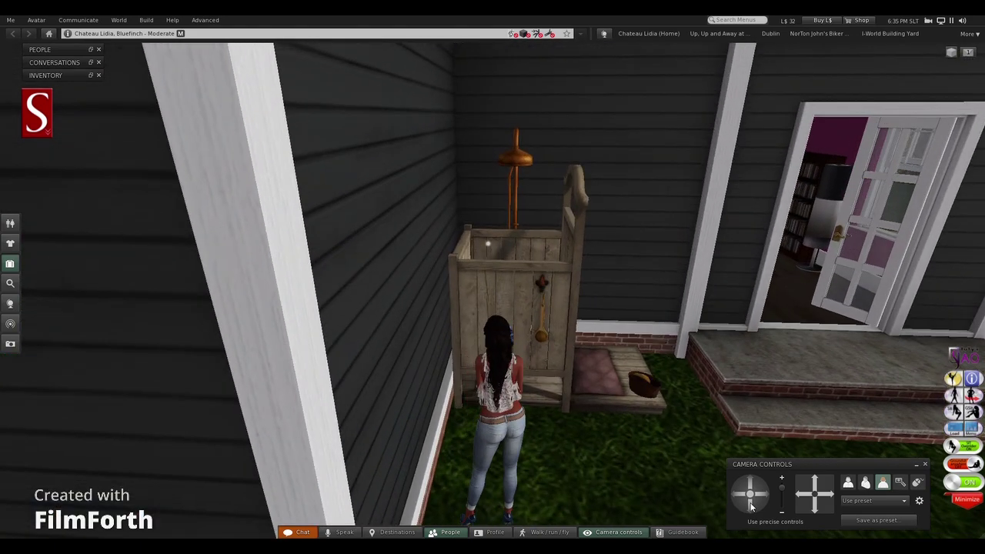
left_click(751, 505)
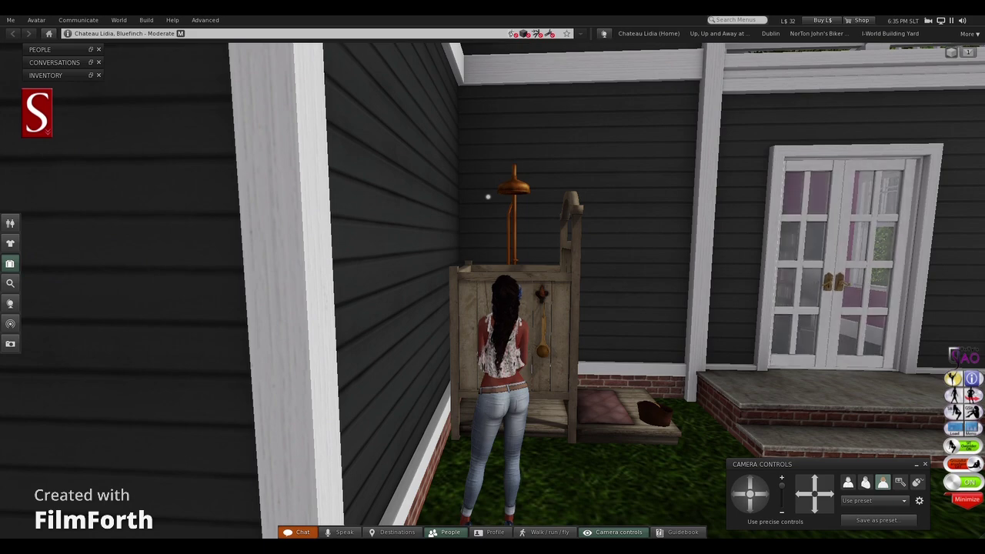
key("Right")
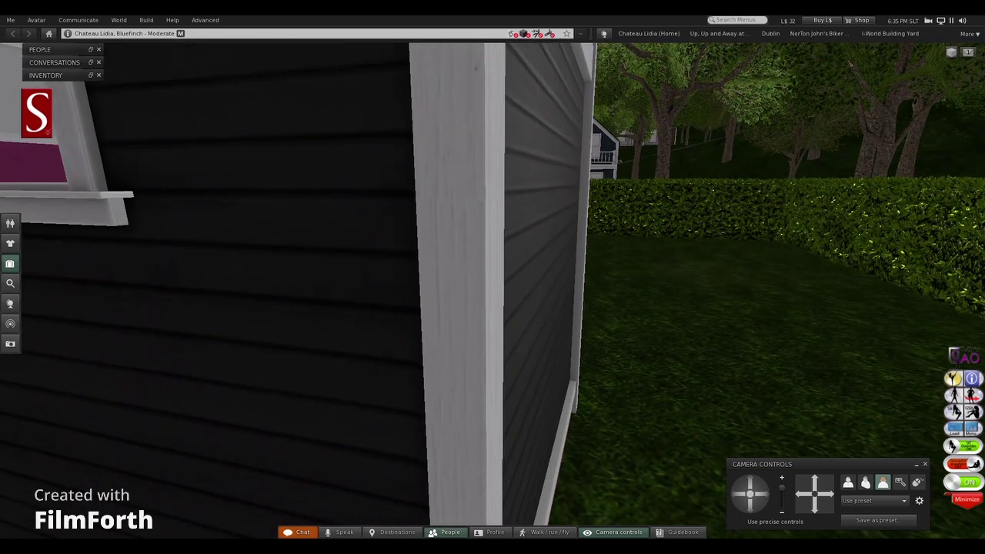
Replace the avatar's current outfit with the saved outfit XO Mechanic, and minimize the outfit window
left_click(10, 243)
scroll(411, 270, "down", 5)
scroll(425, 342, "down", 10)
scroll(425, 338, "up", 4)
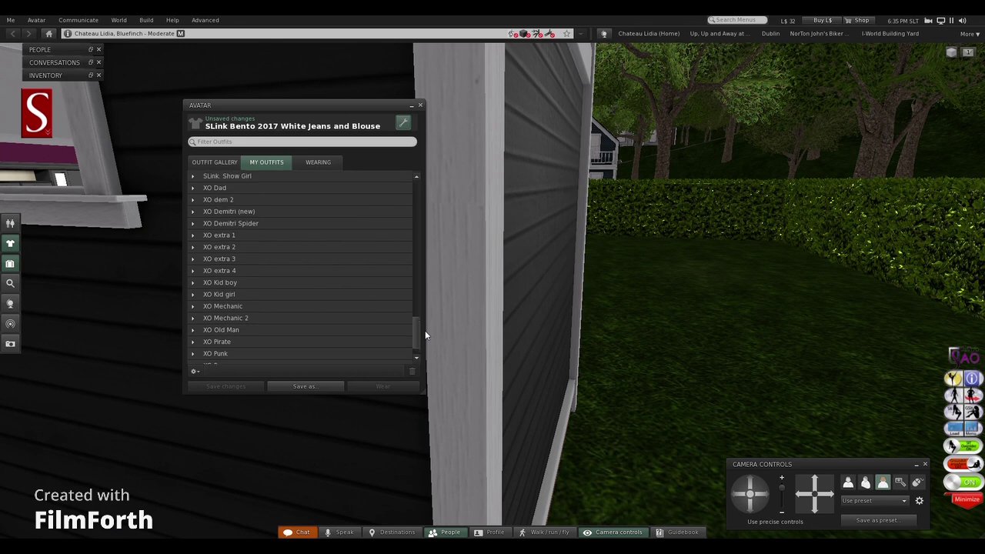
scroll(425, 328, "up", 1)
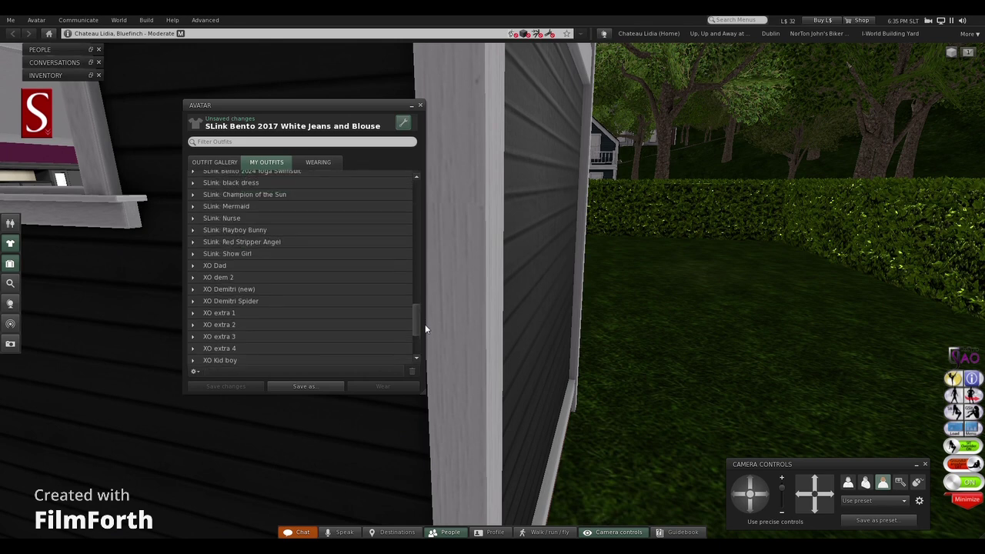
scroll(425, 327, "down", 1)
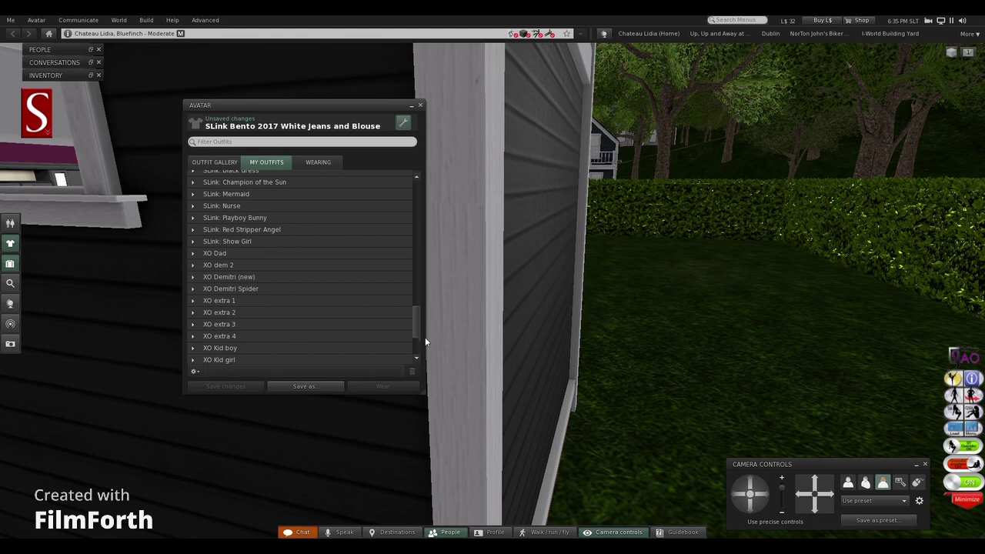
scroll(425, 338, "down", 3)
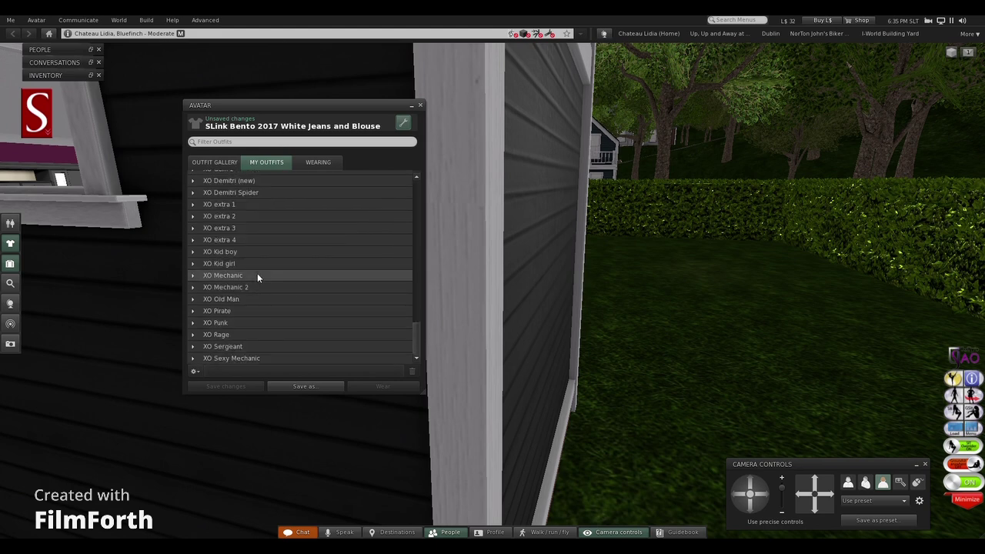
right_click(258, 276)
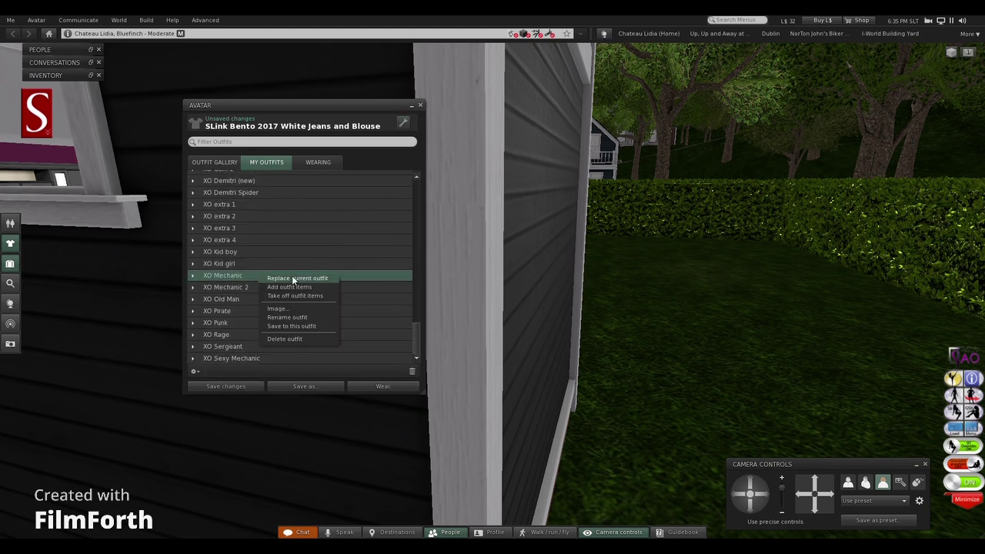
left_click(291, 278)
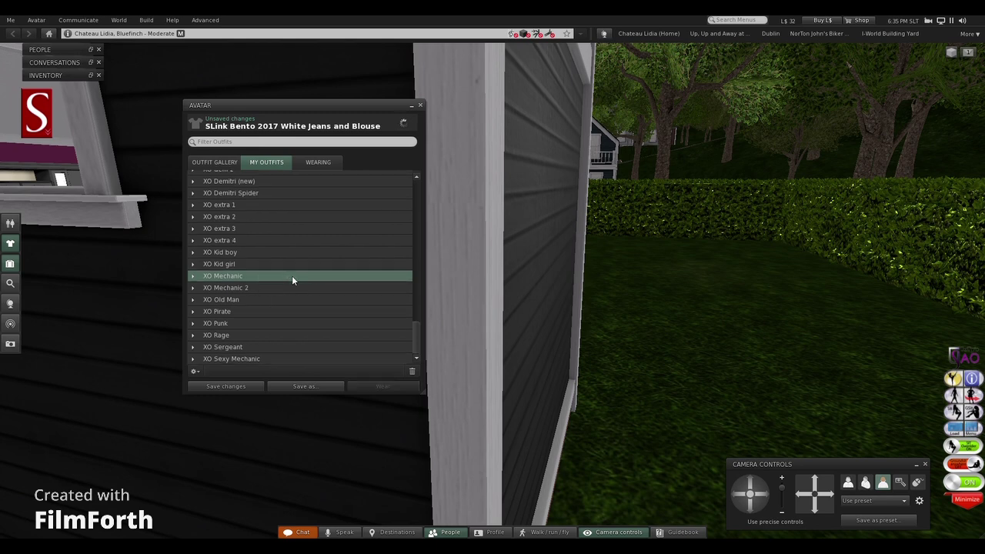
left_click(413, 107)
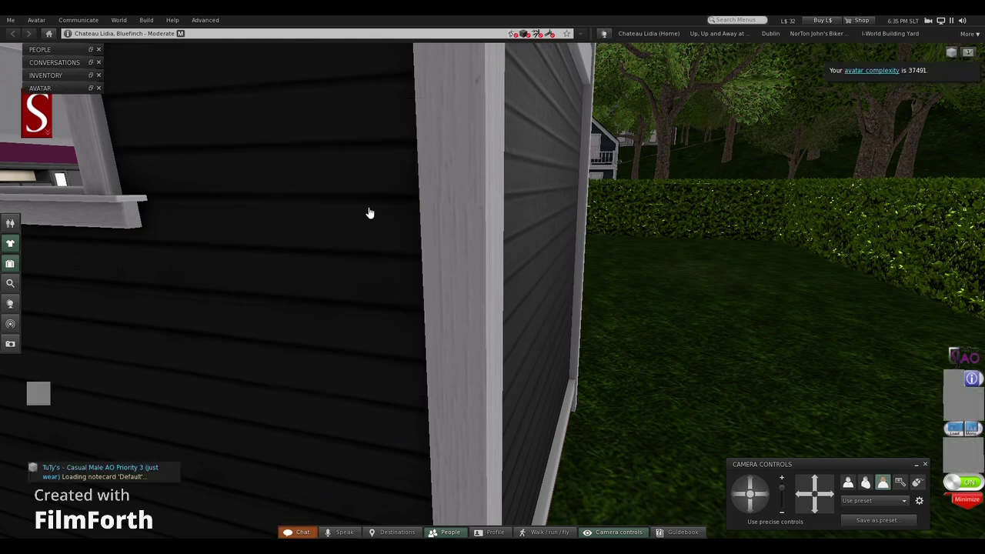
Detach the extra HUD attachment near the chat messages, and look at the body HUD's layer settings before collapsing it
right_click(47, 399)
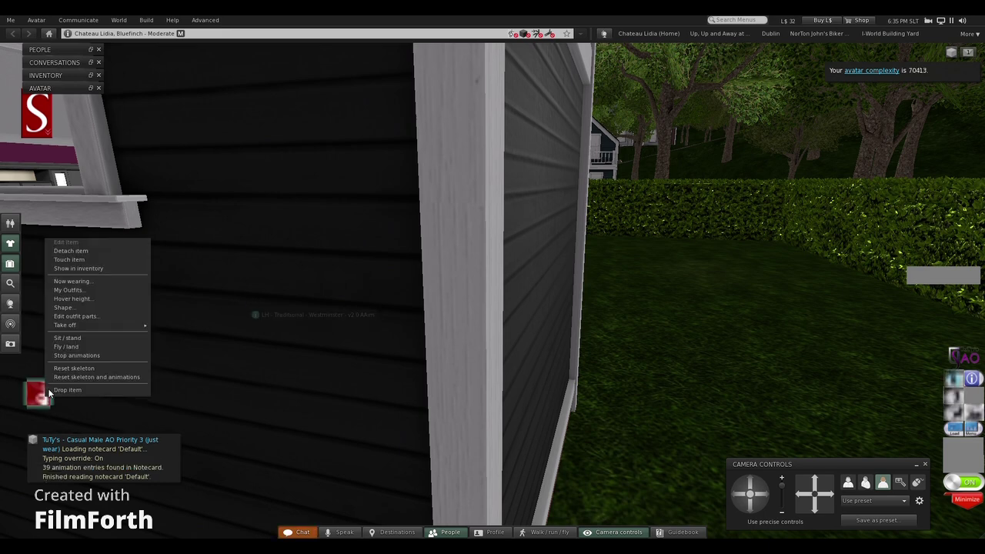
left_click(88, 250)
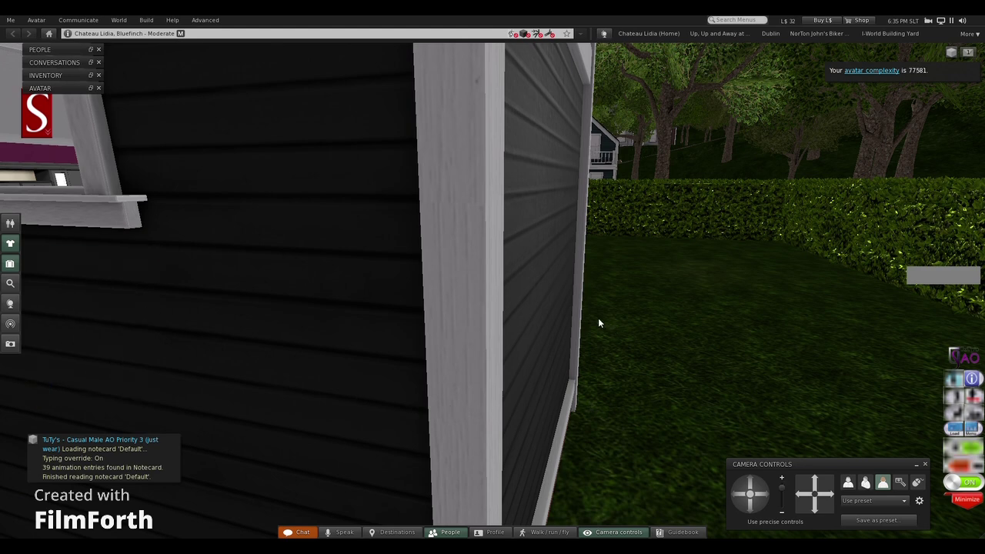
left_click(45, 123)
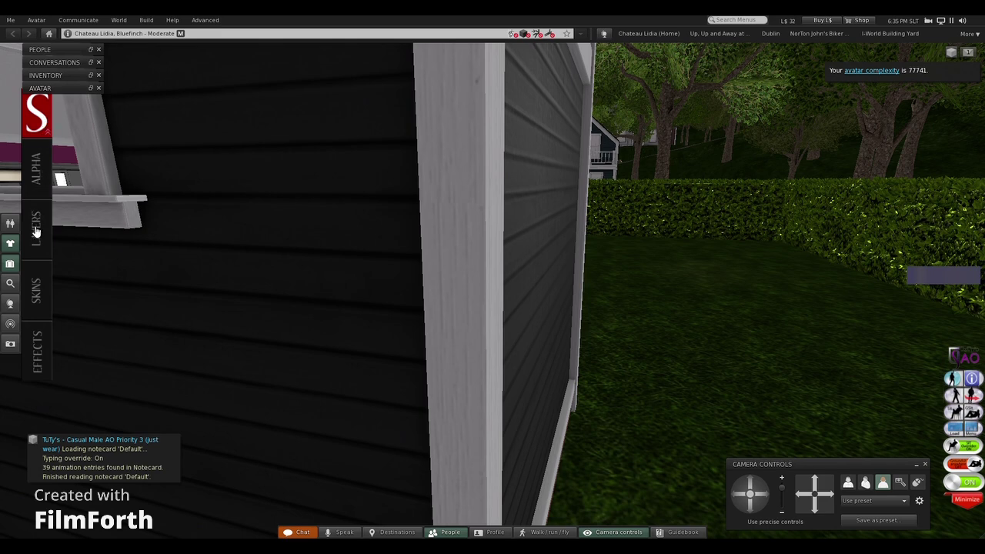
left_click(36, 228)
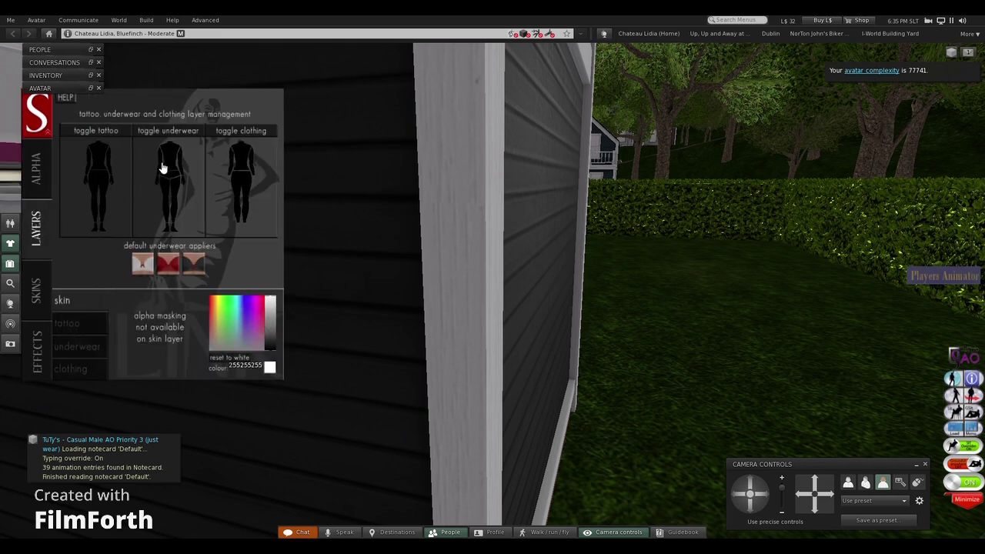
left_click(46, 120)
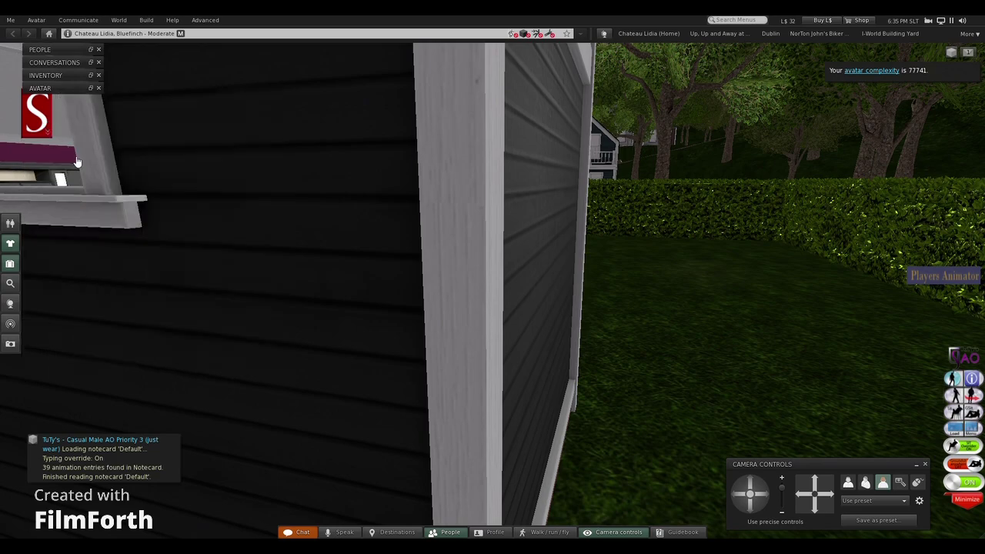
Back the avatar away from the house wall and turn it around in the yard to face the camera
key("alt+Left")
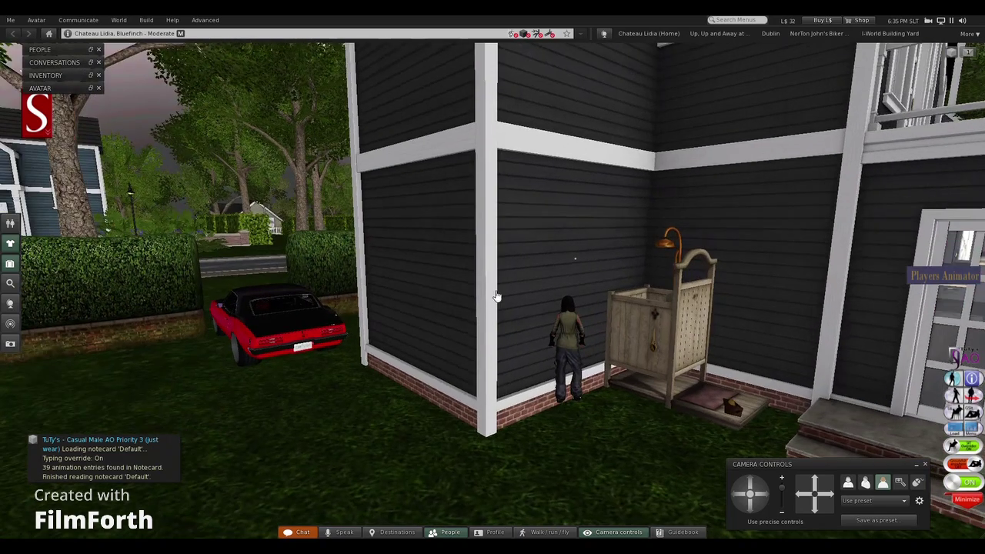
key("Down")
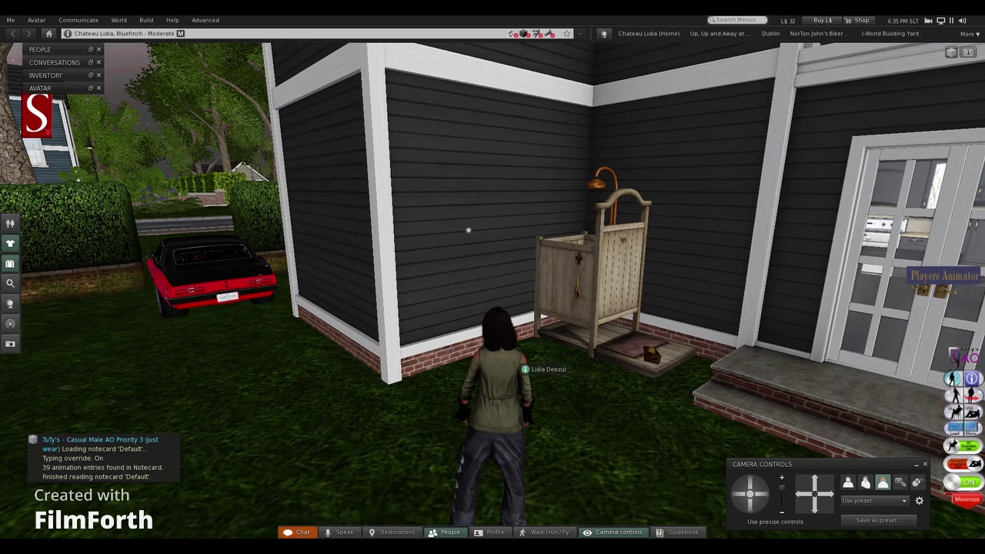
key("Right")
key("Right")
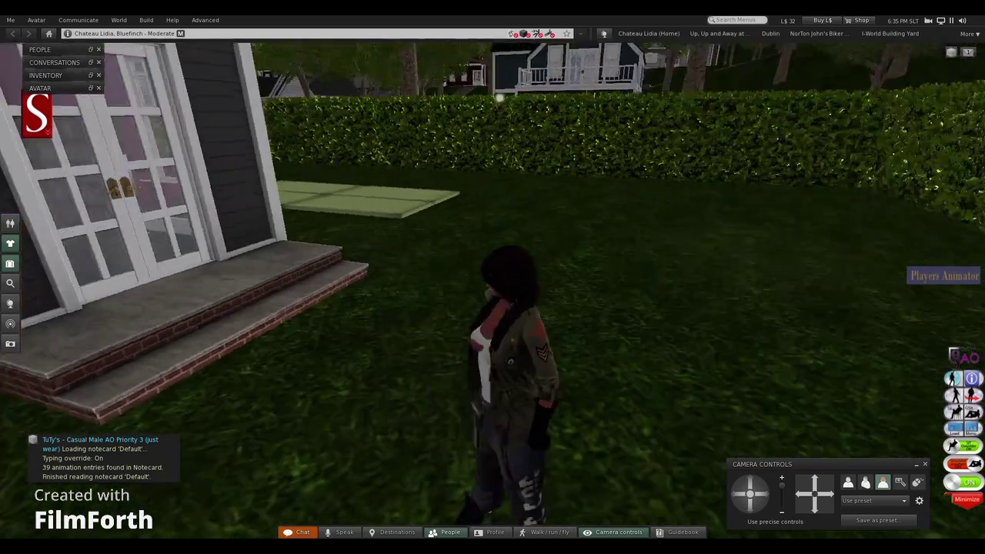
key("Down")
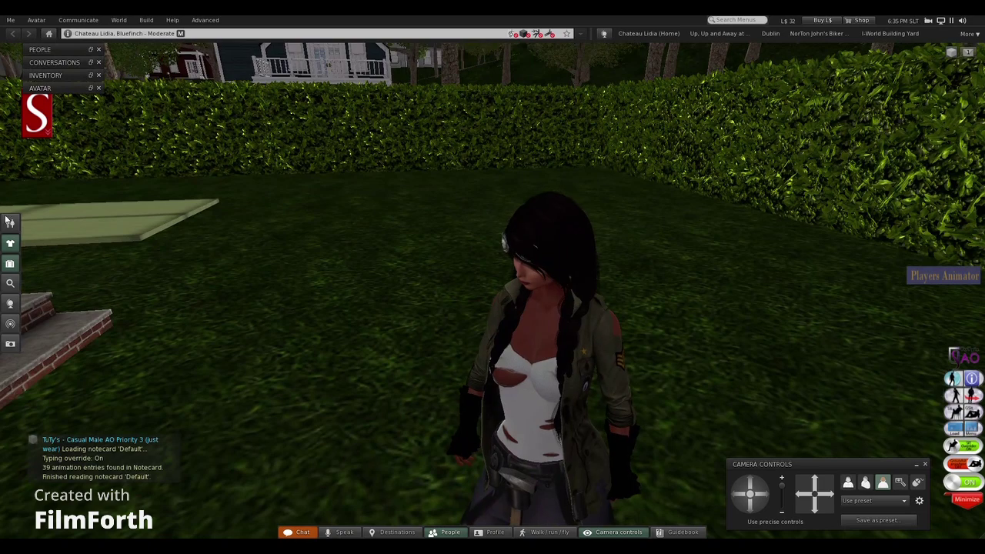
Hide both arms of the mesh body under the jacket with the body HUD's alpha cuts, and collapse the HUD
left_click(36, 116)
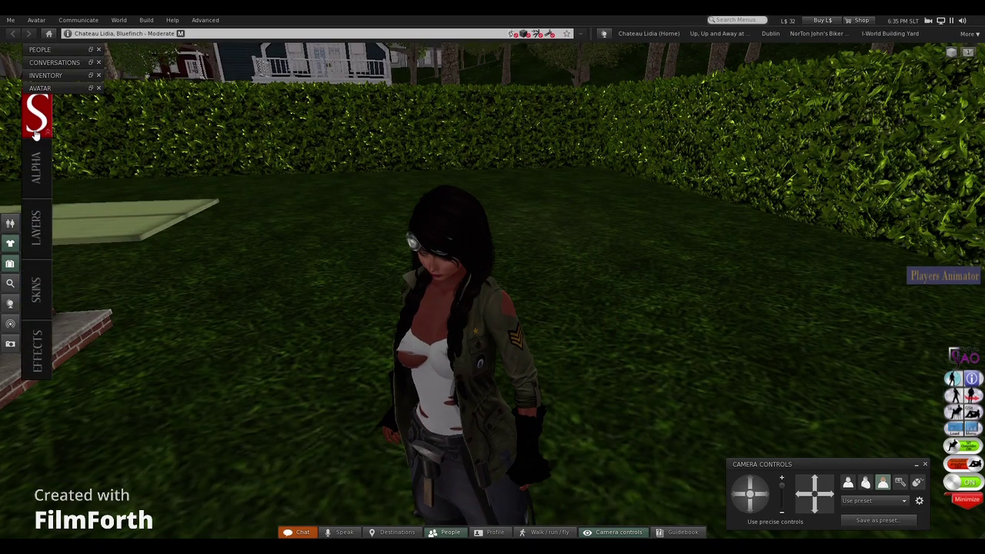
left_click(40, 173)
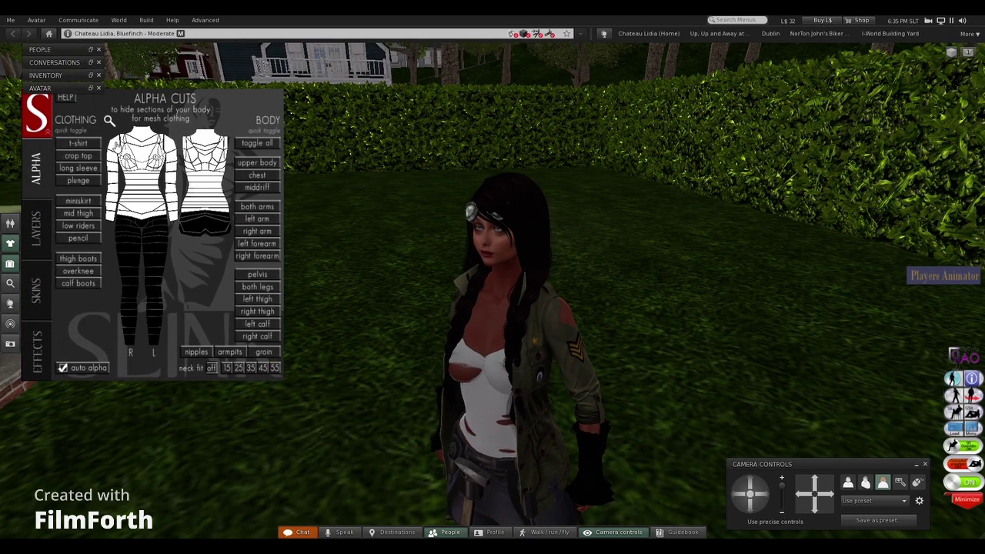
left_click(266, 208)
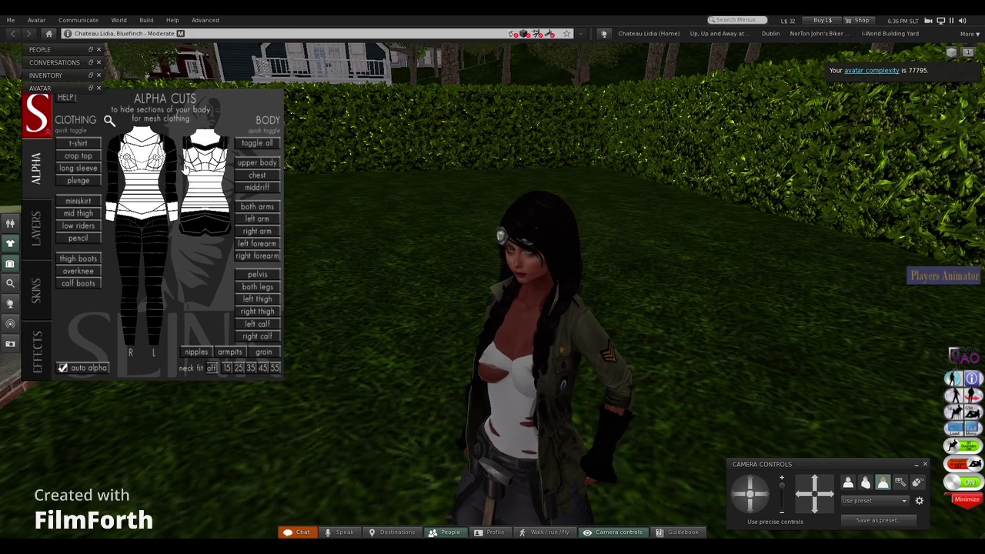
left_click(40, 114)
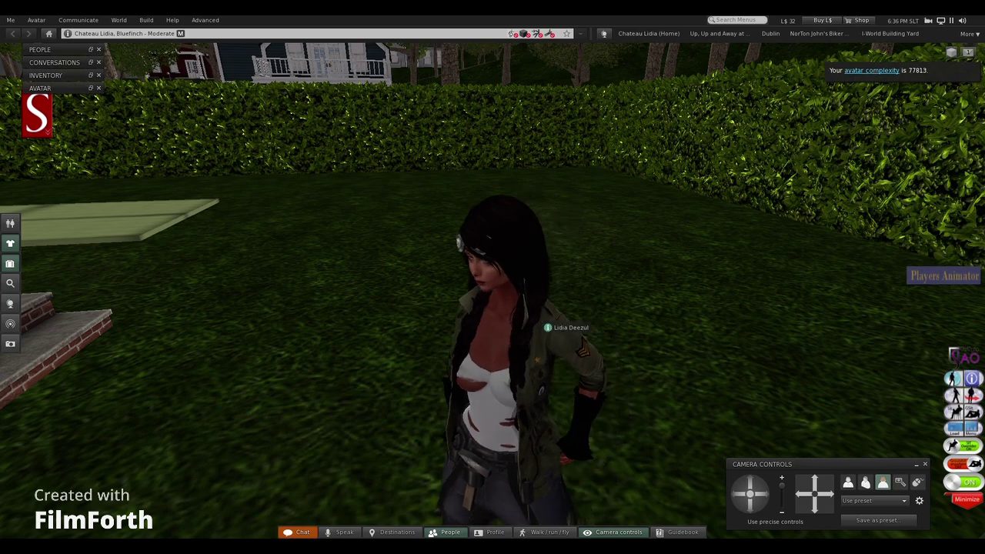
Walk the avatar around the side of the house and past the red car to the walled hedge by the road
left_click_drag(537, 315, 506, 238)
key("Right")
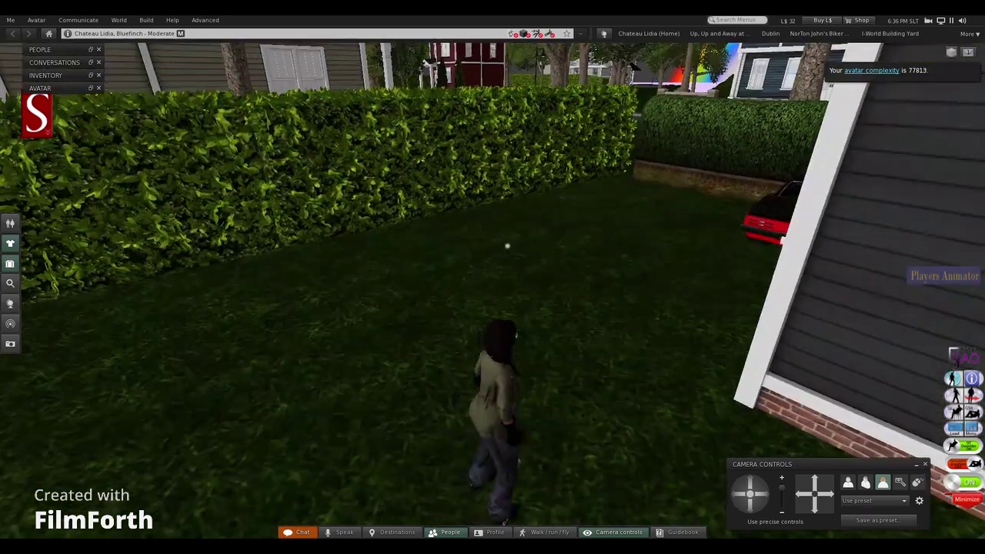
key("Up")
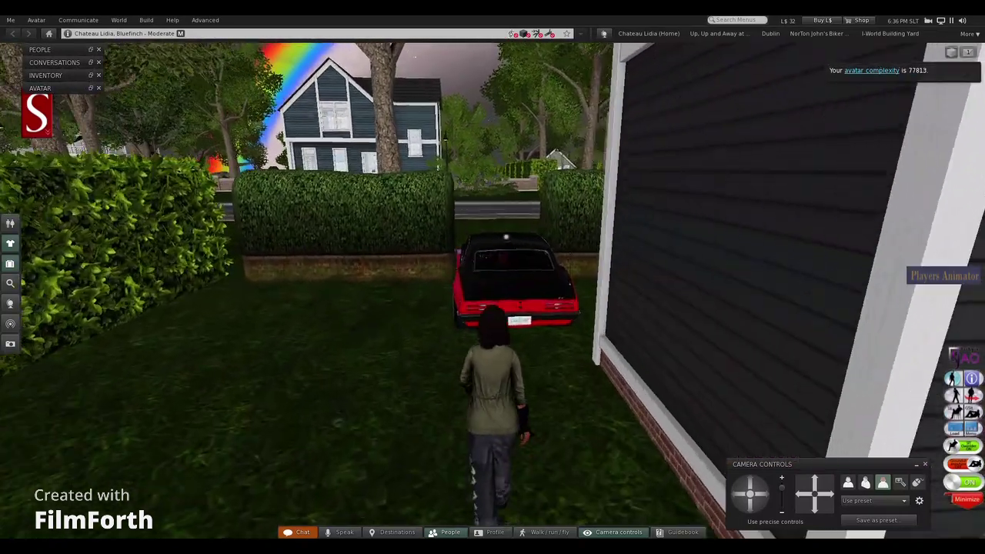
key("Left")
key("Left")
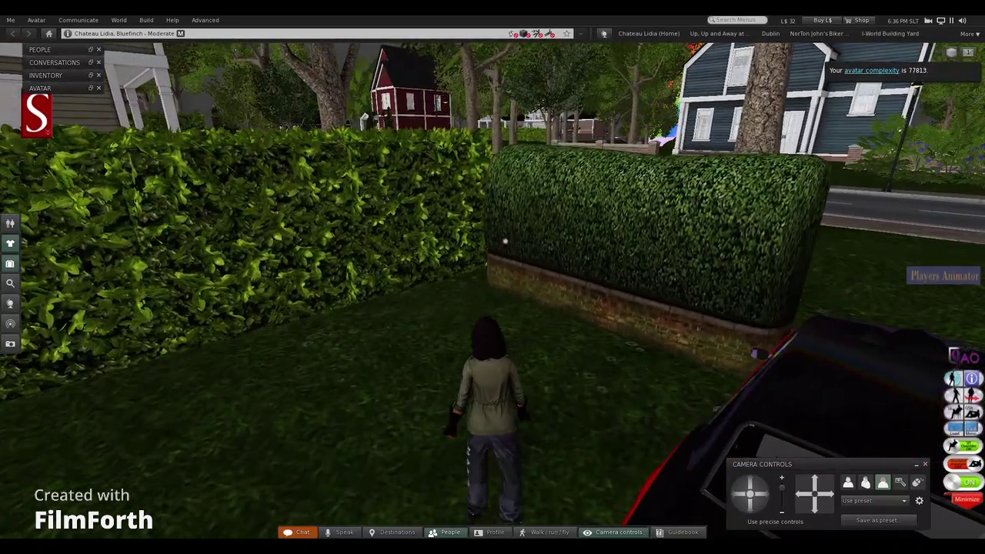
key("Right")
key("Up")
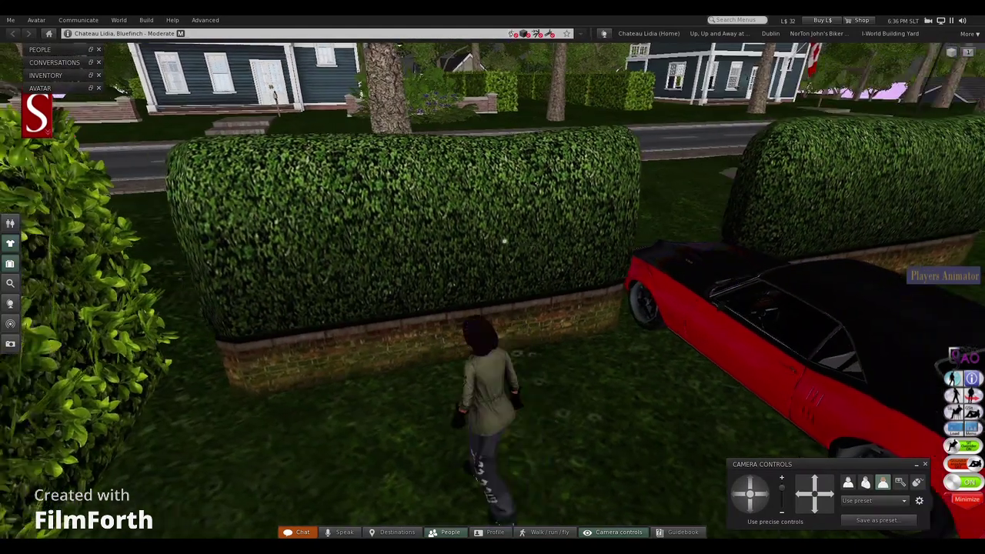
key("Left")
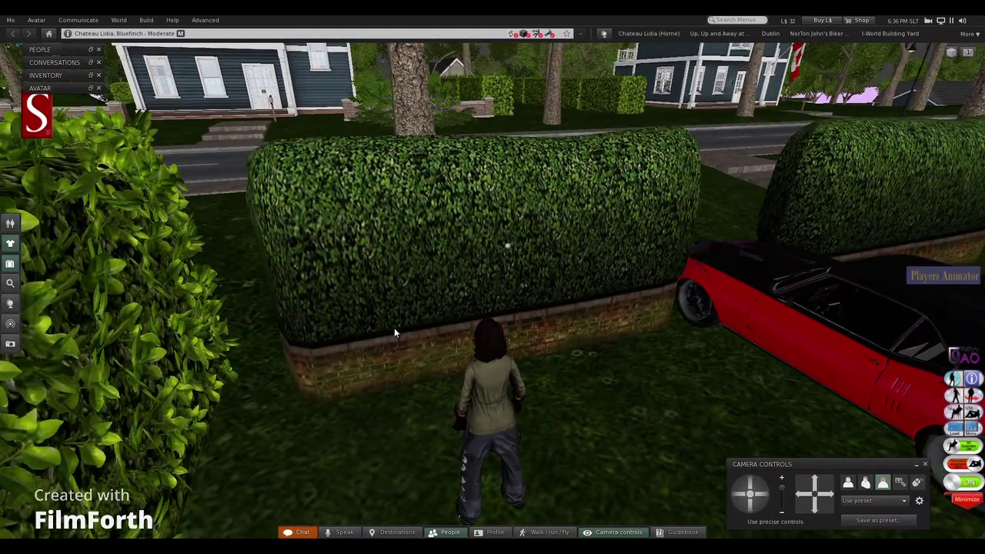
Stretch the walled hedge beside the red car to about 6.6 m long toward the side hedge, and stop editing it
right_click(397, 331)
left_click(414, 344)
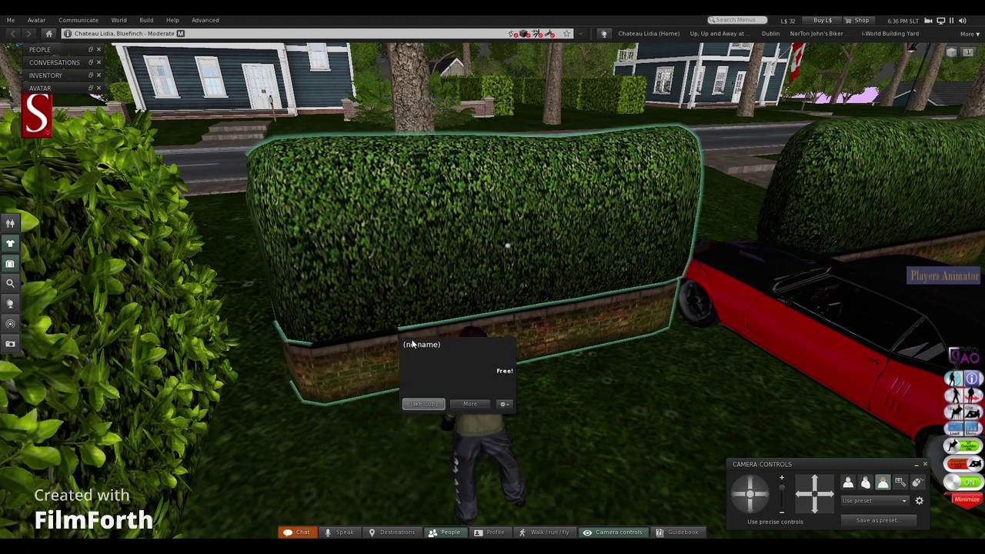
right_click(400, 258)
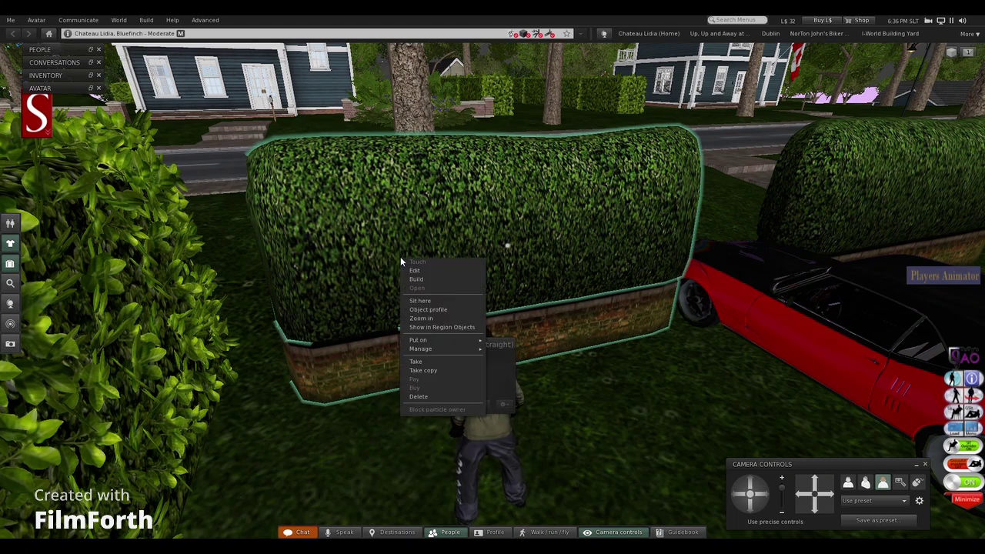
left_click(420, 271)
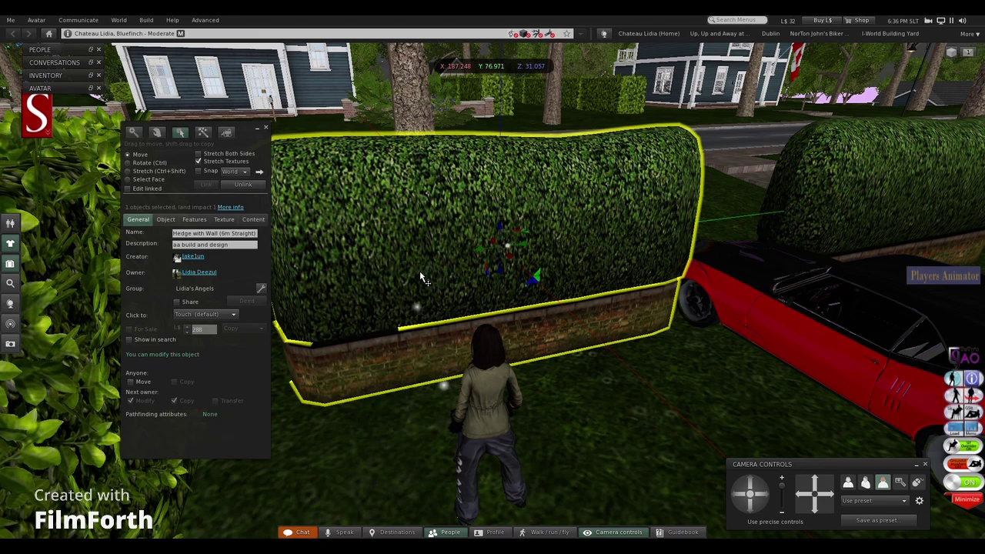
left_click(129, 171)
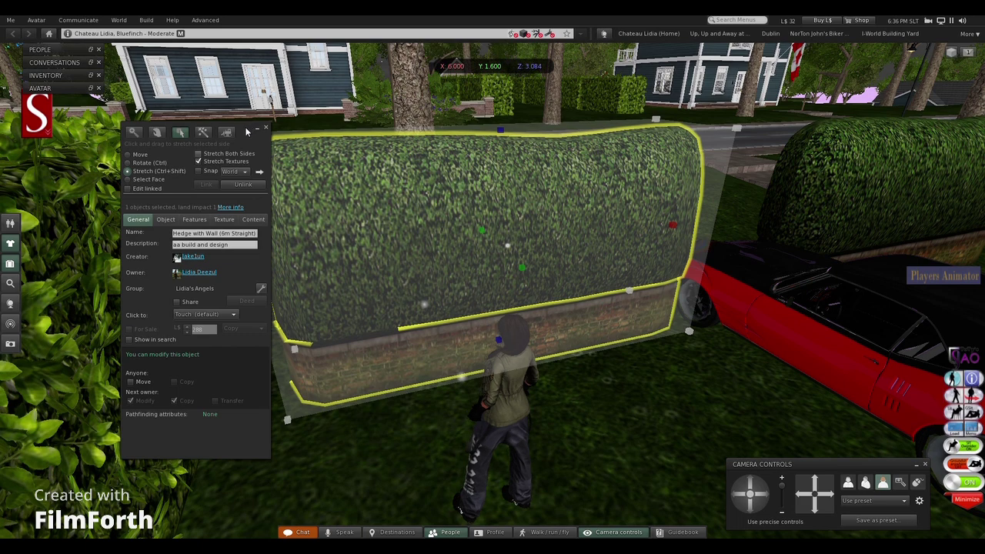
left_click_drag(186, 130, 107, 131)
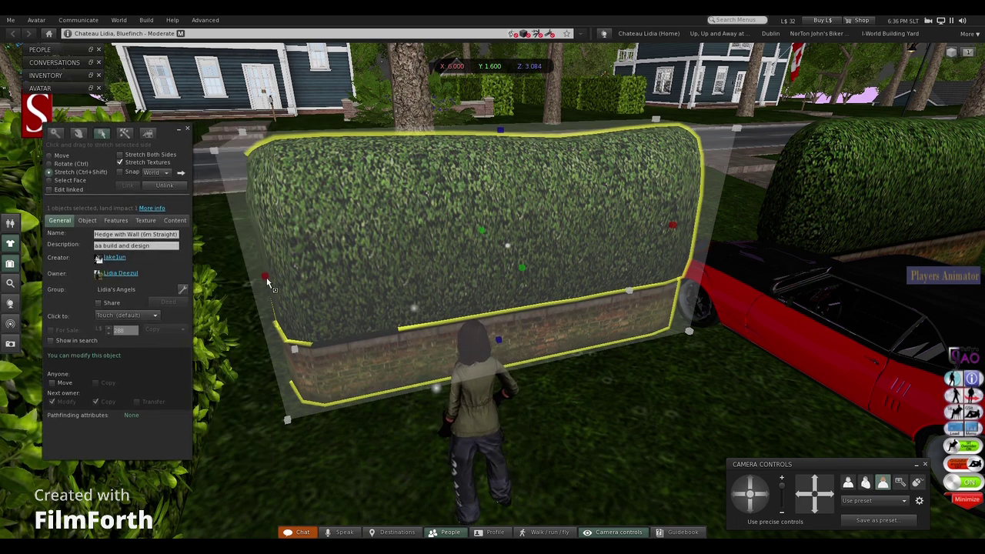
left_click_drag(264, 281, 206, 284)
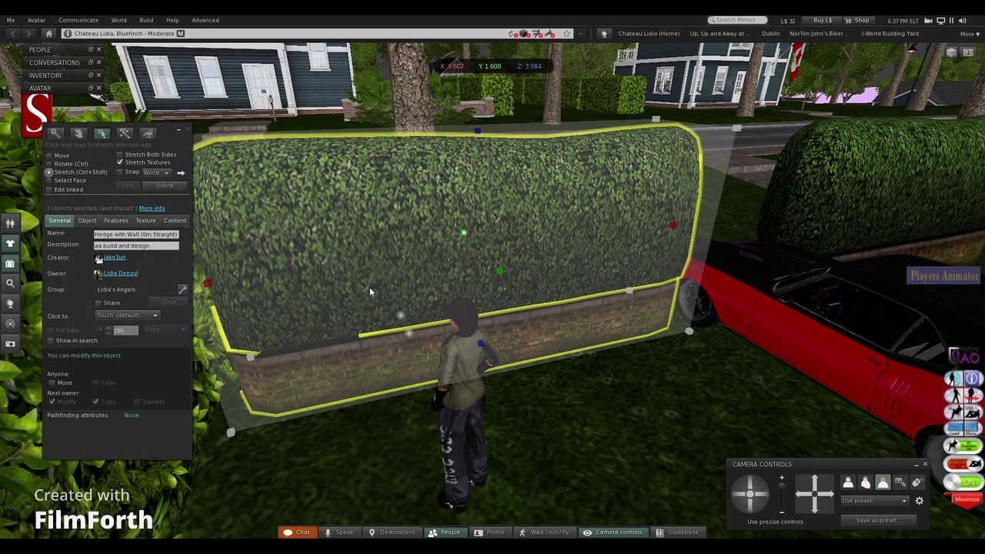
key("Escape")
Walk the avatar through the gap between the hedges and turn it to face the front of the red car
left_click_drag(469, 330, 654, 330)
left_click_drag(477, 237, 503, 257)
key("Up")
key("Left")
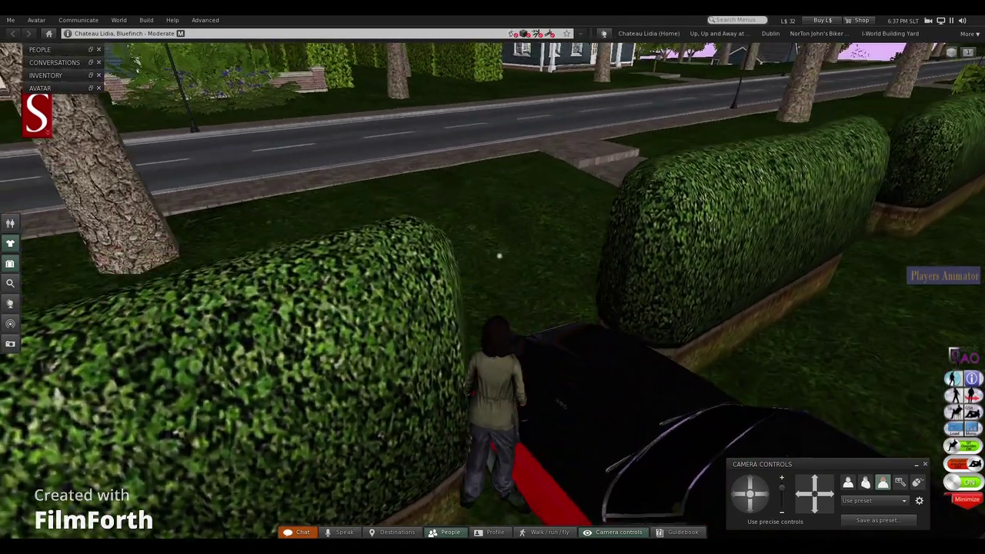
key("Up")
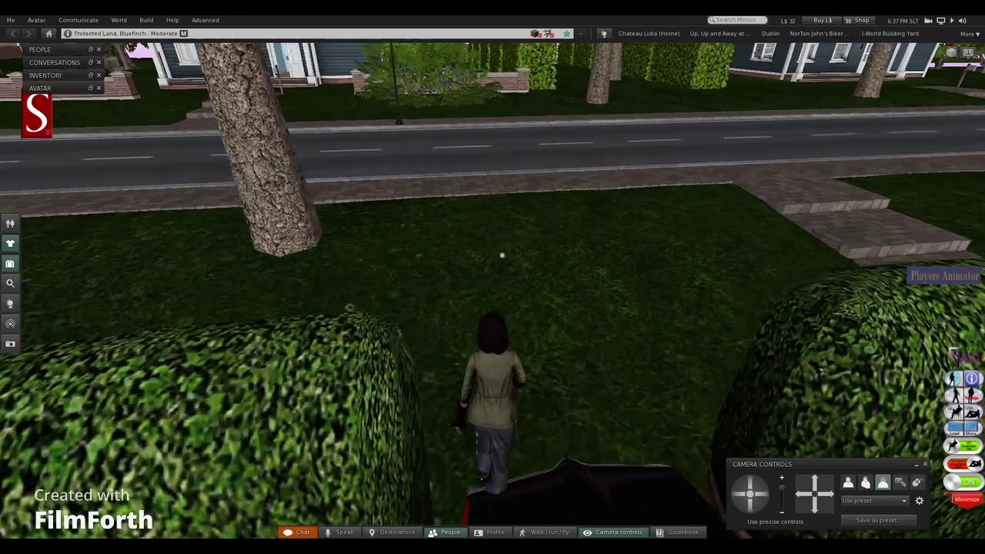
key("Right")
key("Up")
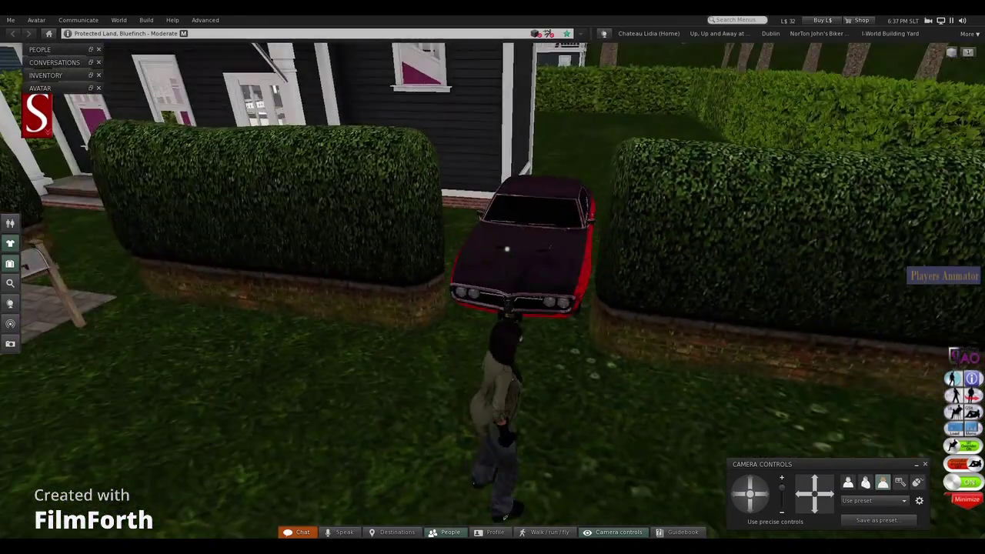
key("Up")
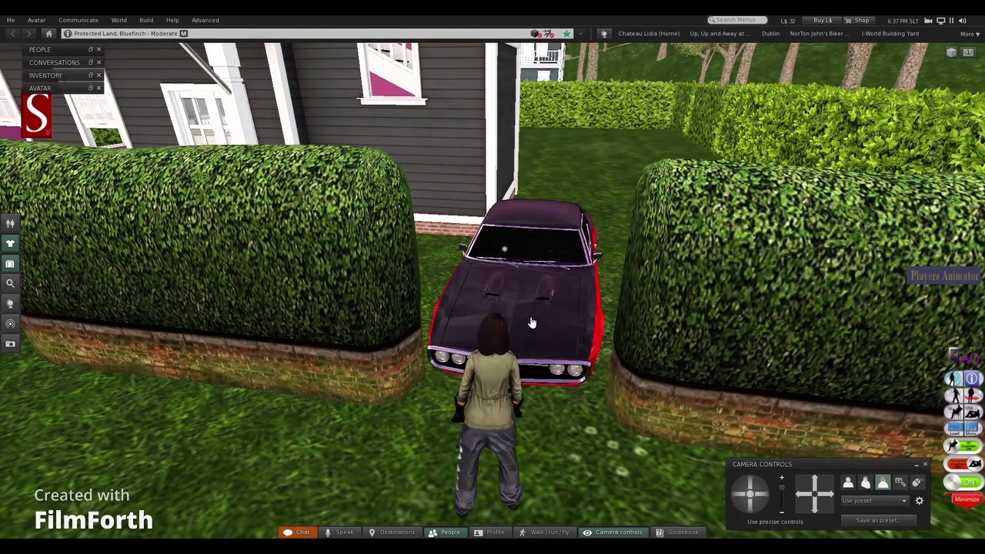
Open the red car's hood and move the avatar up to the engine bay beside the hedge corner
left_click(525, 327)
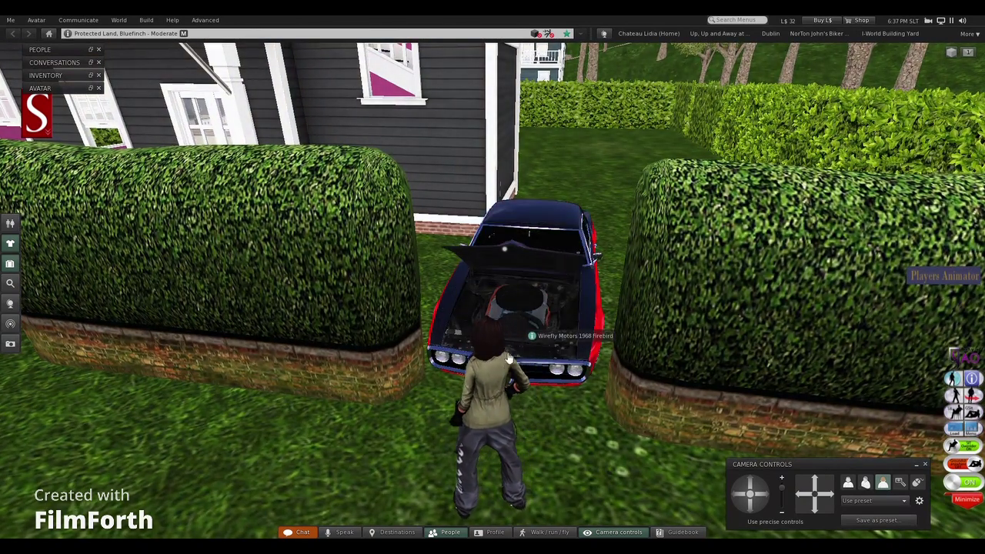
key("Right")
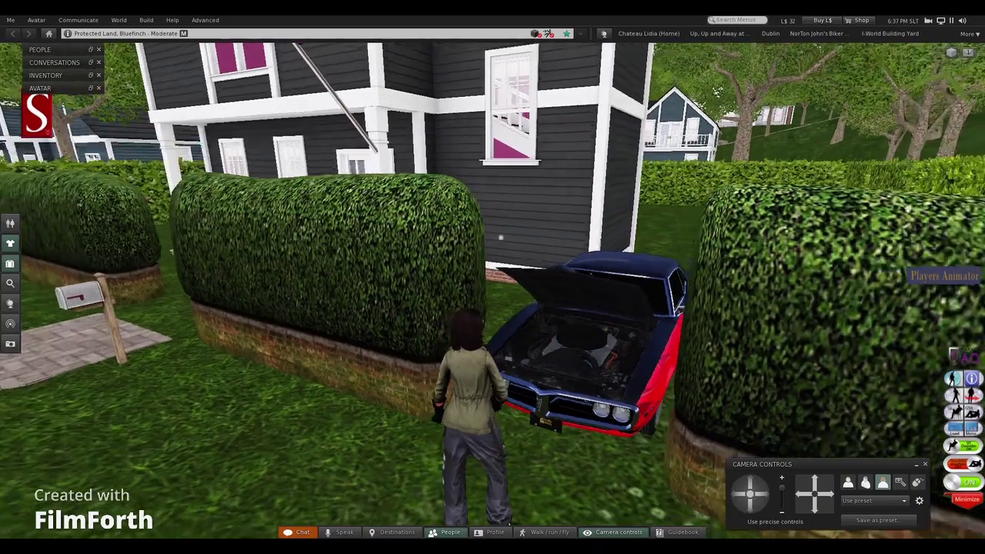
key("Left")
key("Up")
key("Right")
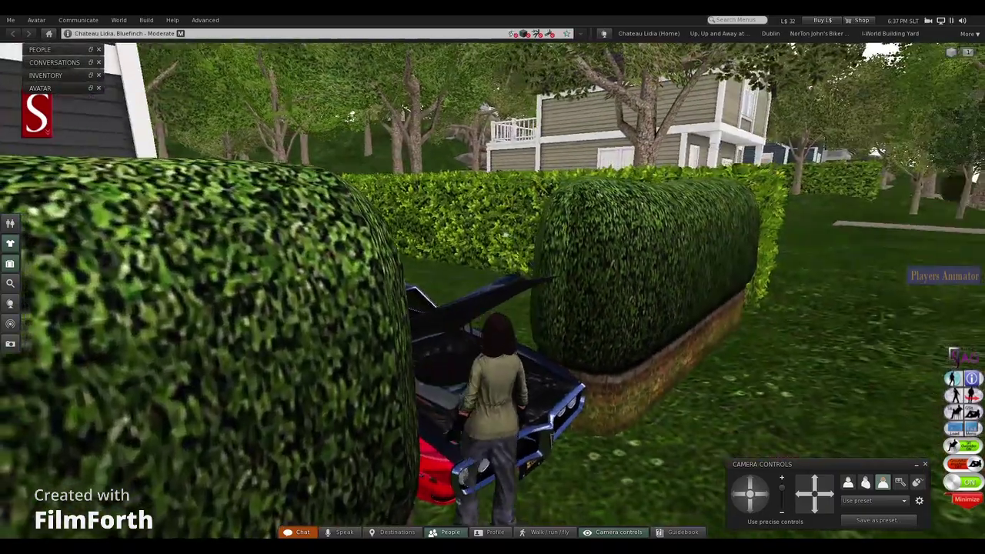
key("Left")
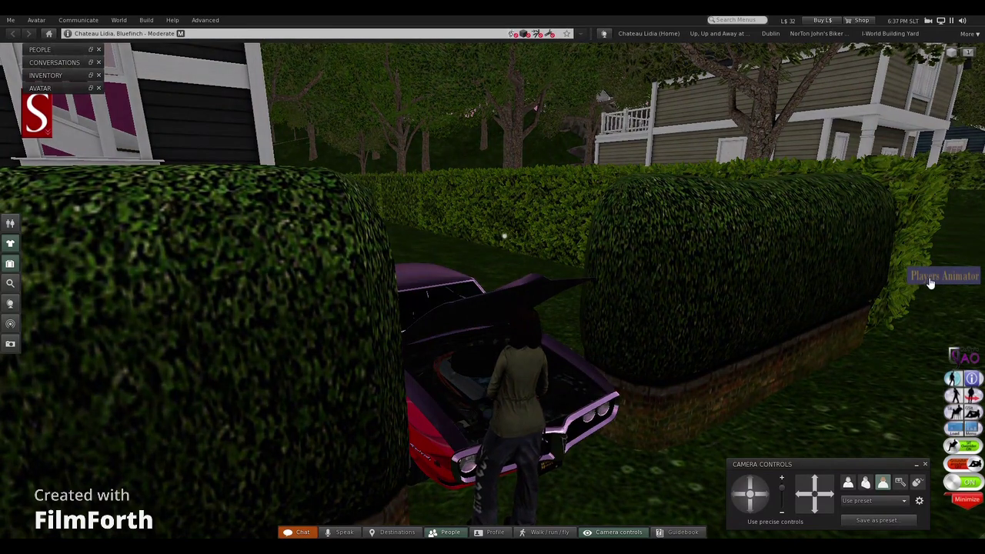
Play the Repair Car E animation on the avatar from the Players Animator mechanic HUD
left_click(929, 283)
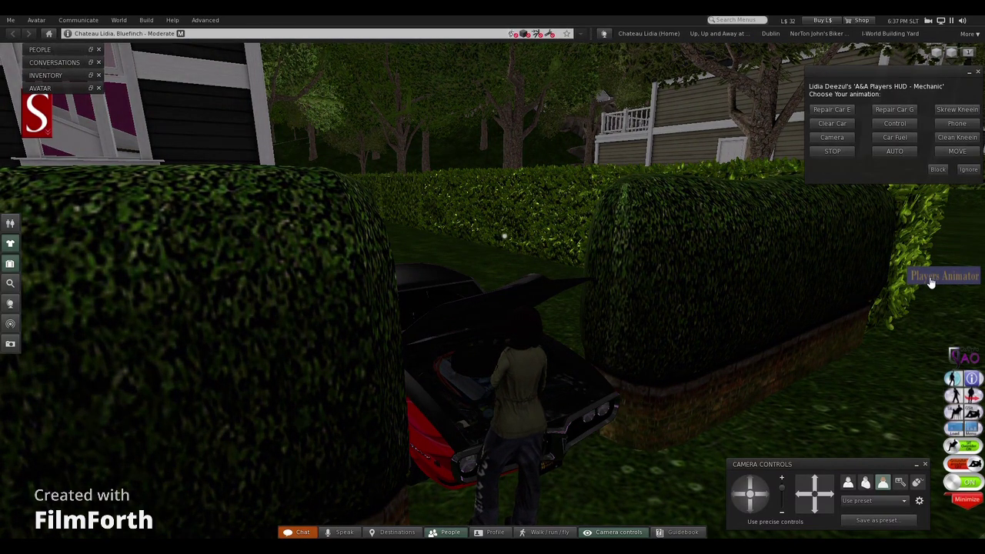
left_click(843, 112)
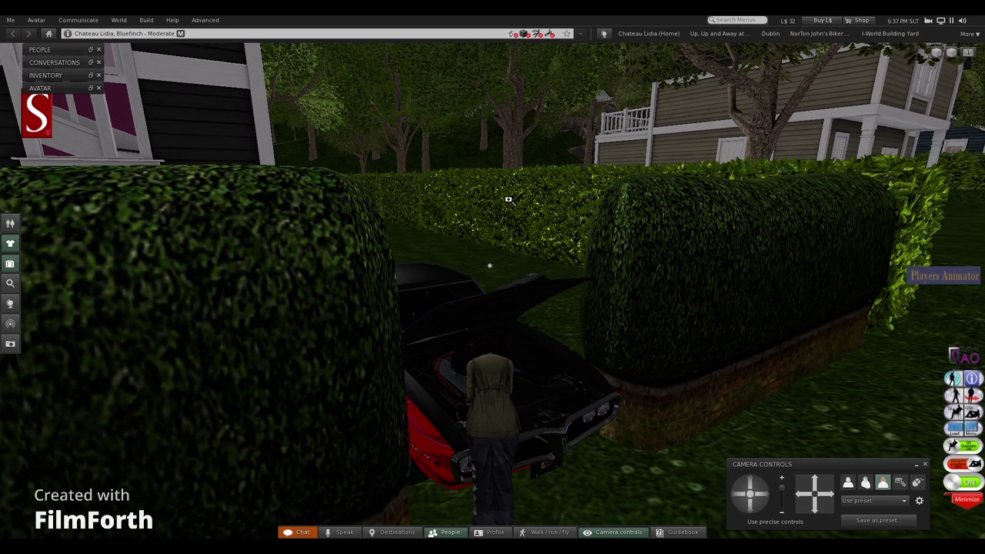
left_click(467, 186, "alt")
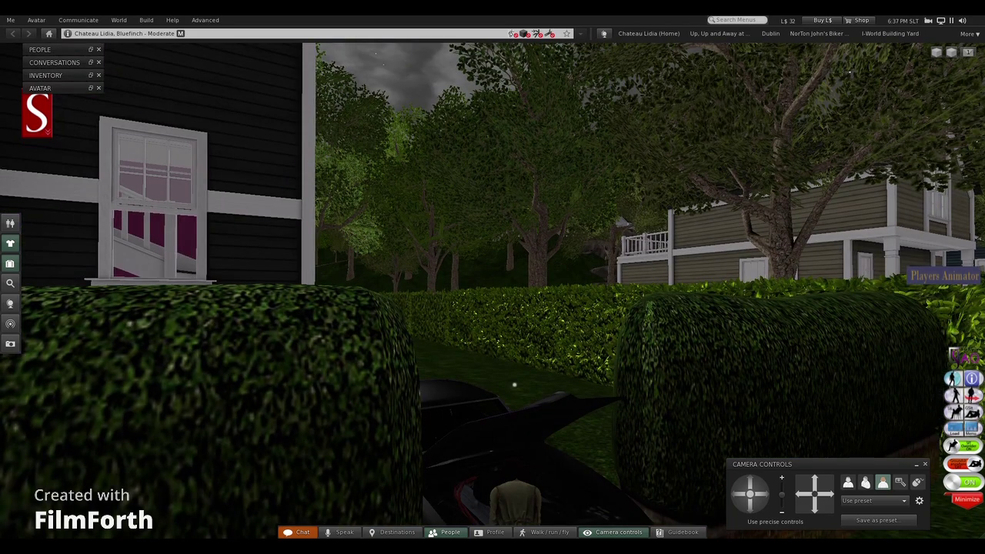
left_click(462, 182, "alt")
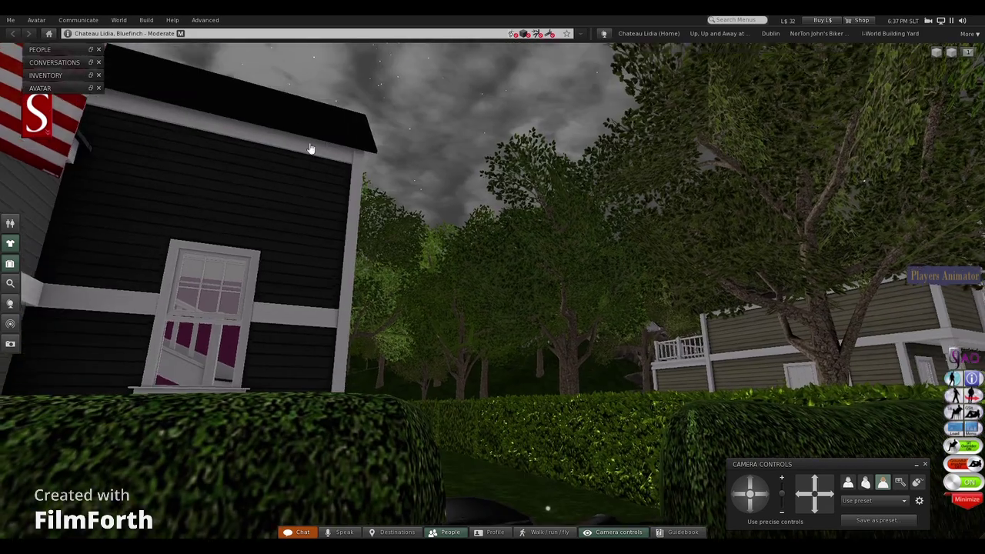
Set the environment lighting to Midday (Legacy)
left_click(117, 21)
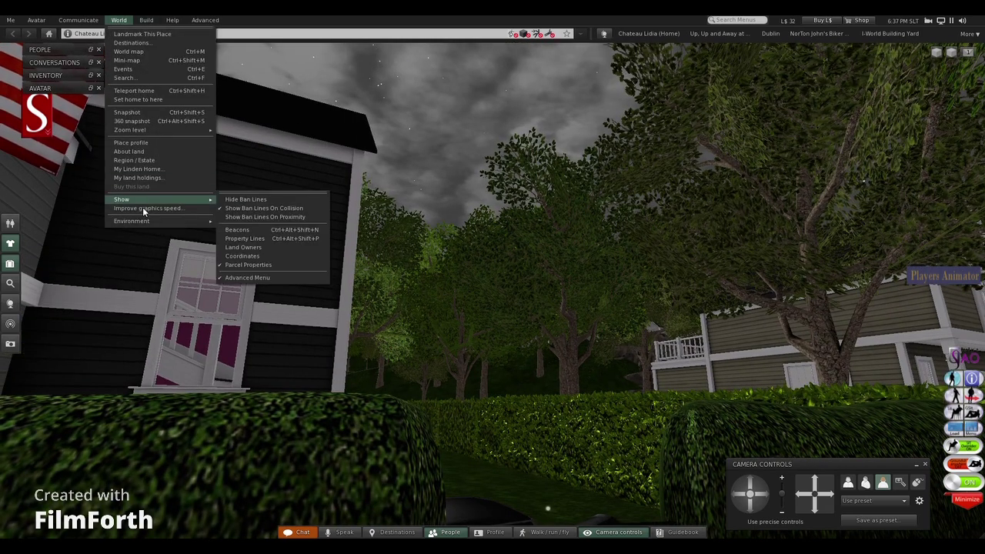
mouse_move(143, 223)
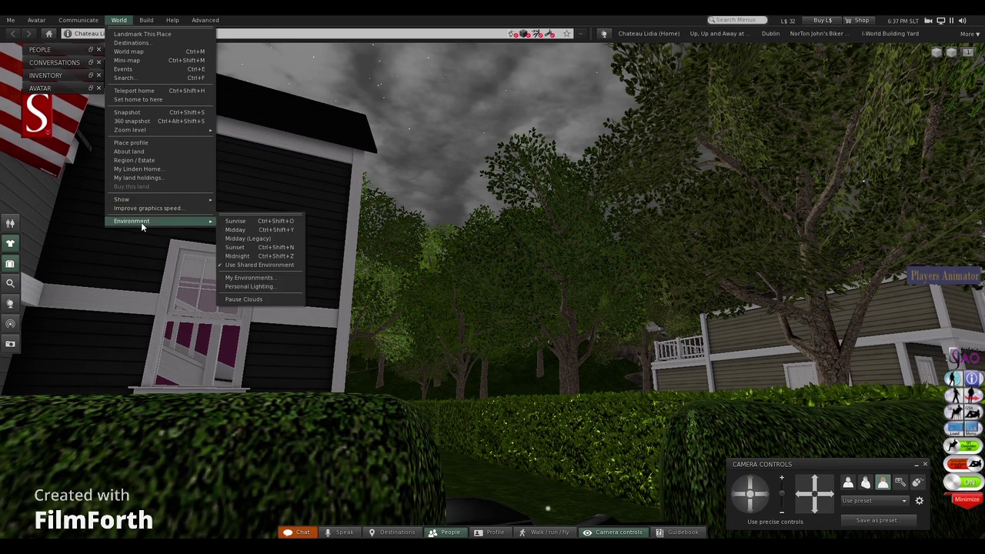
left_click(247, 239)
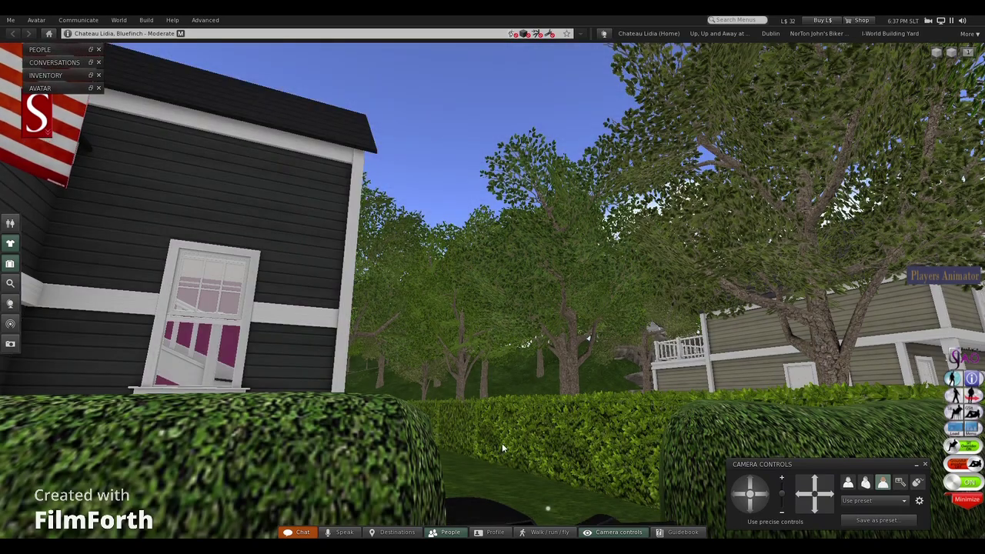
Hide the skin showing through the jacket's shoulder with the body HUD, and view the avatar repairing the car from the front
left_click_drag(548, 509, 278, 271)
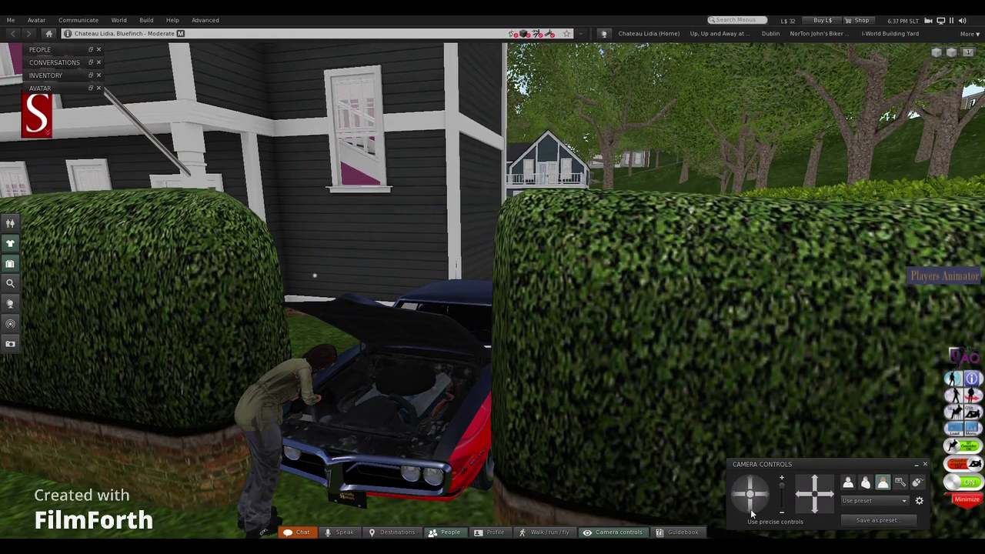
left_click(751, 511)
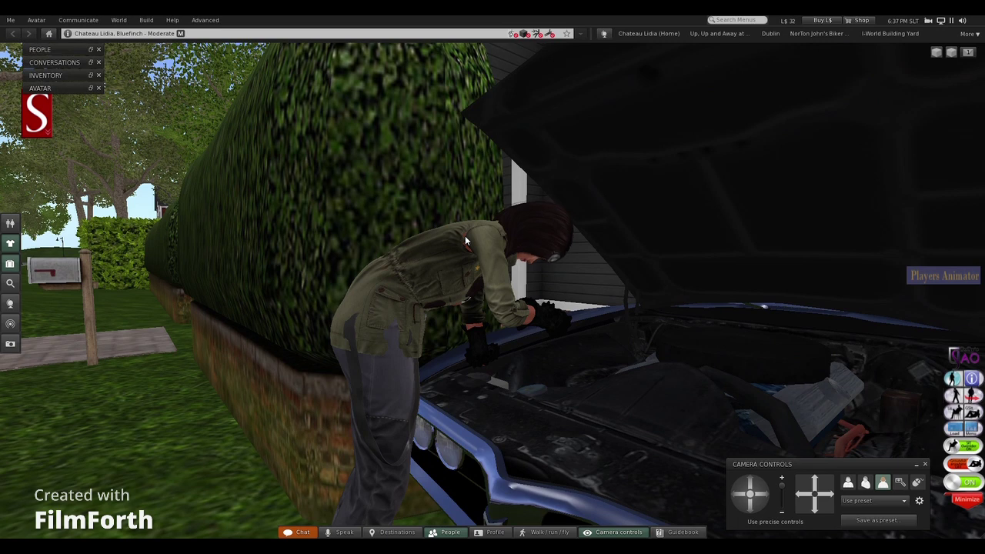
left_click(37, 114)
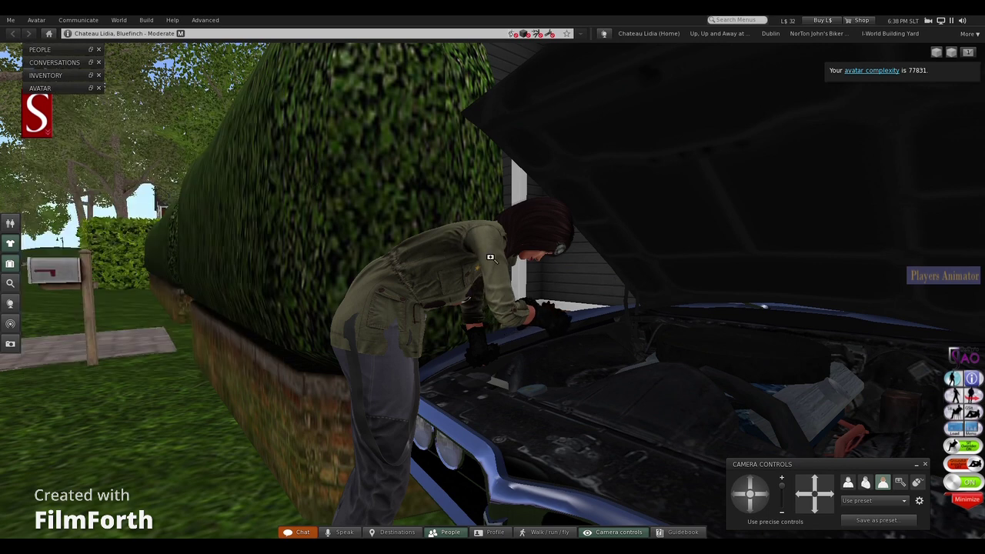
key("Escape")
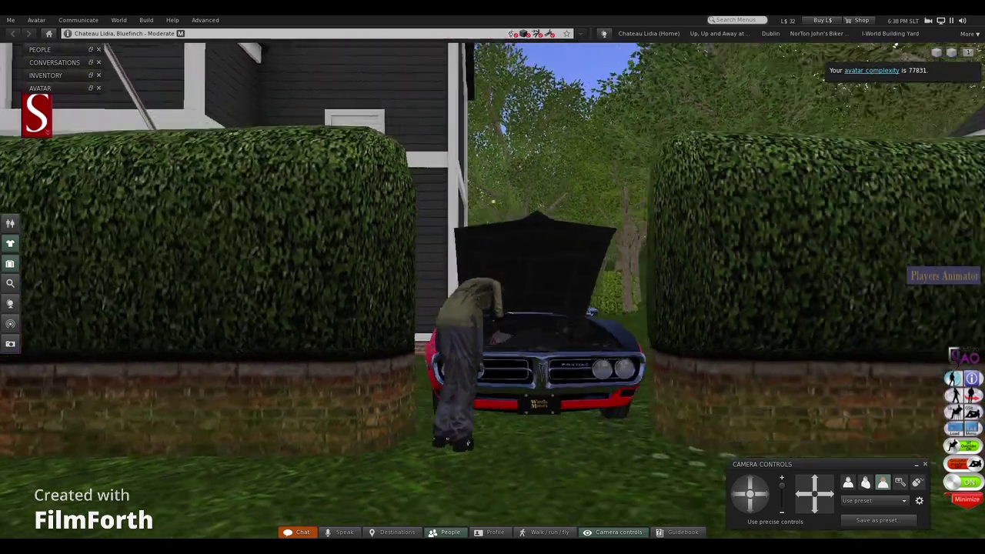
mouse_move(508, 308)
left_mouse_down("alt")
mouse_move(616, 308)
mouse_move(509, 308)
left_mouse_up("alt")
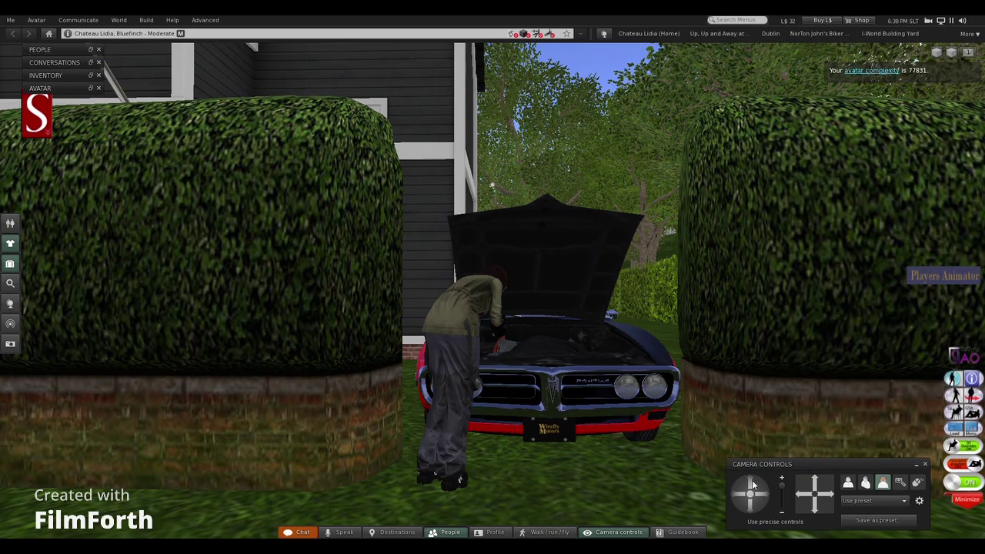
left_click(753, 485)
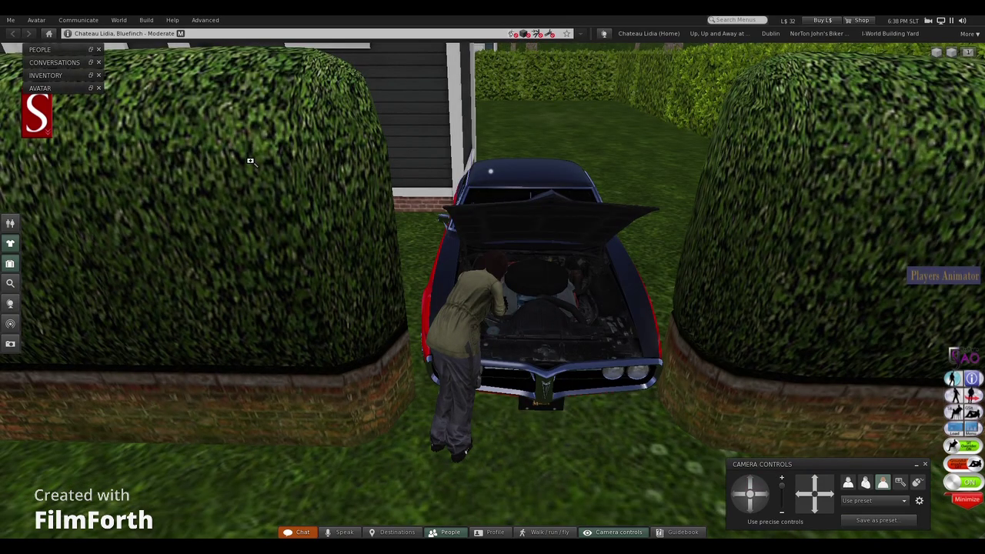
Search the inventory for "tv" and place the TV Web Browser - SL Version in the living room
left_click_drag(324, 237, 350, 297, "alt")
left_click_drag(211, 208, 230, 92, "alt")
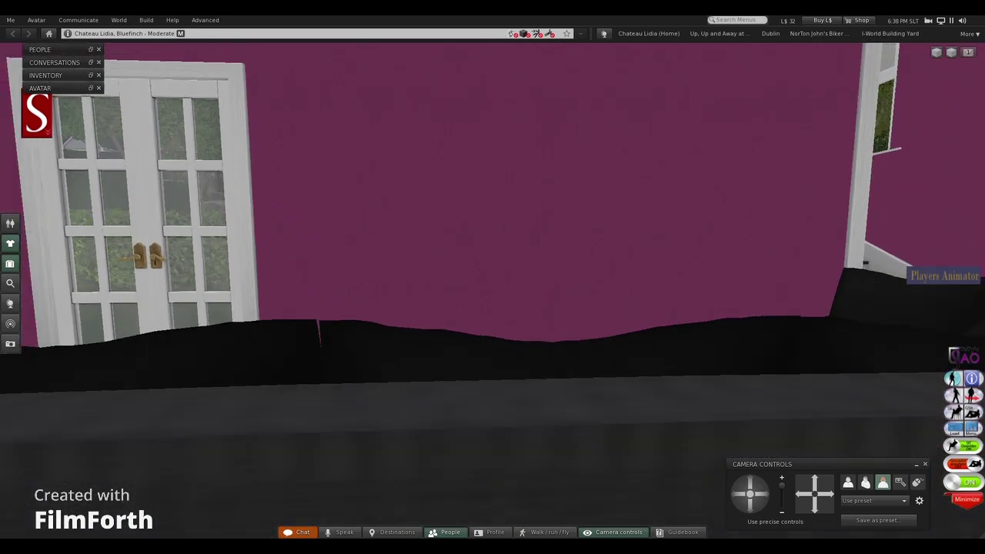
left_click(815, 488)
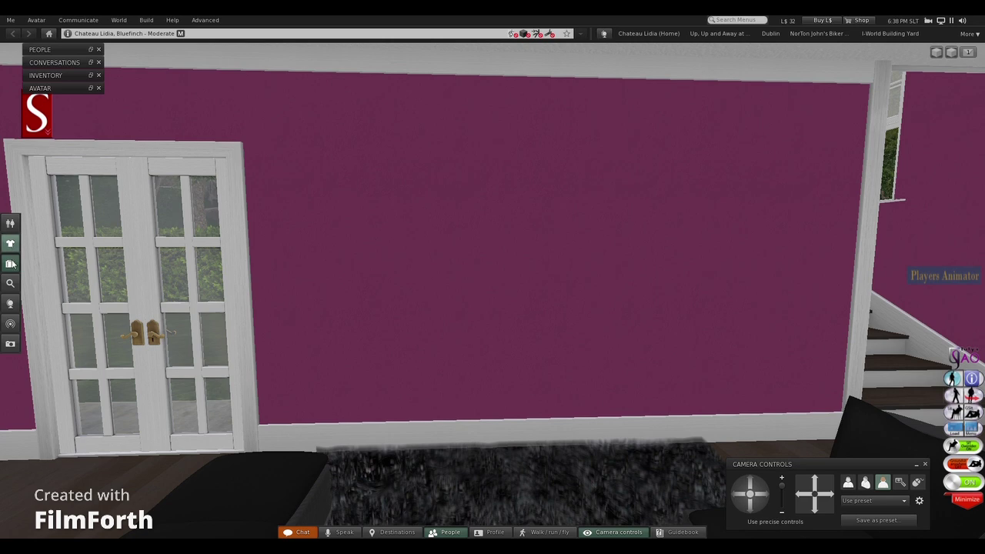
left_click(10, 263)
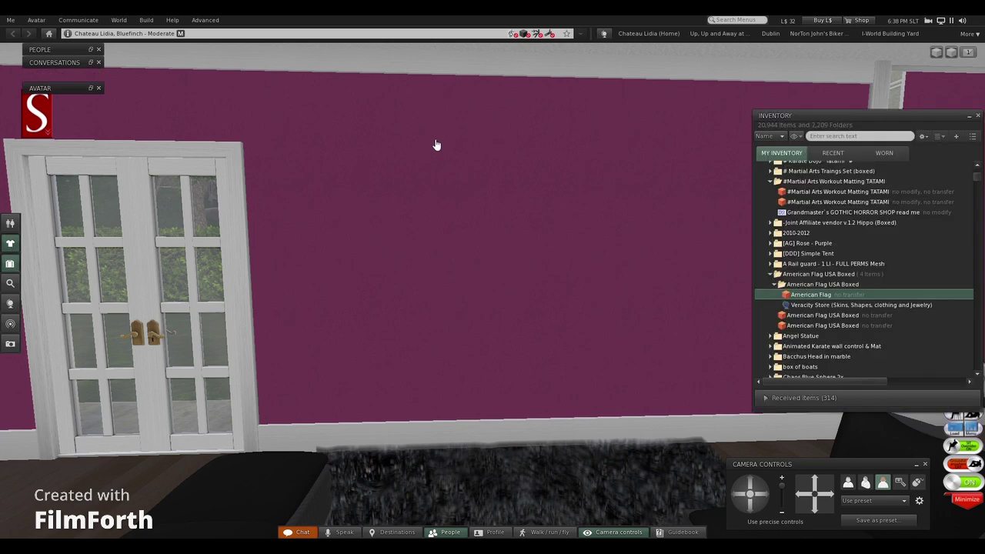
left_click(854, 136)
type("tv")
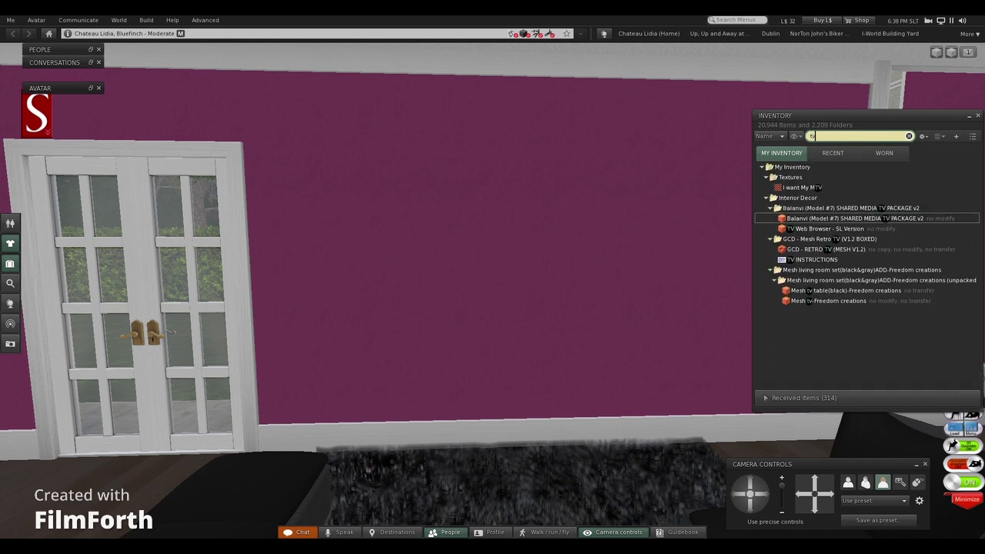
left_click(822, 229)
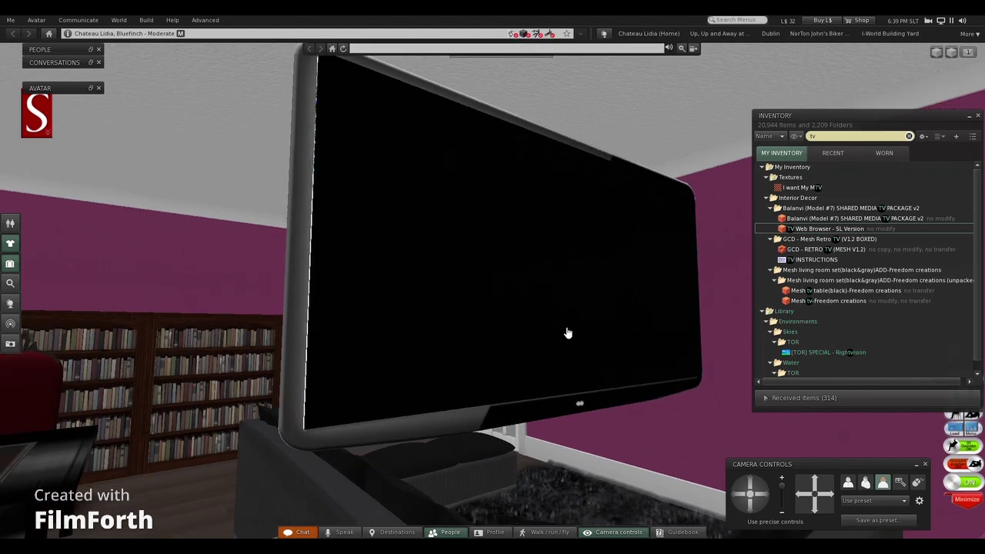
Edit the placed TV and rotate it to 272° about the Z axis so its back faces the wall
right_click(568, 332)
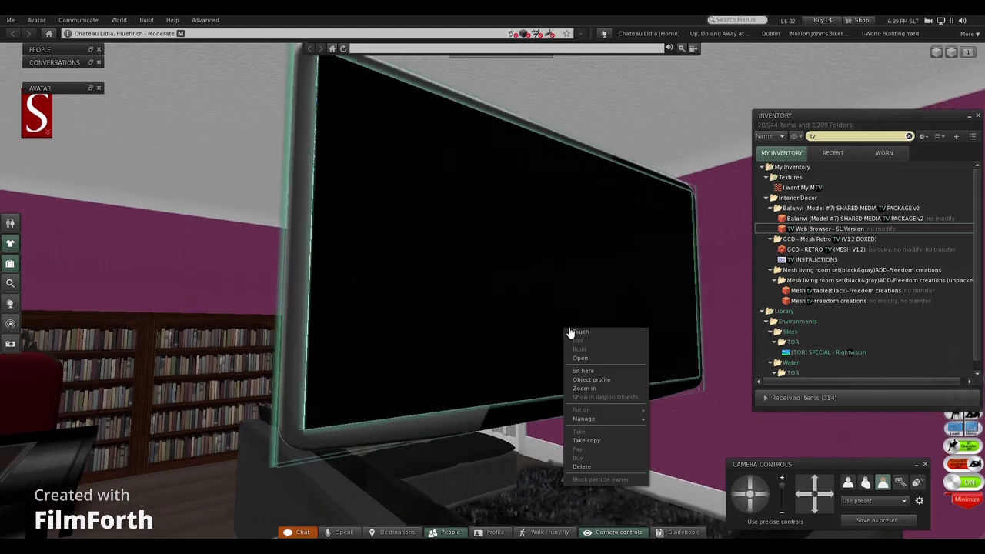
left_click(605, 339)
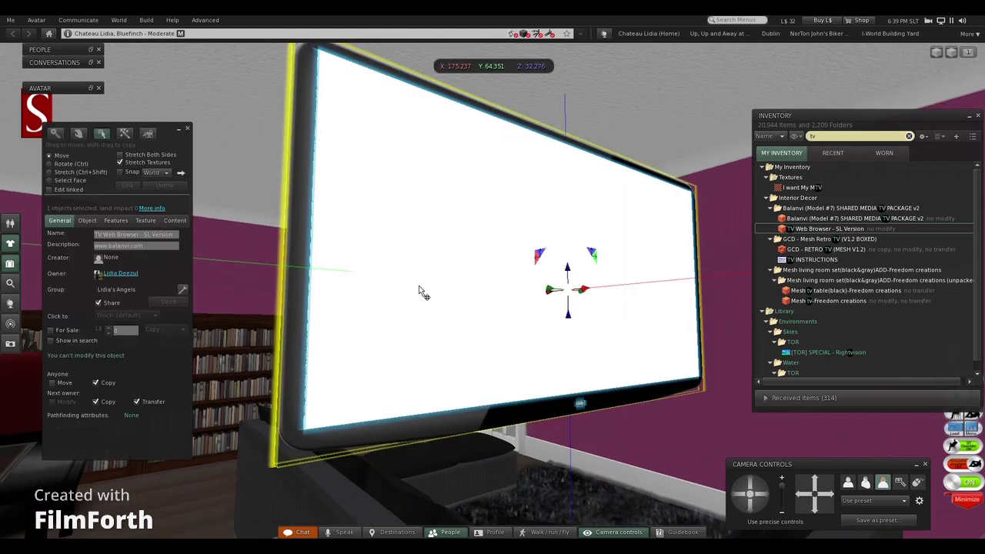
left_click(68, 164)
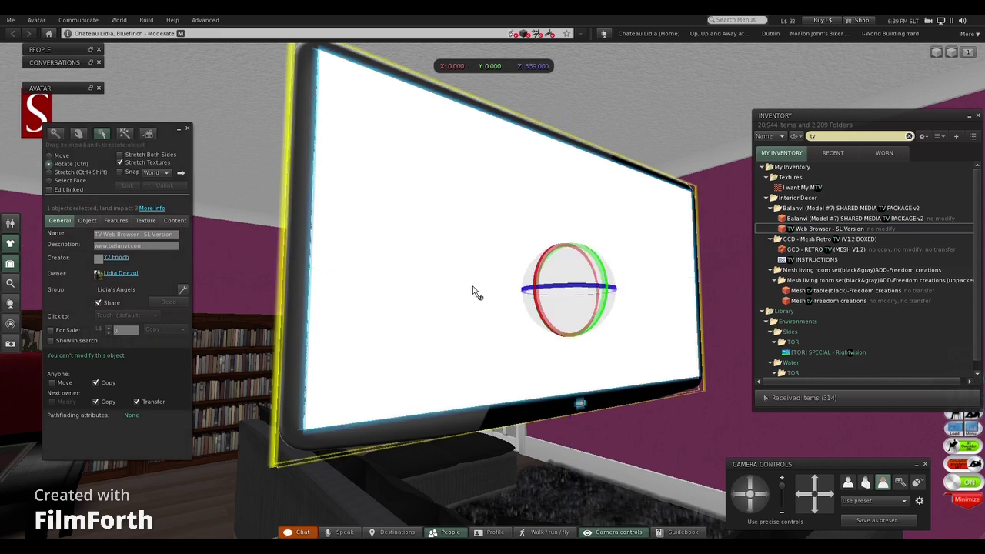
left_click_drag(595, 290, 522, 293)
left_click_drag(614, 300, 506, 296)
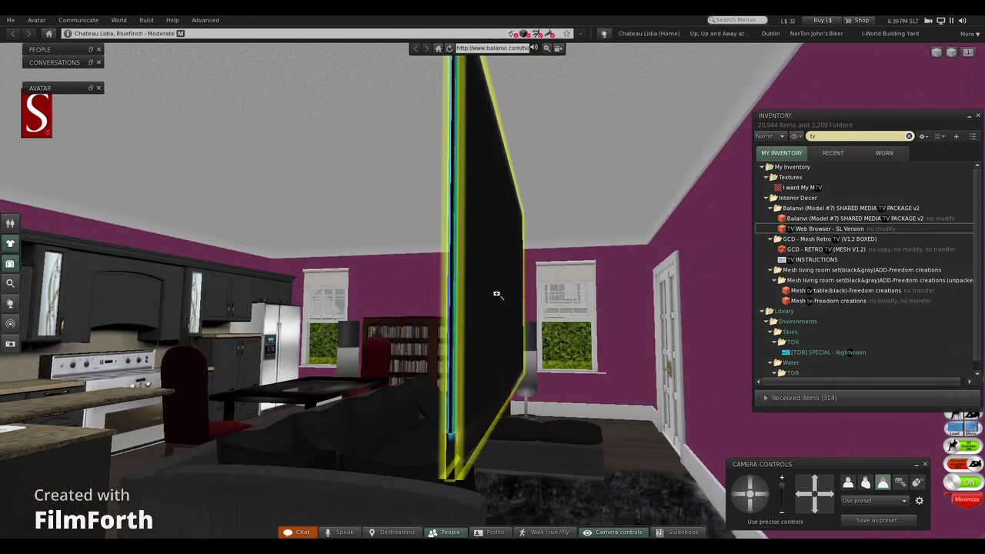
left_click_drag(499, 291, 519, 293)
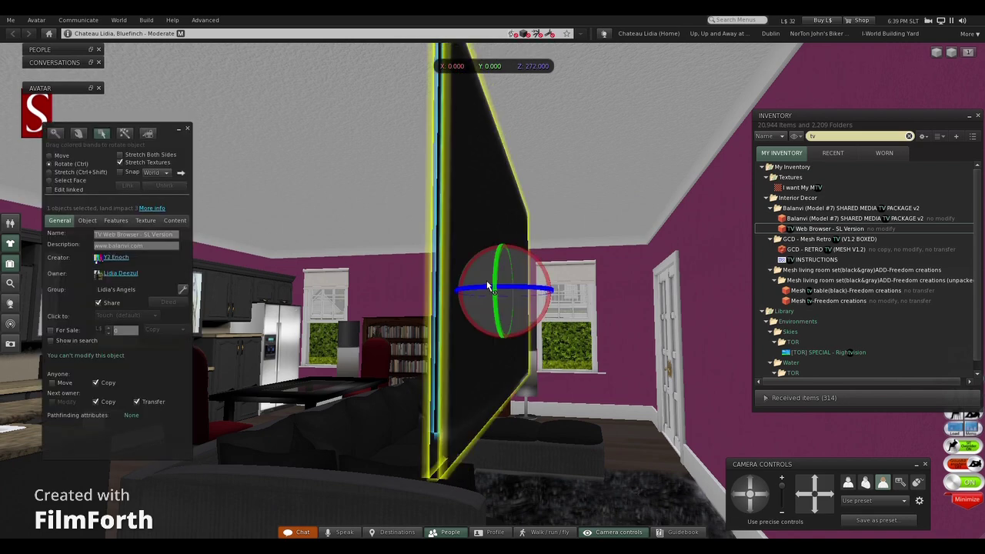
Move the TV along the Y axis to about 66.439, against the purple living room wall, and close the inventory
left_click(61, 156)
left_click_drag(518, 291, 770, 295)
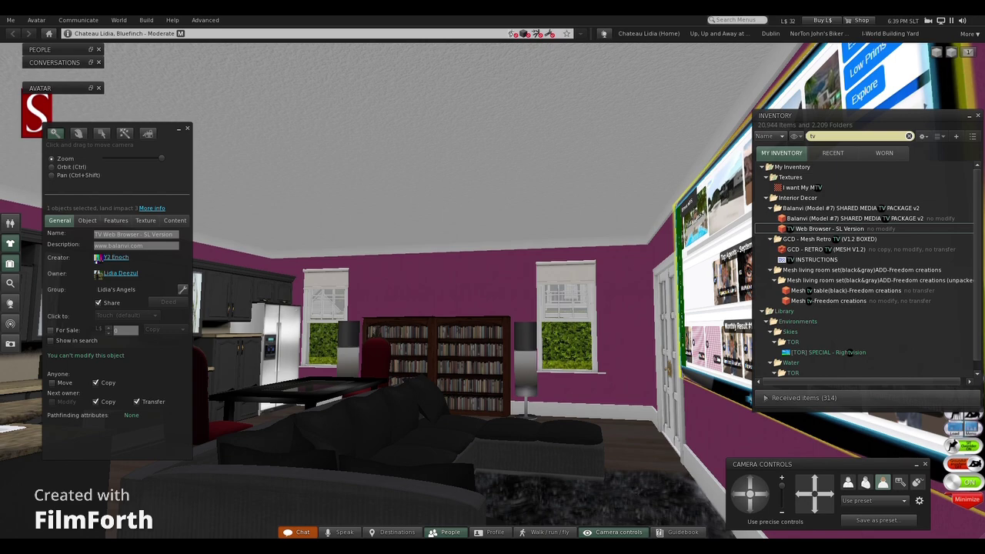
left_click(737, 290, "alt")
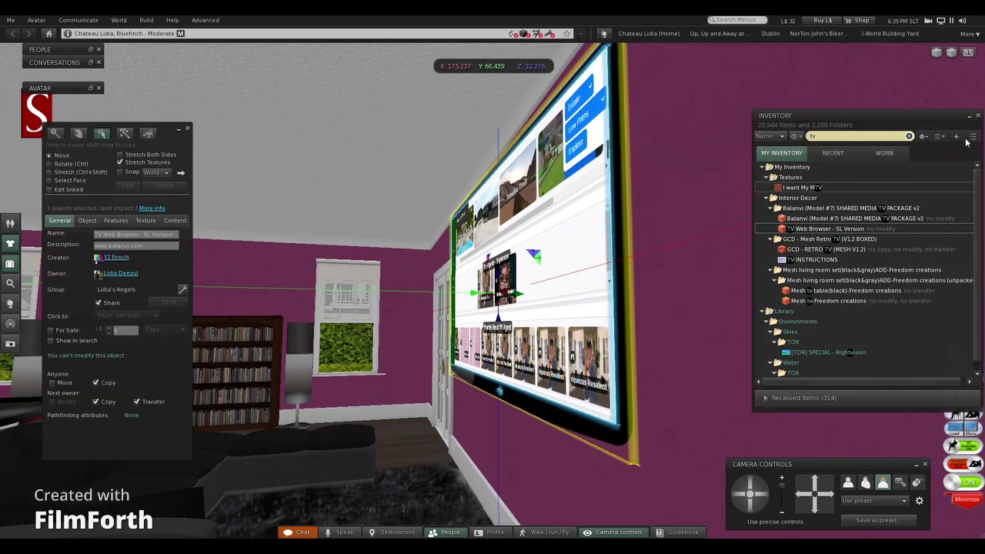
left_click(978, 116)
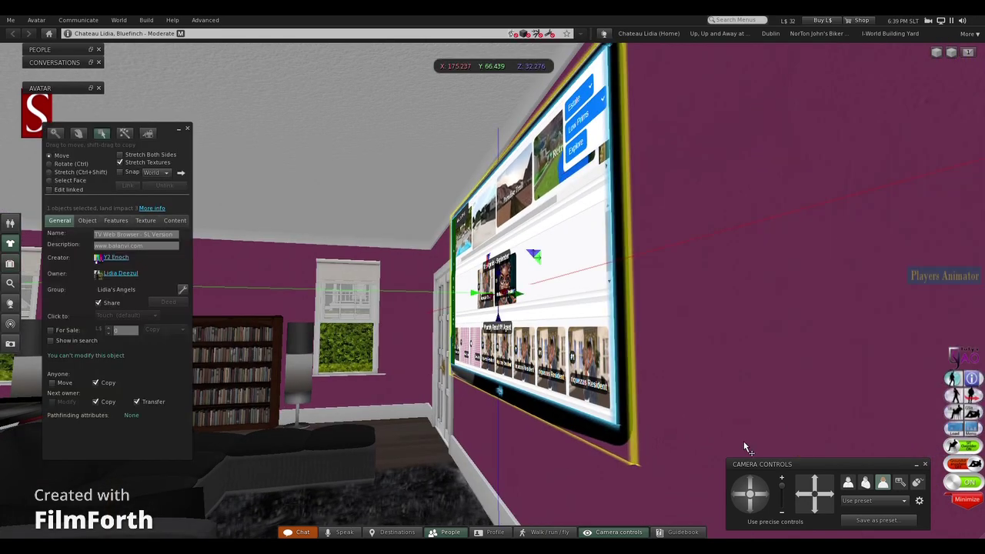
Rotate the TV to 269° about the Z axis so it sits parallel to the purple wall, and finish editing it
left_click(762, 498)
left_click(762, 499)
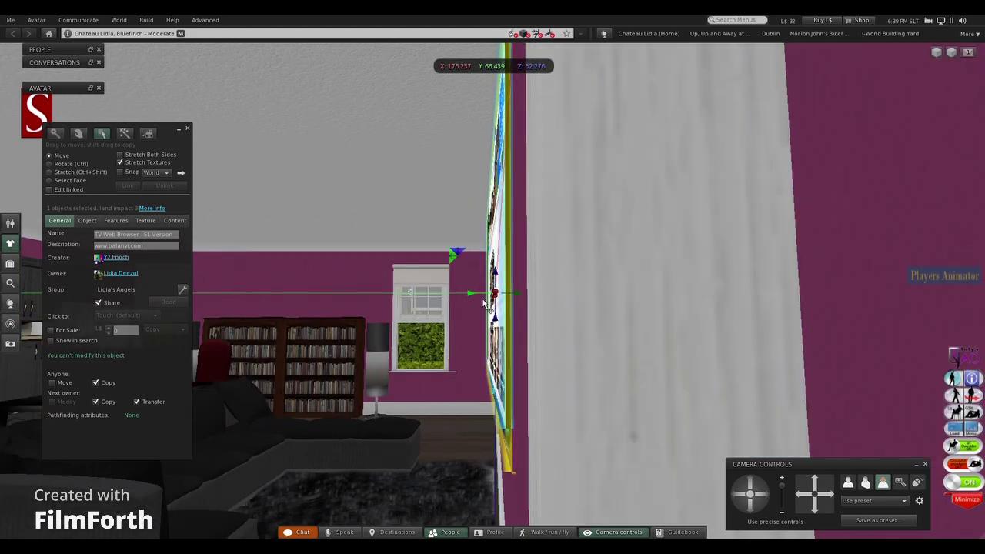
left_click_drag(495, 295, 831, 304, "alt")
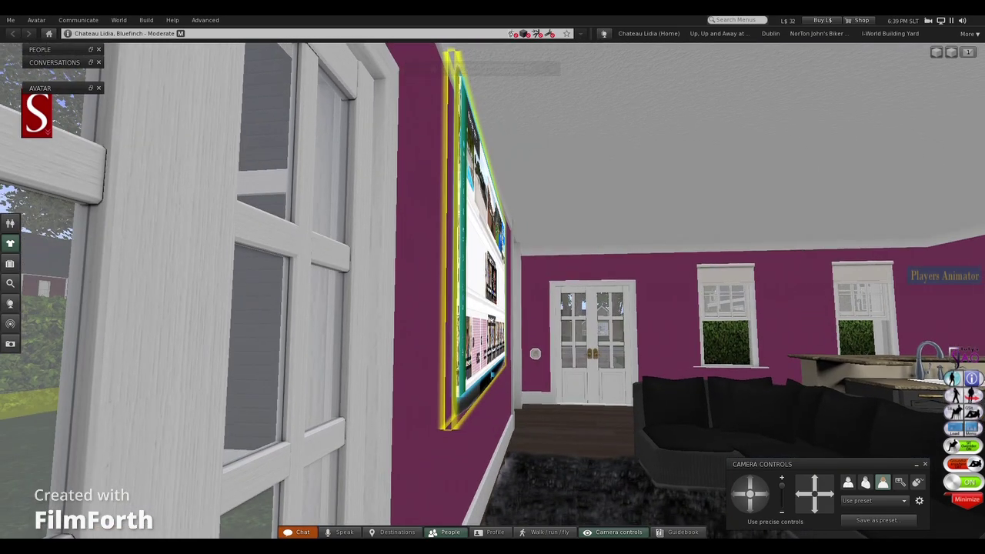
left_click_drag(439, 253, 423, 253, "alt")
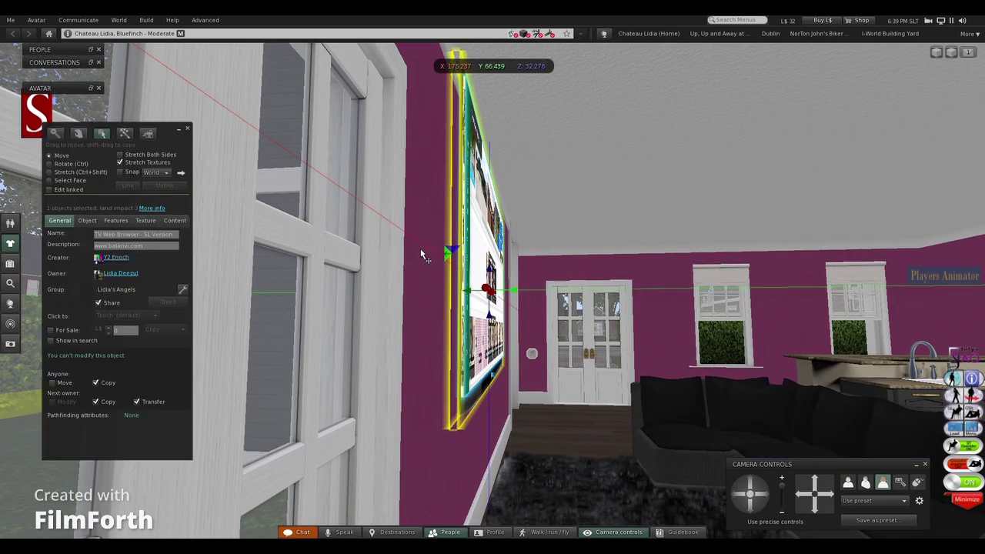
left_click(67, 165)
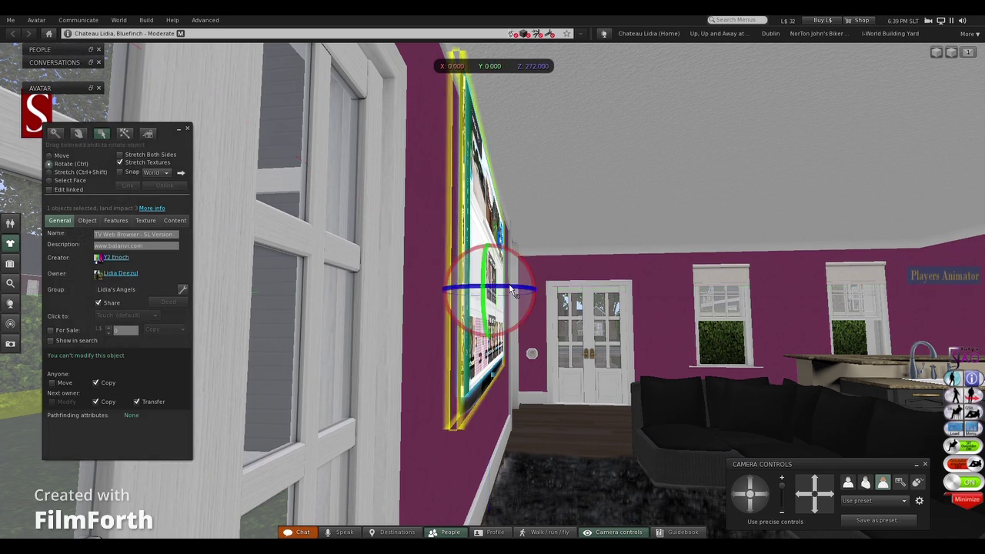
left_click_drag(510, 286, 506, 285)
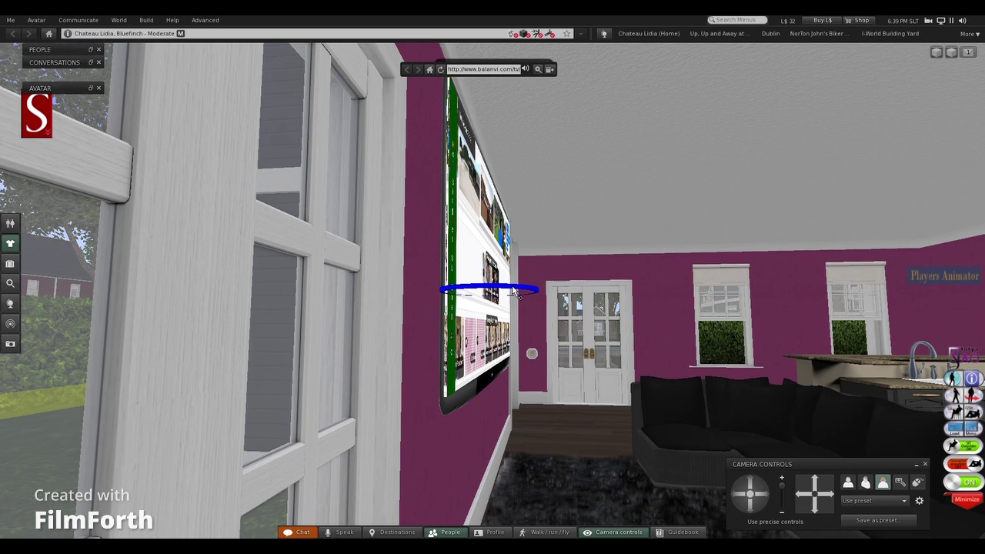
right_click(514, 296)
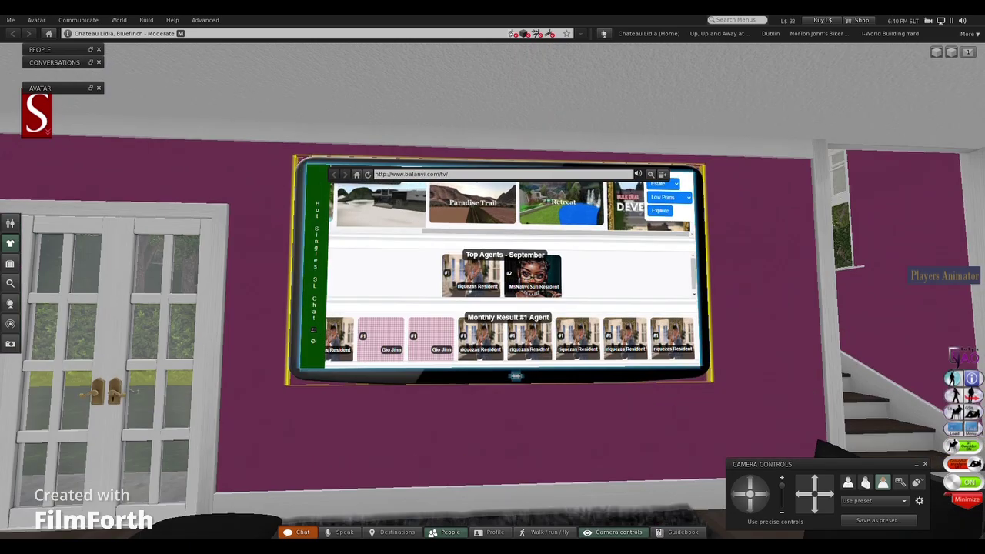
key("ctrl+3")
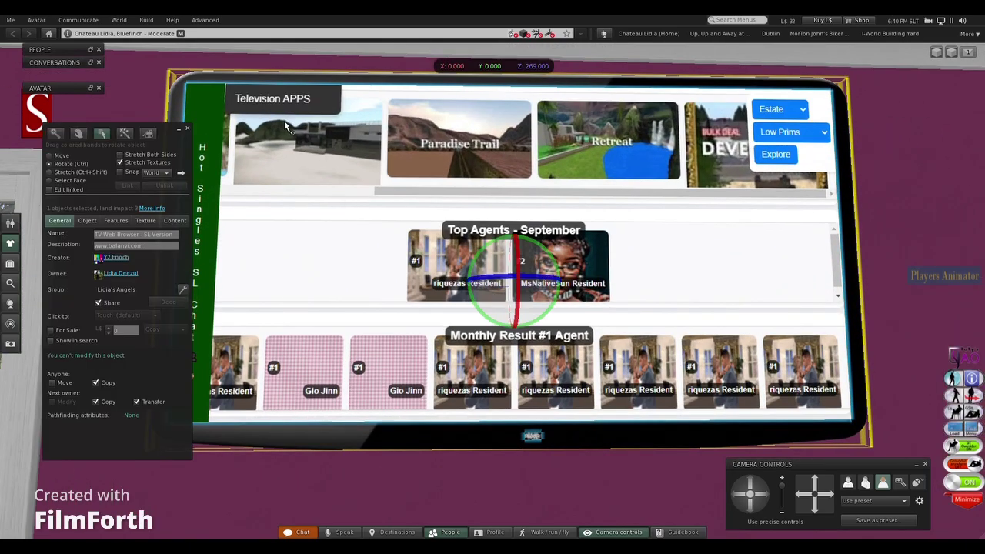
left_click(187, 128)
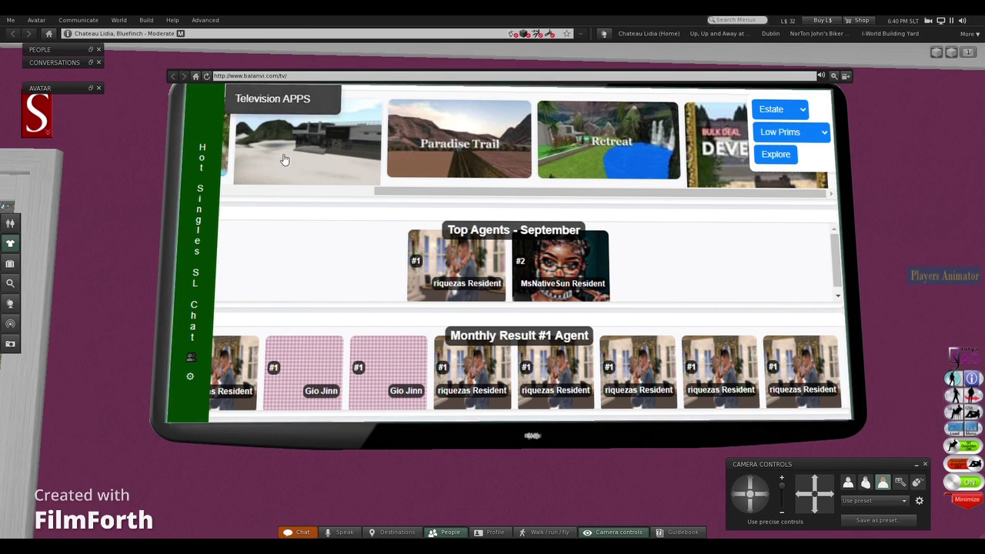
Open YouTube from the TV's Television APPS list and stop the media playback
left_click(275, 106)
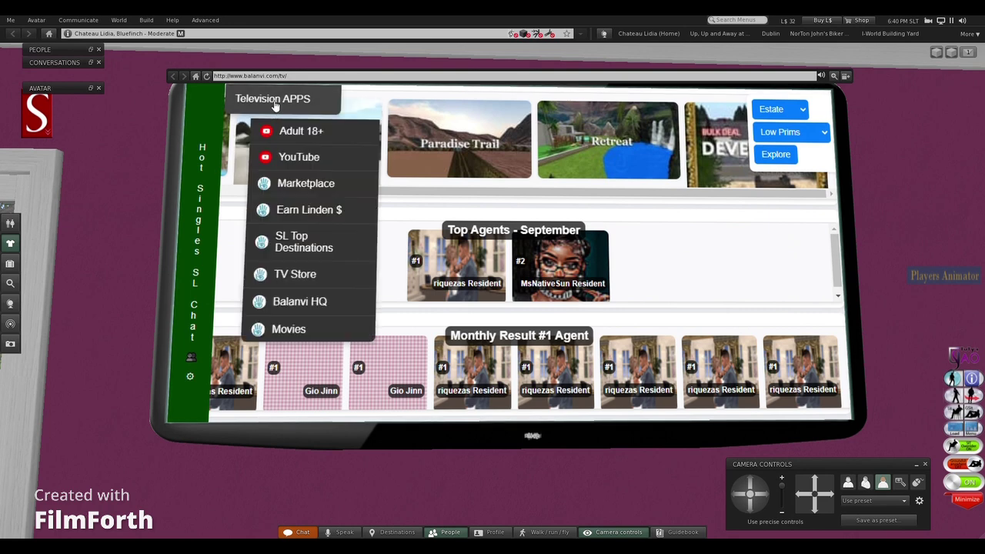
left_click(294, 160)
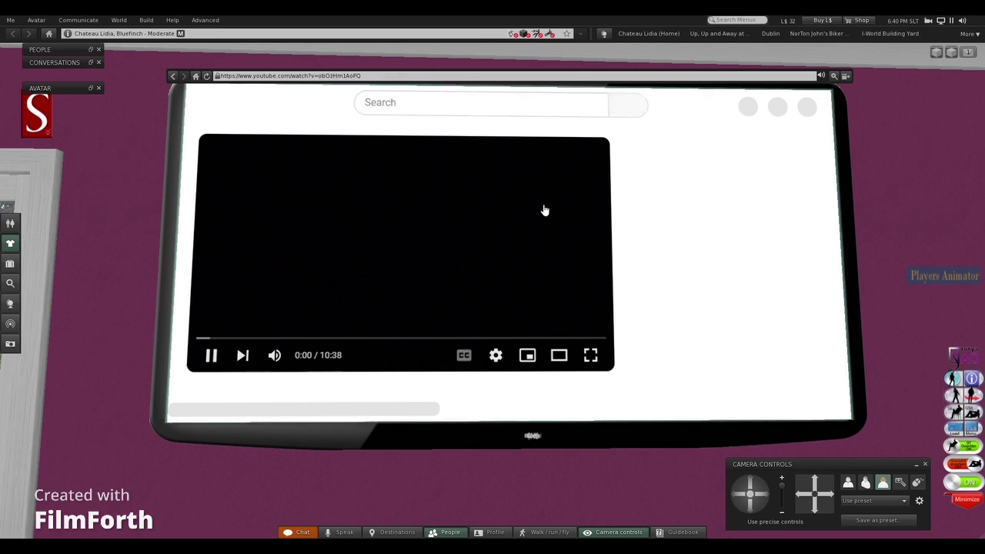
left_click(953, 22)
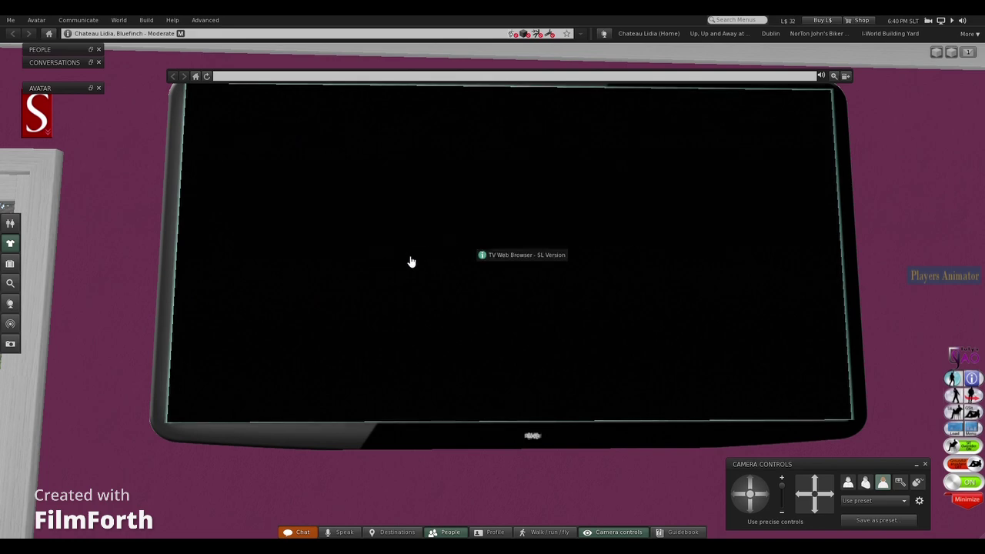
left_click(753, 489)
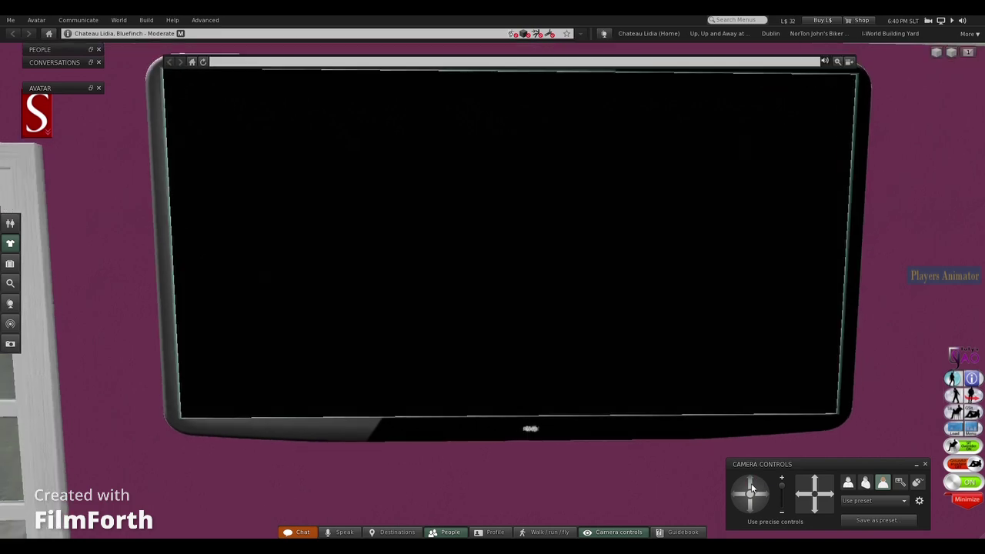
right_click(531, 270)
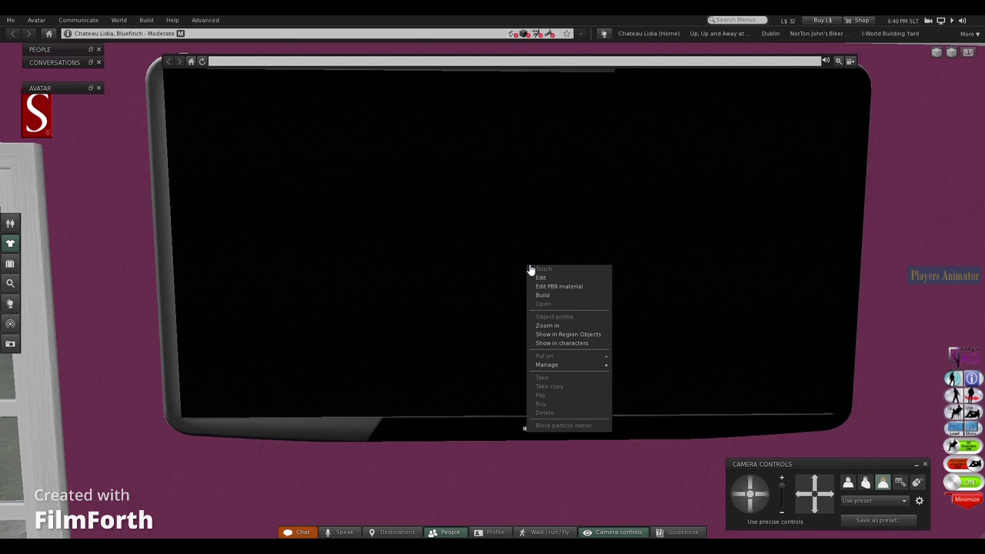
left_click(444, 231)
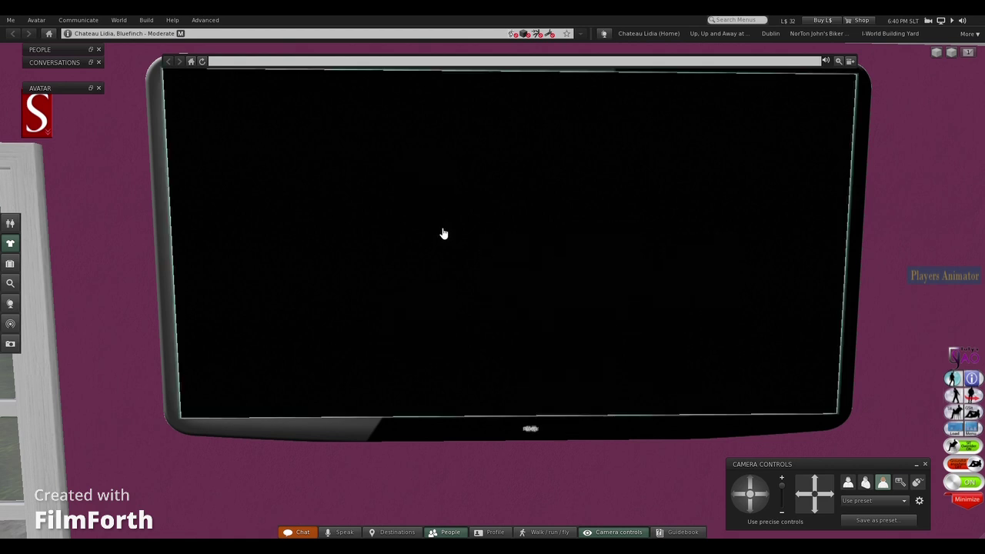
Load the TV's home page, open YouTube from the Television APPS list, and dismiss the mini video player
left_click(191, 61)
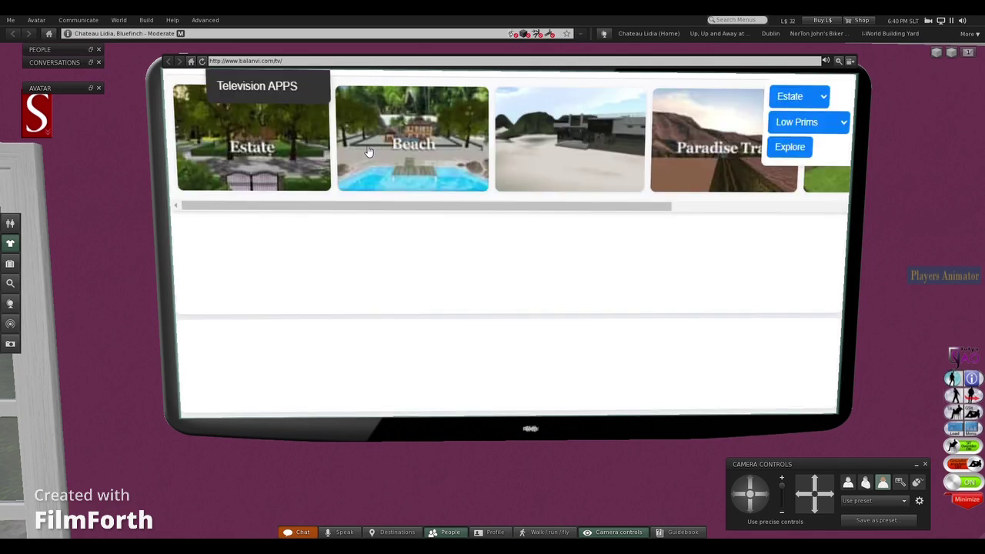
left_click(259, 88)
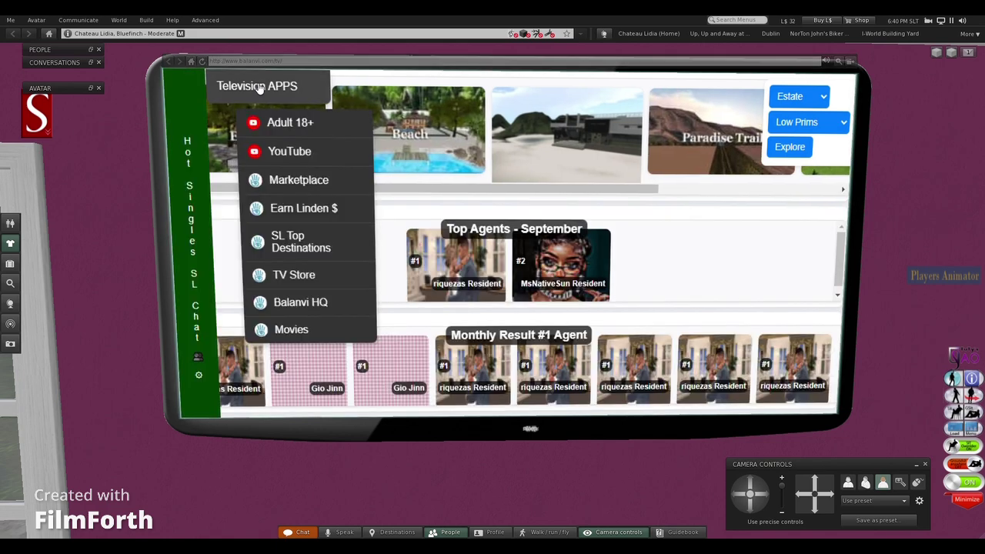
left_click(297, 156)
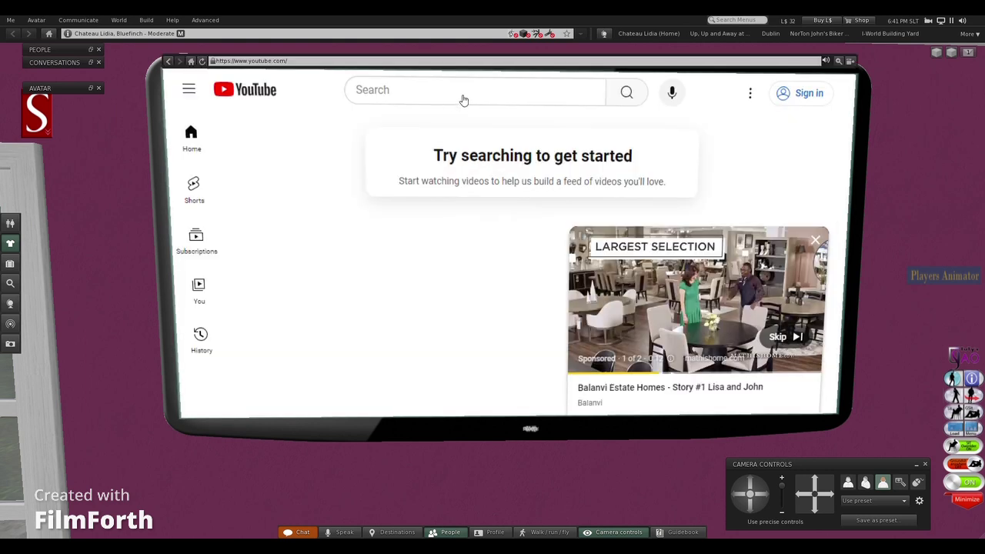
left_click(463, 101)
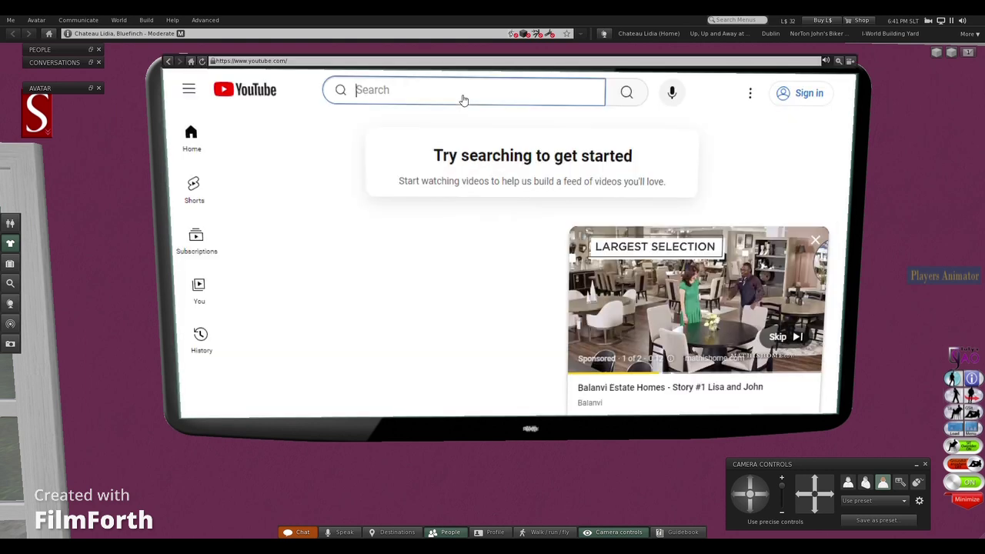
left_click(814, 245)
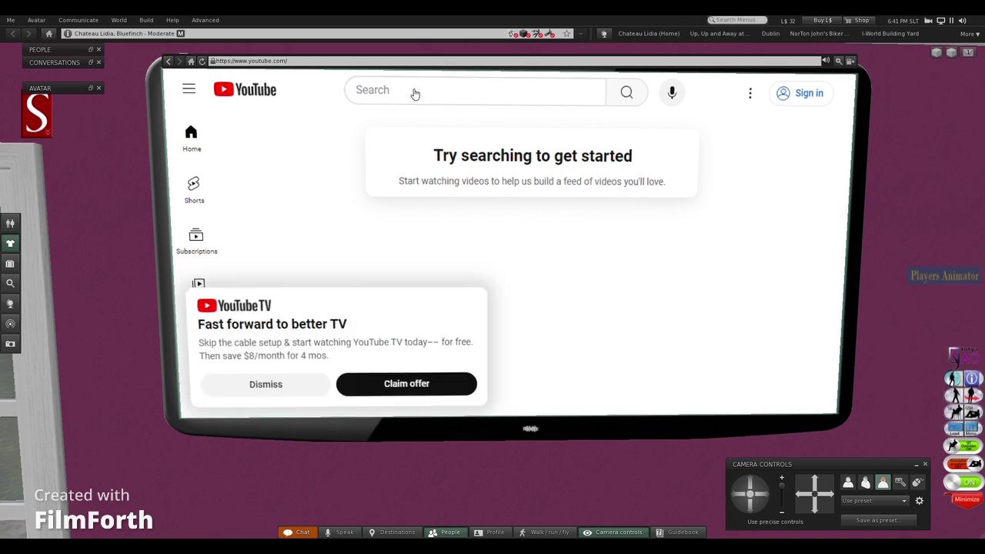
Search YouTube on the TV for "you me and themovies" and open the You, Me, & The Movies channel
left_click(413, 93)
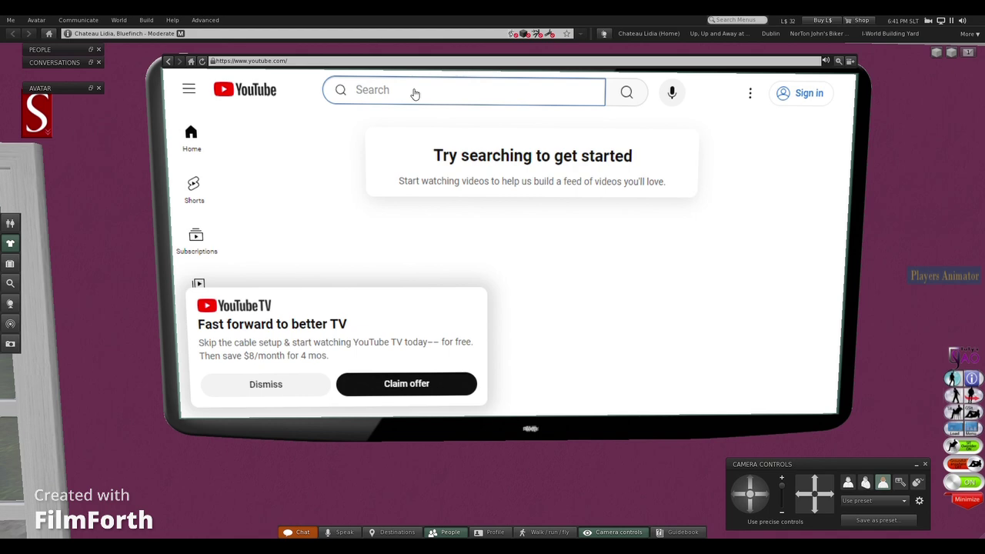
type("you me and")
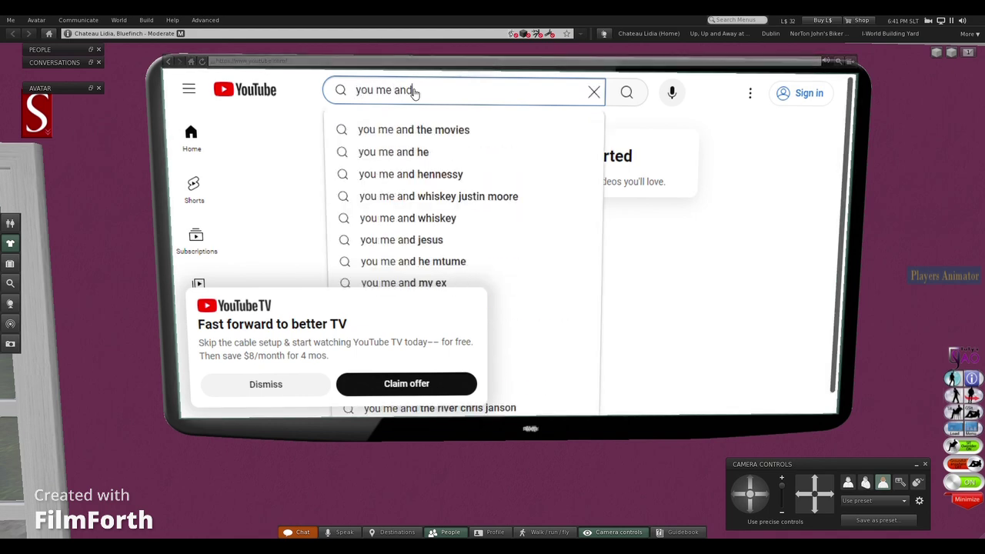
type(" themovies")
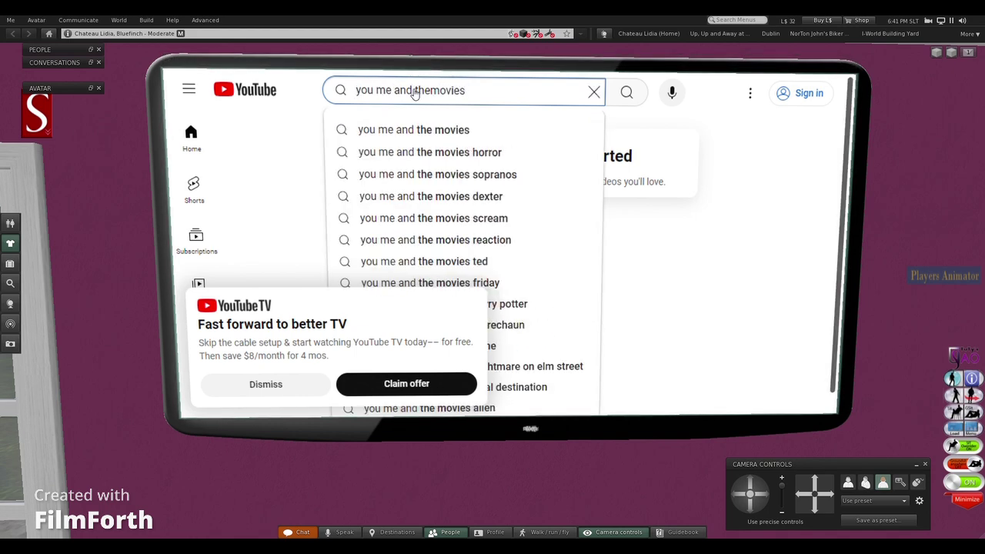
key("Return")
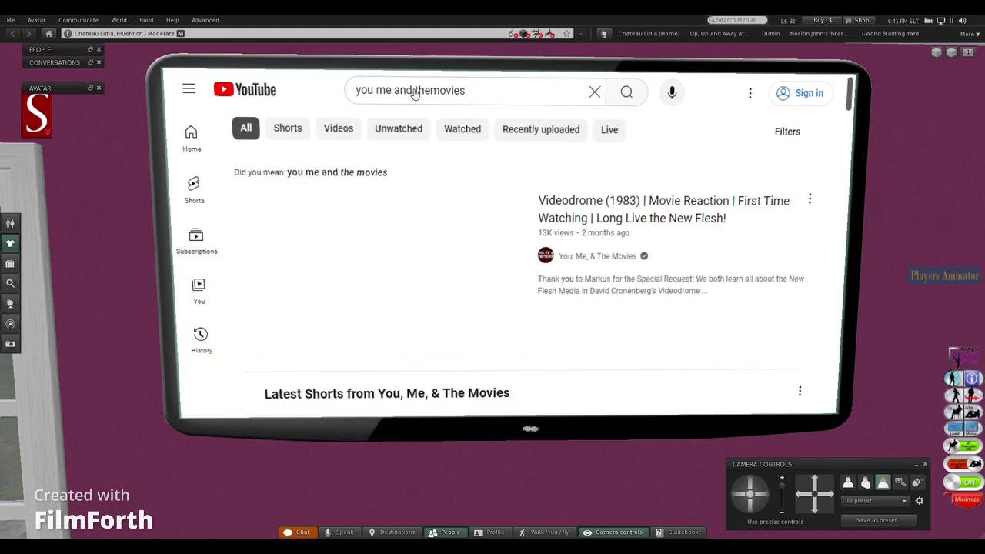
left_click(596, 257)
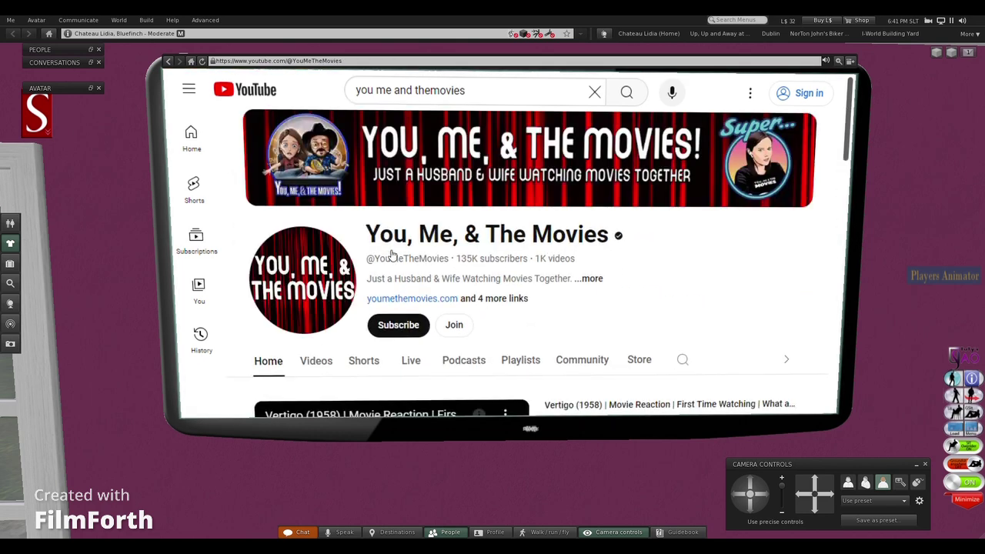
Open the channel's videos, search within the channel for "Lost", and look through the matching playlists
scroll(385, 293, "down", 2)
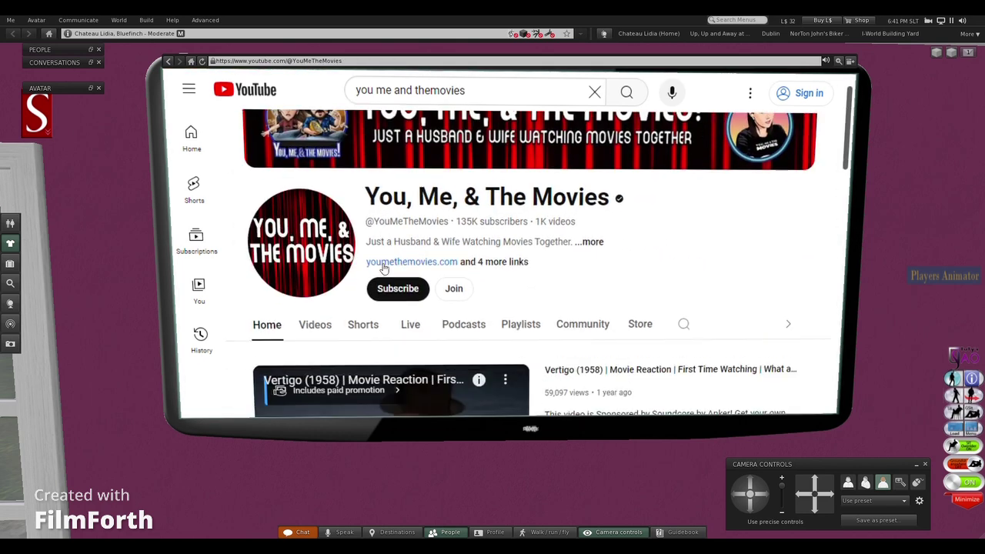
left_click(327, 319)
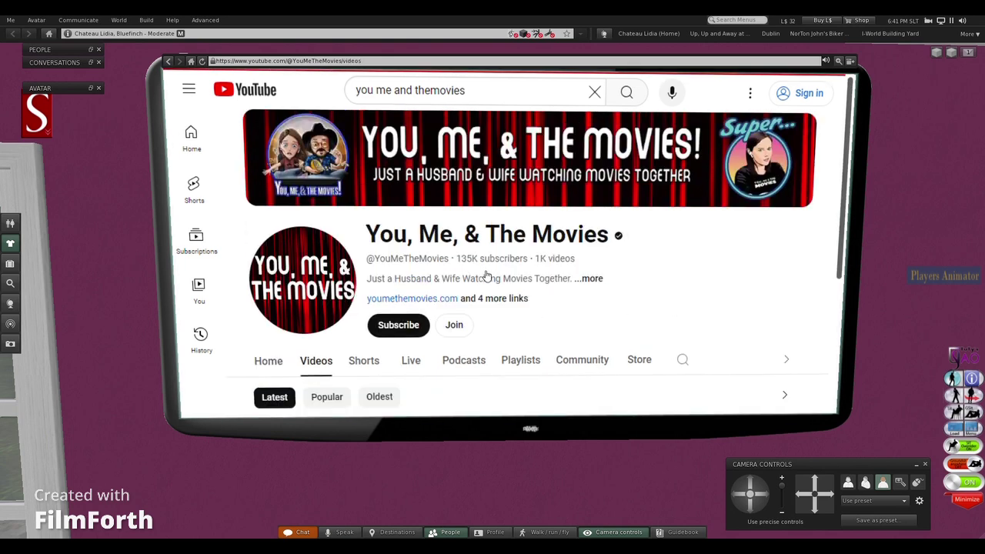
scroll(687, 350, "down", 1)
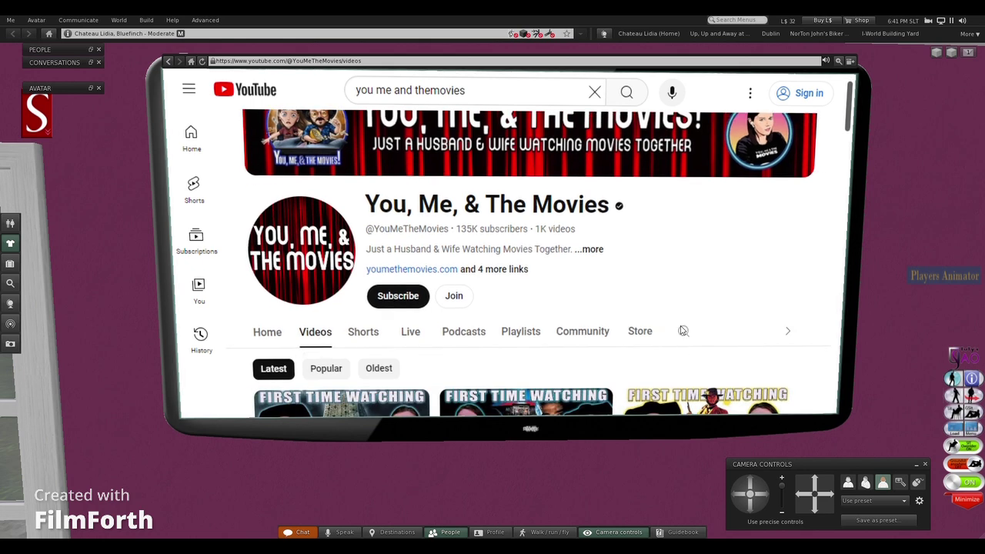
left_click(685, 331)
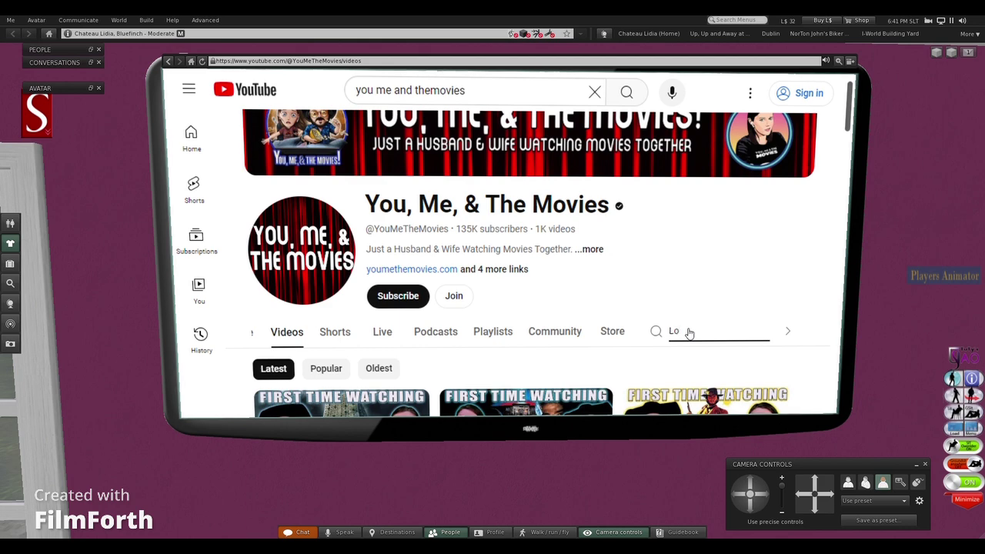
key("Return")
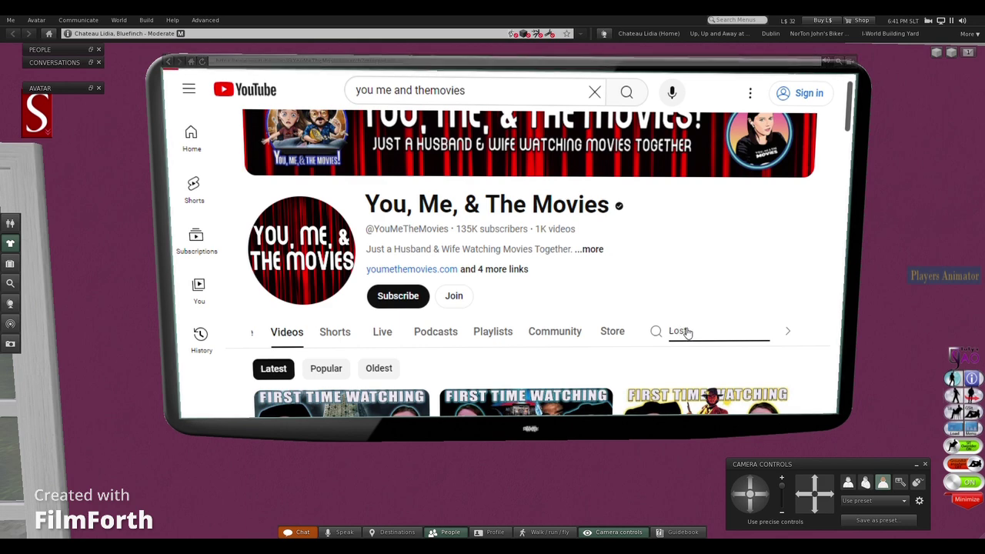
scroll(615, 304, "down", 2)
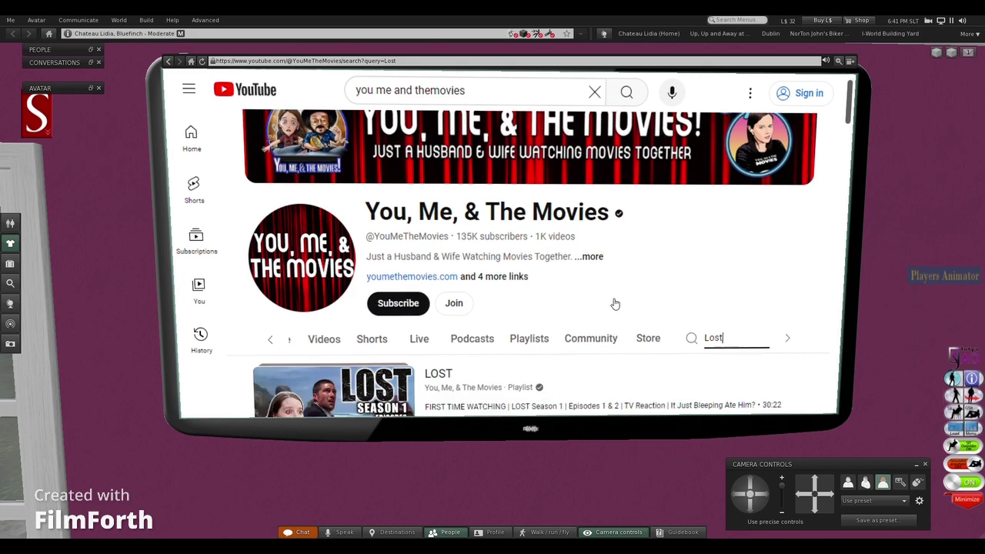
scroll(615, 304, "down", 1)
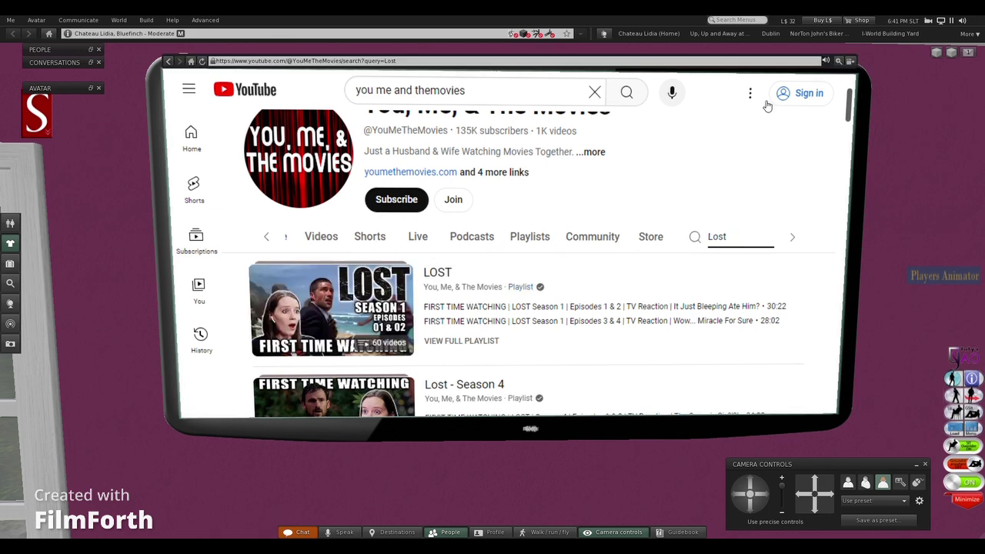
scroll(664, 194, "down", 1)
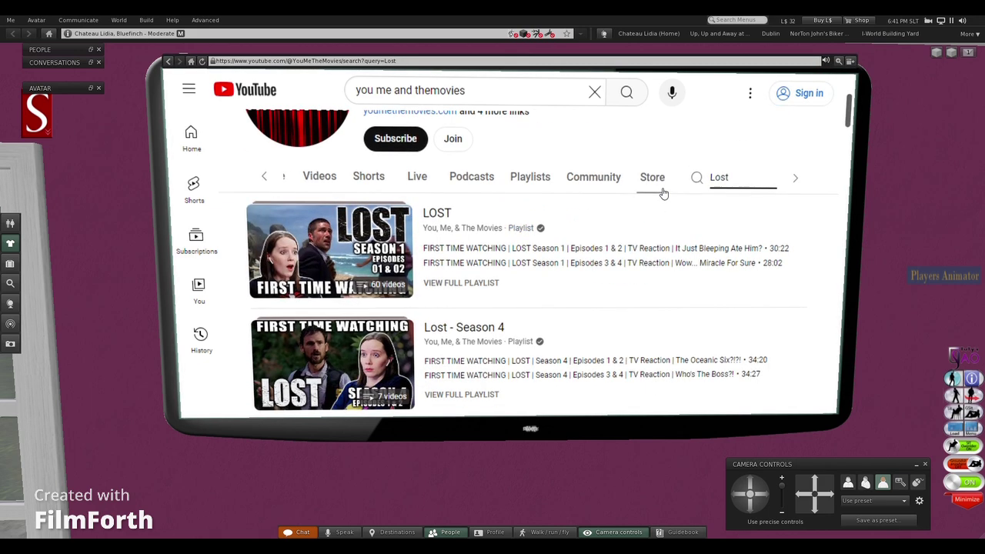
scroll(665, 194, "up", 1)
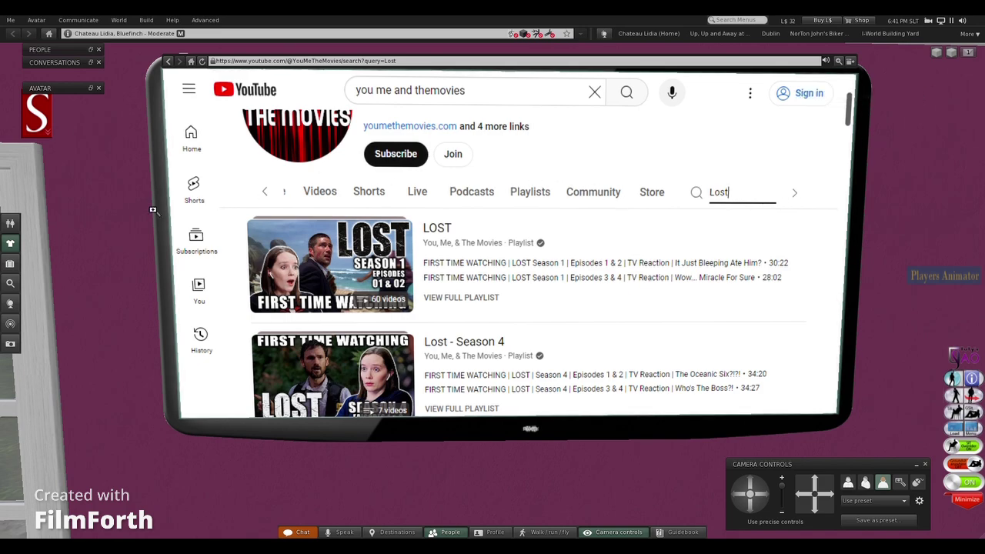
Examine the furnished living room and kitchen from several angles, including the sofa, bookcases, dining table, wall-mounted TV and staircase
key("Escape")
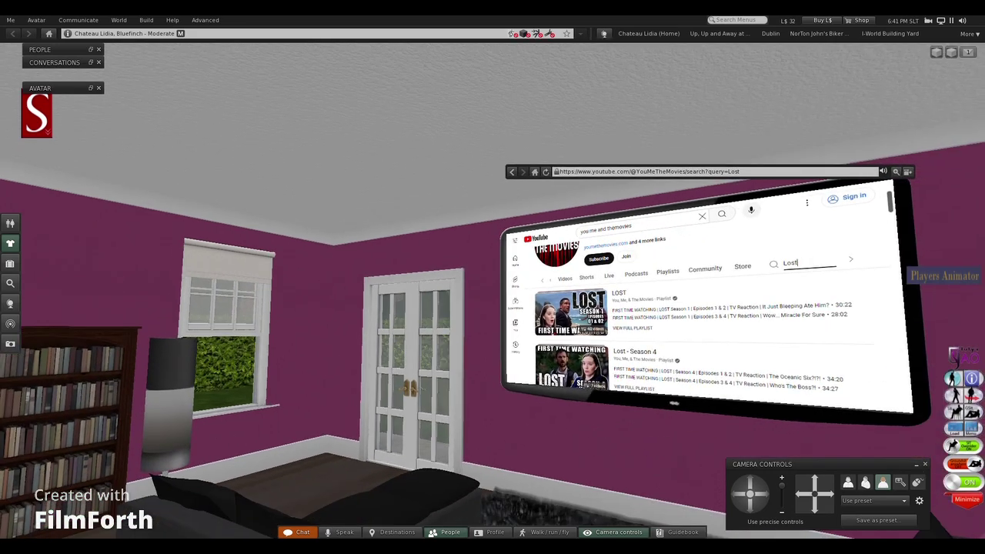
left_click(469, 484, "alt")
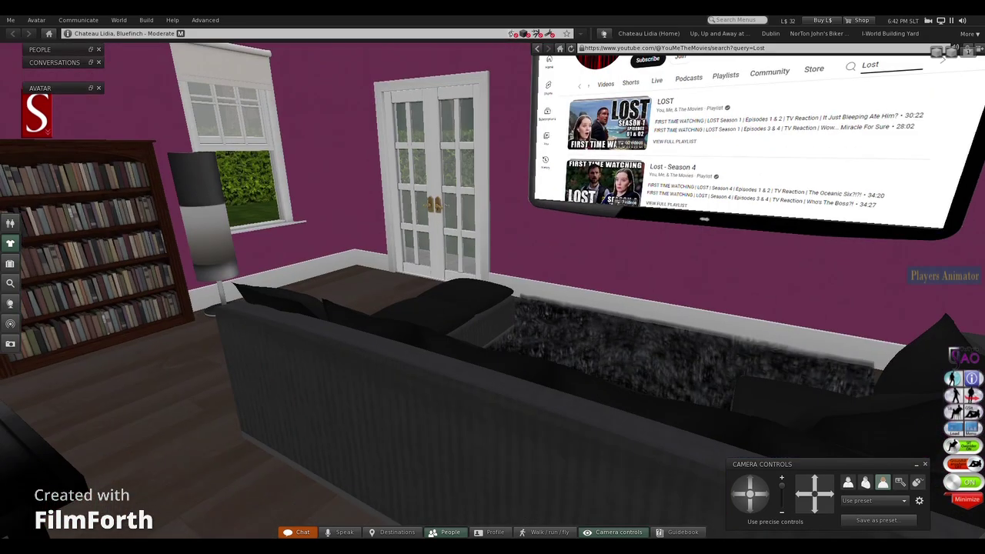
scroll(497, 293, "down", 1)
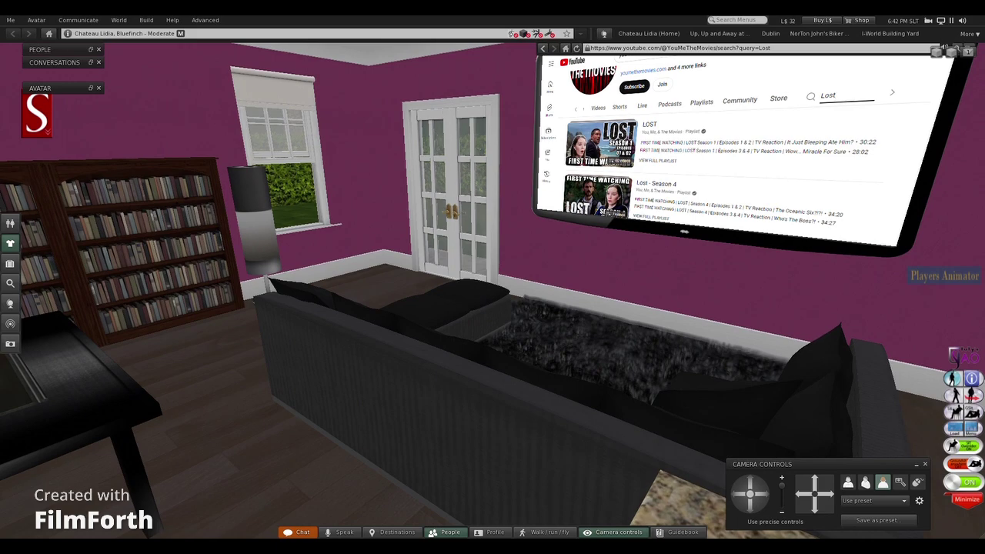
mouse_move(497, 292)
left_mouse_down("alt")
mouse_move(327, 292)
mouse_move(297, 261)
mouse_move(499, 288)
left_mouse_up("alt")
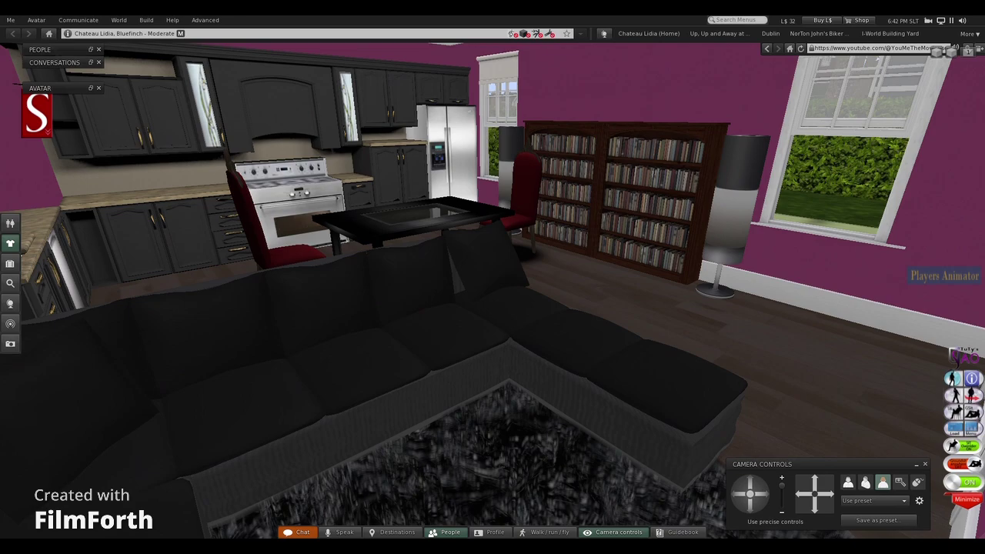
mouse_move(290, 347)
left_mouse_down("alt")
mouse_move(231, 370)
mouse_move(304, 347)
left_mouse_up("alt")
key("Right")
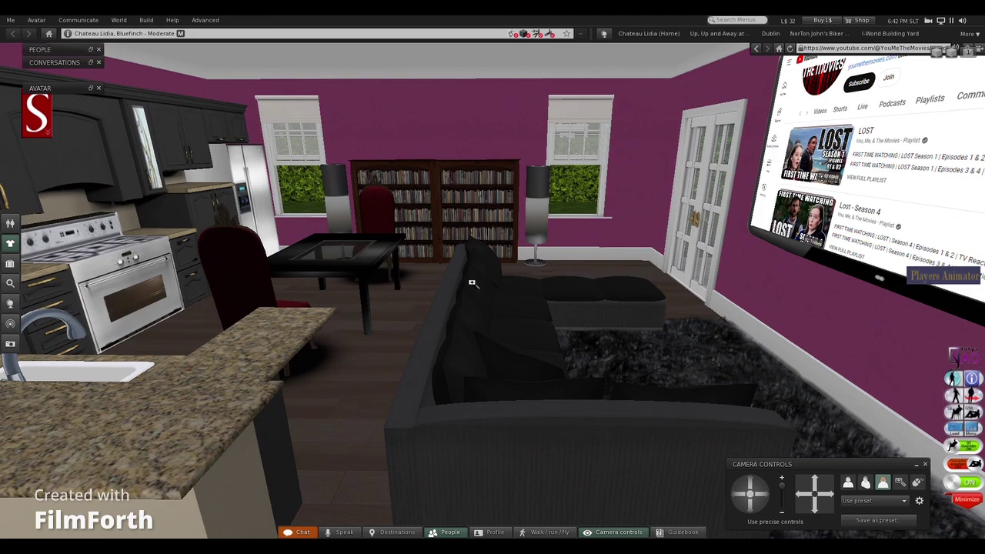
left_click_drag(497, 293, 577, 263, "alt")
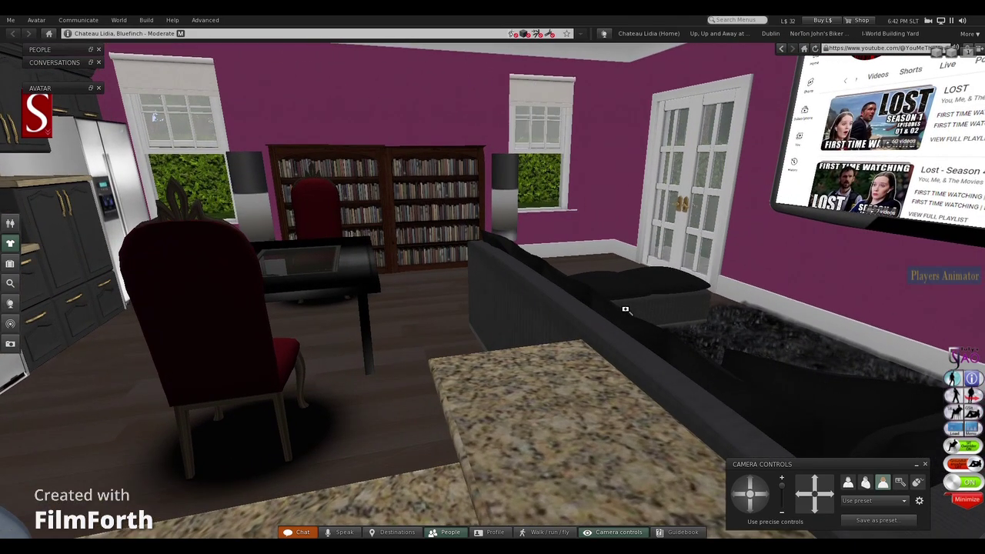
key("alt+Left")
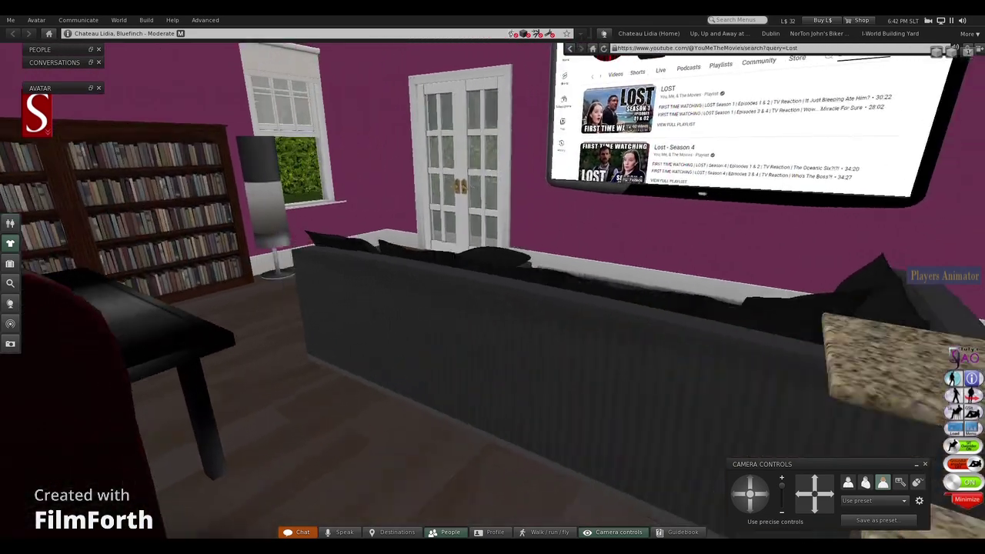
key("alt+Down")
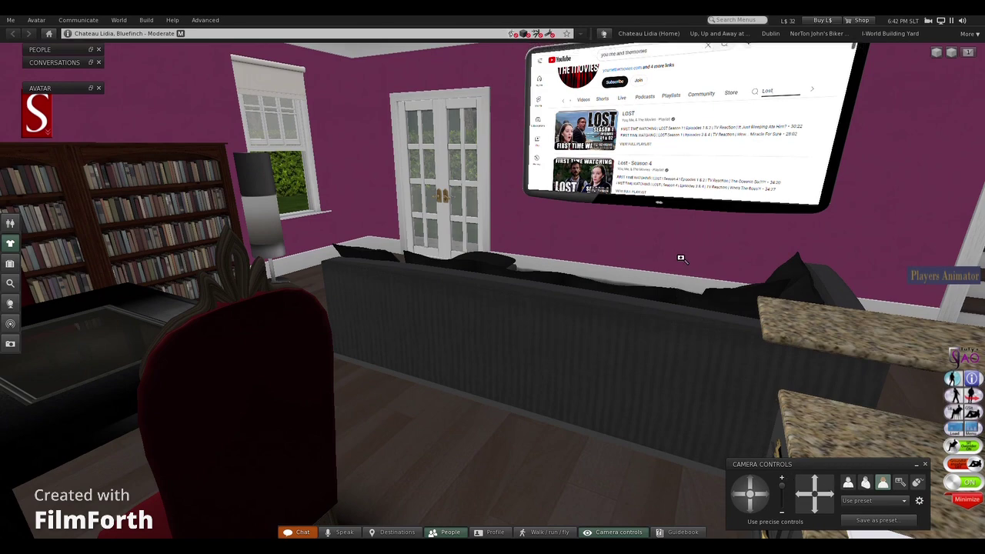
key("alt+Right")
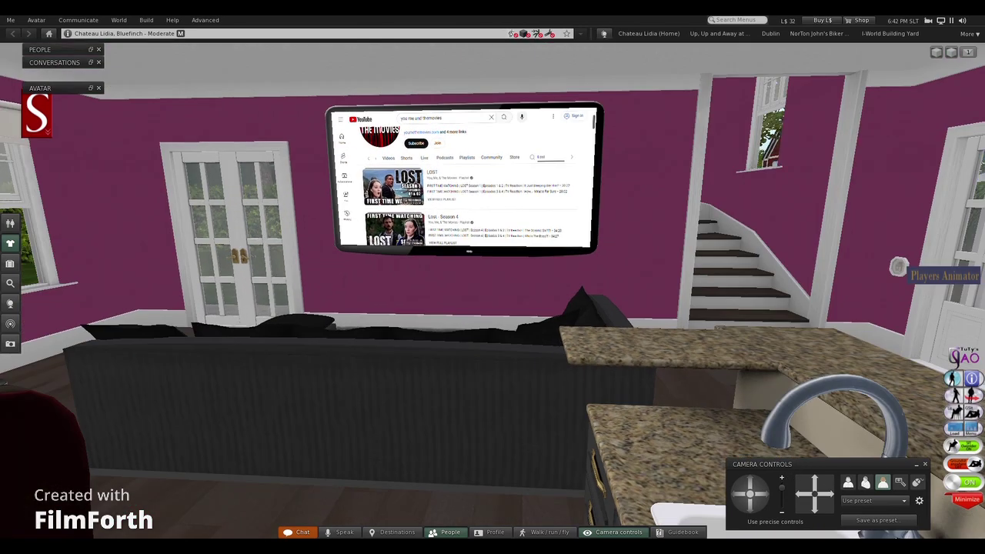
key("alt+Left")
key("alt+Left")
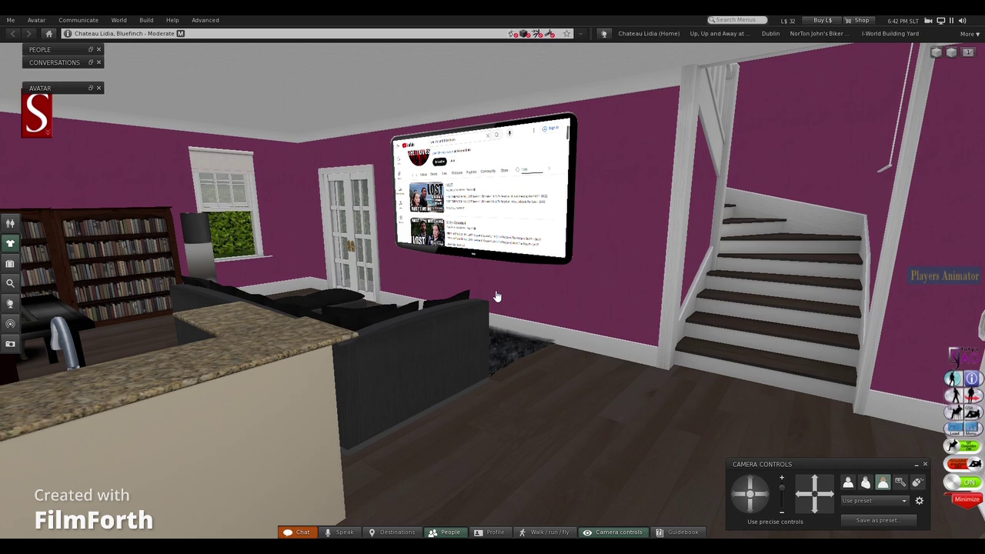
Return the view to the avatar outside and examine its repair pose at the open hood of the car
key("Escape")
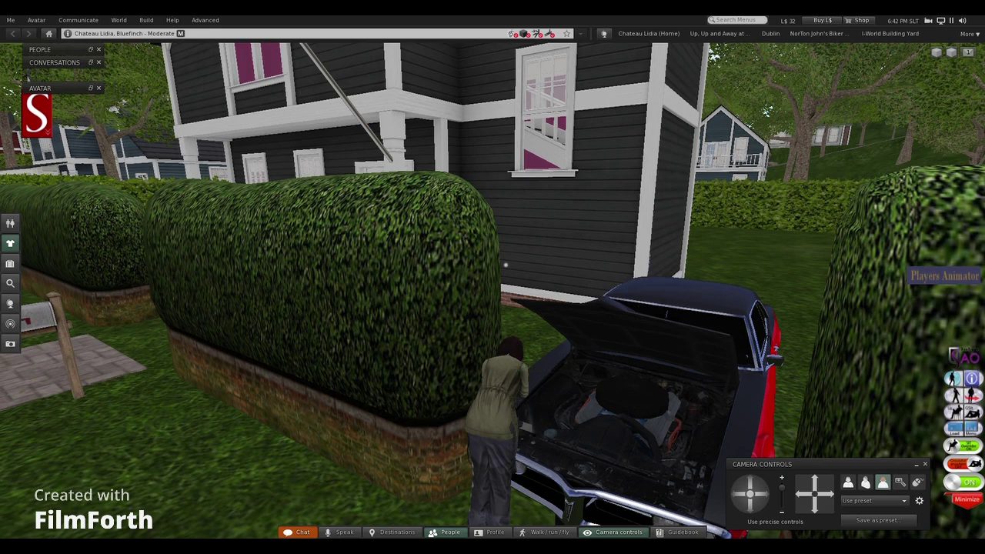
left_click_drag(512, 398, 689, 398)
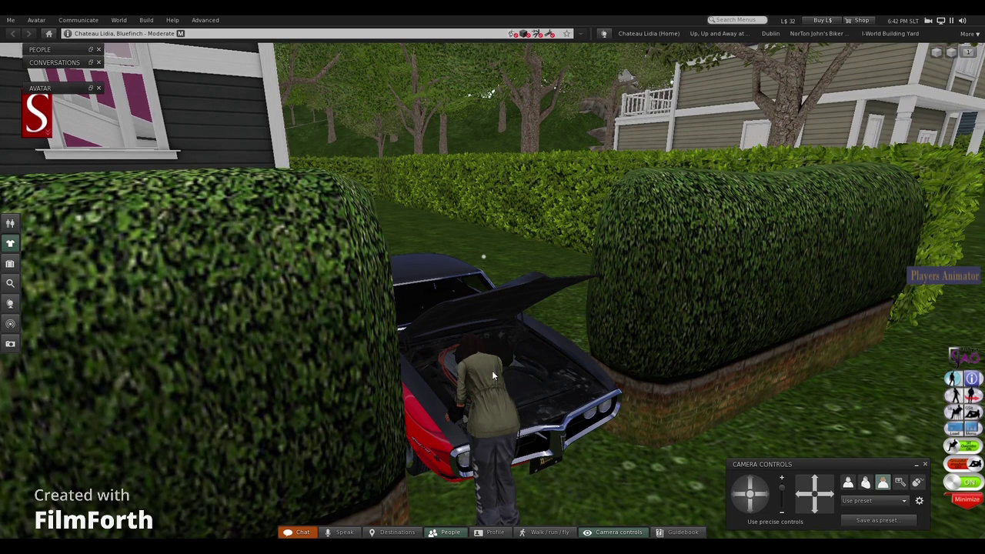